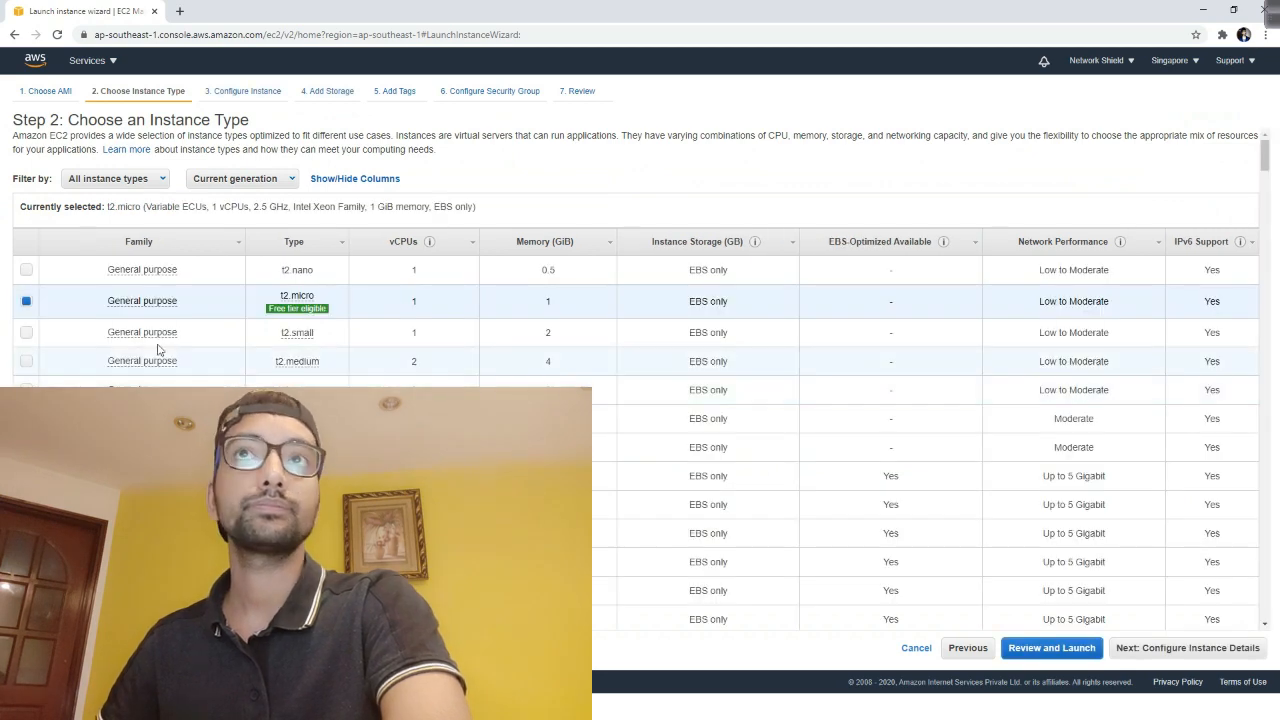
Configure the instance details with the default subnet in ap-southeast-1a and set auto-assign public IP to Enable
left_click(251, 92)
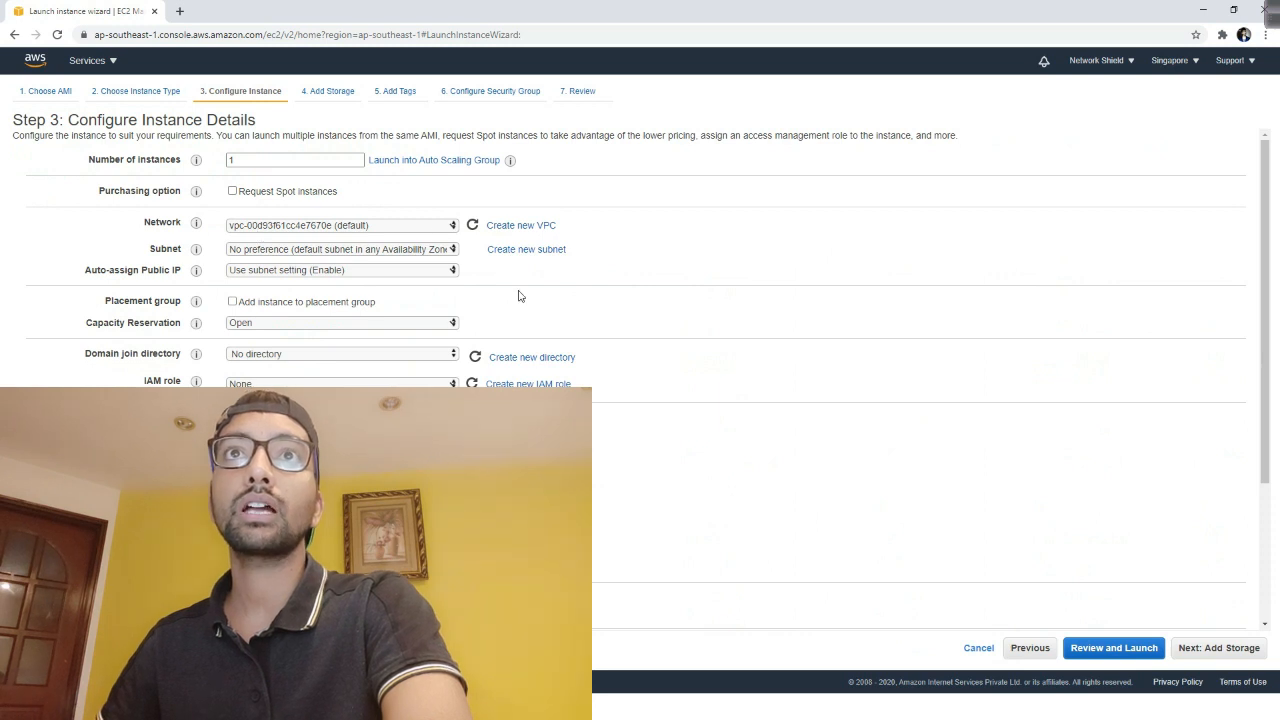
left_click(303, 226)
left_click(303, 228)
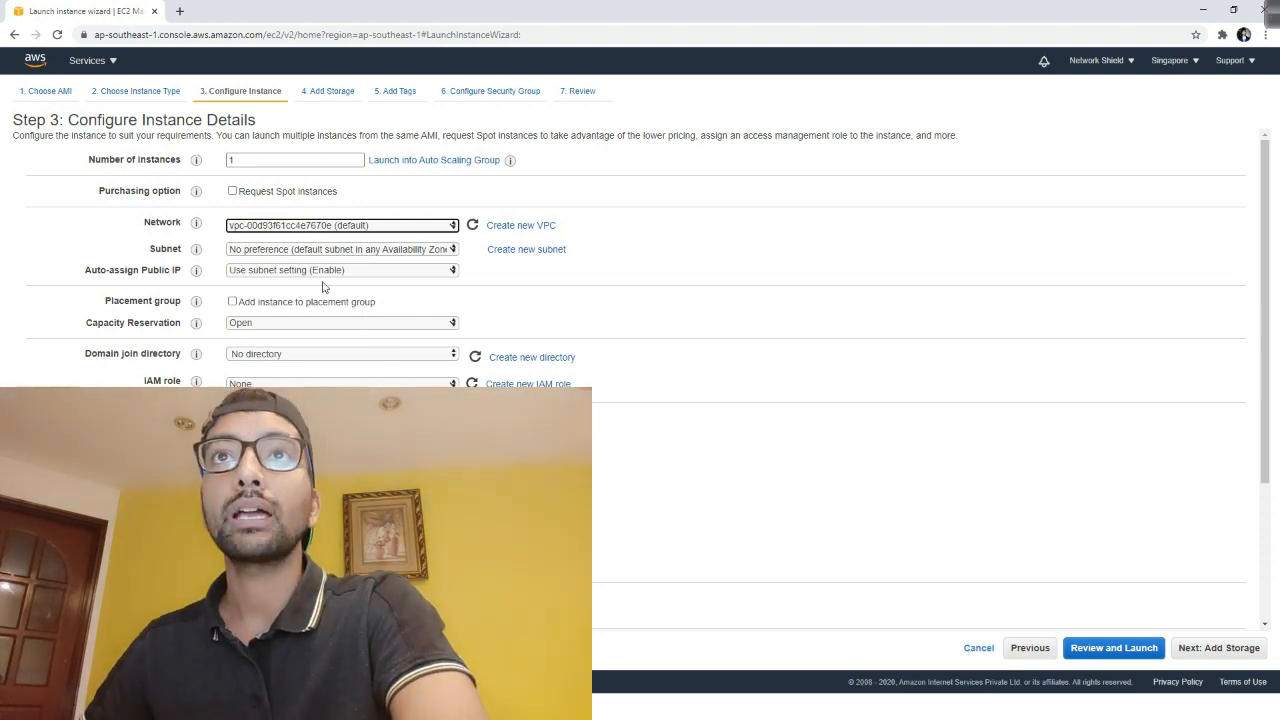
left_click(260, 251)
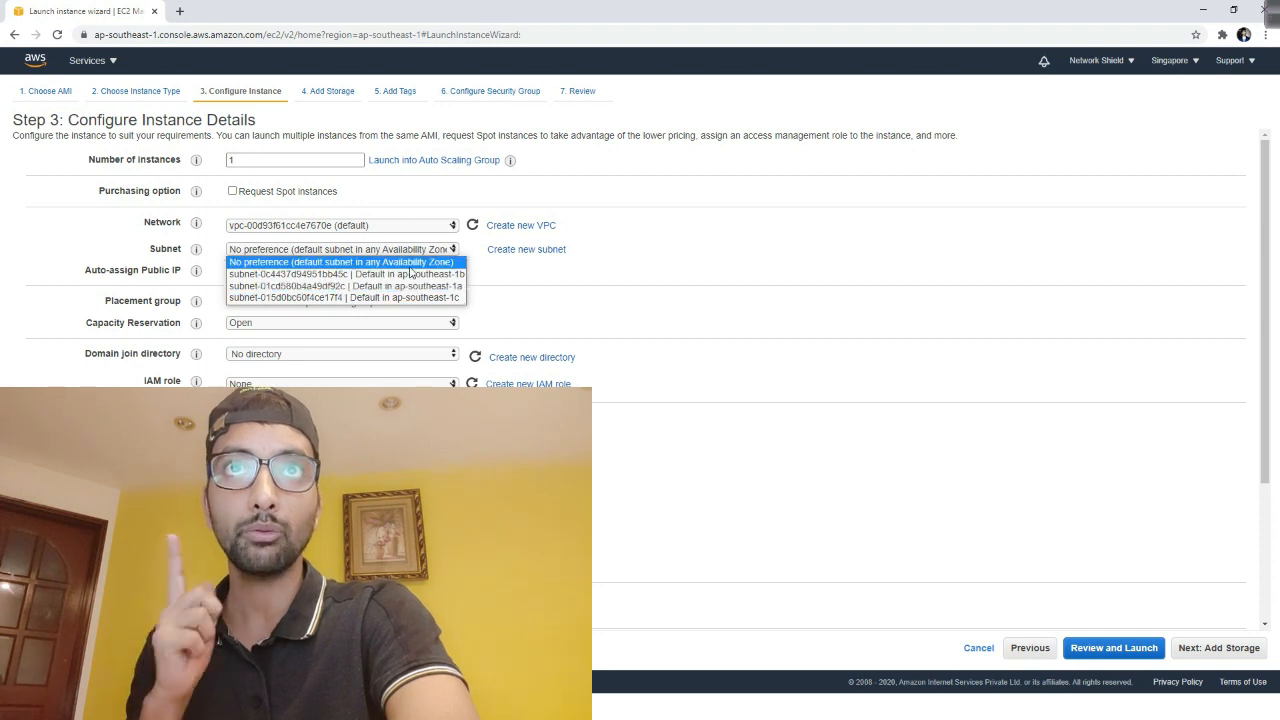
left_click(407, 287)
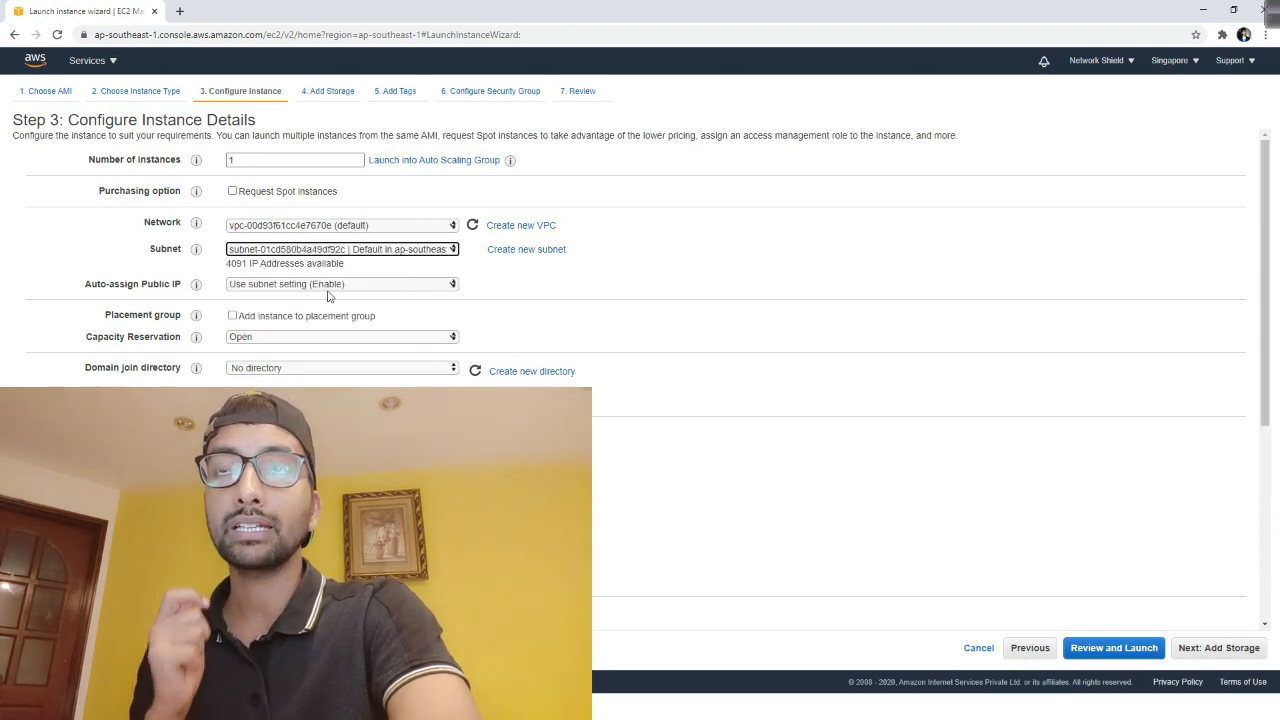
left_click(263, 286)
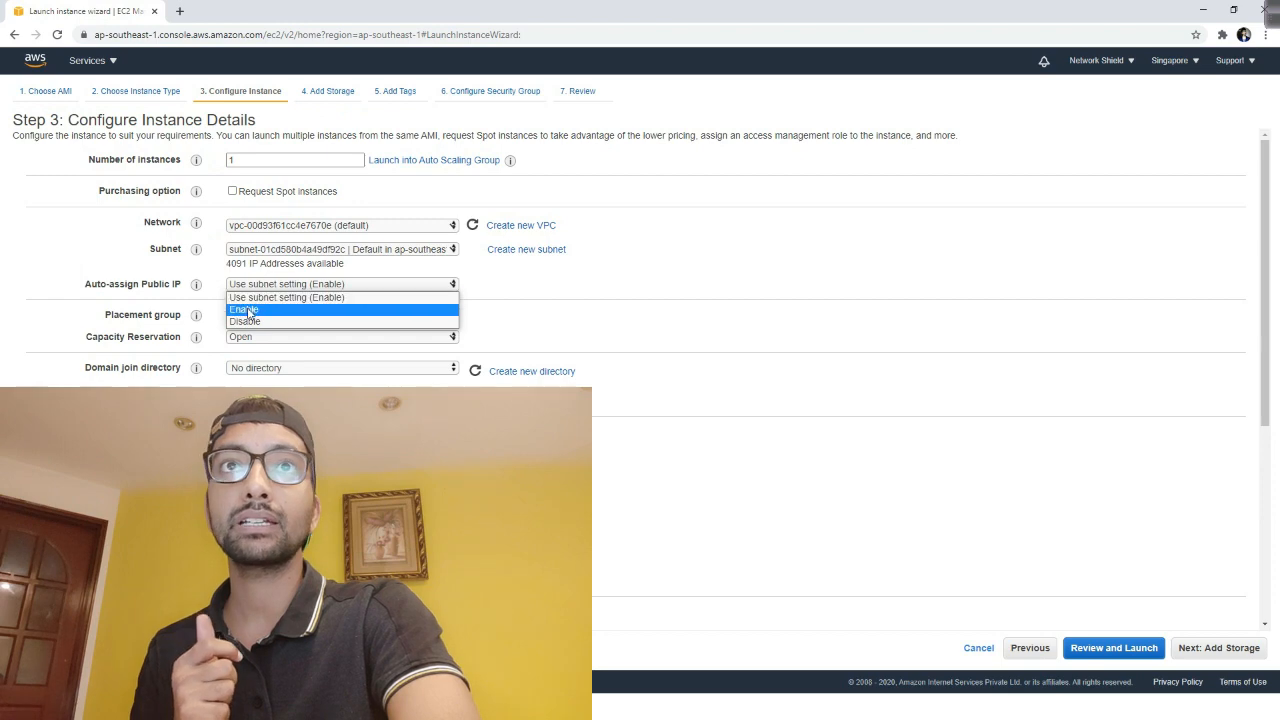
left_click(250, 310)
scroll(763, 483, "down", 5)
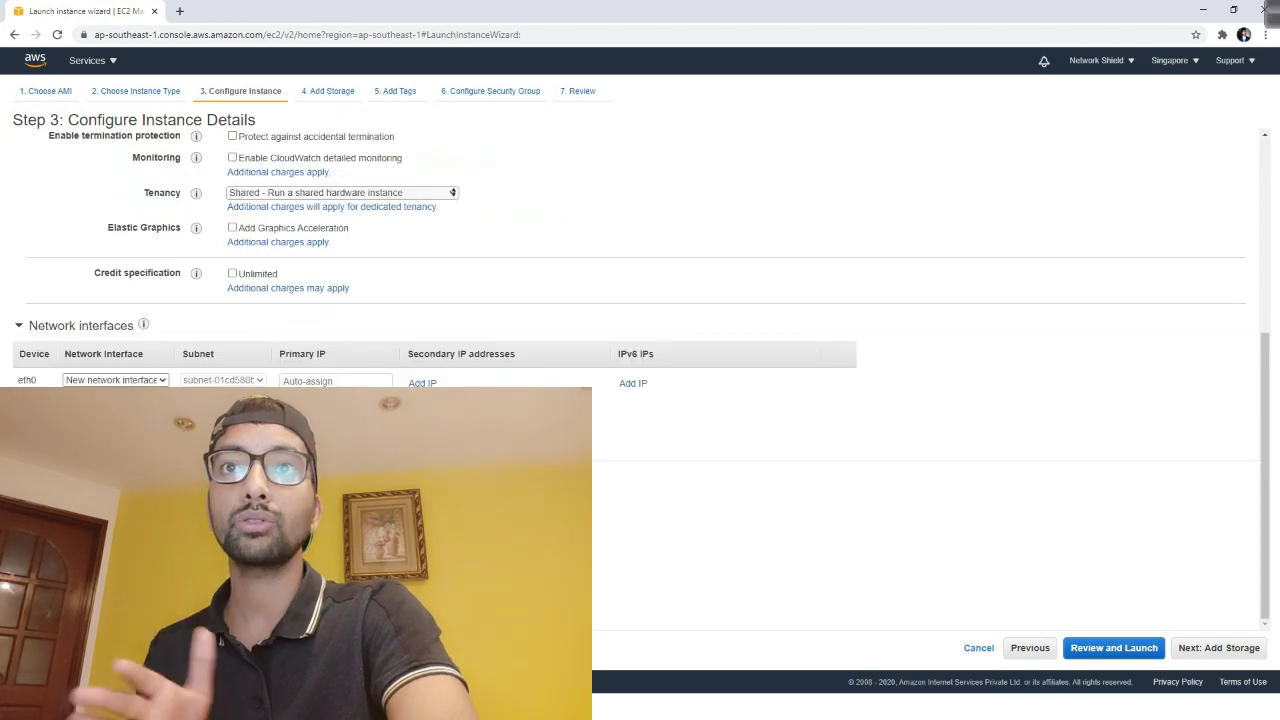
scroll(763, 483, "up", 5)
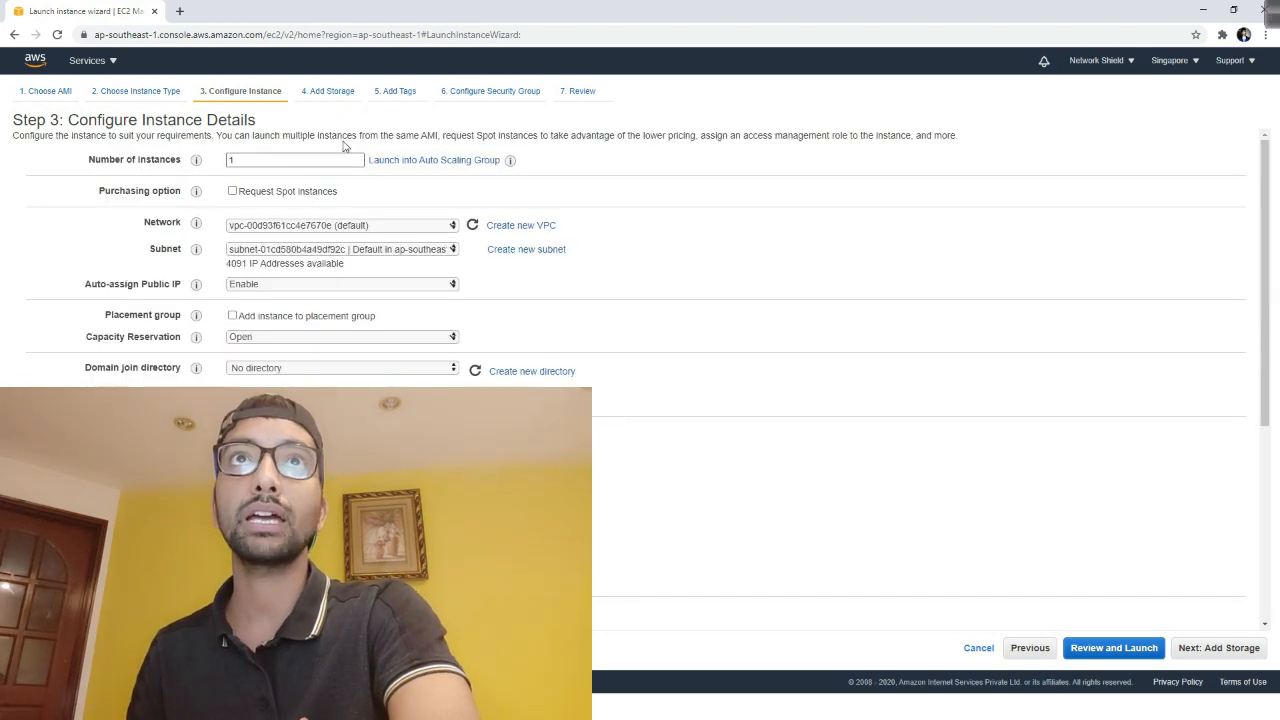
Go to the security group configuration and name the new security group ALB
left_click(495, 91)
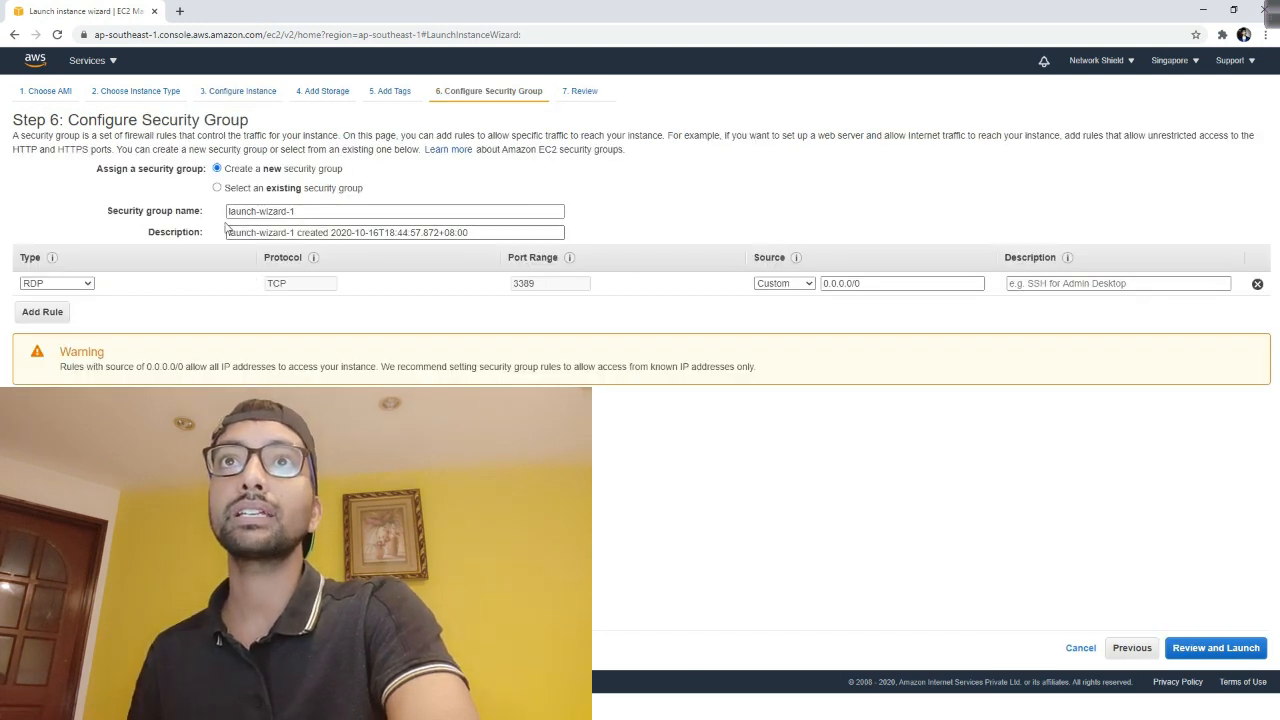
left_click_drag(313, 216, 176, 216)
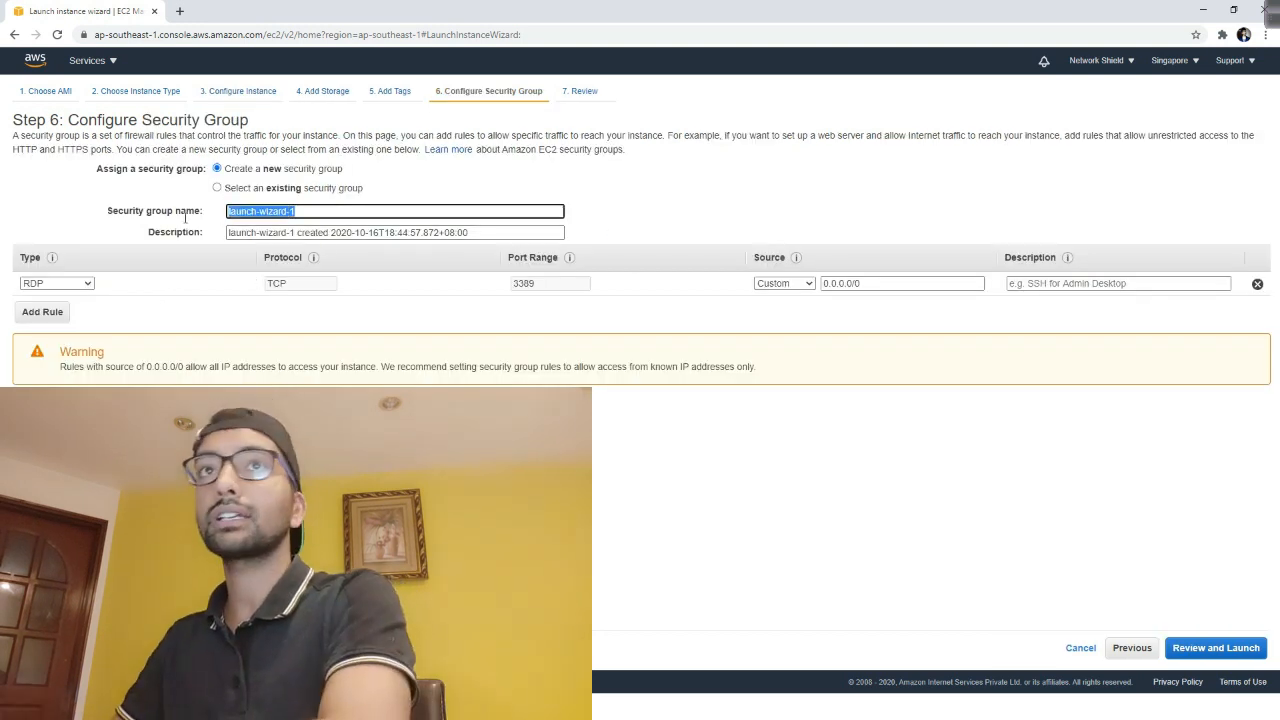
key("BackSpace")
type("AC")
key("BackSpace")
type("LB")
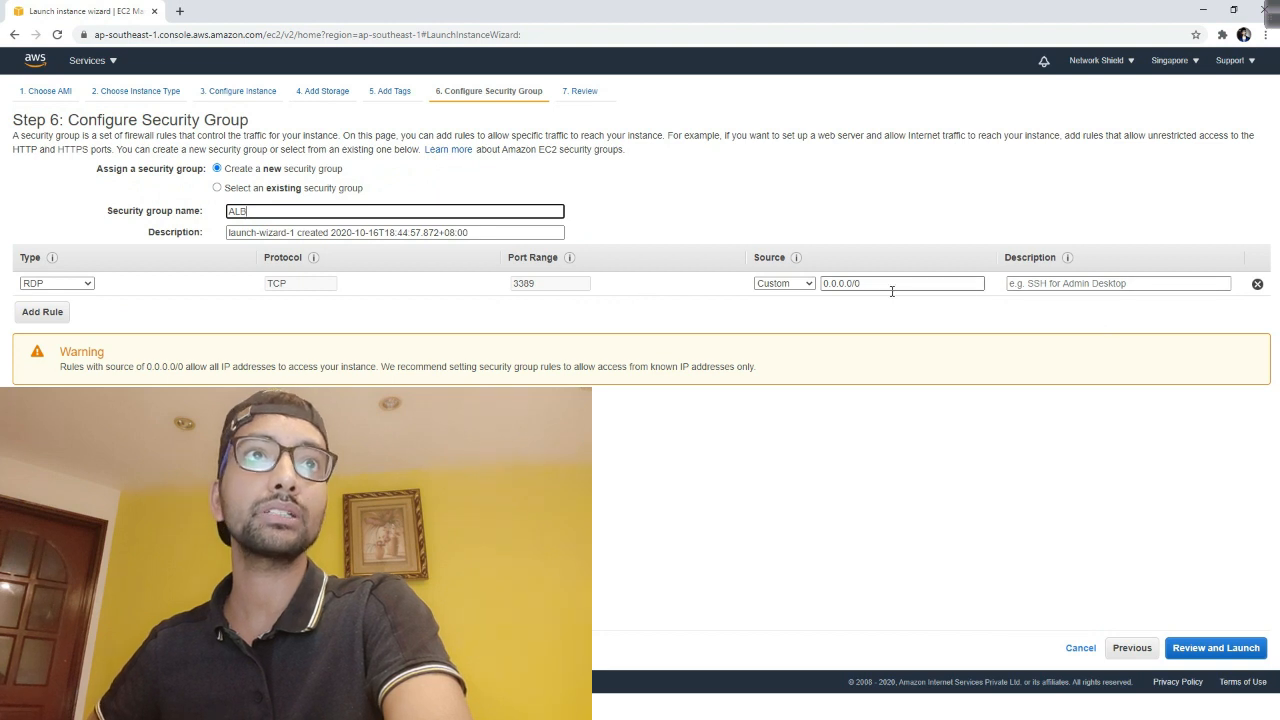
Set the RDP rule's source to Anywhere and add an HTTP rule to the security group
left_click(796, 285)
left_click(790, 311)
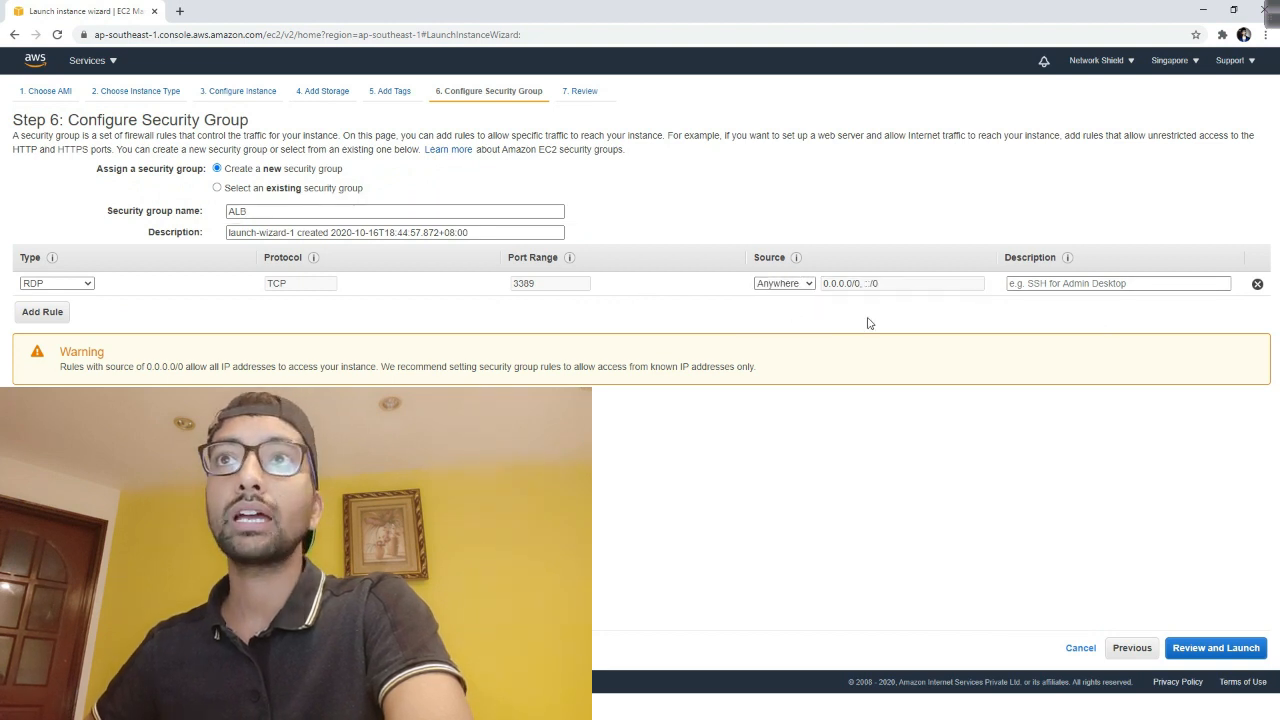
left_click(66, 316)
left_click(88, 309)
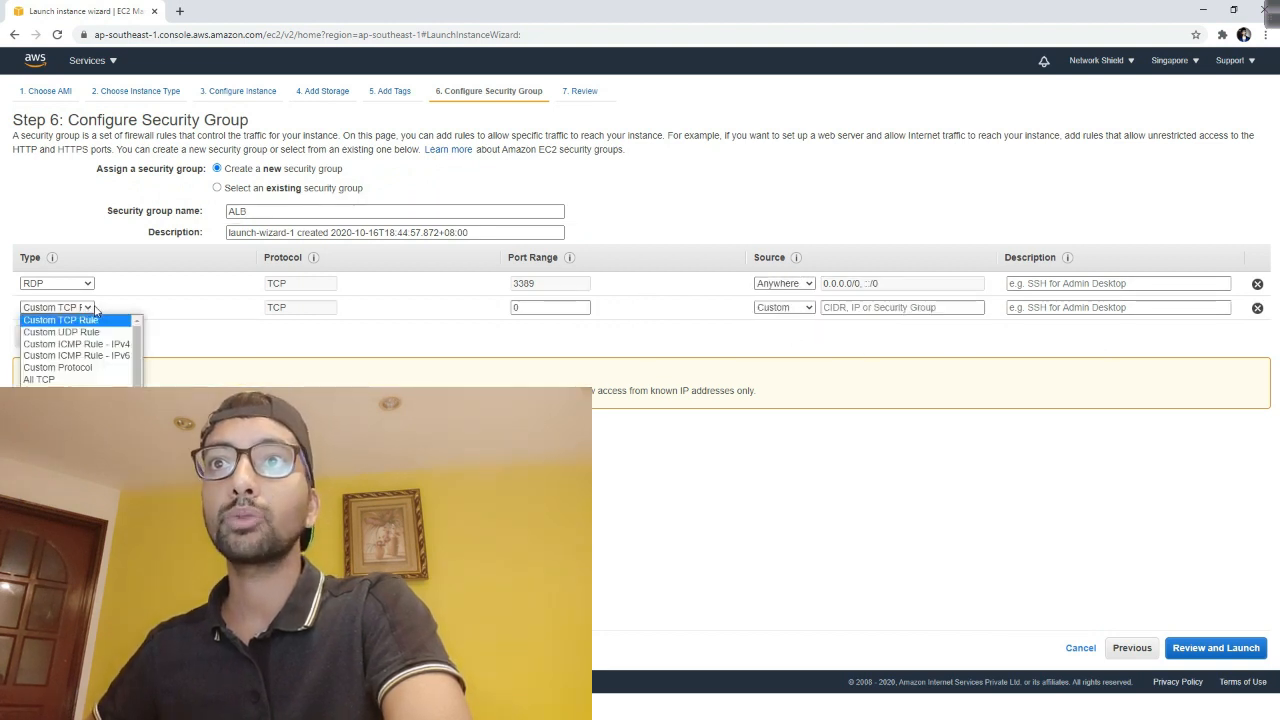
left_click(88, 486)
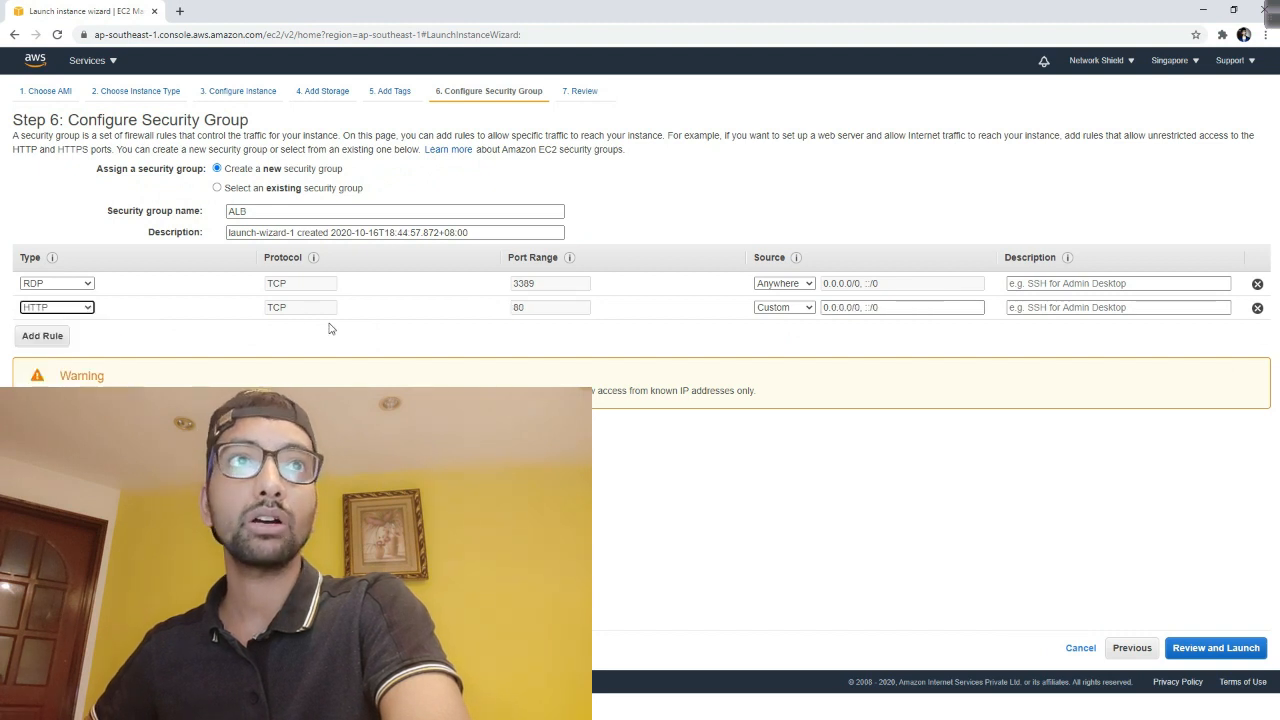
left_click(63, 340)
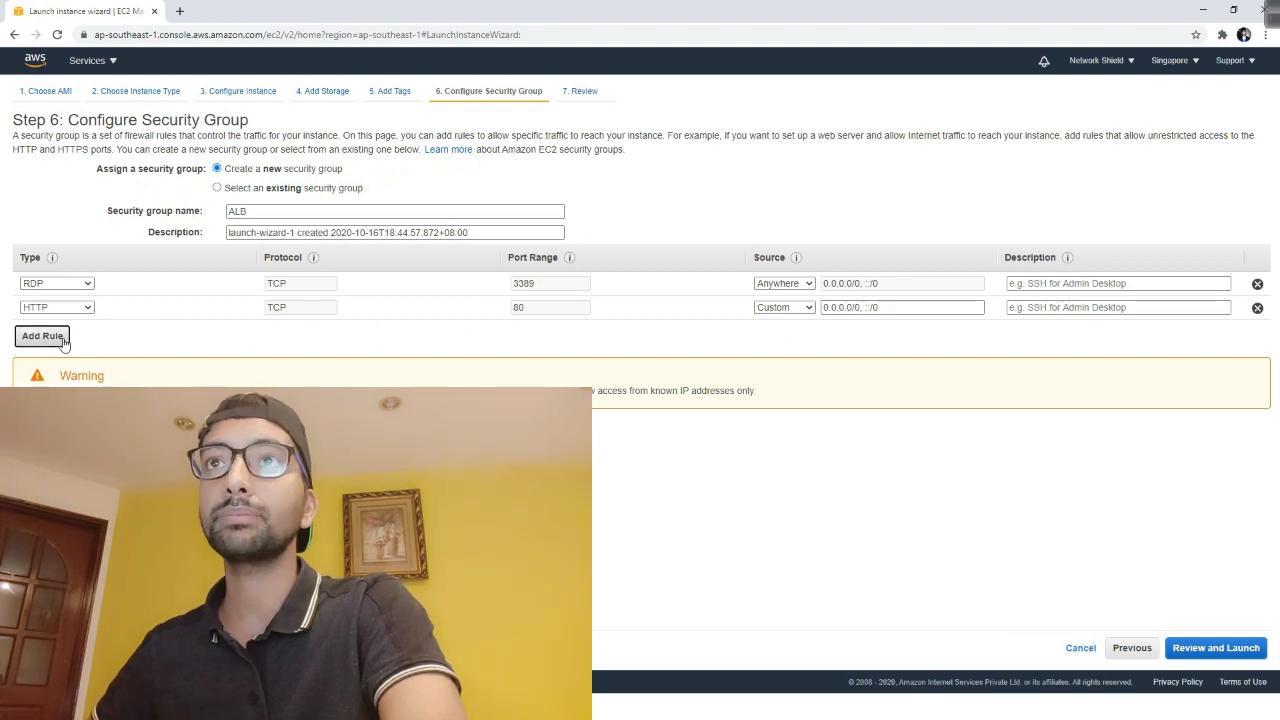
left_click(80, 334)
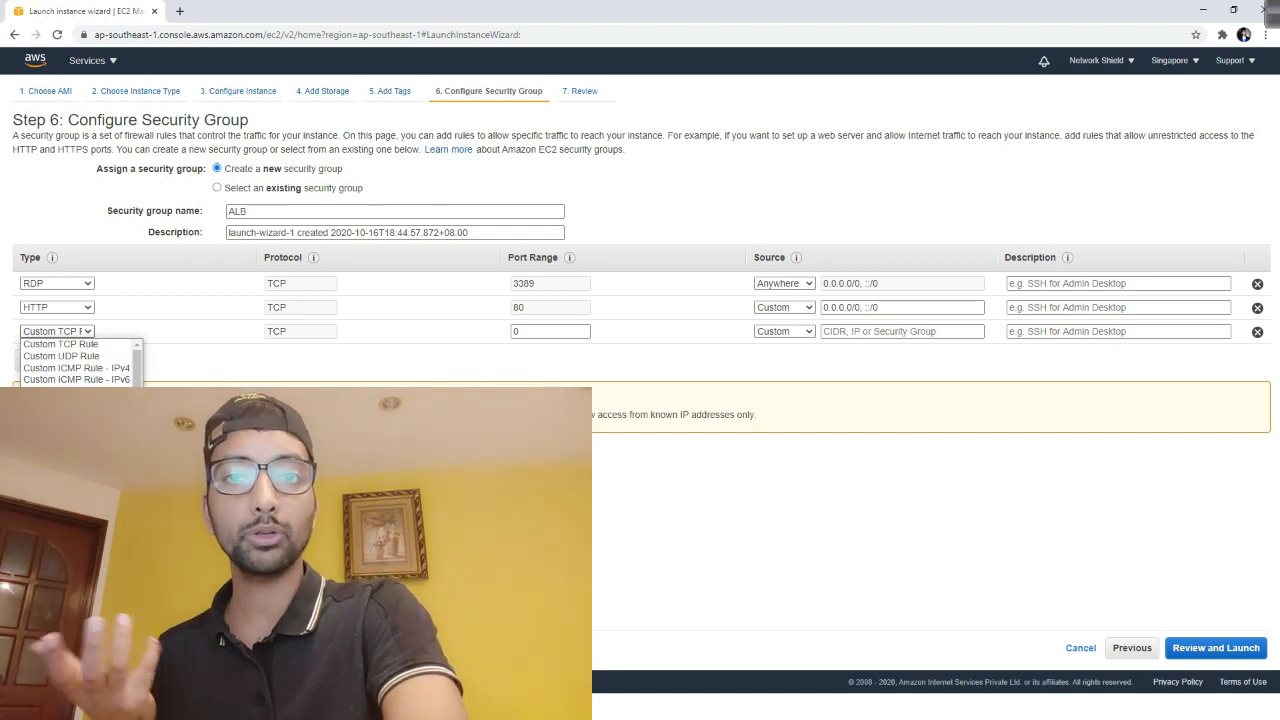
left_click(194, 369)
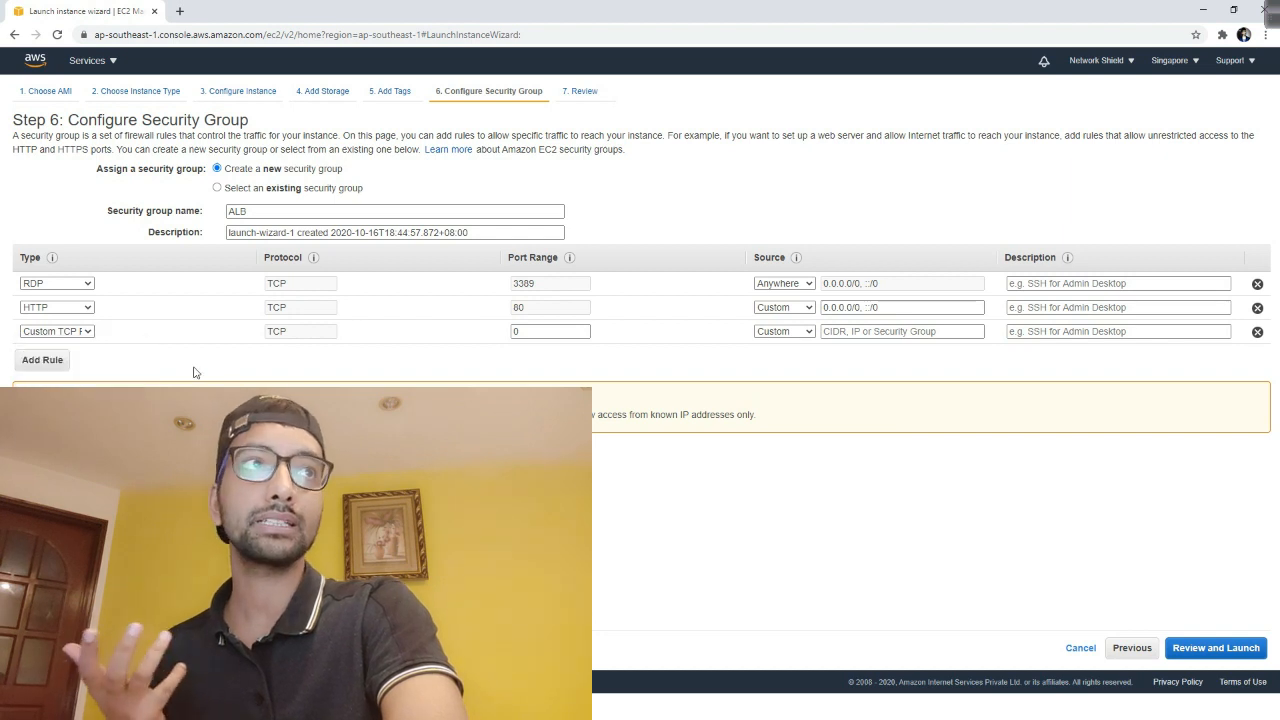
left_click(1257, 331)
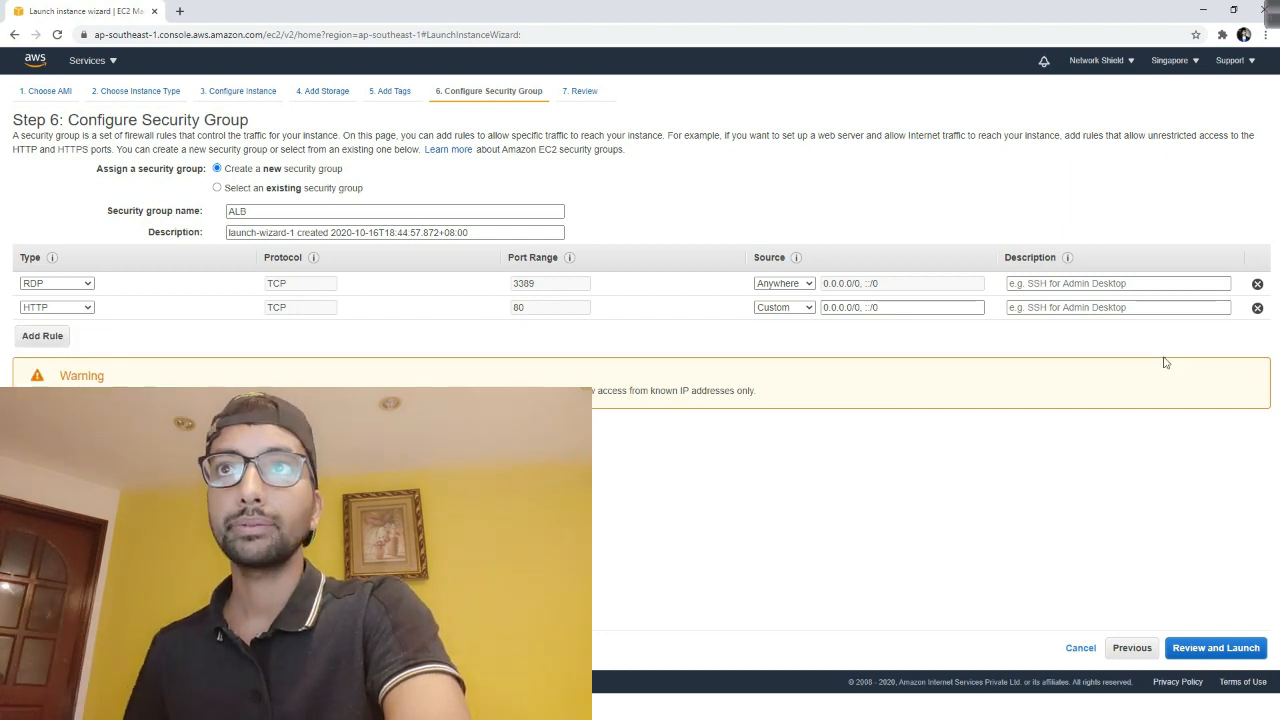
Review the instance and launch it with a new key pair named ALB_Testing, downloading the private key file
left_click(594, 92)
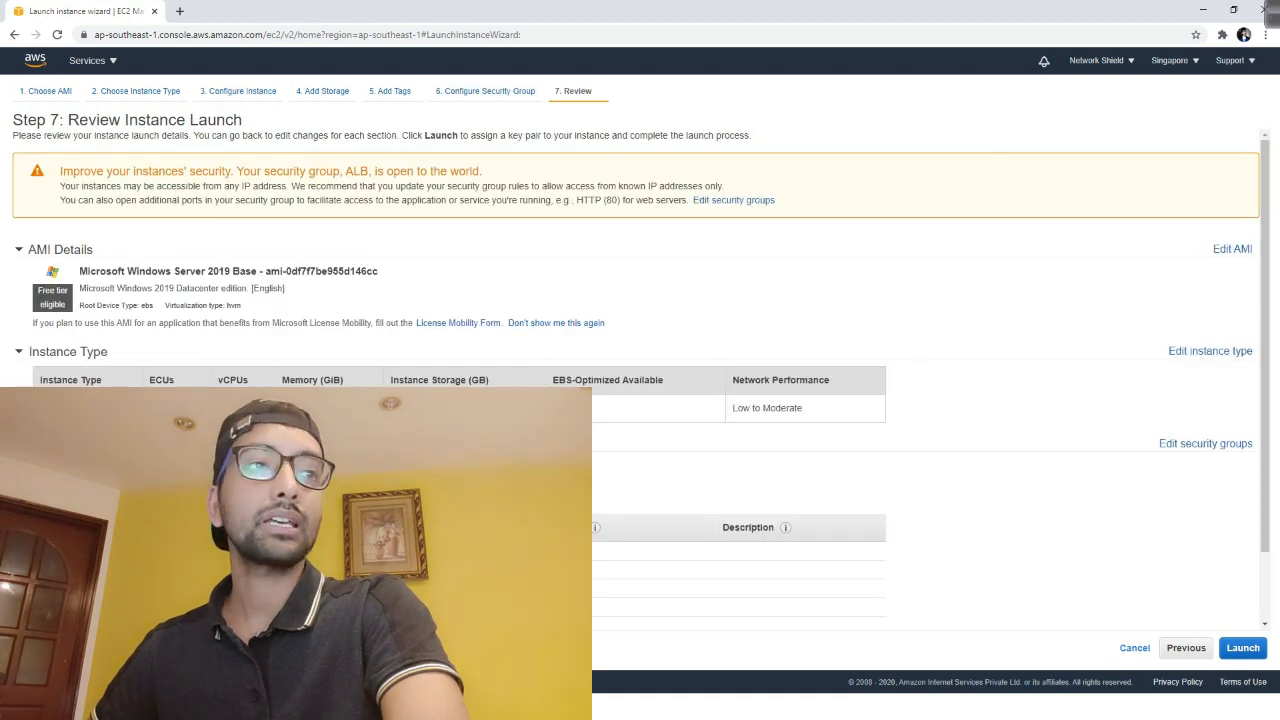
scroll(1114, 574, "down", 1)
left_click(1243, 648)
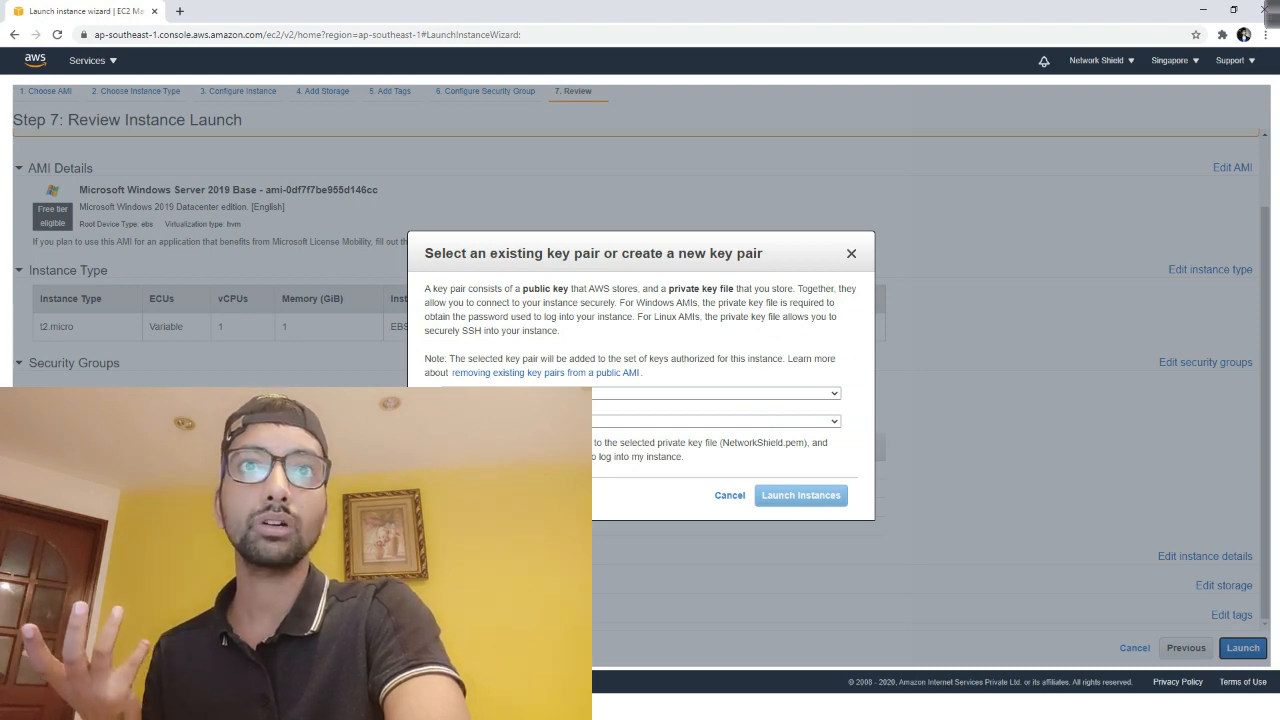
left_click(545, 394)
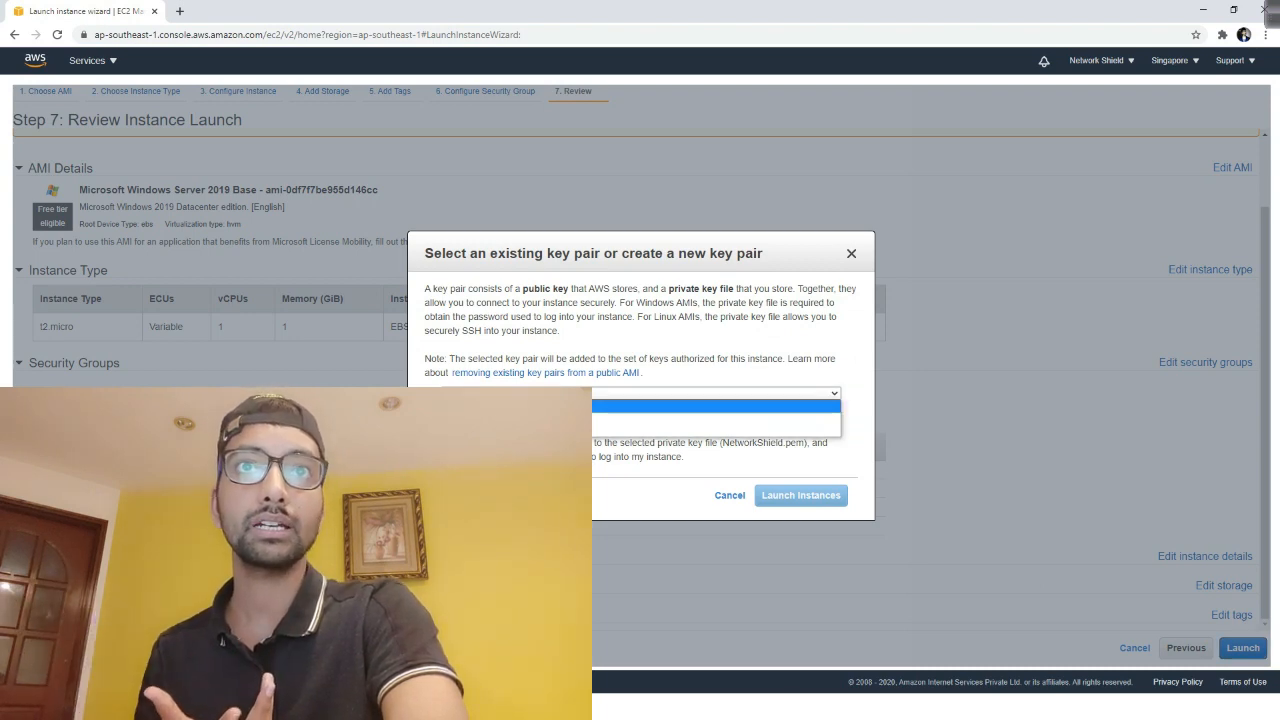
left_click(545, 419)
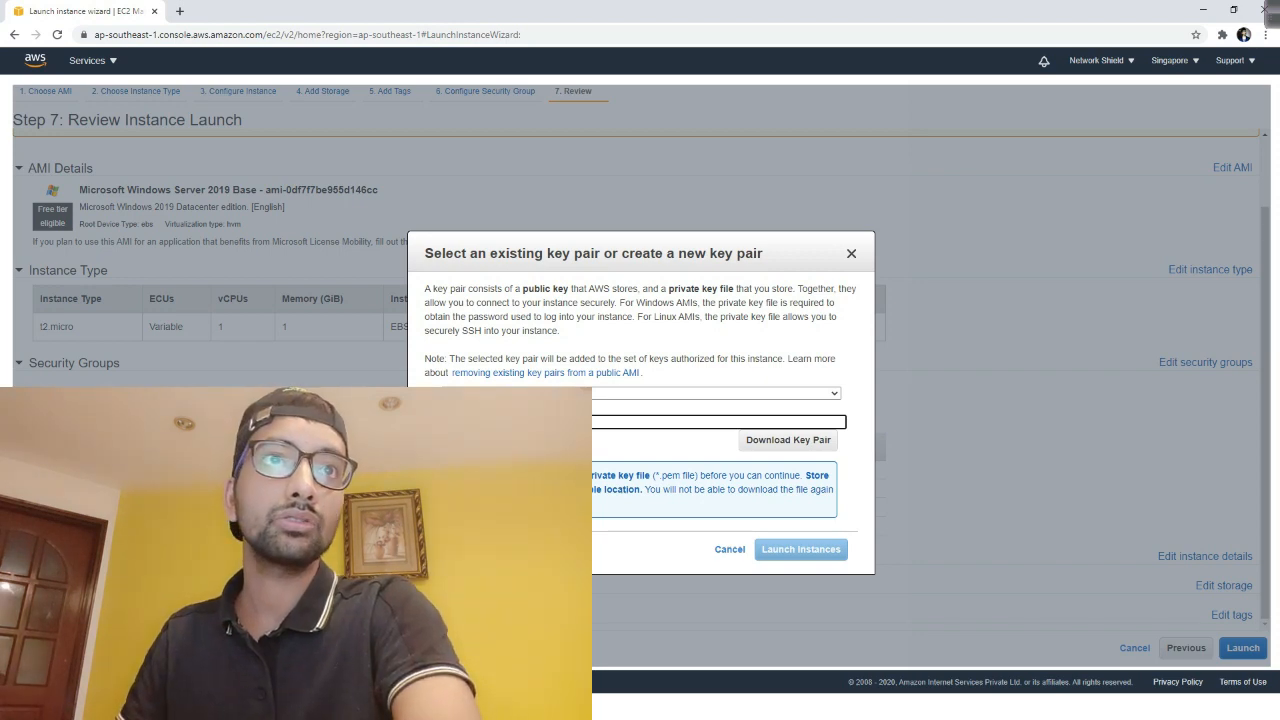
left_click(780, 443)
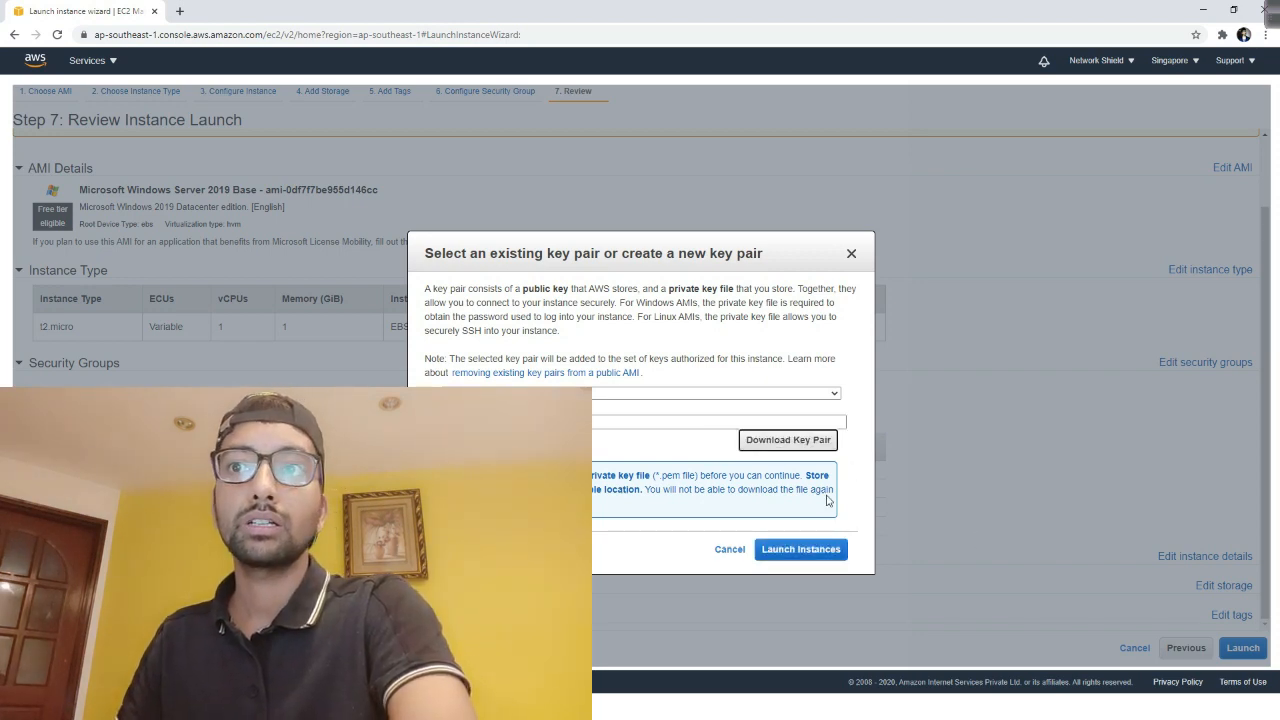
left_click(800, 550)
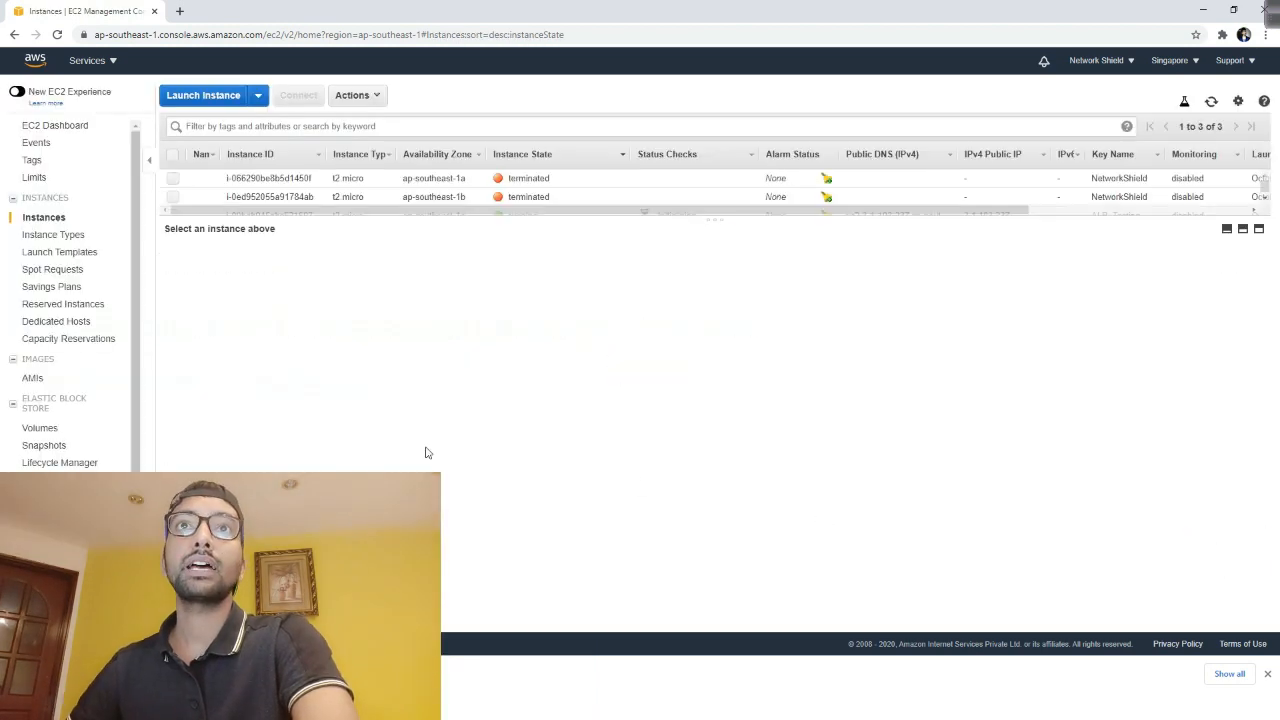
Start launching another instance, searching the AMIs for 2019 and choosing Microsoft Windows Server 2019 Base
left_click_drag(668, 220, 680, 298)
left_click(197, 99)
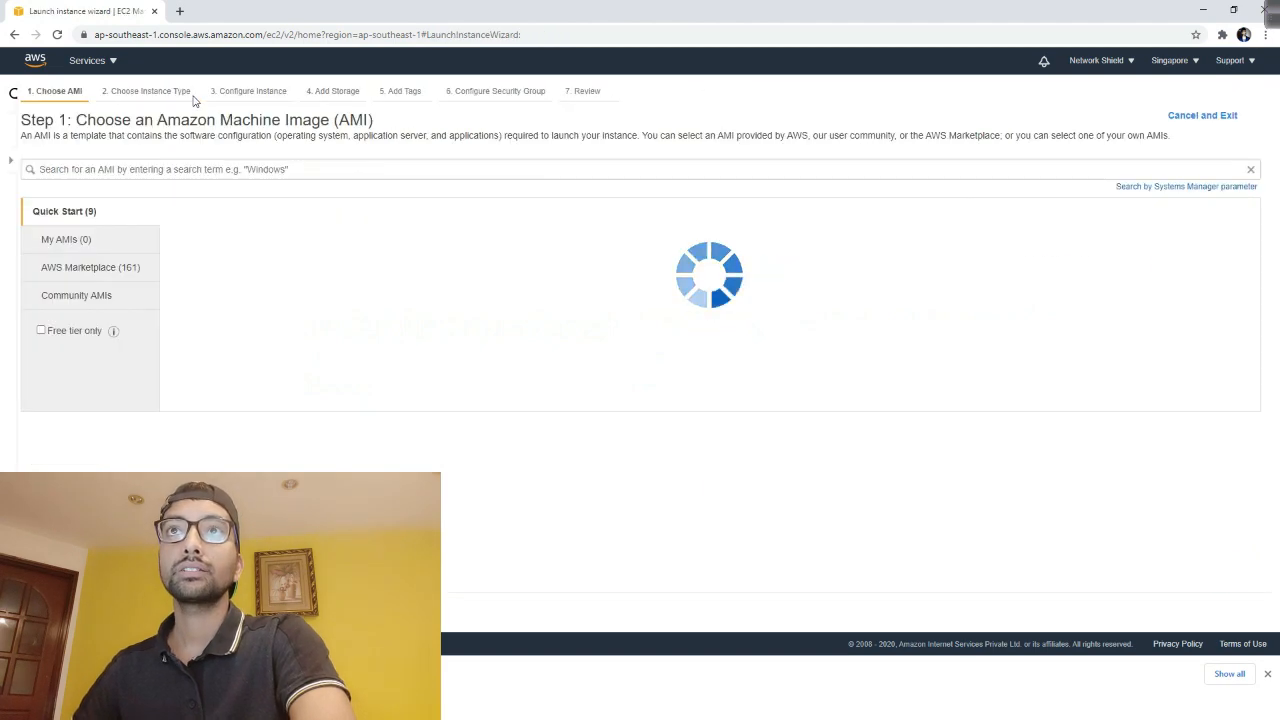
left_click(115, 170)
left_click(48, 221)
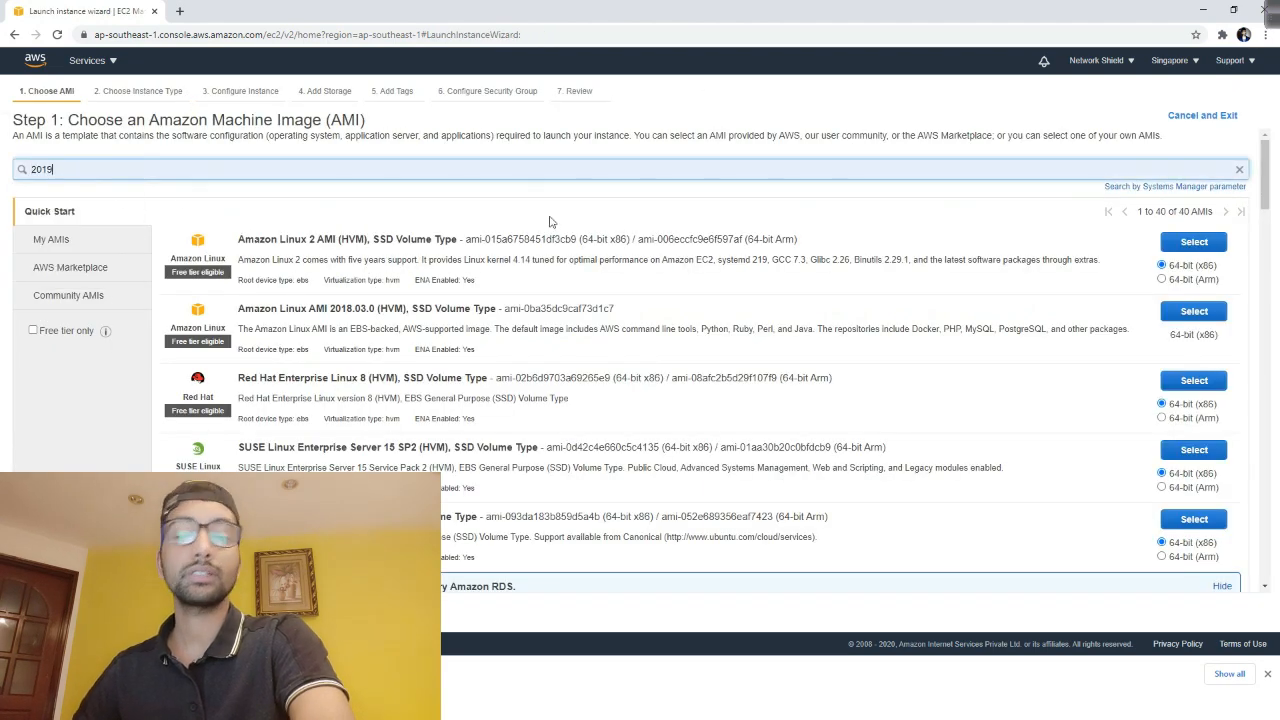
key("Return")
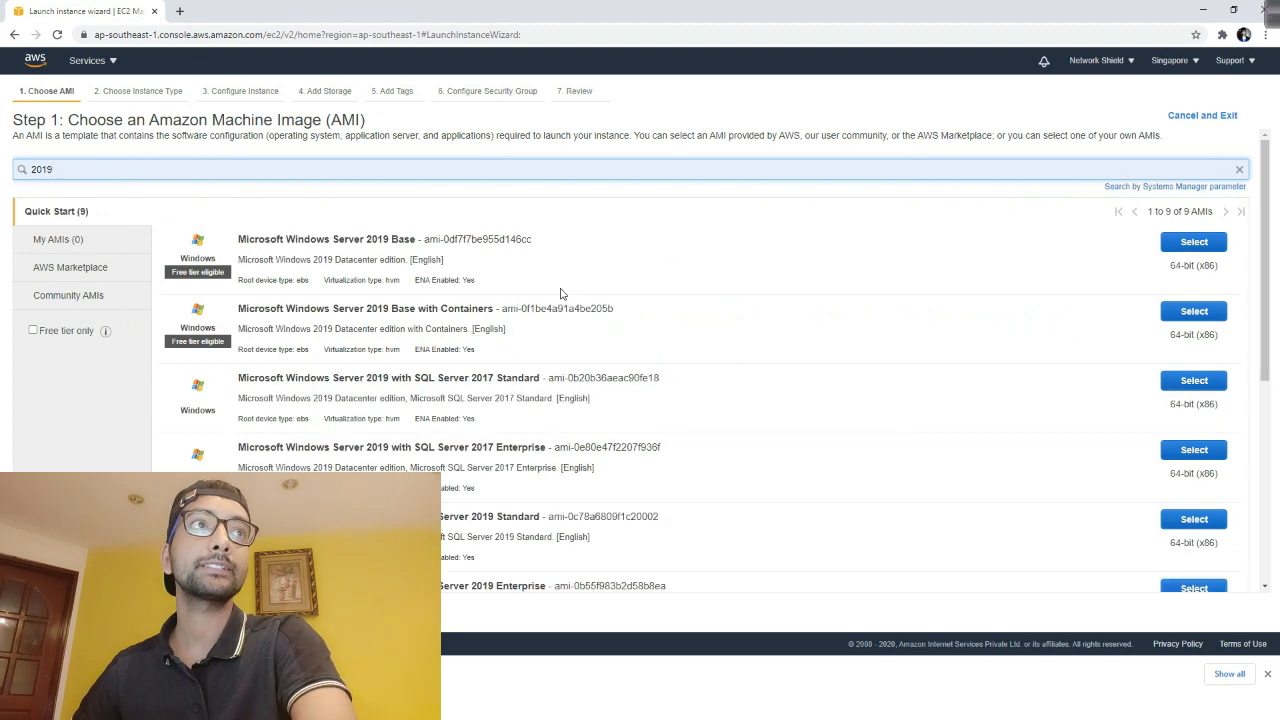
left_click(1194, 242)
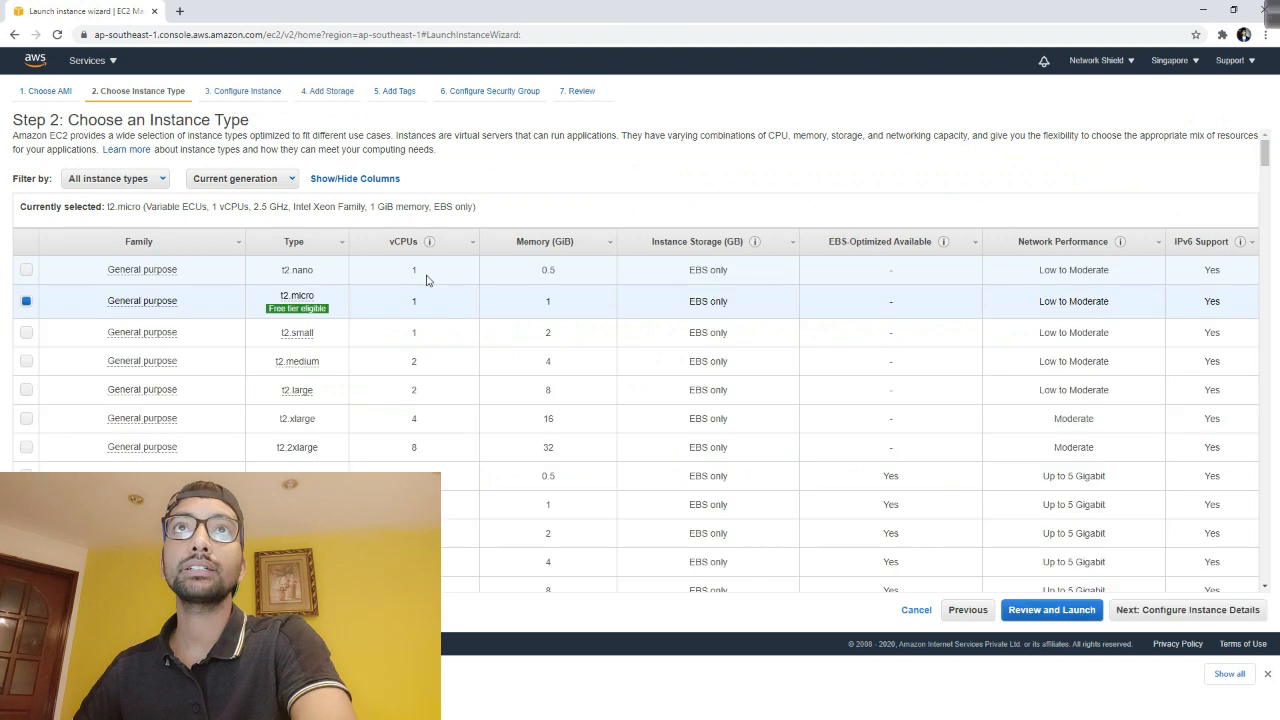
Keep the t2.micro type, place the second instance in the default ap-southeast-1b subnet, and enable auto-assign public IP
left_click(239, 95)
left_click(243, 230)
left_click(255, 237)
left_click(276, 250)
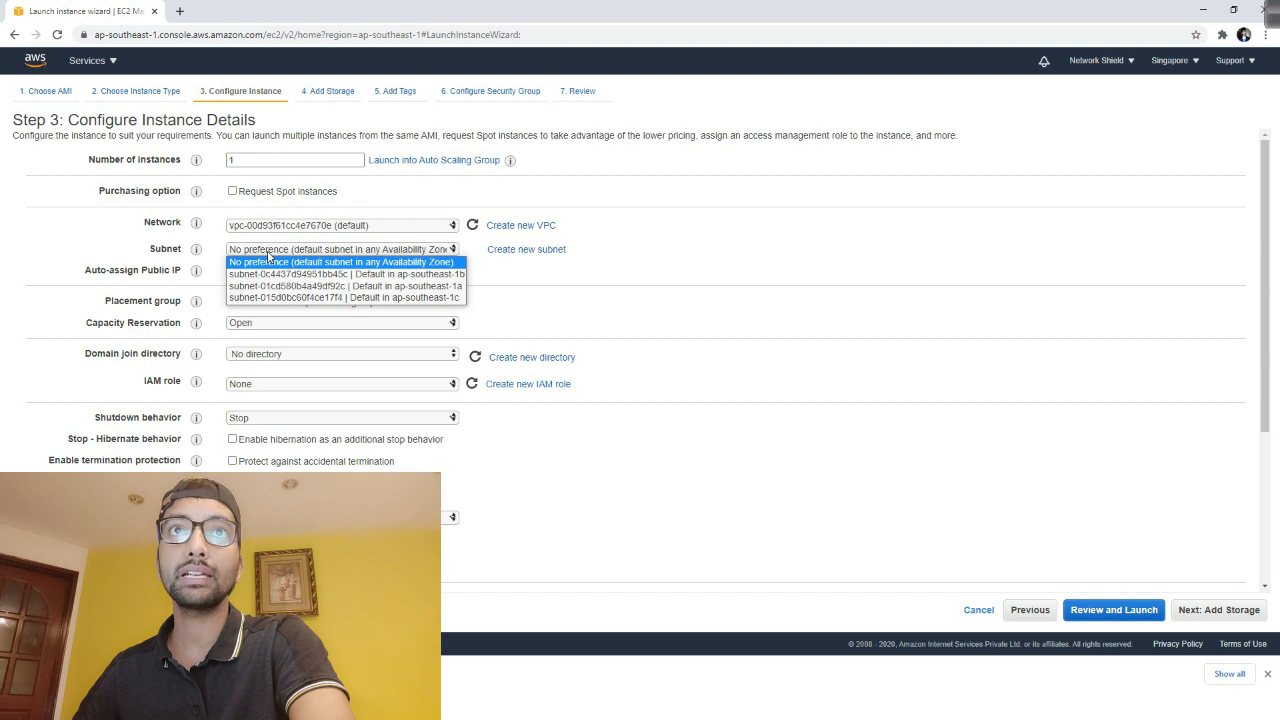
left_click(328, 276)
left_click(262, 287)
left_click(264, 310)
scroll(540, 463, "down", 6)
scroll(520, 300, "up", 6)
Assign the existing ALB security group to the second instance
left_click(499, 92)
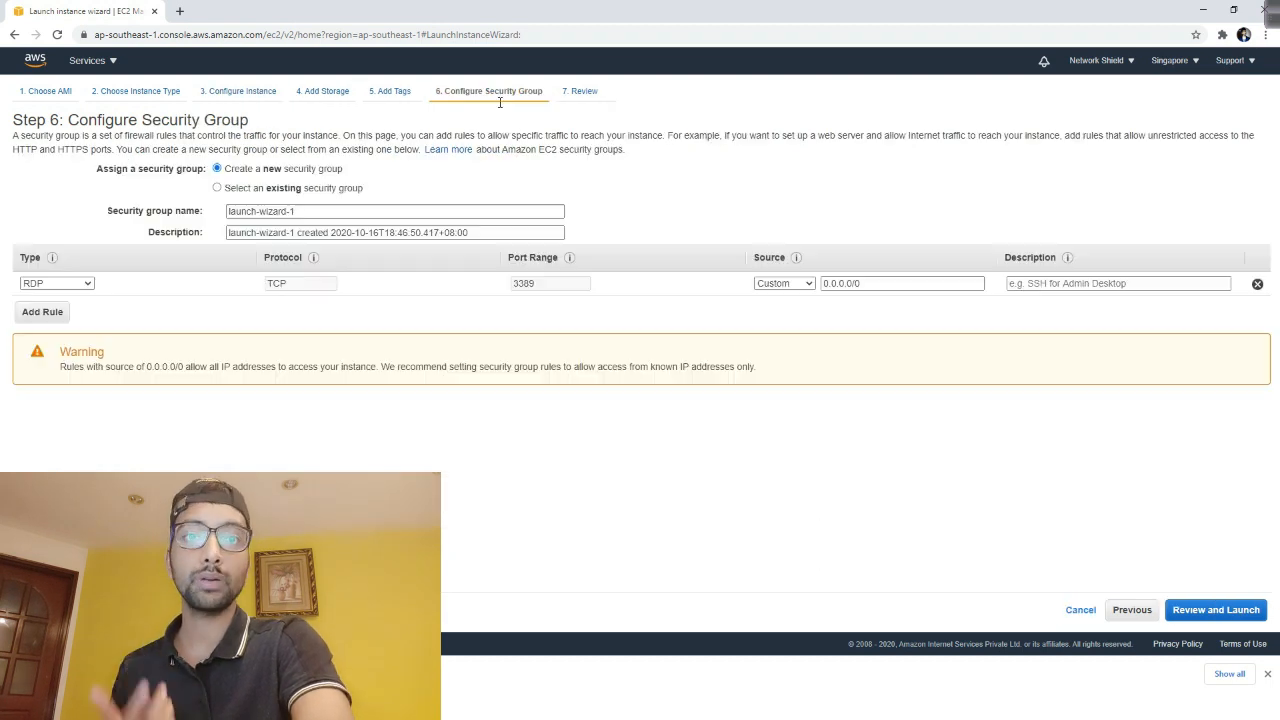
left_click(245, 189)
left_click(26, 243)
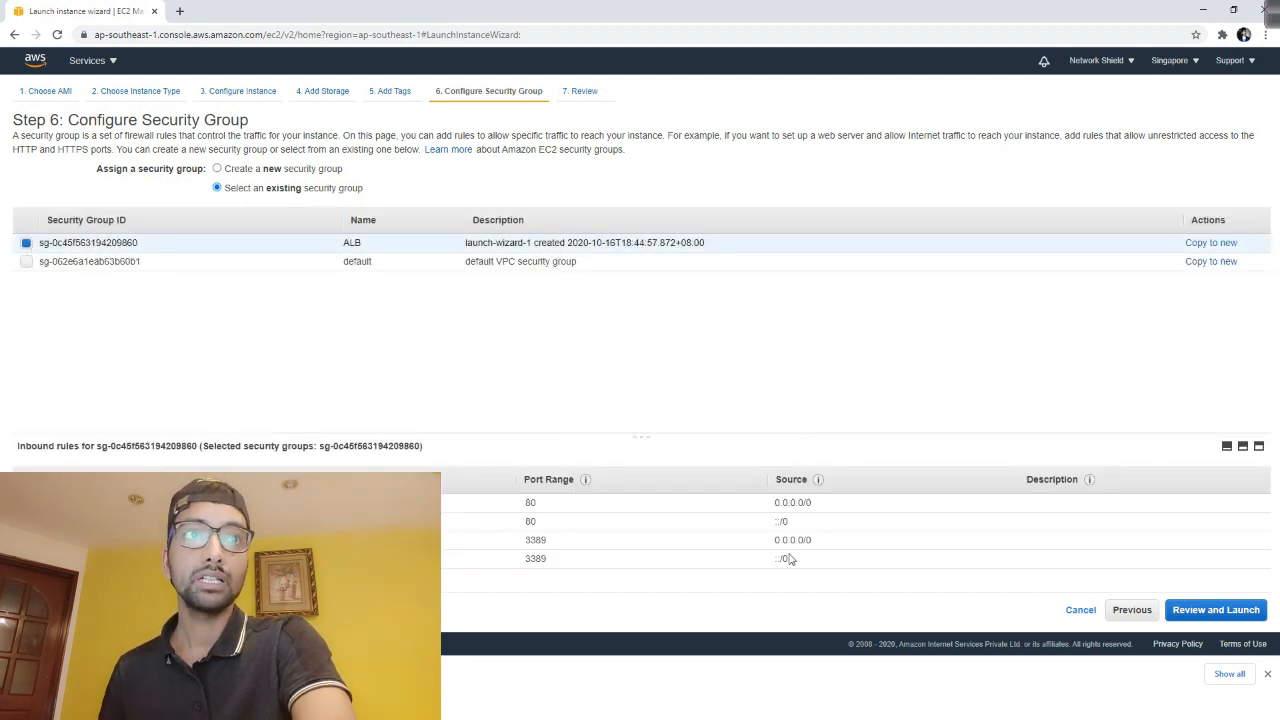
Review and launch the second instance with the existing ALB_Testing key pair, acknowledging access to its private key file
left_click(1208, 613)
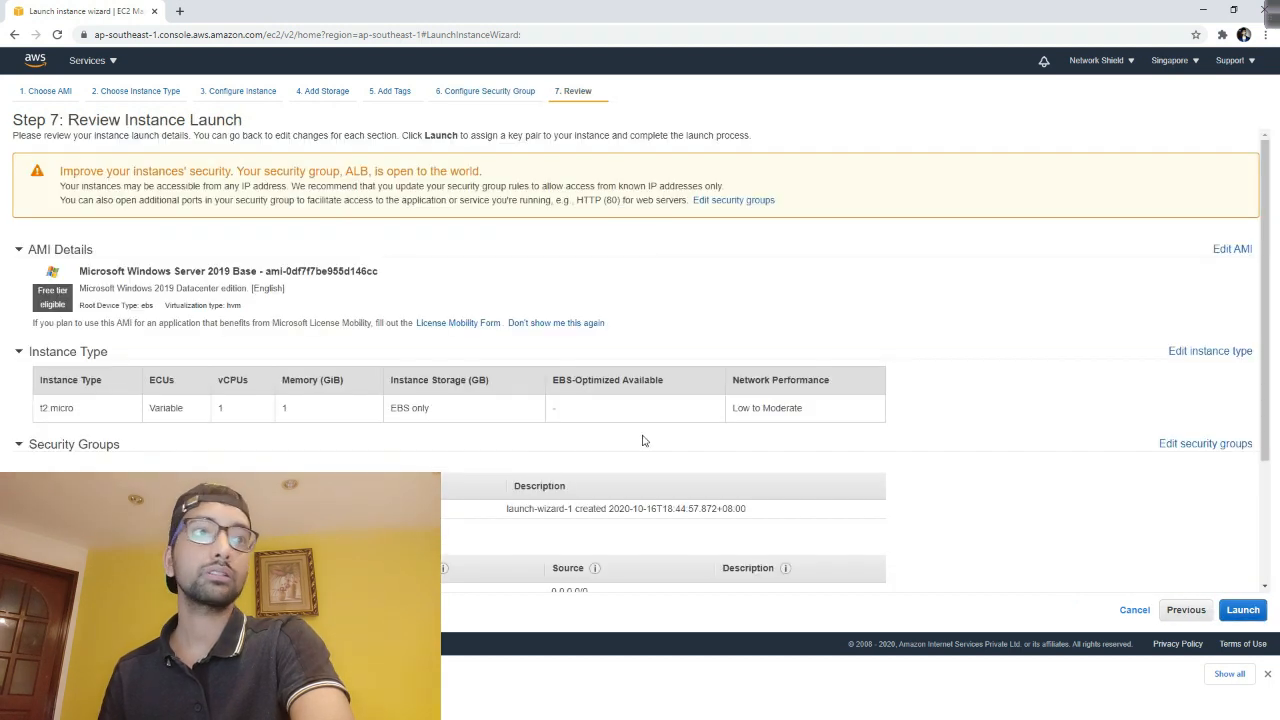
left_click(1257, 615)
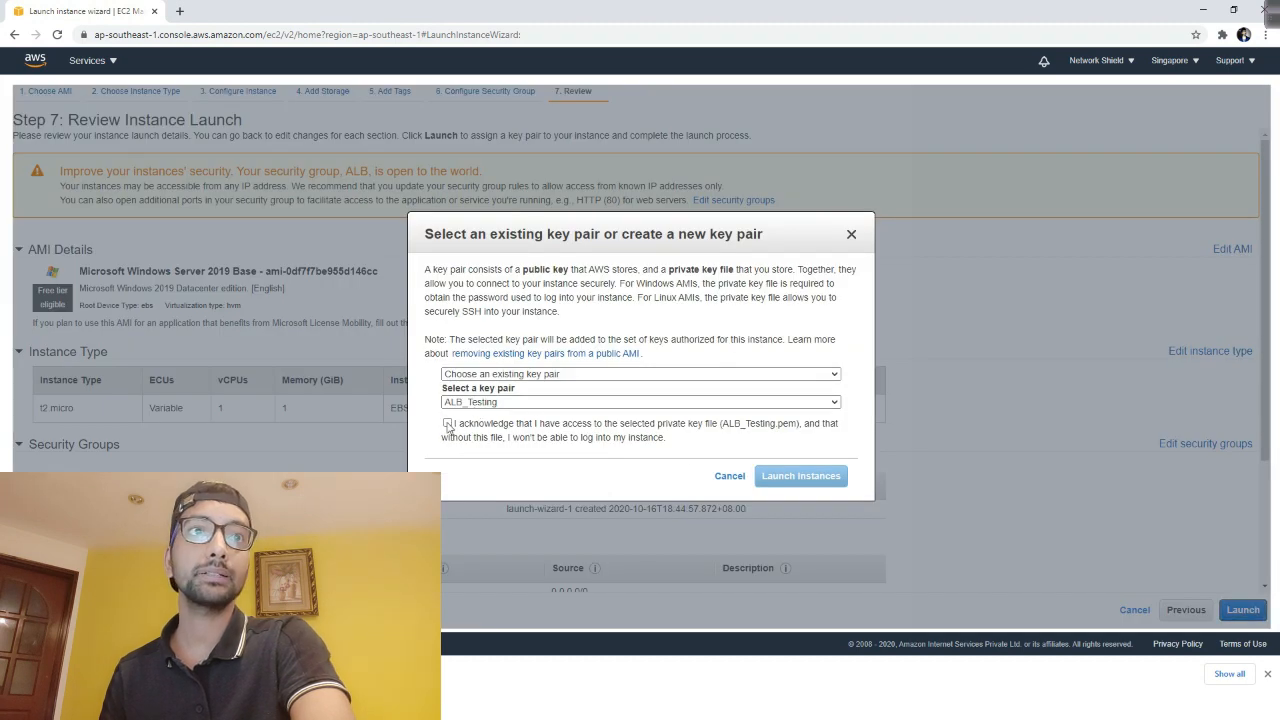
left_click(447, 423)
left_click(800, 476)
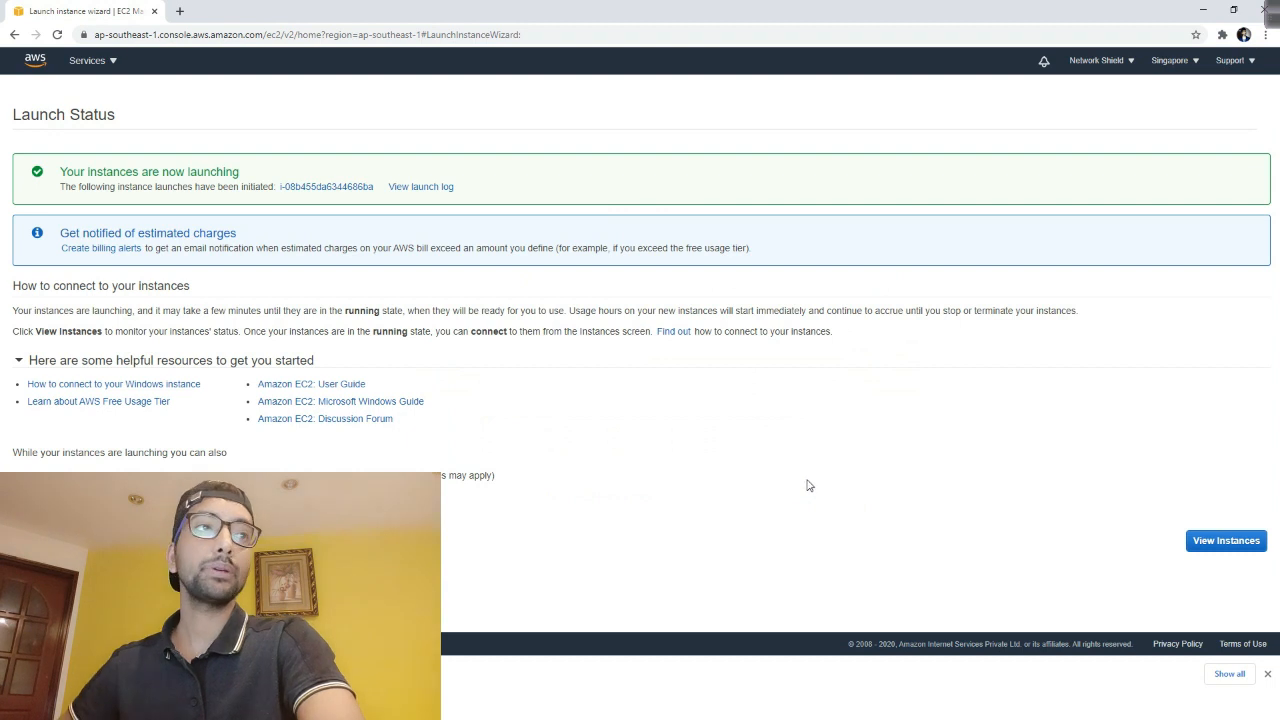
Open the instances list and select the running instance in ap-southeast-1a to show its details
left_click(1226, 541)
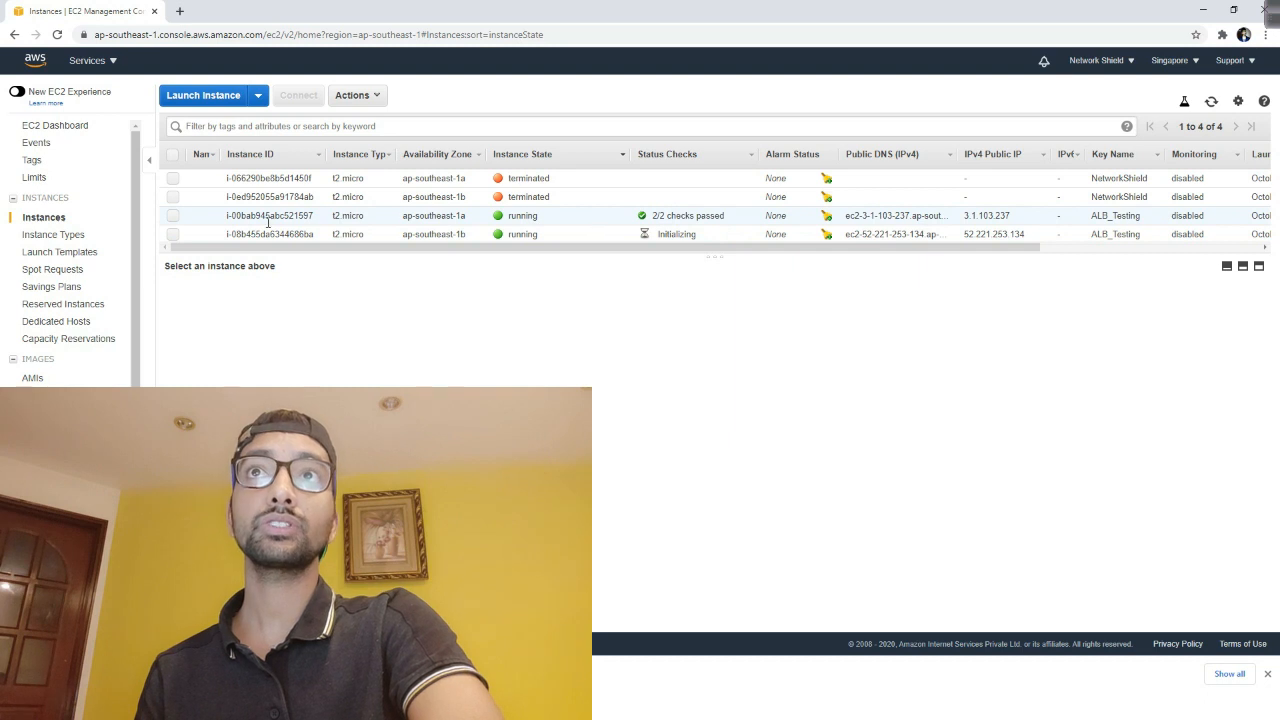
left_click(172, 217)
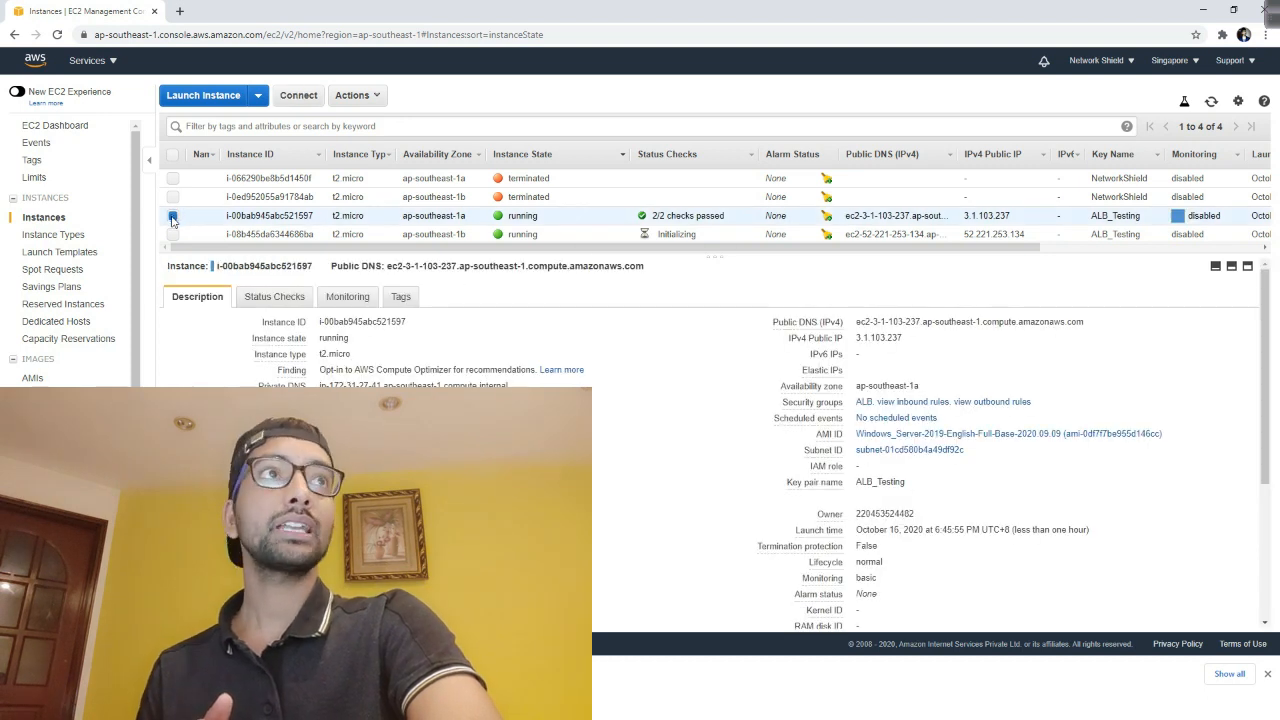
Download the ap-southeast-1a instance's Remote Desktop file, decrypt its administrator password with ALB_Testing.pem, and copy the password
left_click(300, 96)
left_click(713, 329)
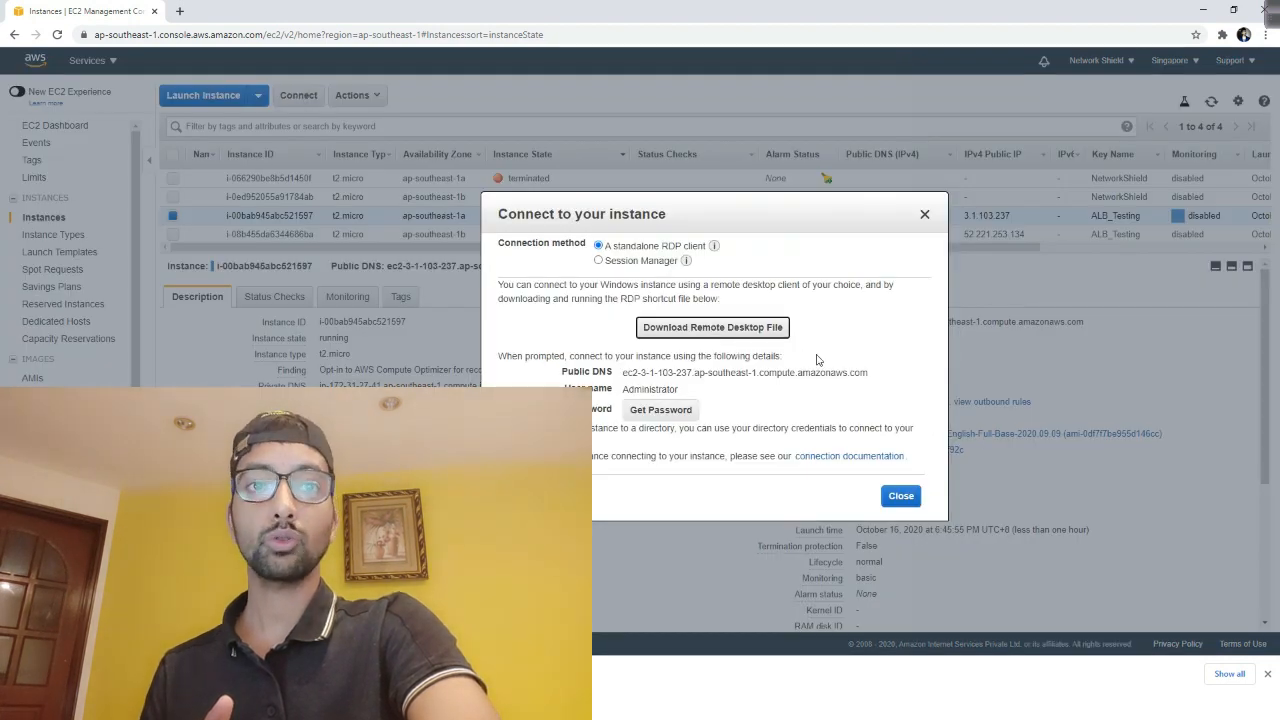
left_click(668, 411)
left_click(692, 347)
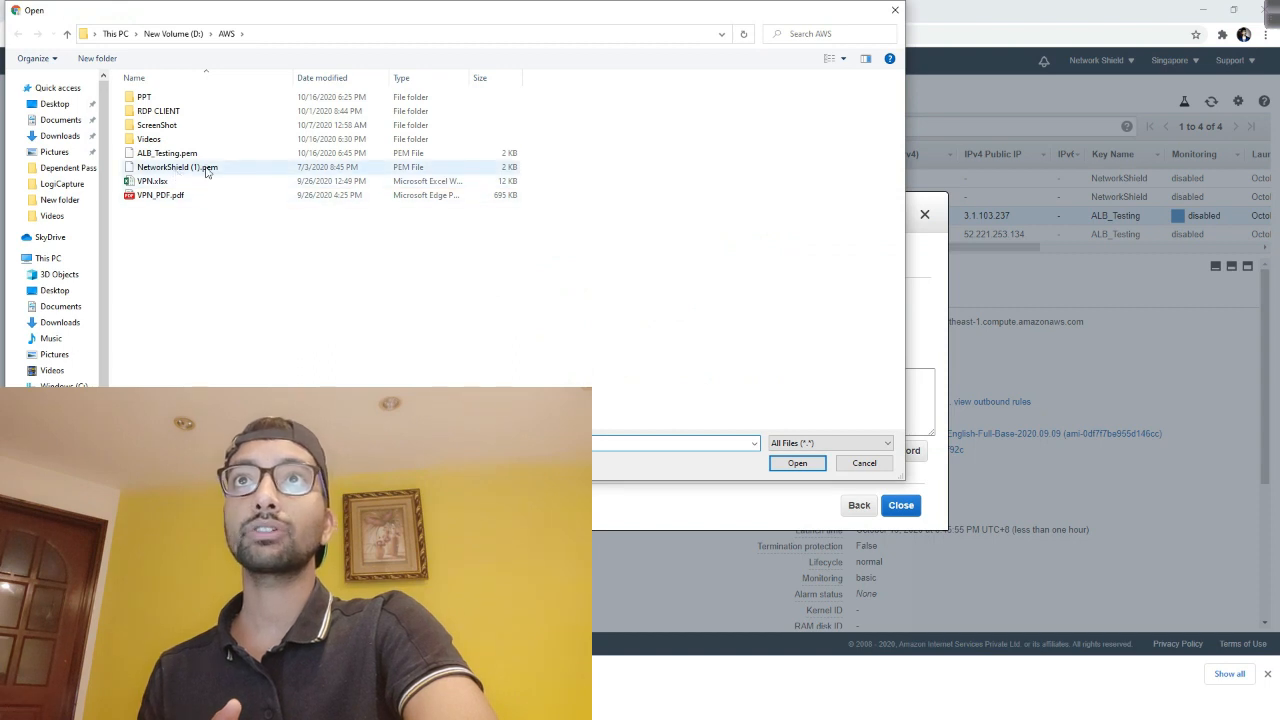
left_click(166, 156)
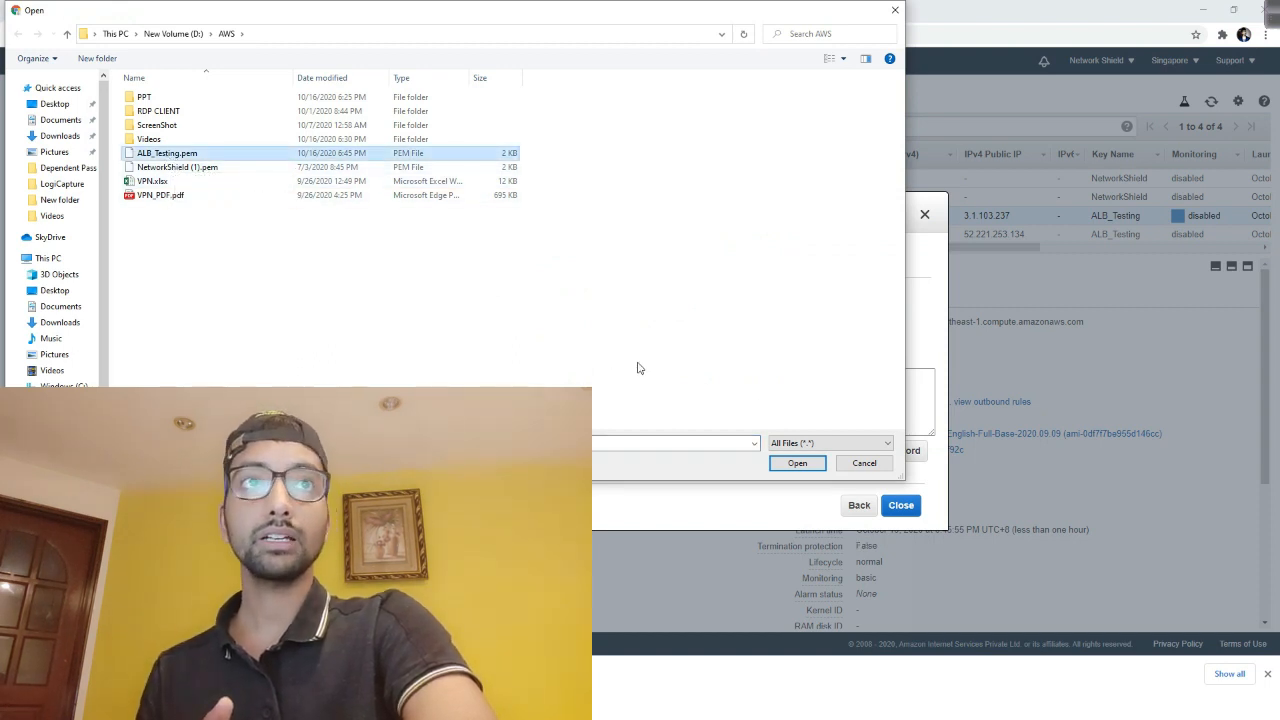
left_click(810, 463)
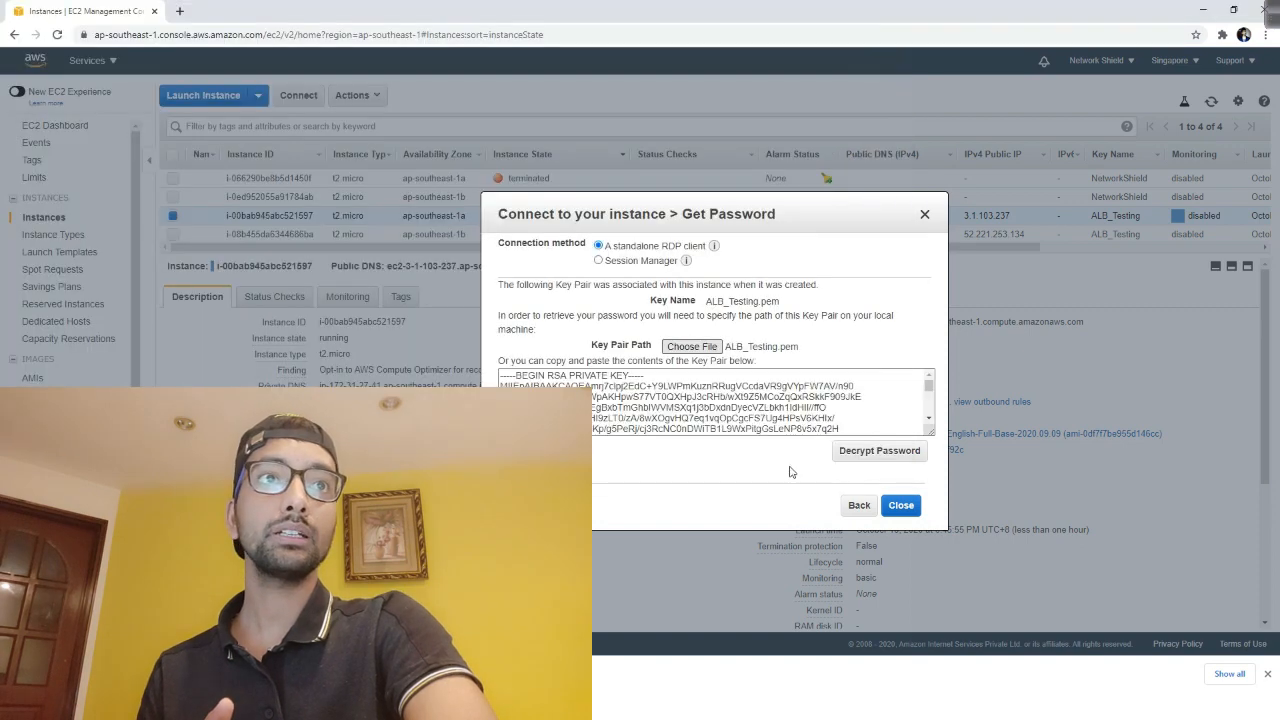
left_click(884, 458)
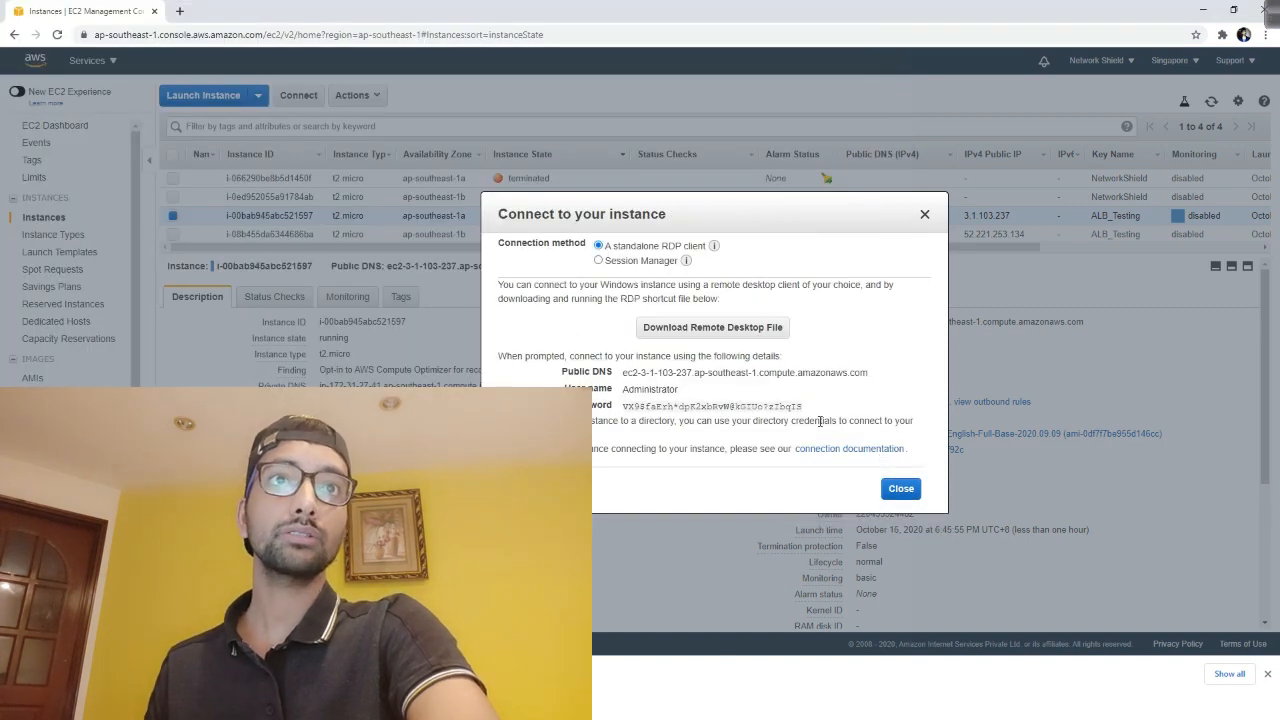
left_click(810, 406)
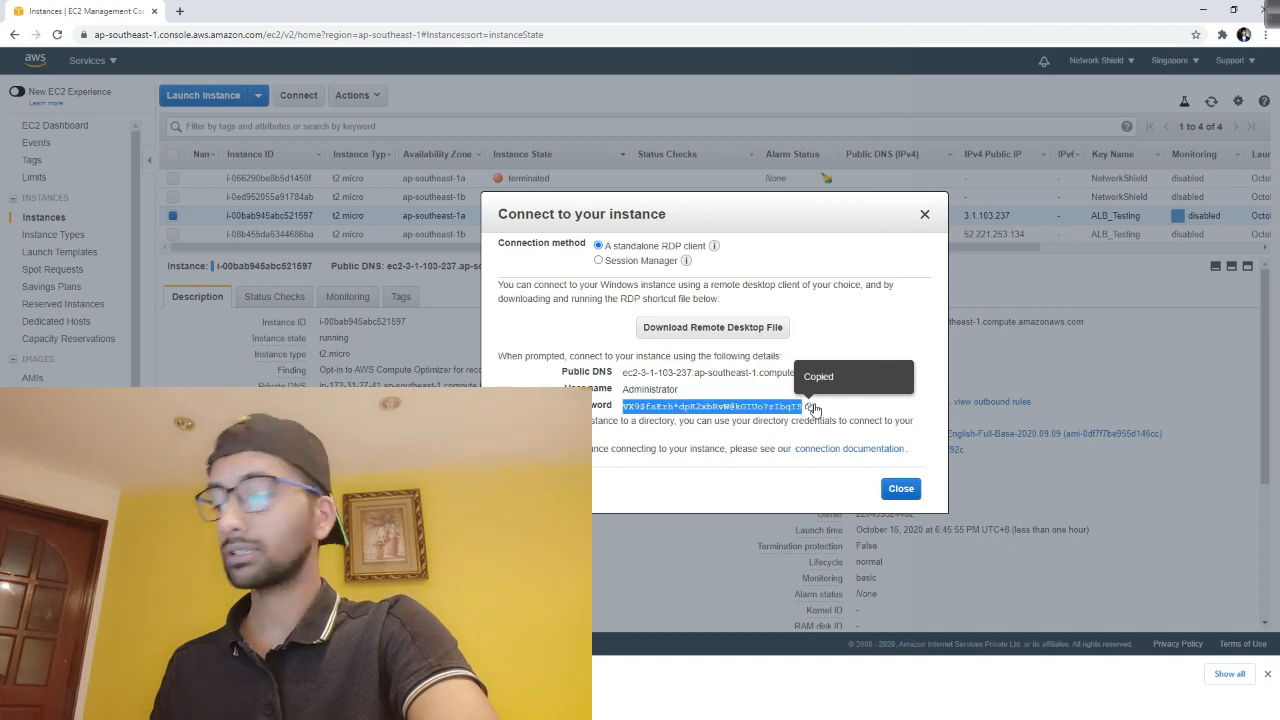
Open Notepad beside the connection details and paste the first instance's administrator password into it
key("super+r")
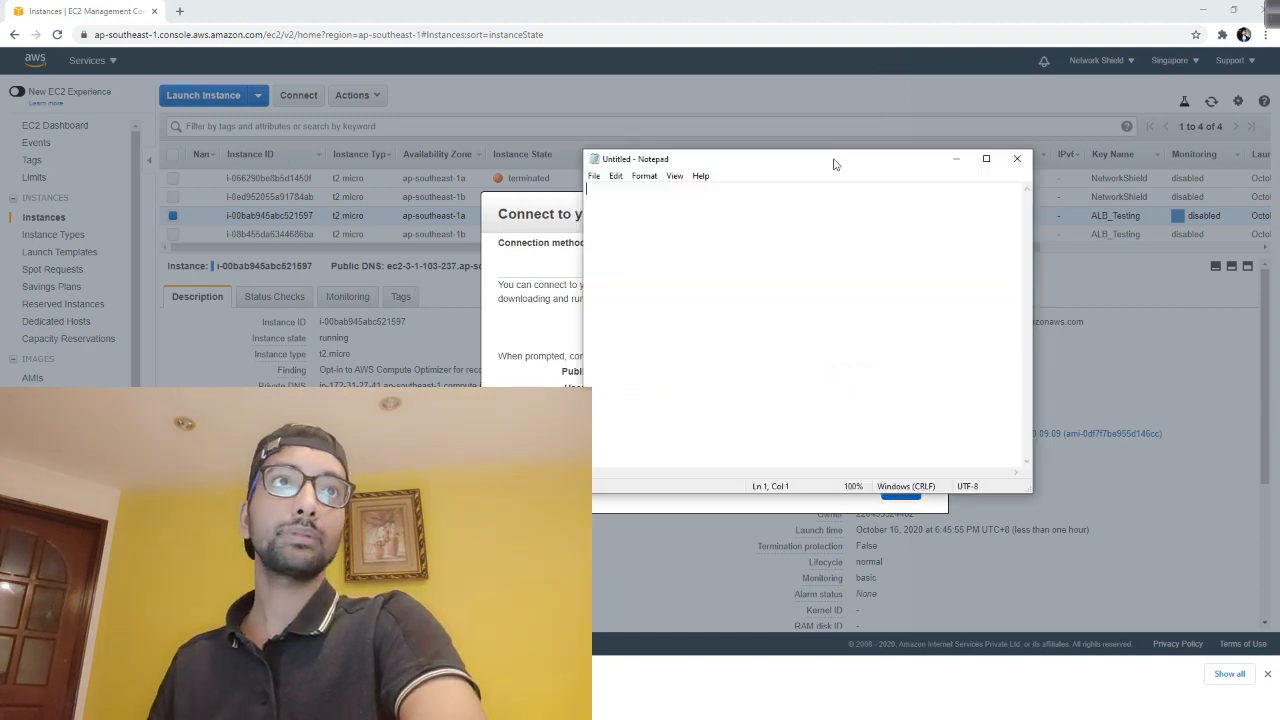
left_click_drag(834, 163, 1099, 183)
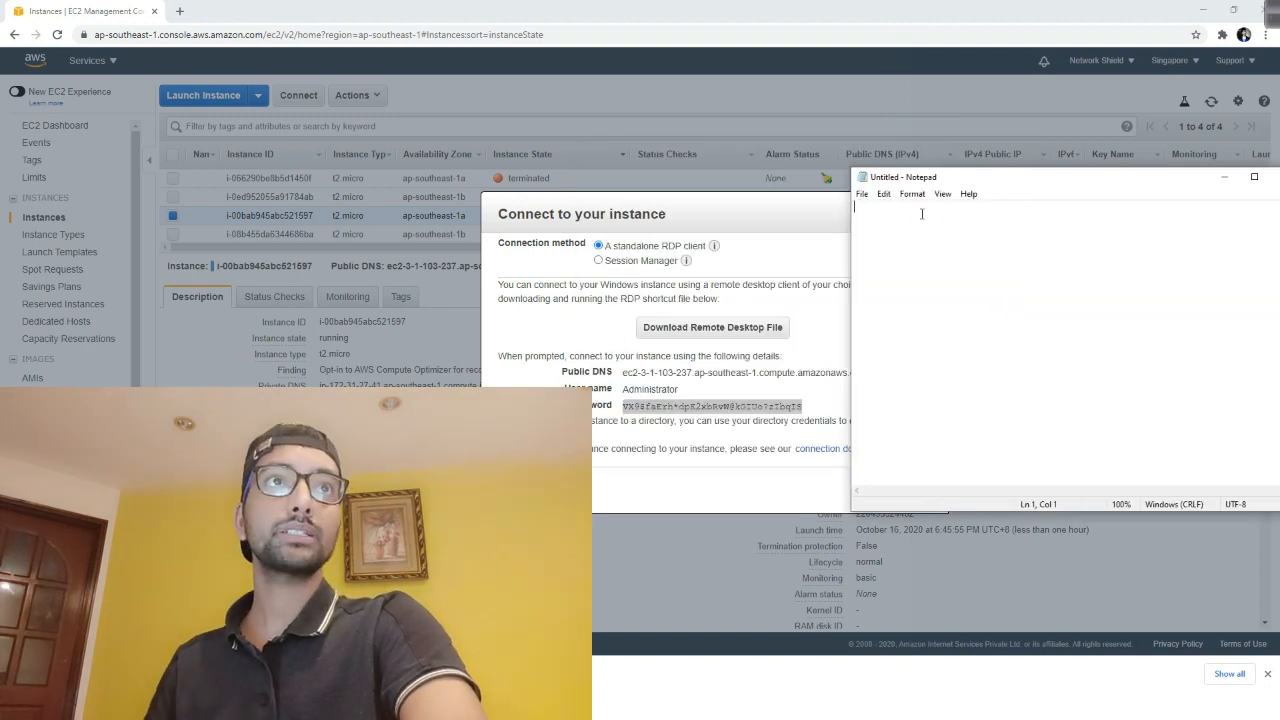
key("ctrl+v")
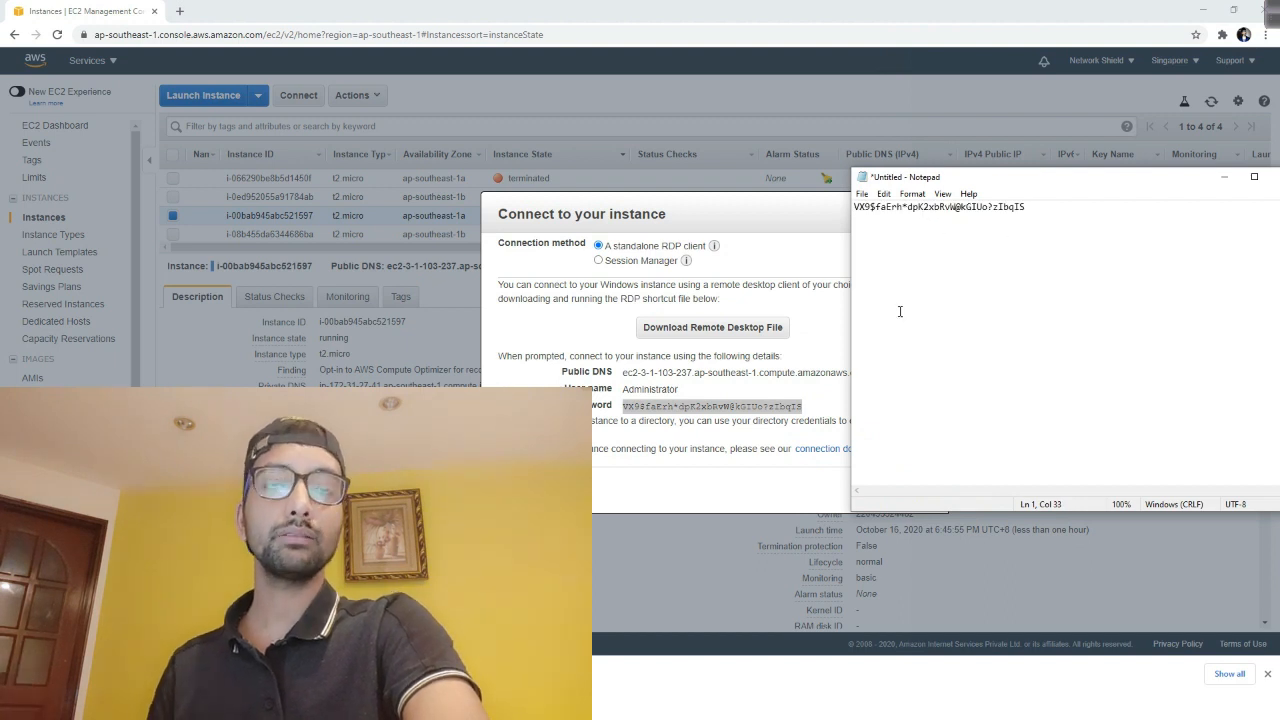
Connect to the ap-southeast-1a instance over Remote Desktop, entering the administrator password, remembering the credentials, and accepting the certificate
left_click(836, 327)
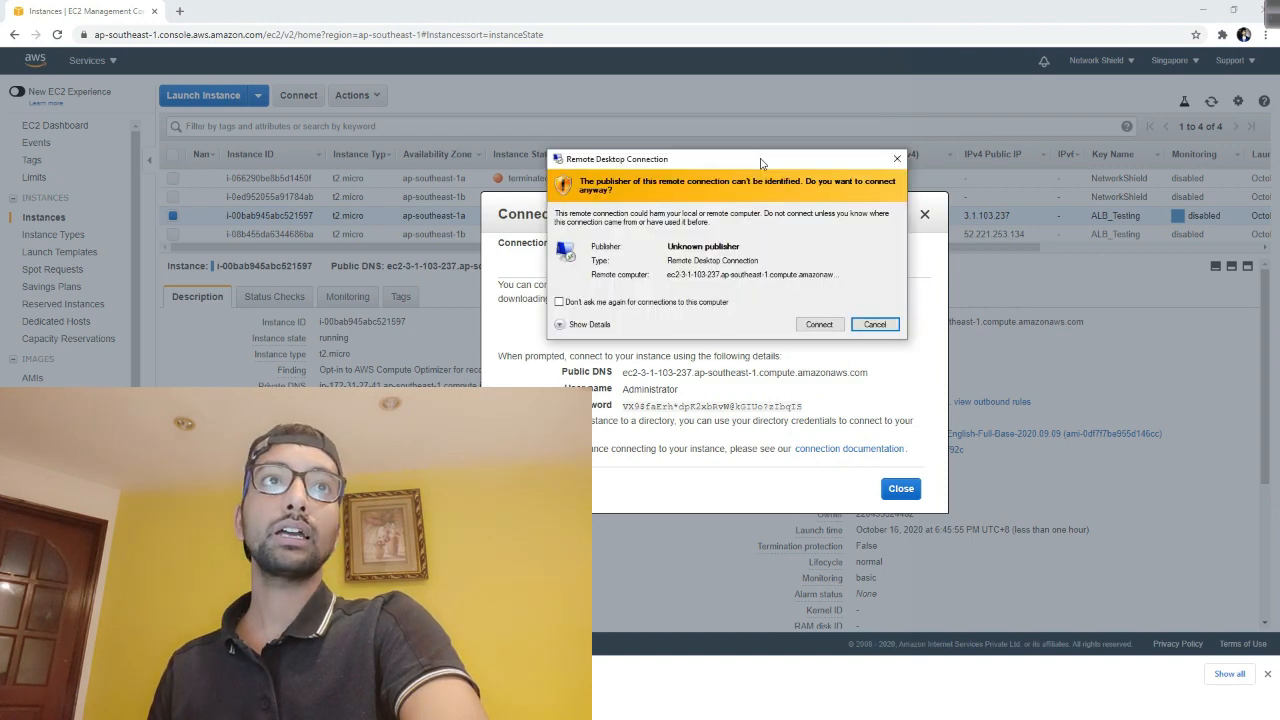
left_click(809, 342)
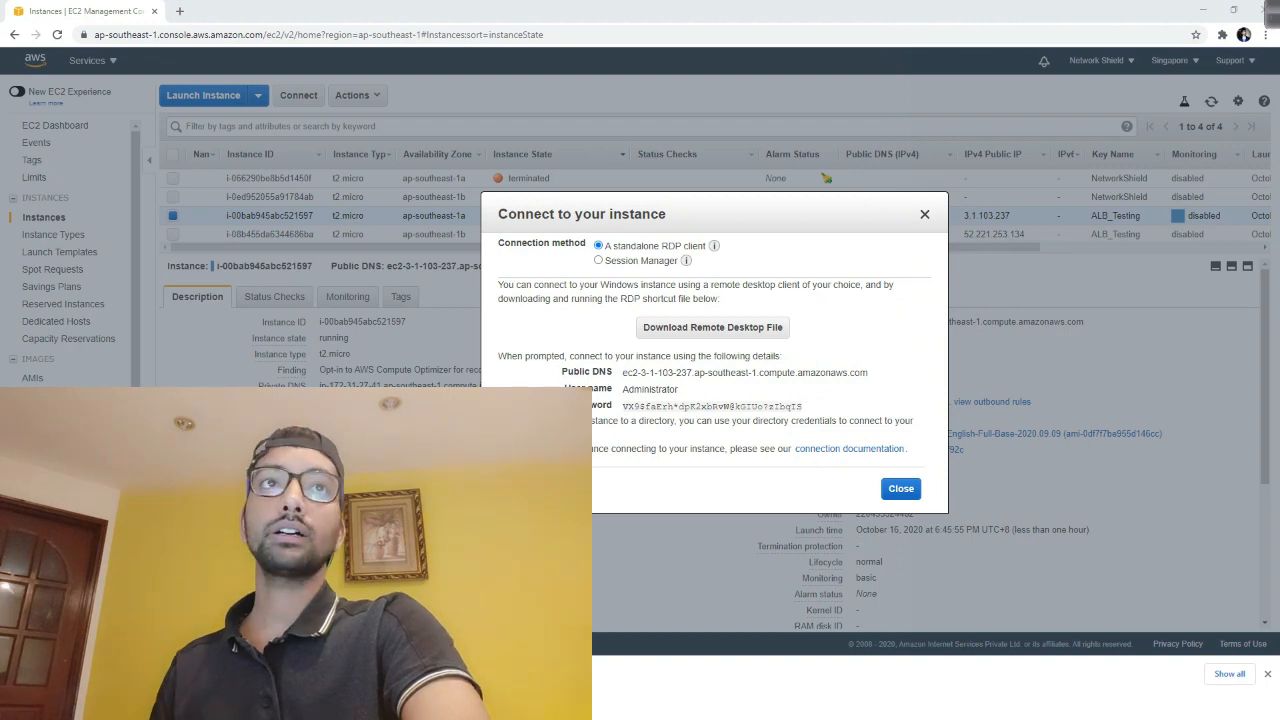
key("ctrl+v")
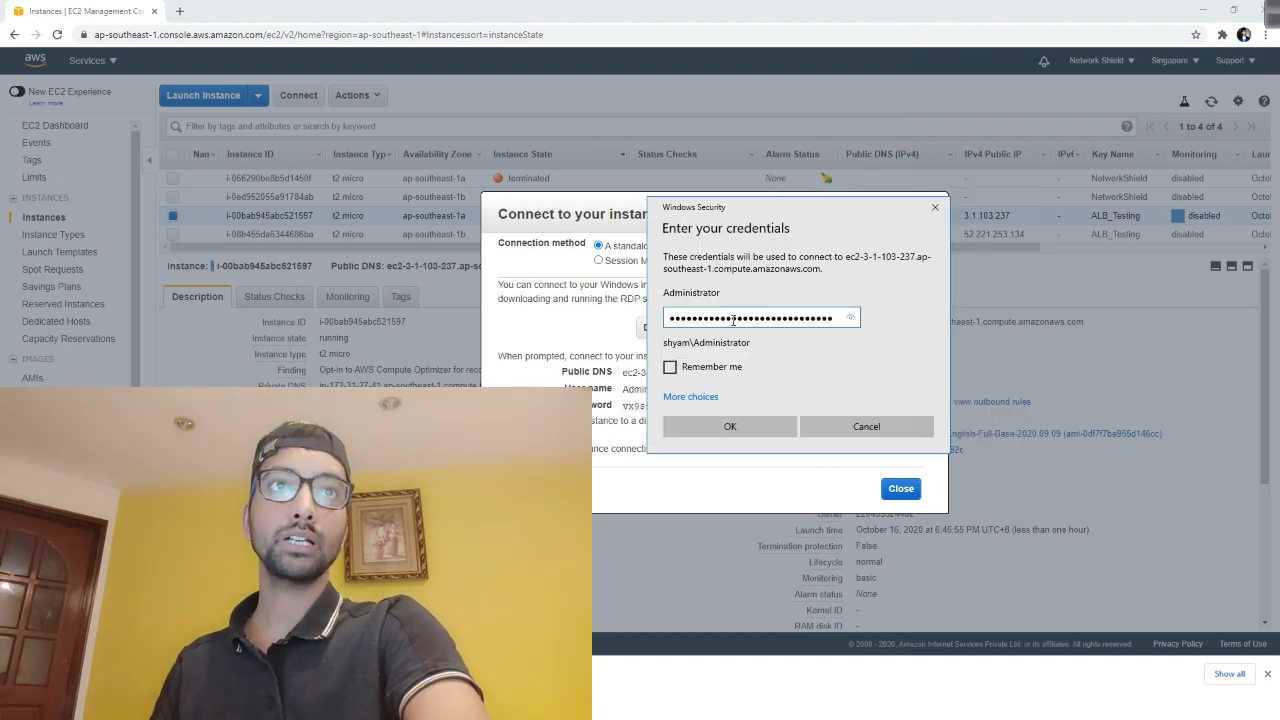
left_click(669, 367)
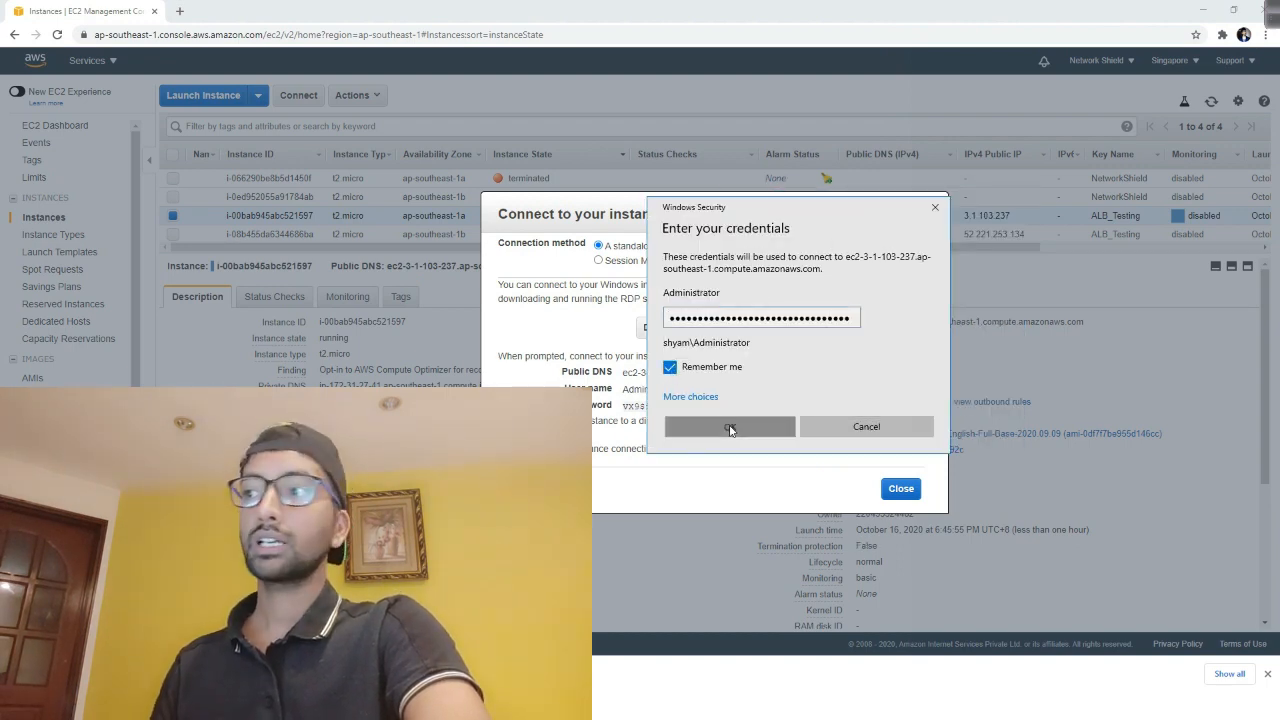
left_click(730, 427)
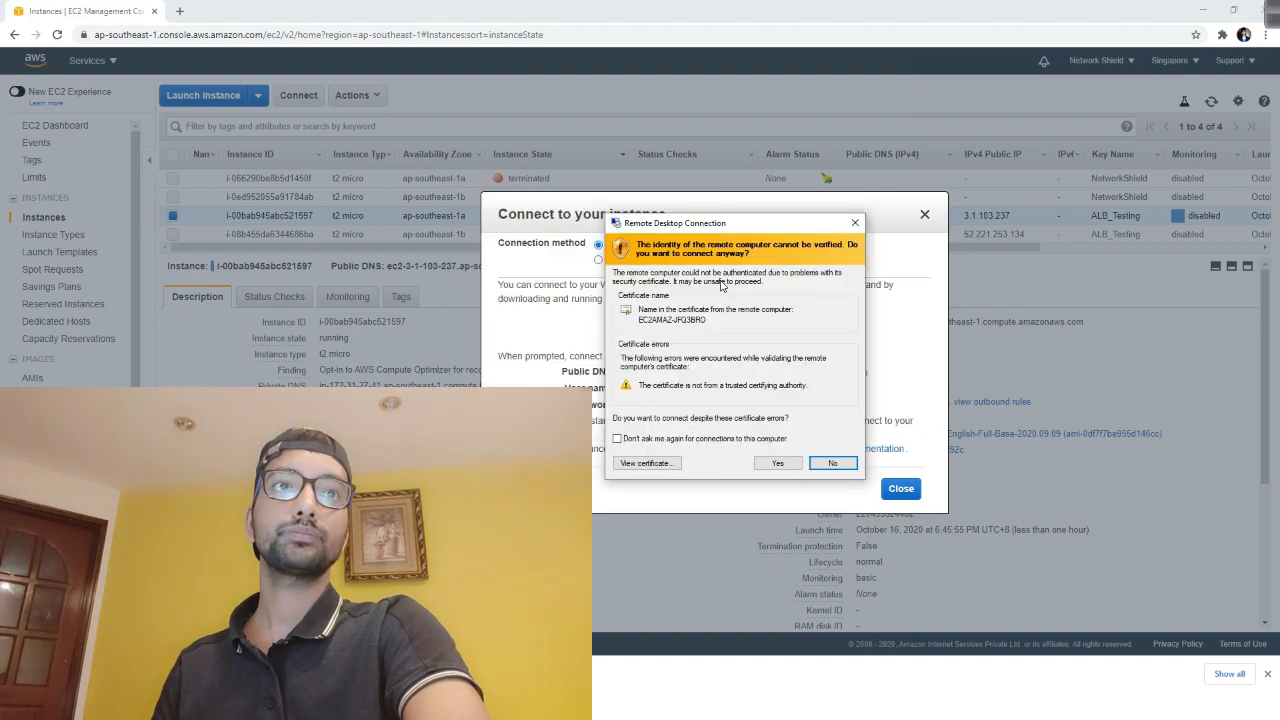
left_click(773, 467)
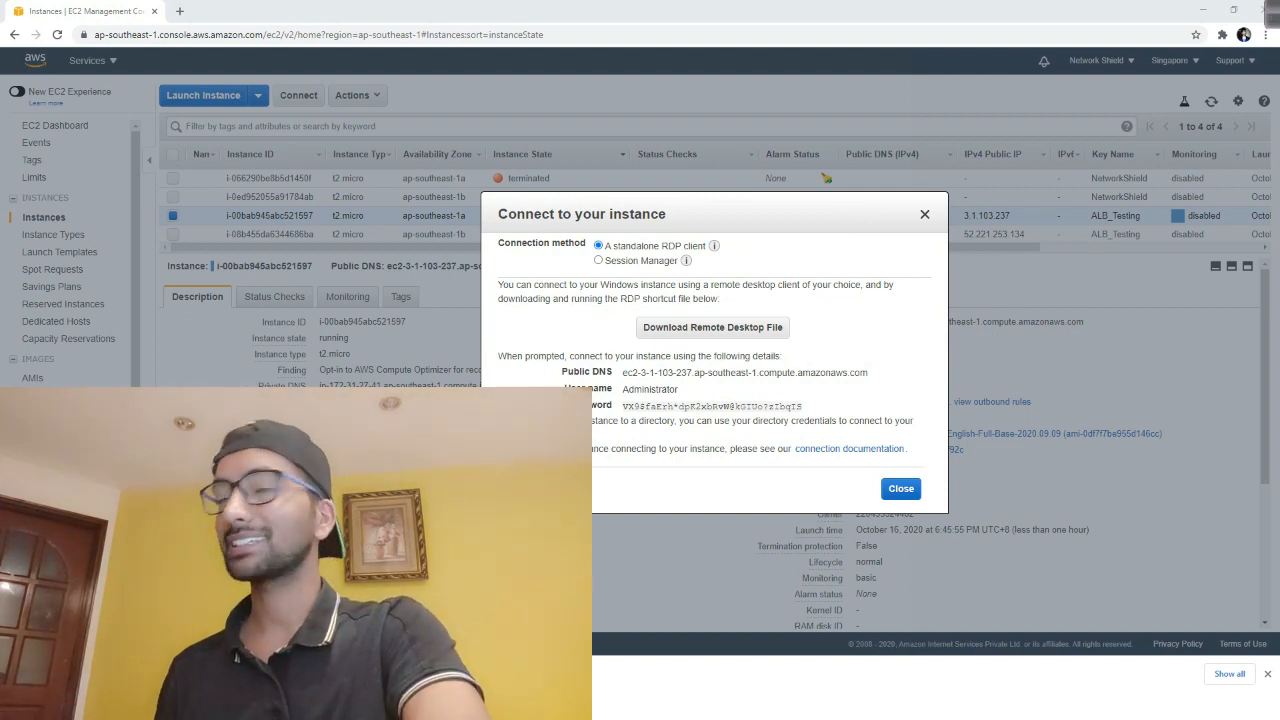
Maximize the first instance's remote session, then minimize it and dismiss the connection details
left_click_drag(627, 284, 843, 171)
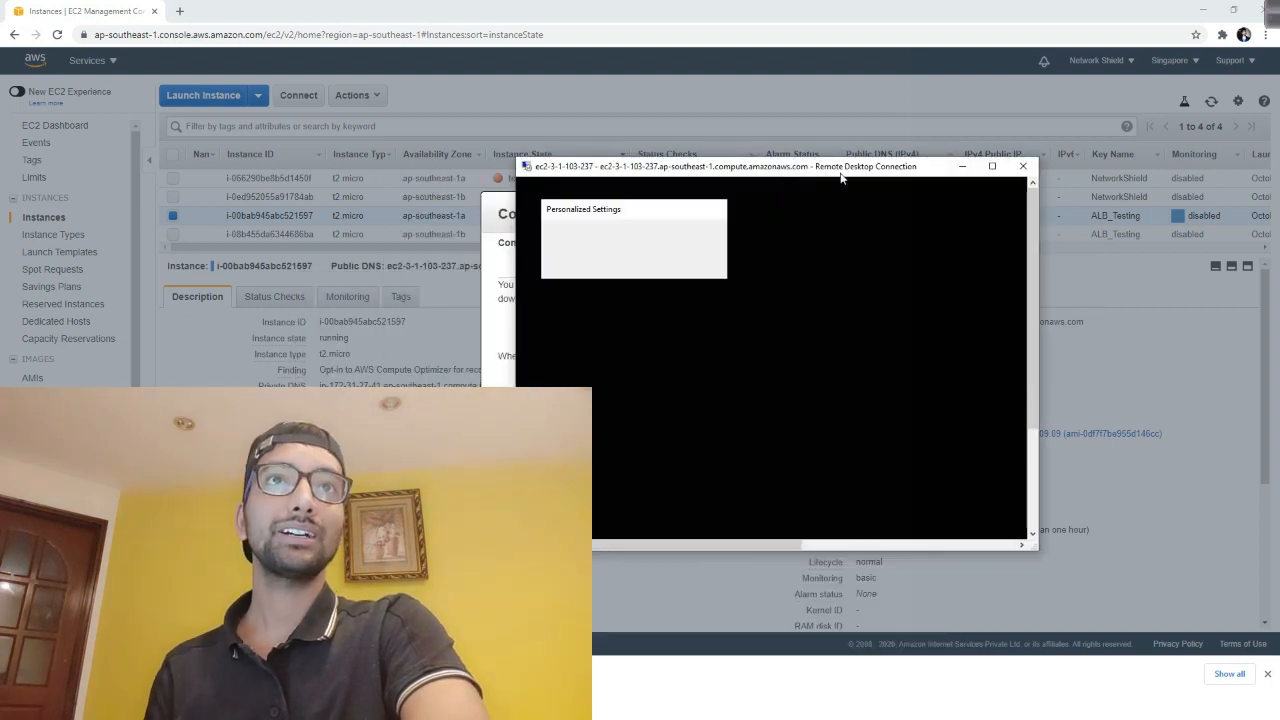
left_click(992, 166)
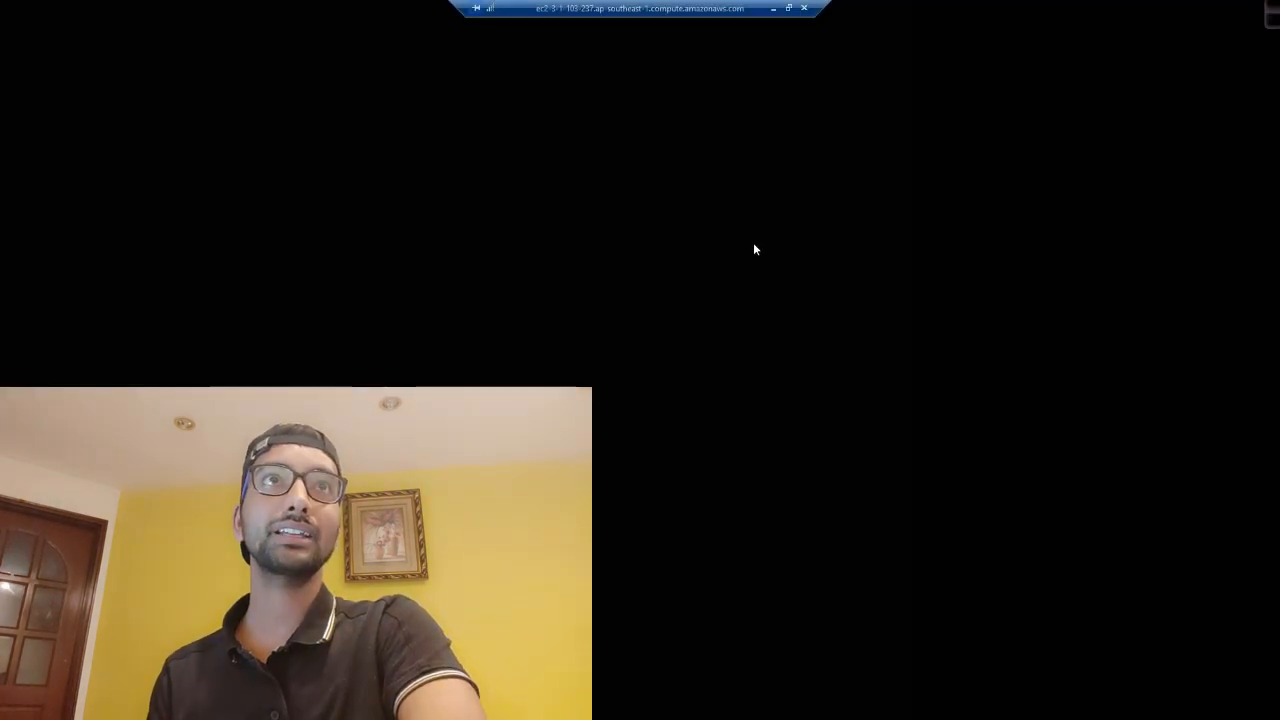
left_click(772, 9)
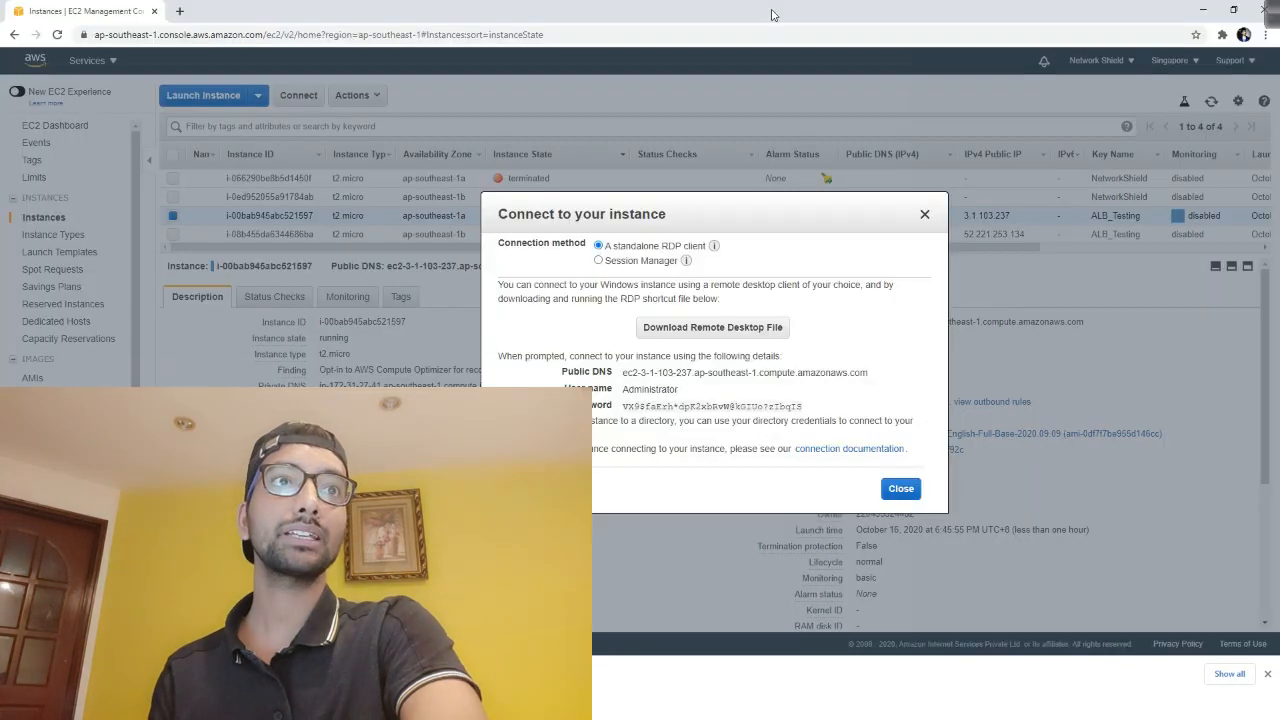
left_click(901, 488)
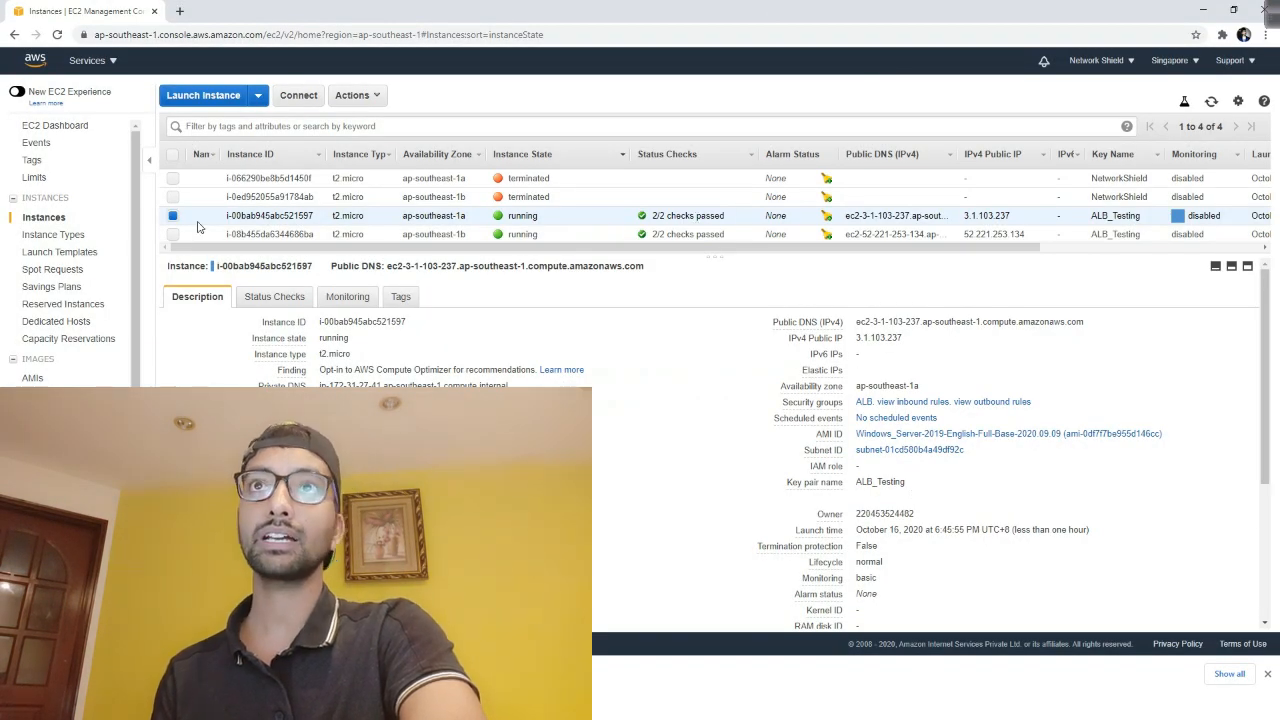
Sort the instances by state with running ones first, and select only the ap-southeast-1b instance
left_click(583, 155)
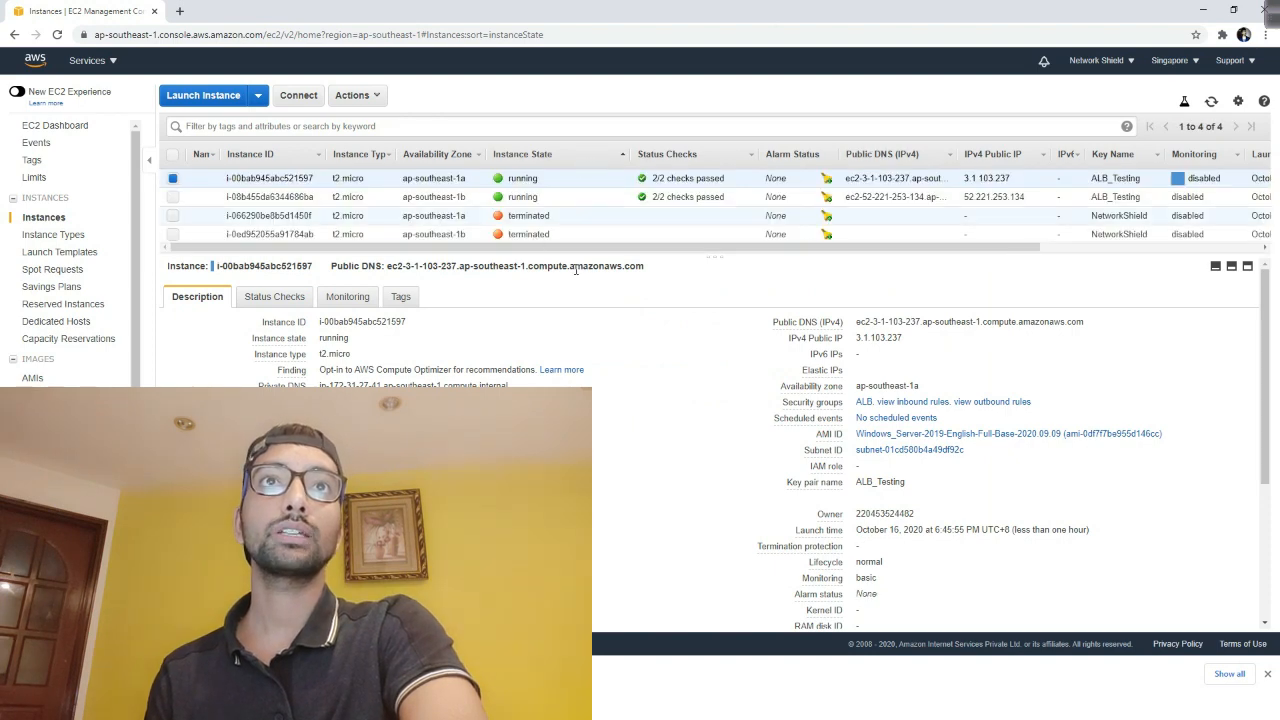
left_click_drag(576, 268, 575, 230)
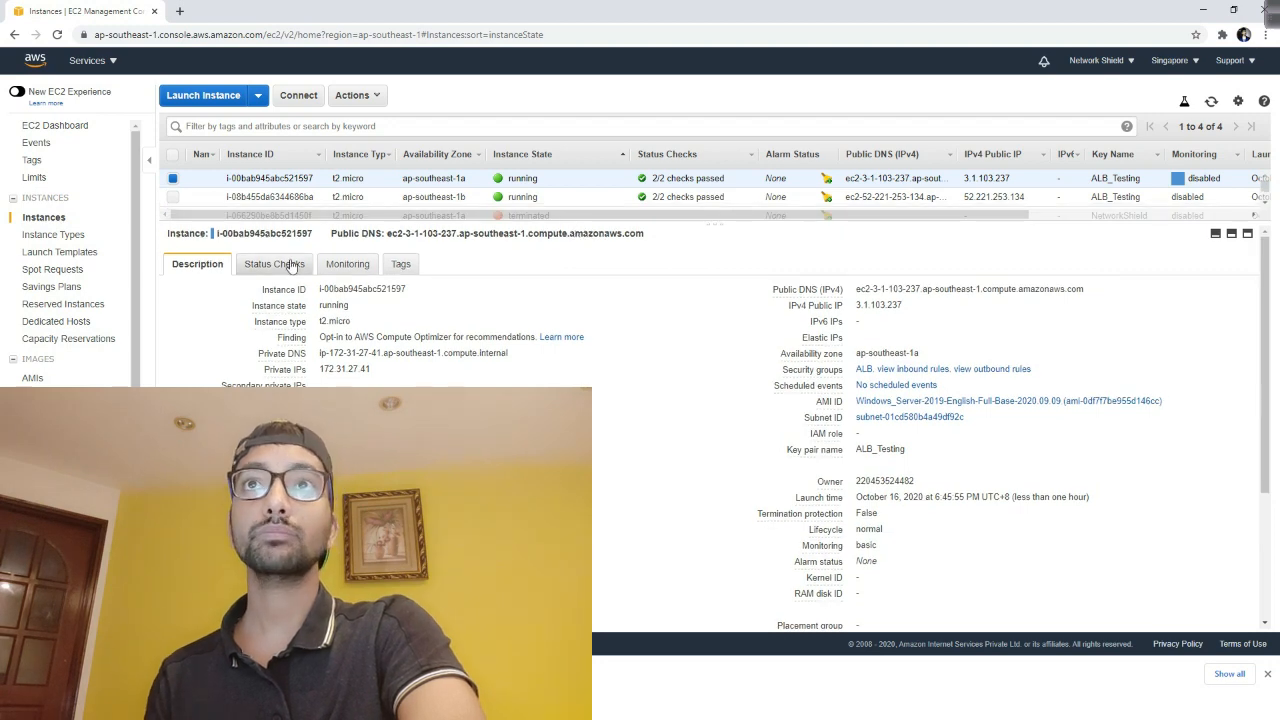
left_click(173, 197)
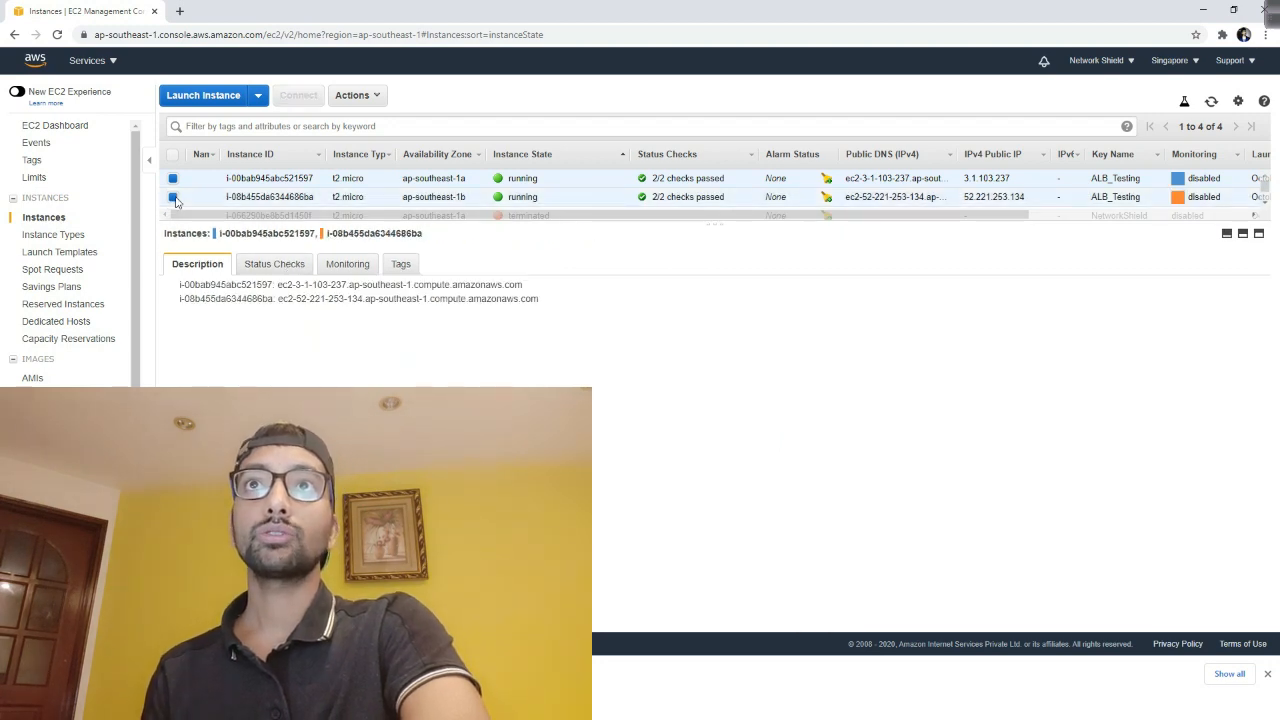
left_click(174, 179)
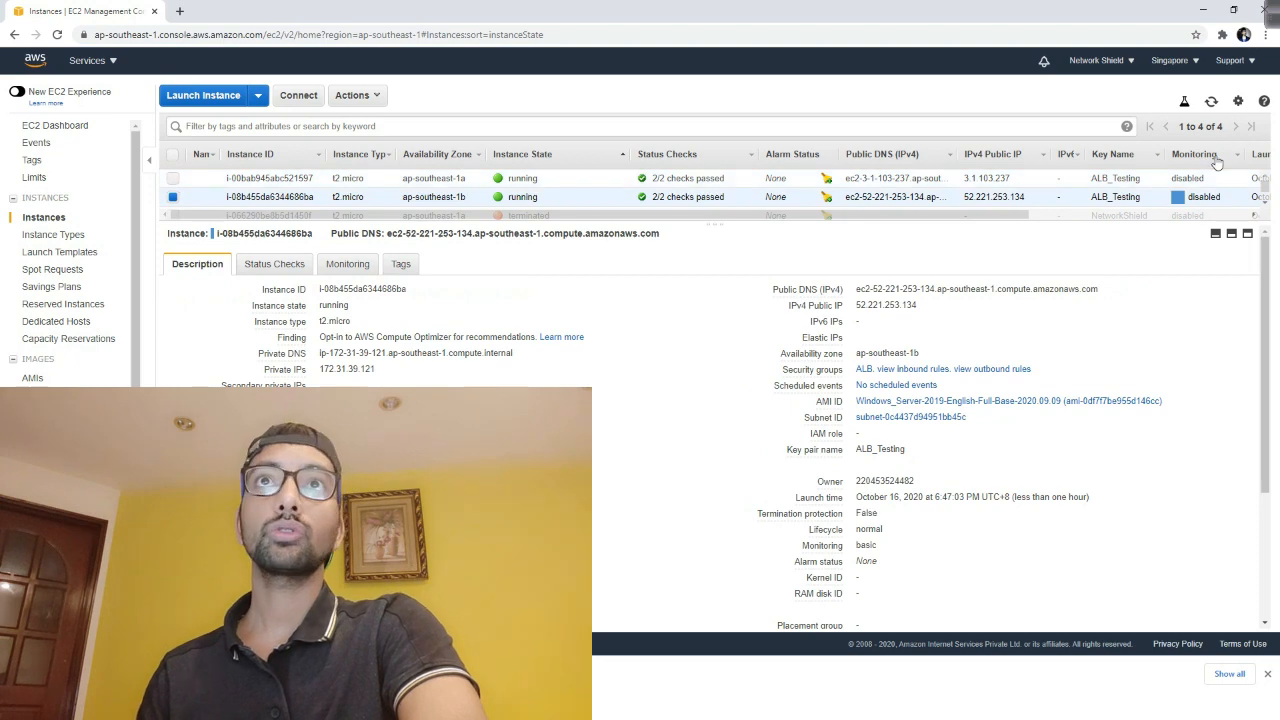
Download the ap-southeast-1b instance's Remote Desktop file, decrypt its administrator password with ALB_Testing.pem, and copy the password
left_click(378, 97)
left_click(298, 95)
left_click(727, 333)
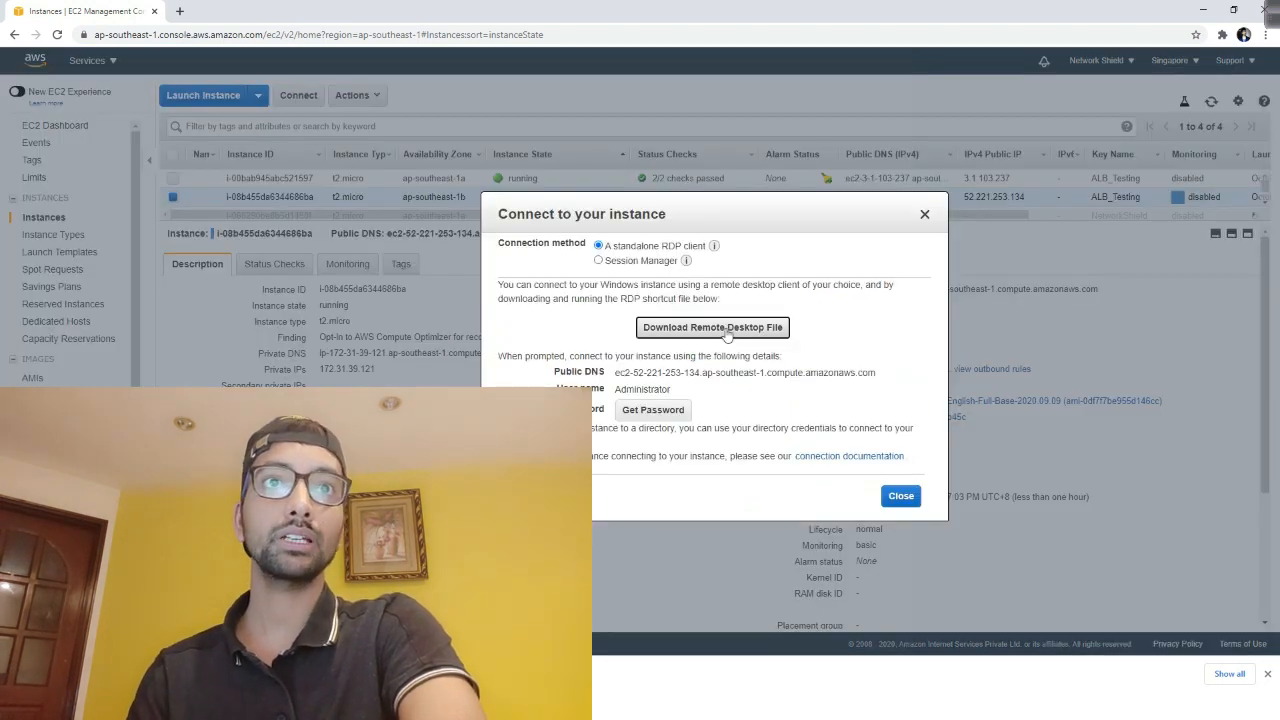
left_click(686, 410)
left_click(702, 347)
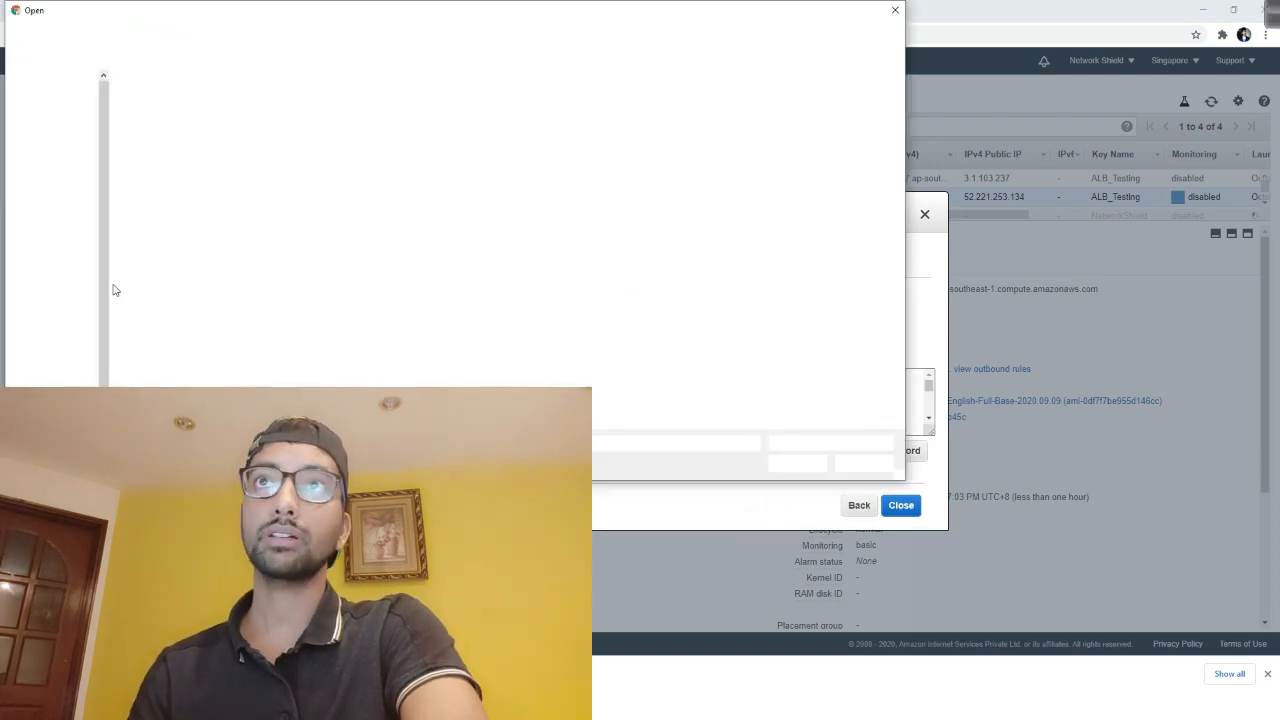
left_click(170, 156)
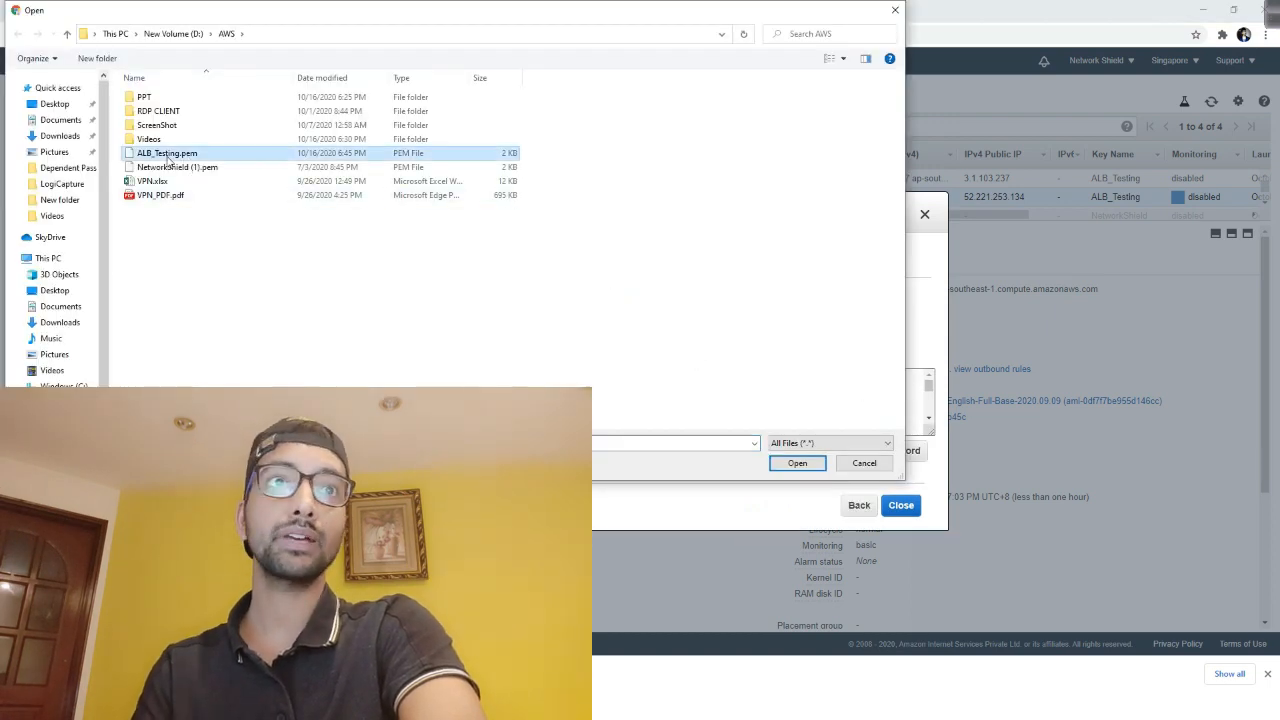
left_click(786, 466)
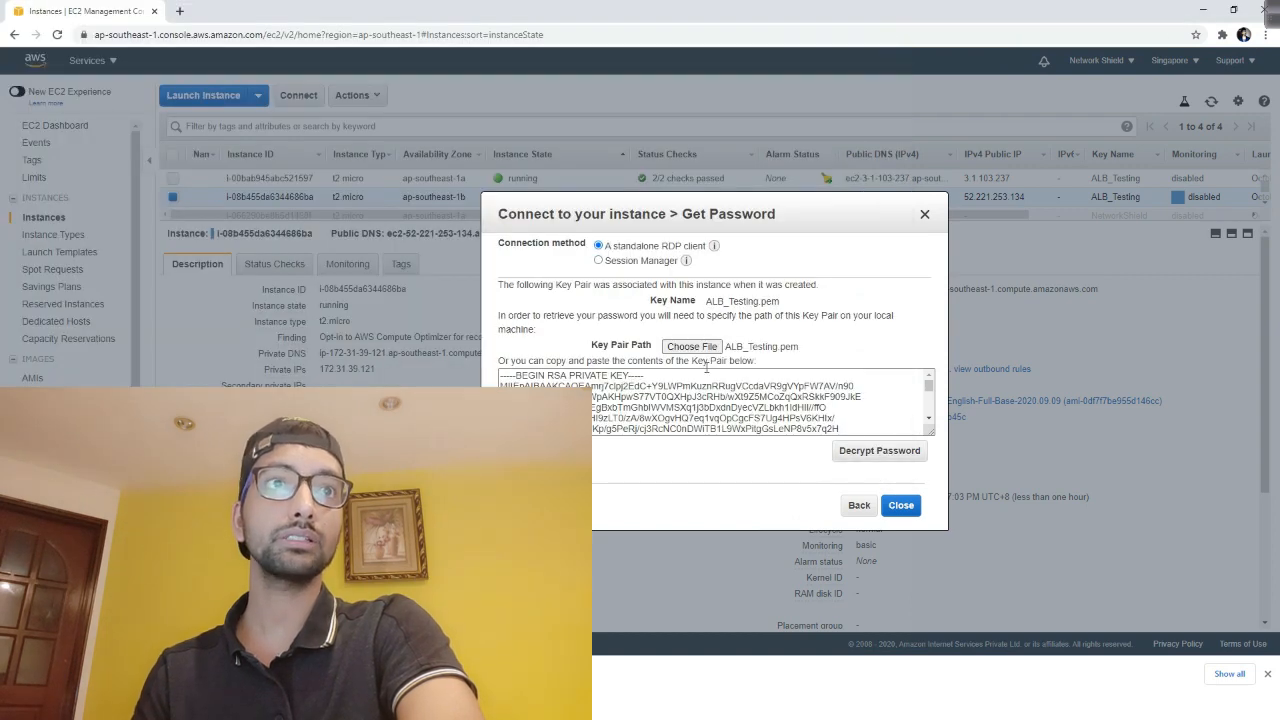
left_click(840, 451)
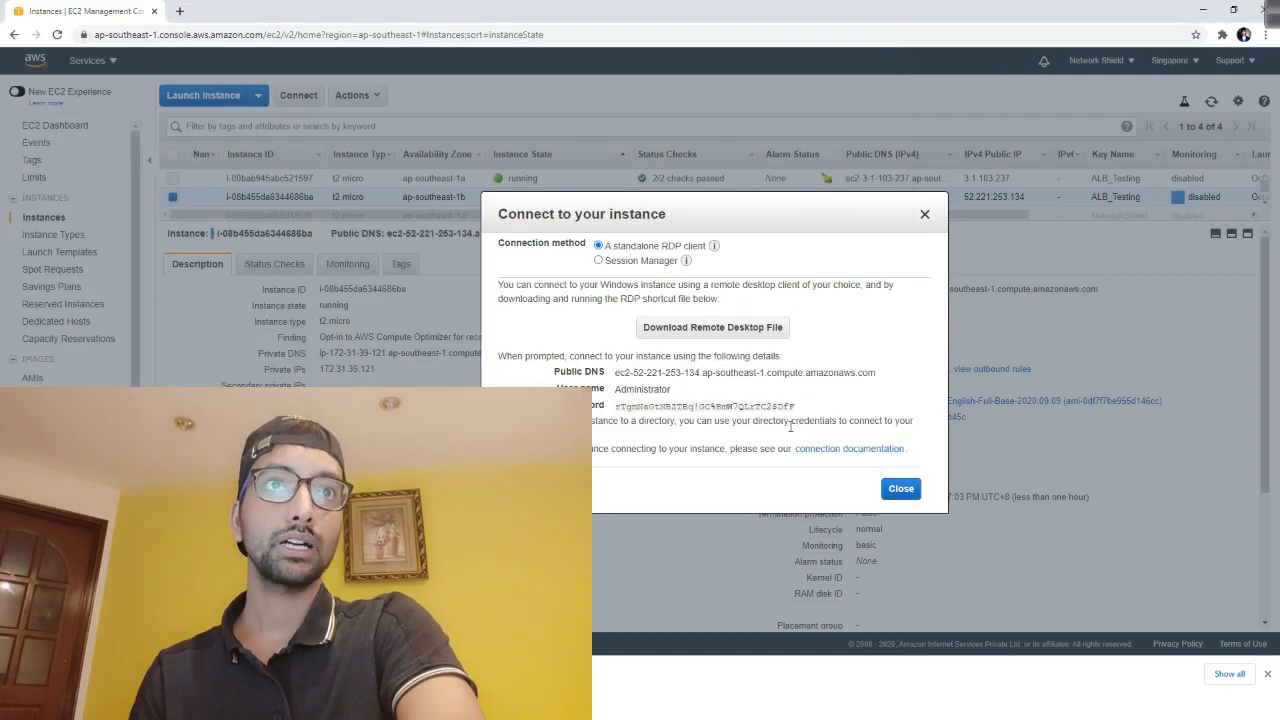
left_click(801, 406)
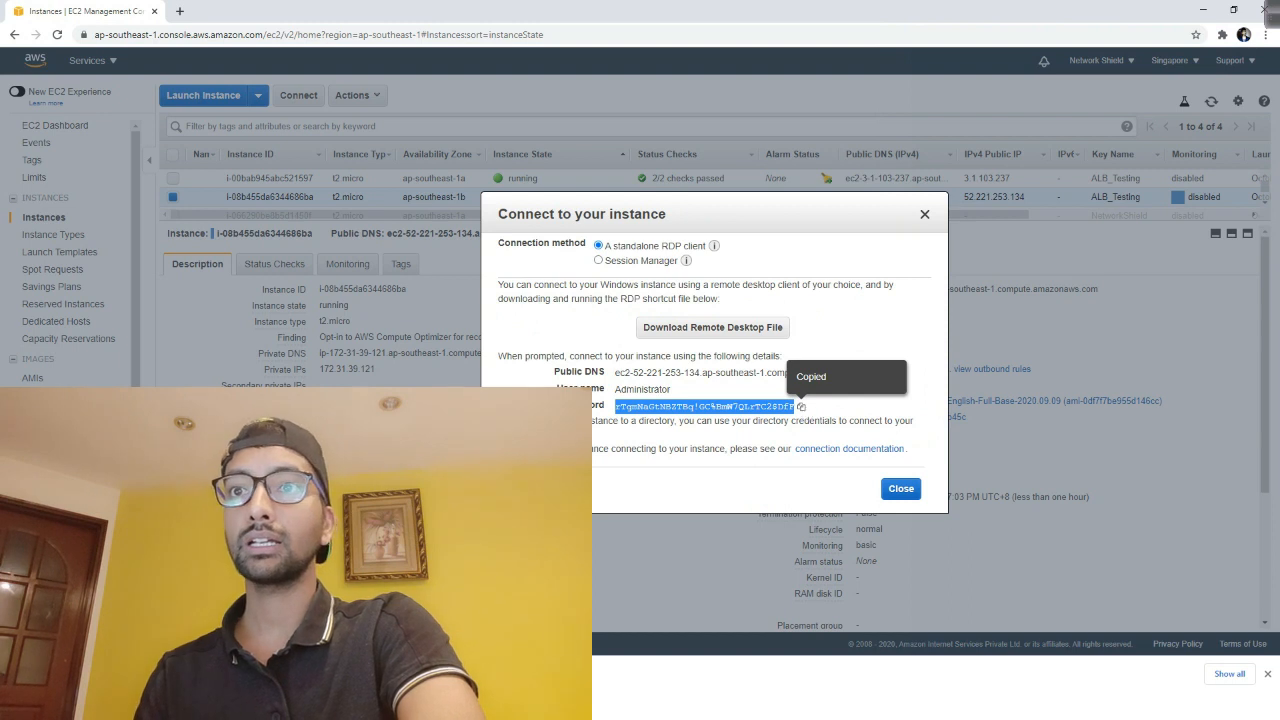
Switch to the ap-southeast-1a instance's remote session and run ipconfig in a command prompt to check its IPv4 address
key("alt+Tab")
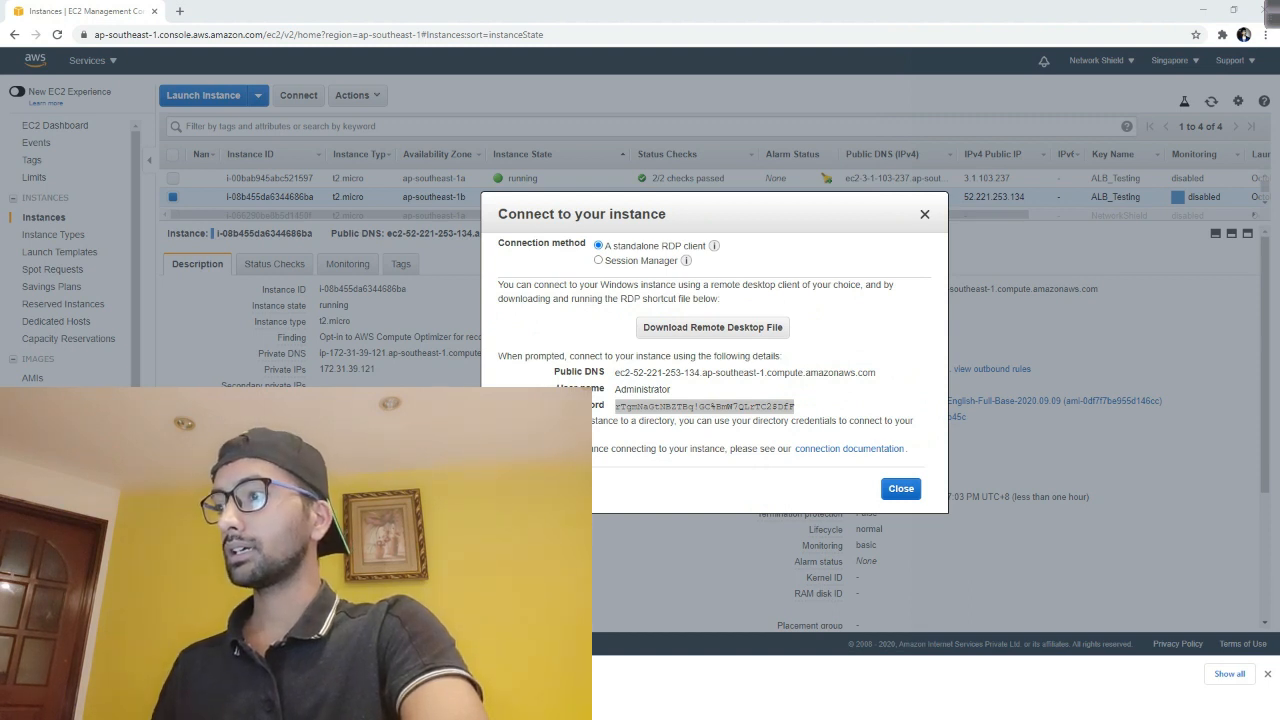
left_click_drag(748, 275, 846, 315)
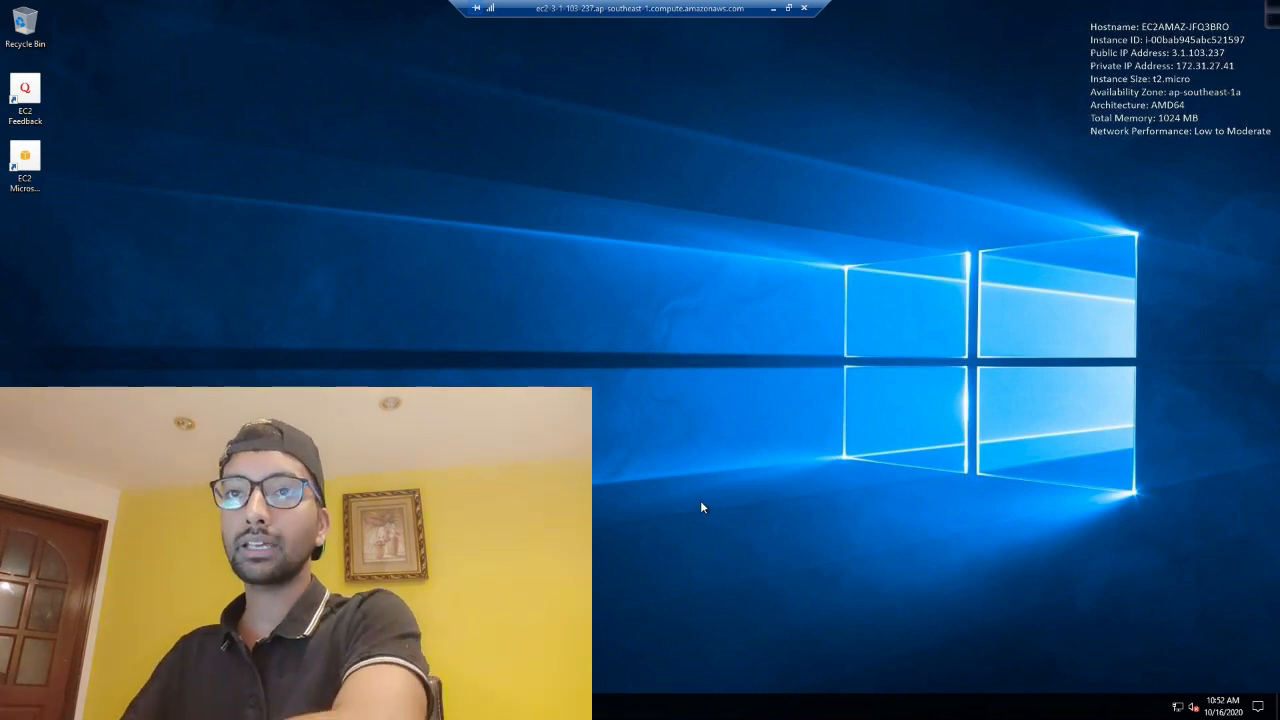
key("super+r")
type("cmd")
key("Return")
type("ipconfig")
key("Return")
left_click_drag(319, 259, 380, 262)
left_click(437, 345)
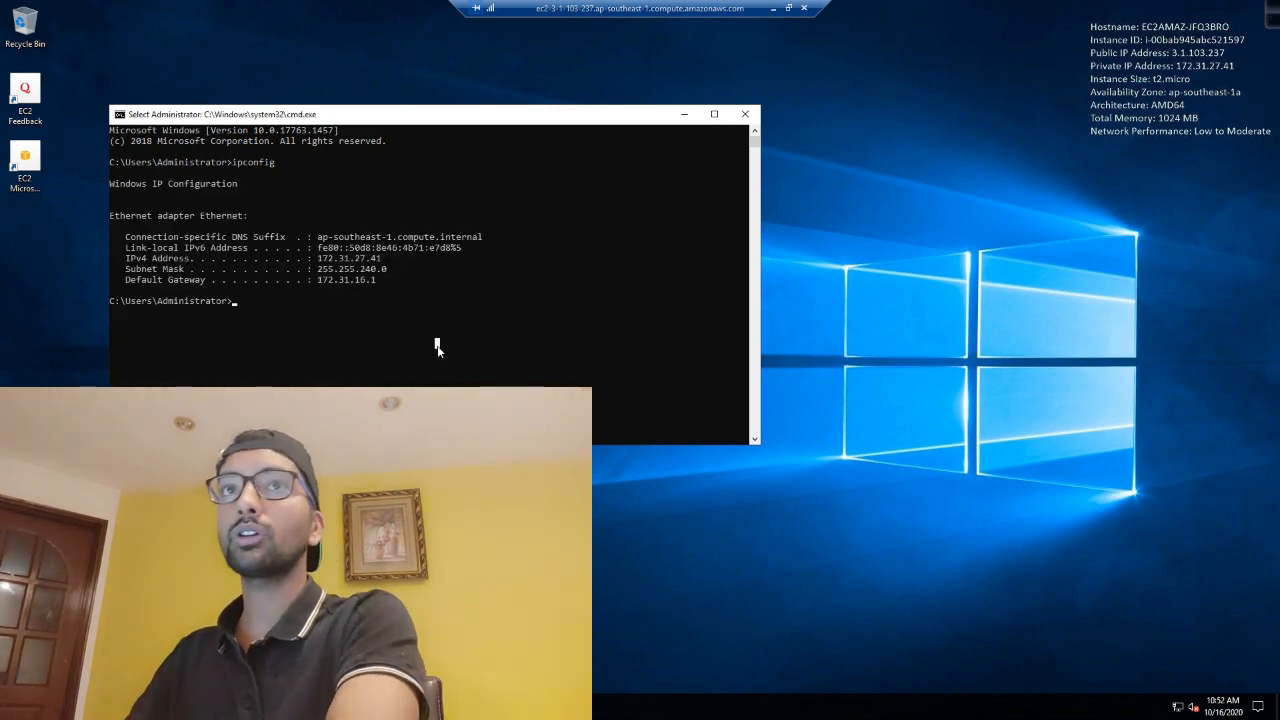
Try to test port 80 on the instance's private address with the command "telent 172.31.27.41 80"
type("telent")
left_click_drag(321, 262, 381, 265)
right_click(405, 336)
right_click(512, 364)
type("80")
key("Return")
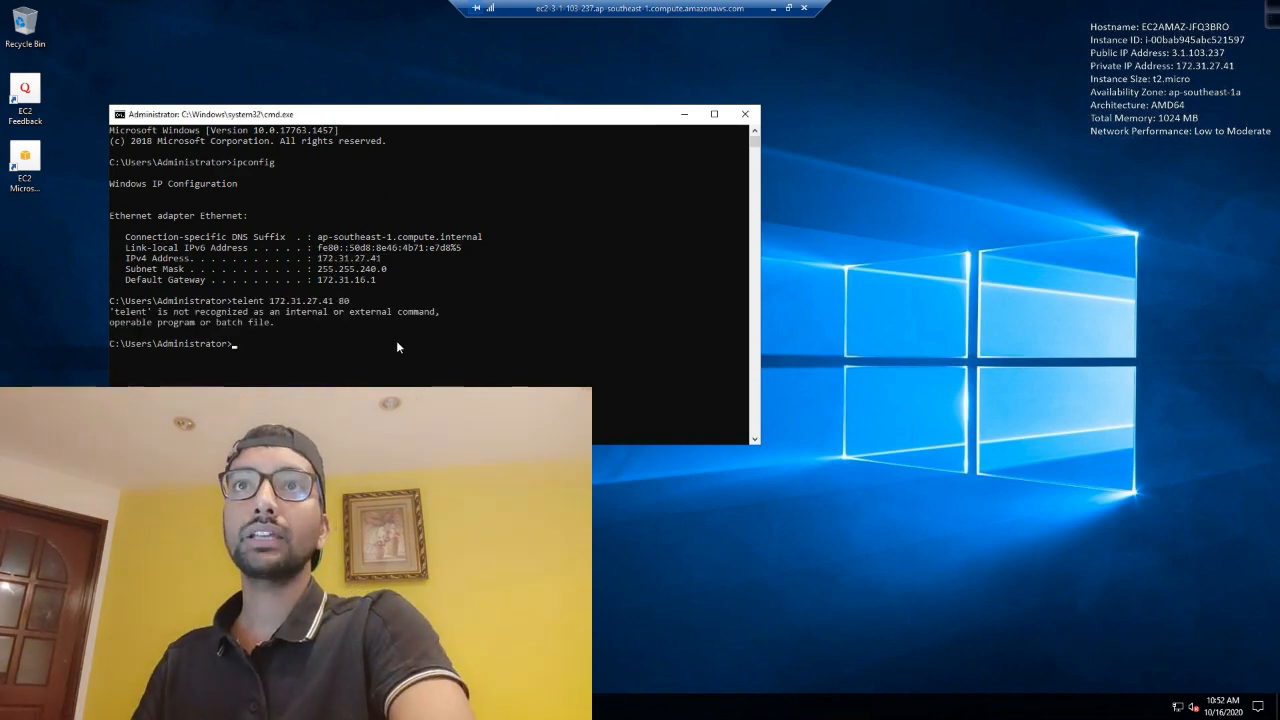
left_click_drag(280, 325, 165, 297)
right_click(167, 298)
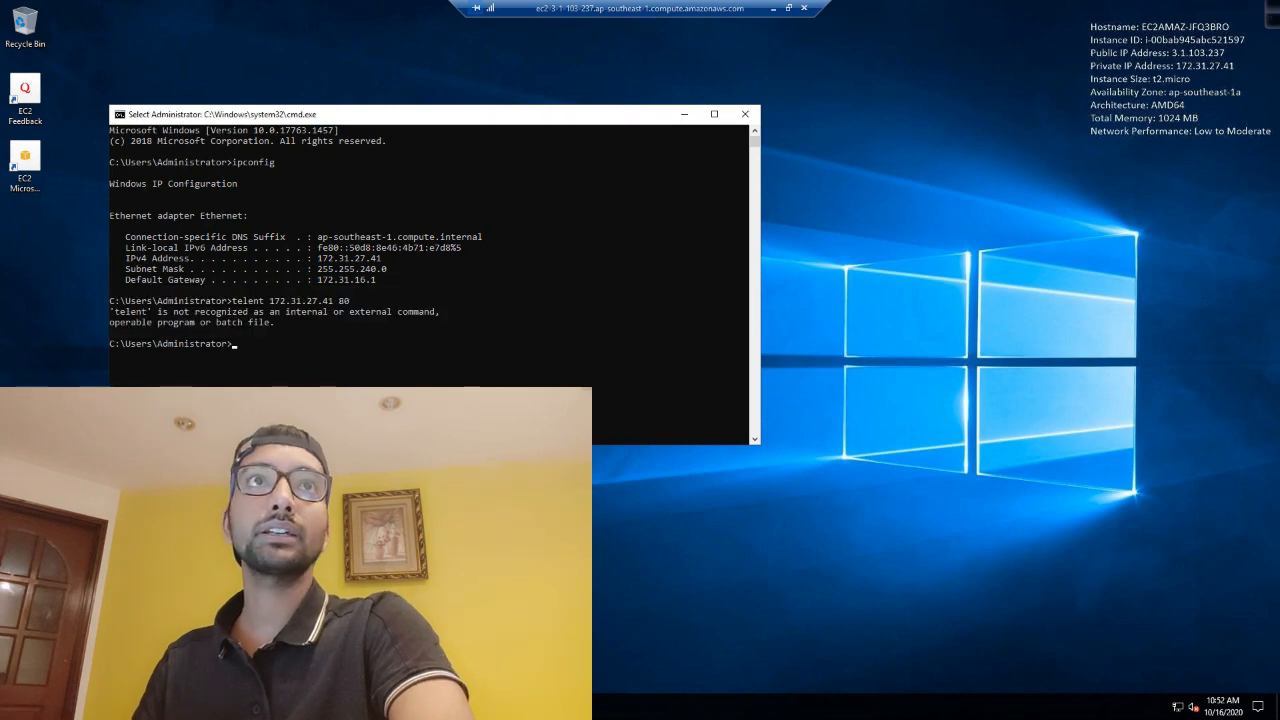
left_click(685, 114)
left_click(112, 706)
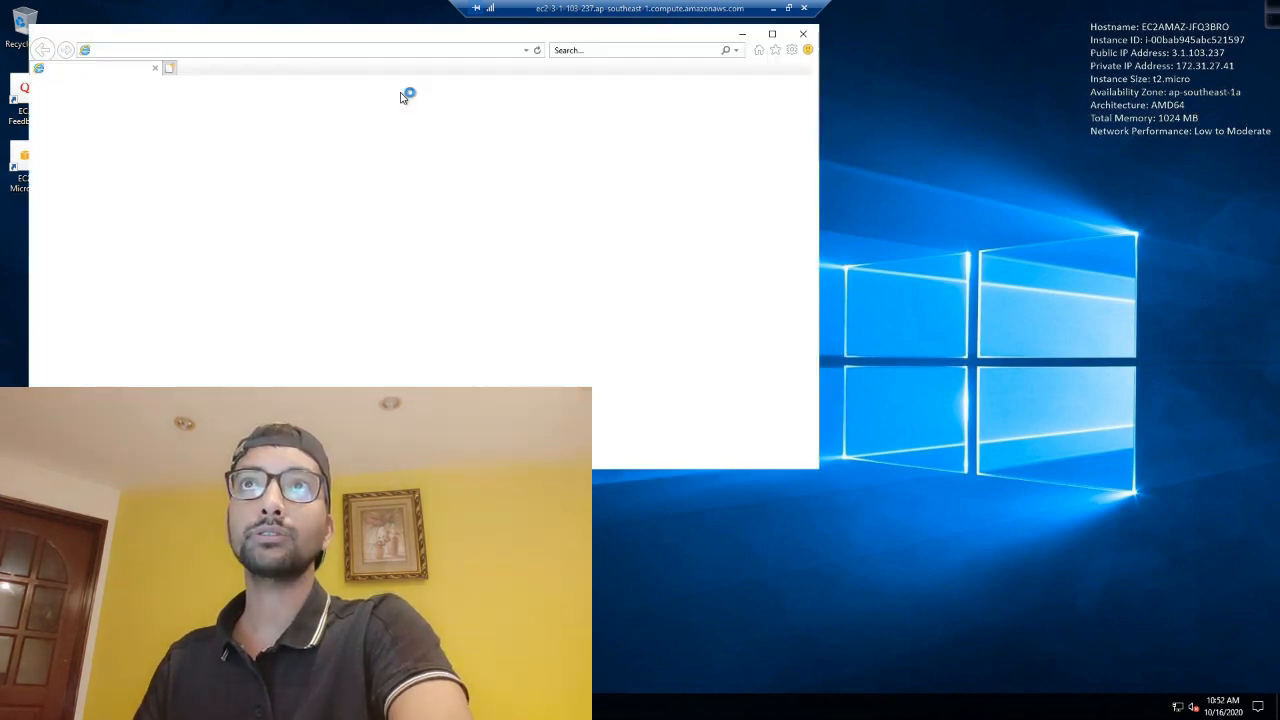
left_click(312, 55)
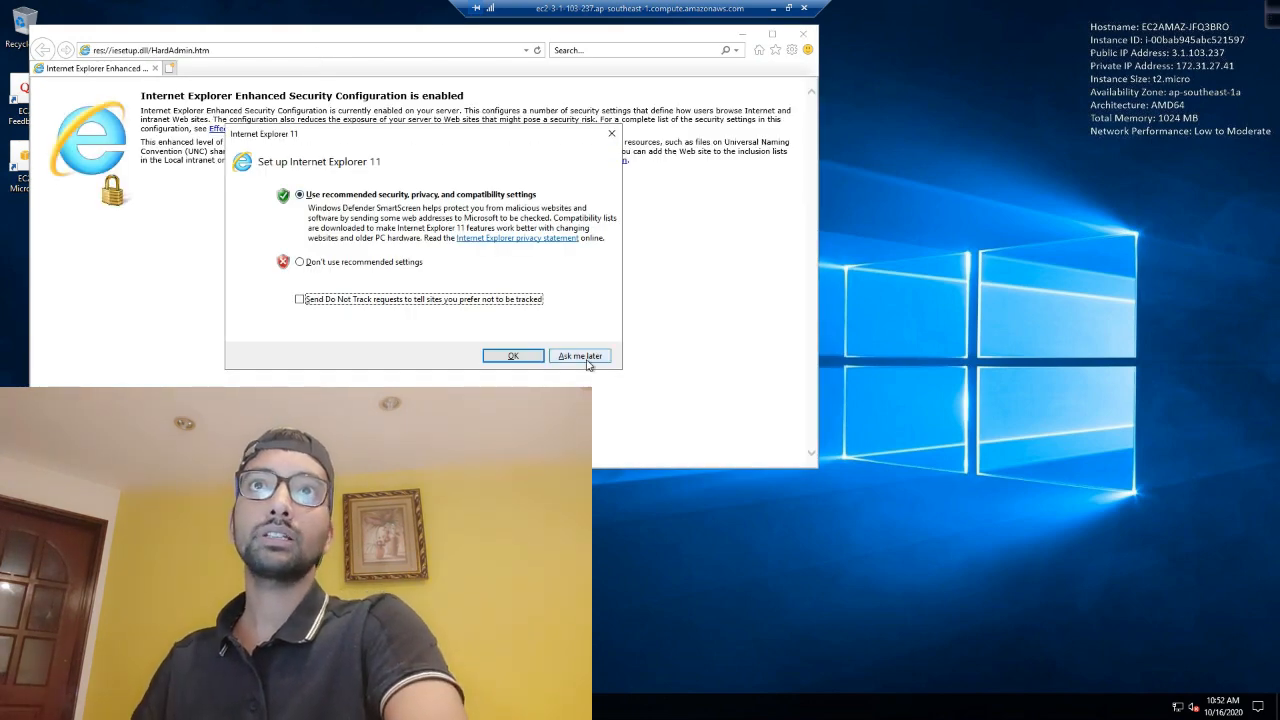
left_click(612, 133)
left_click(201, 52)
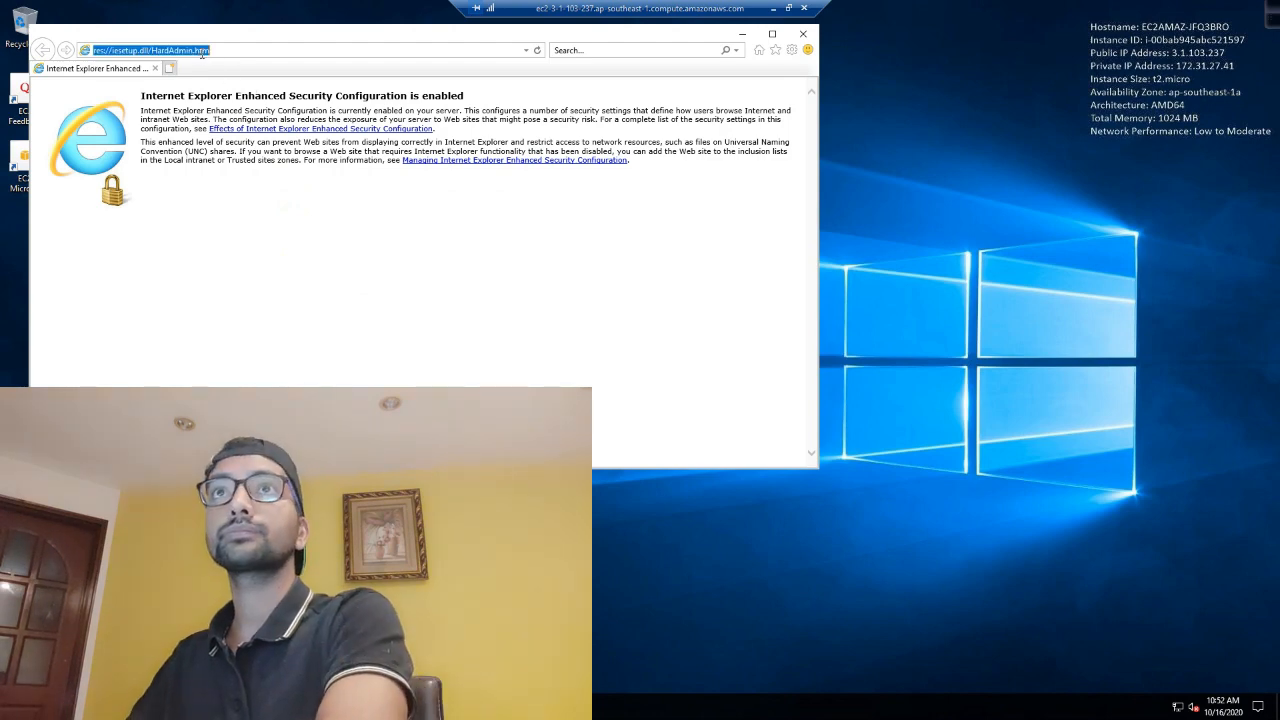
type("htp")
key("BackSpace")
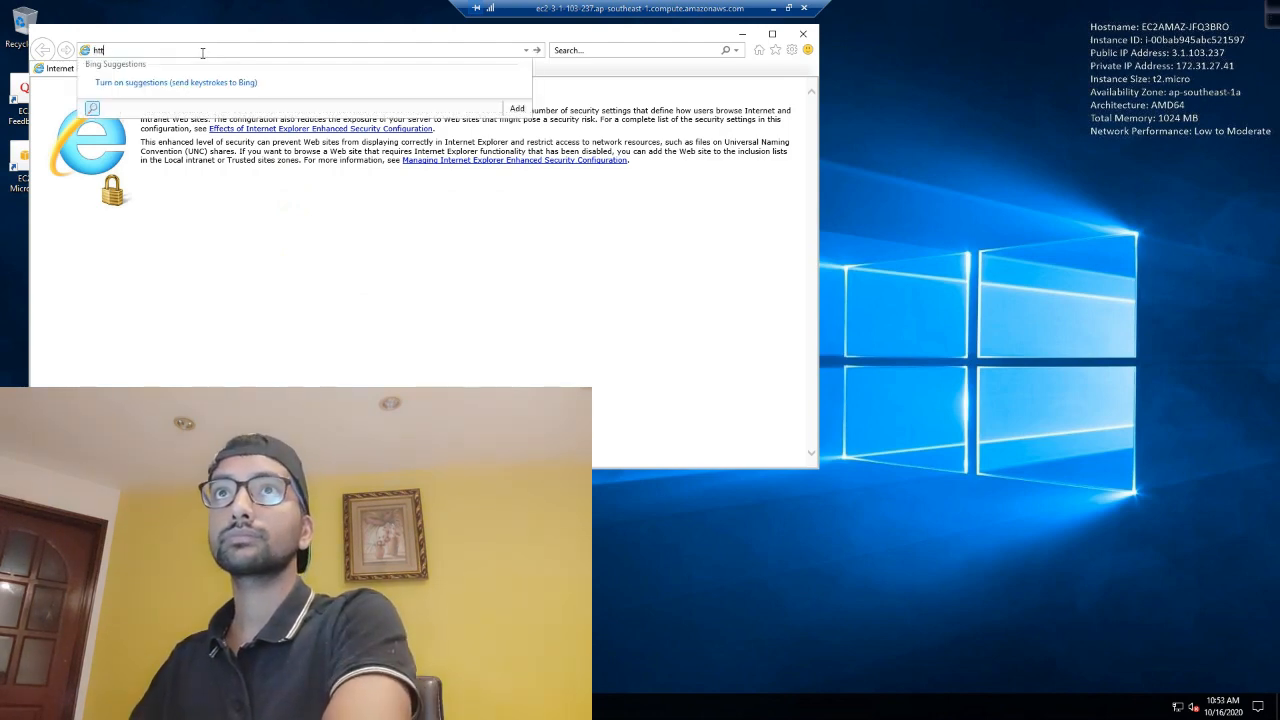
type("tp://172.31.27.41")
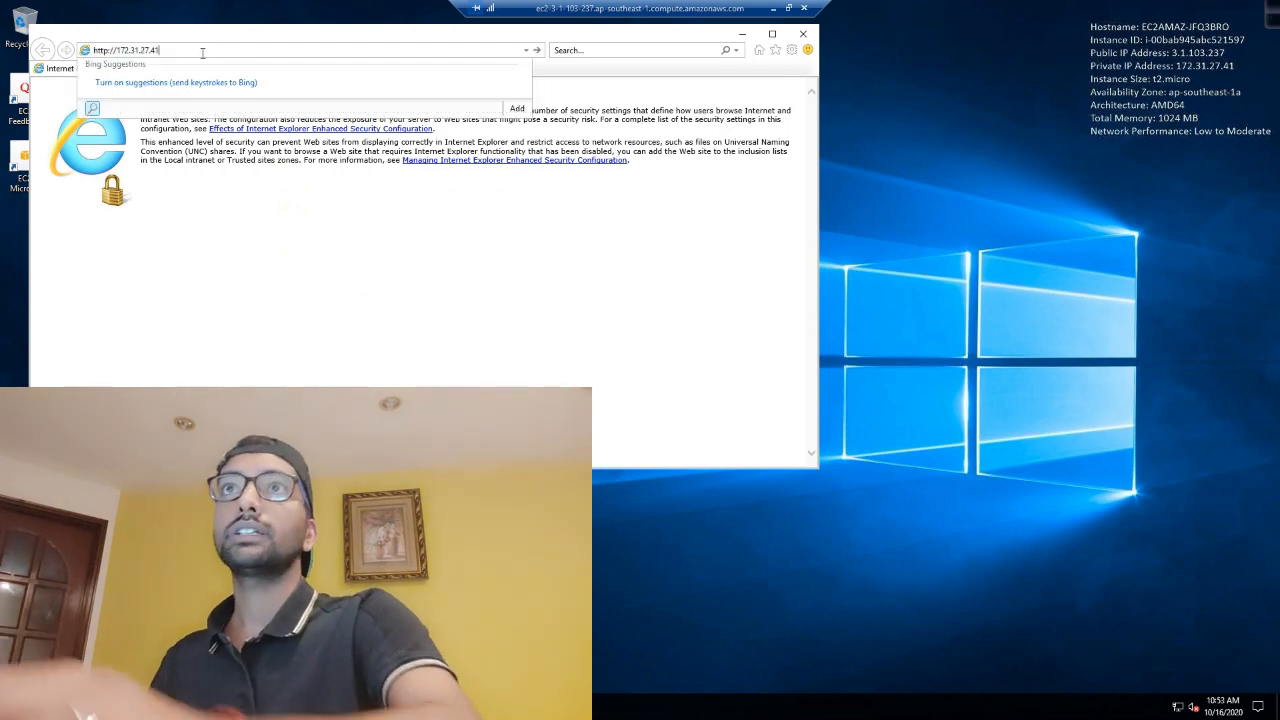
key("Return")
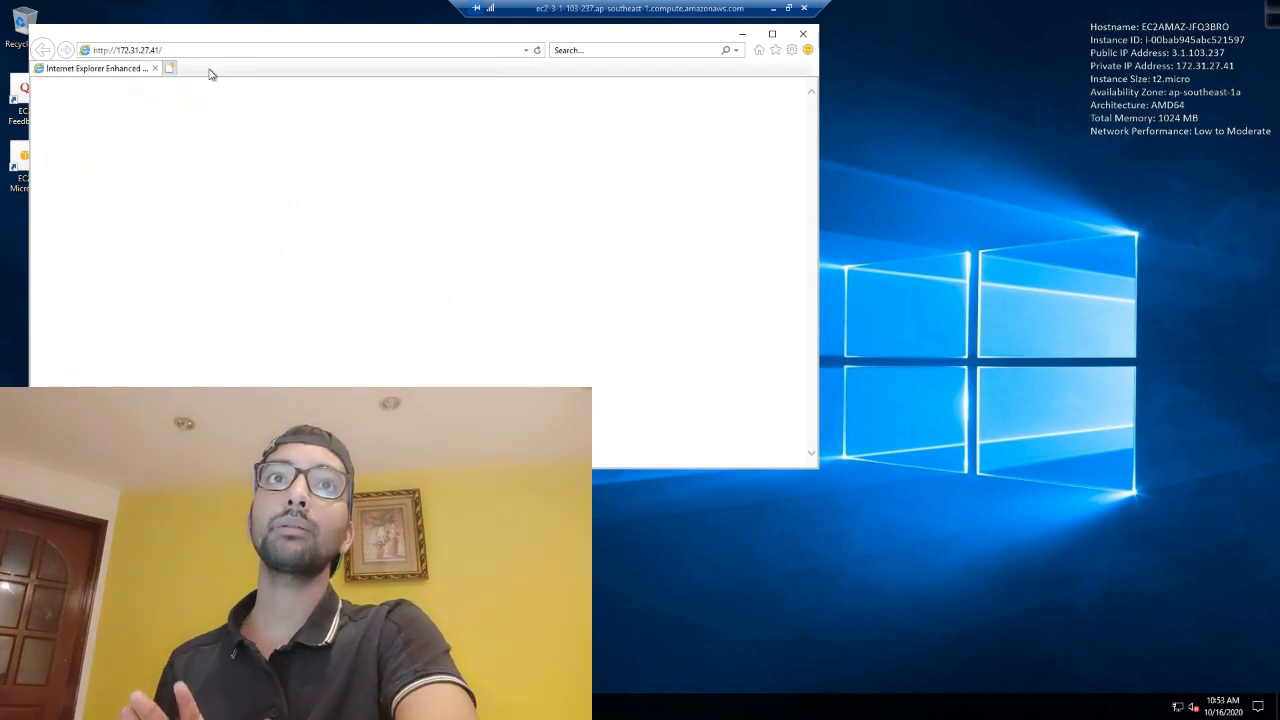
left_click(737, 365)
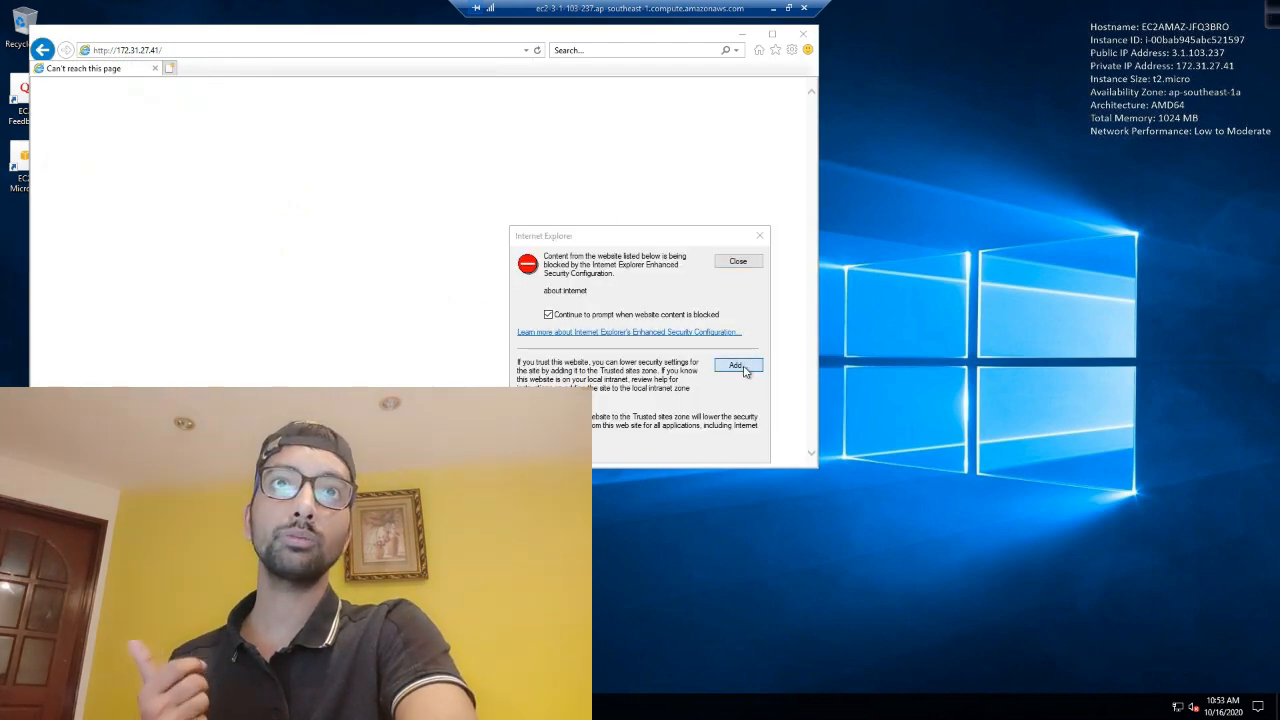
left_click(732, 335)
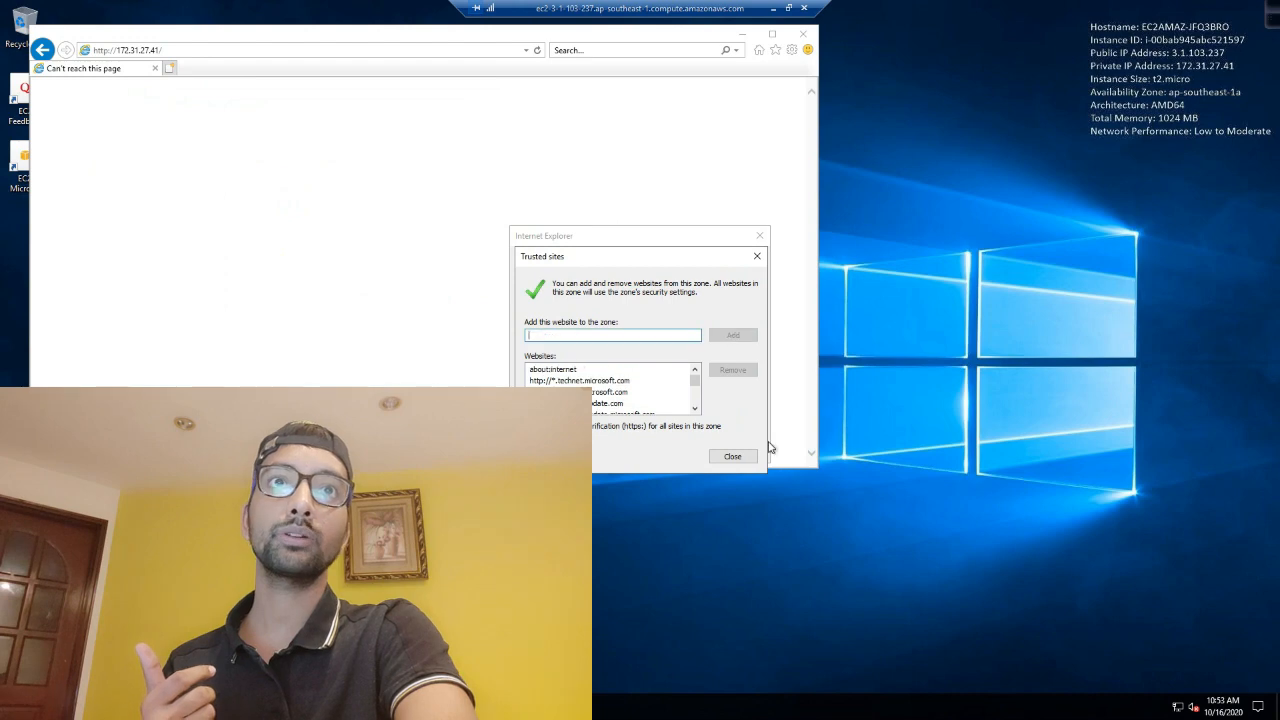
left_click(733, 456)
left_click(216, 52)
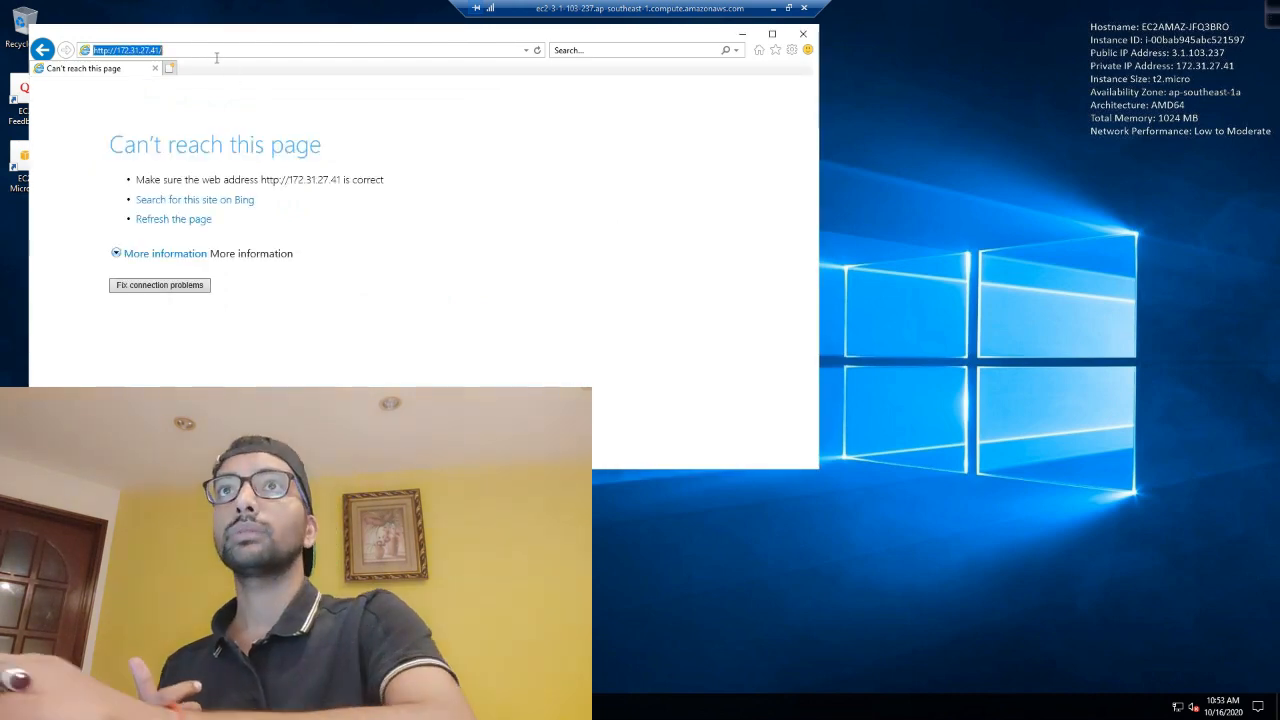
key("Return")
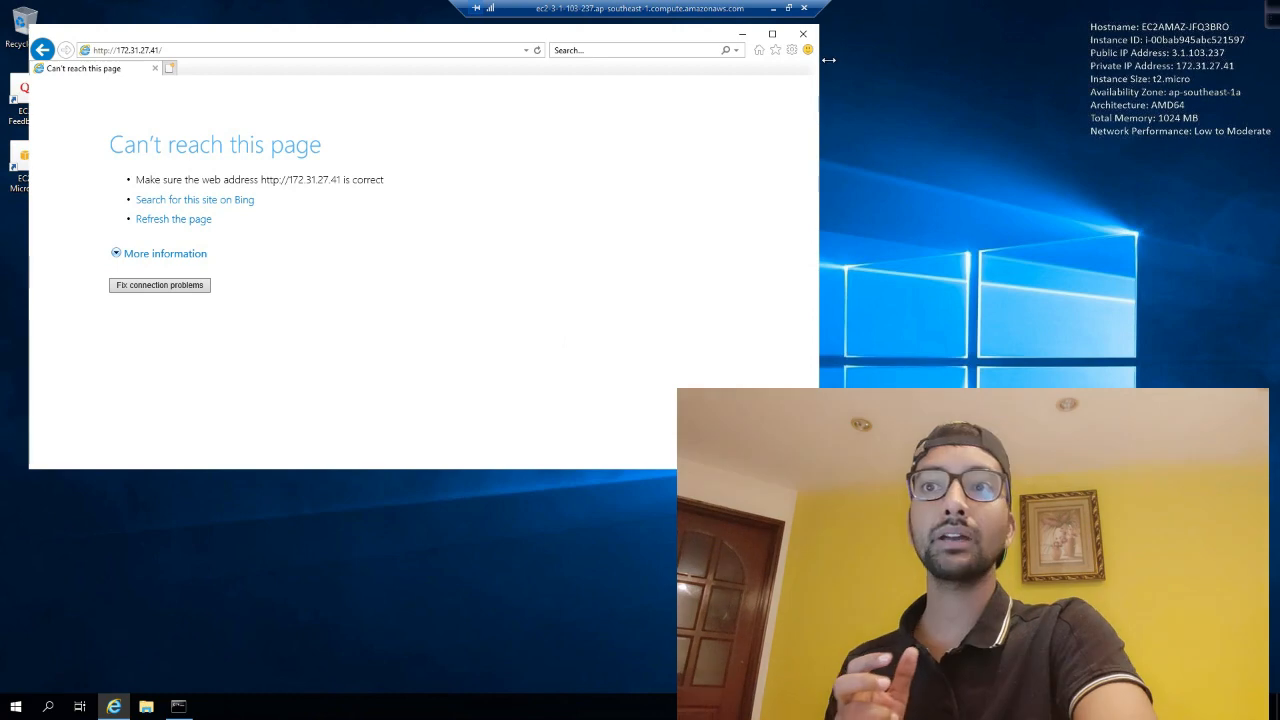
left_click(741, 34)
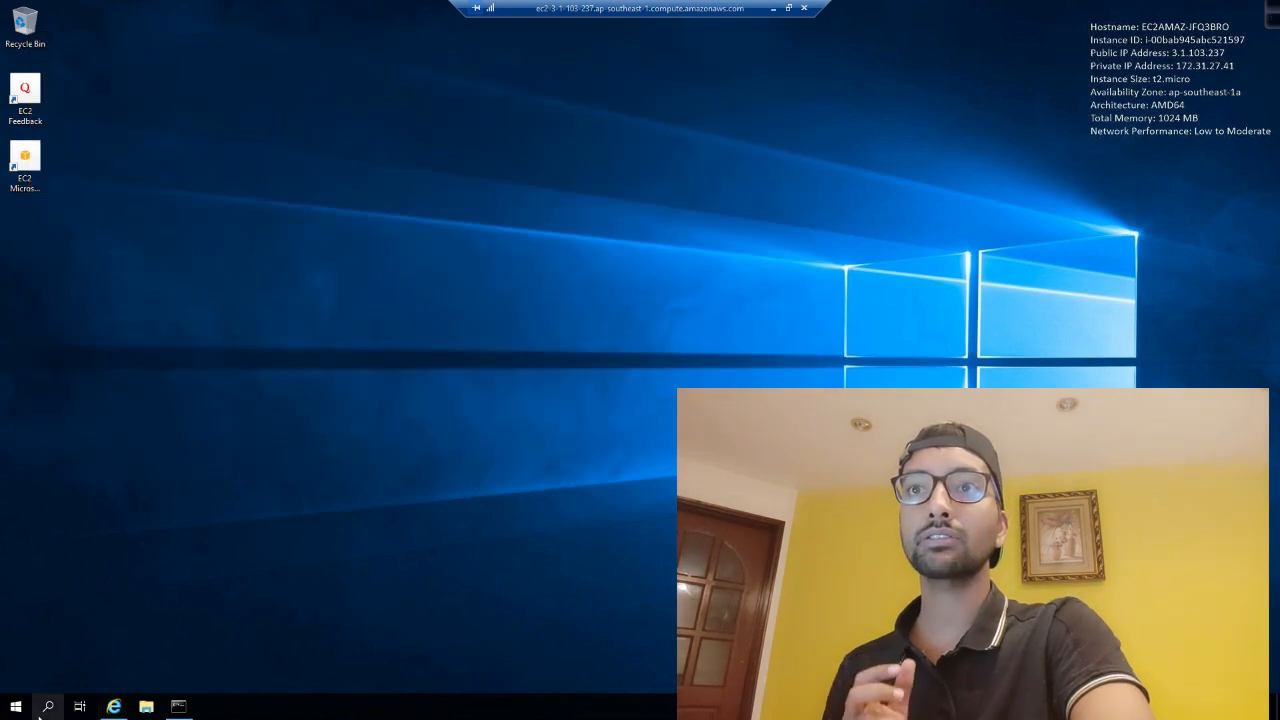
Open Server Manager and start adding roles and features with a role-based installation on the 172.31.27.41 server
left_click(18, 708)
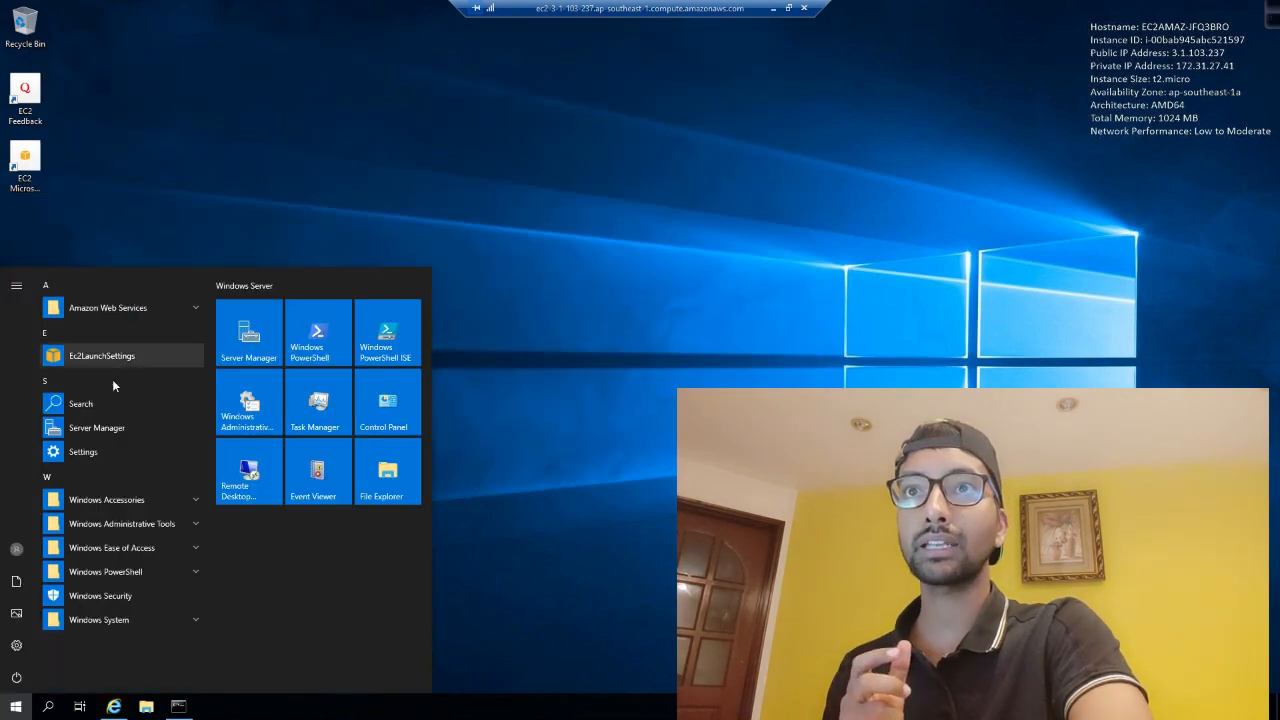
left_click(97, 428)
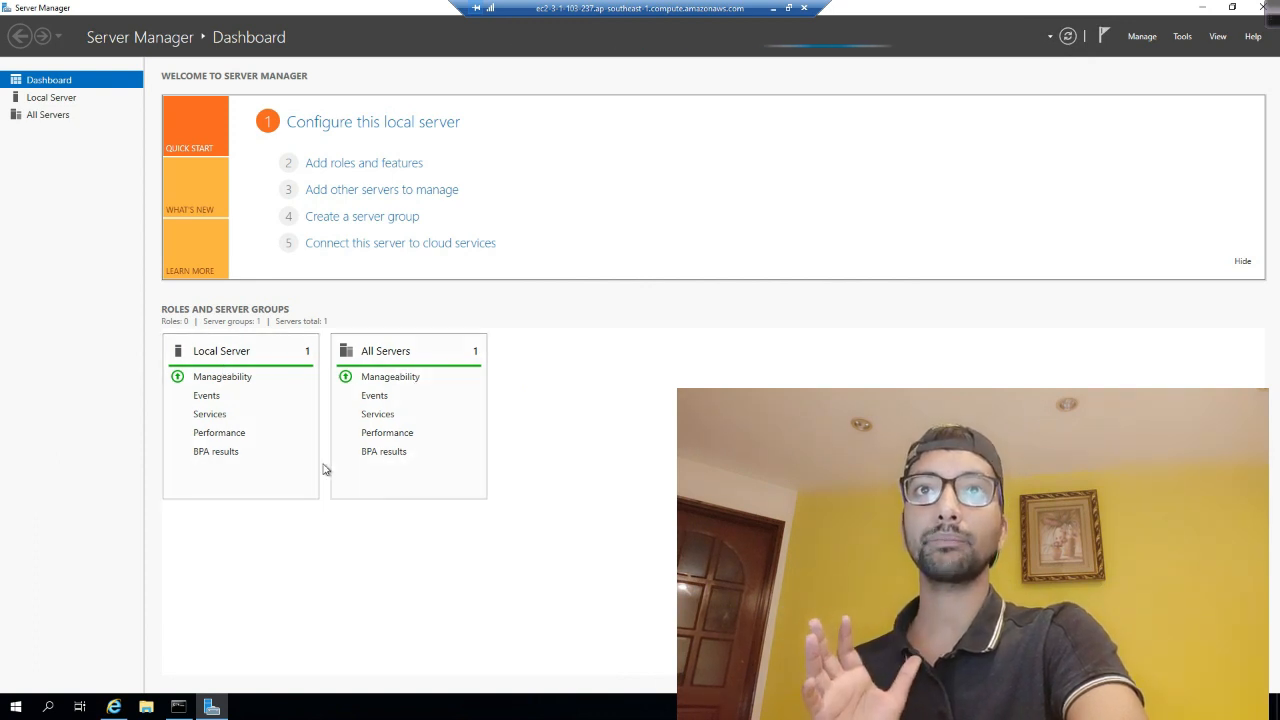
left_click(349, 164)
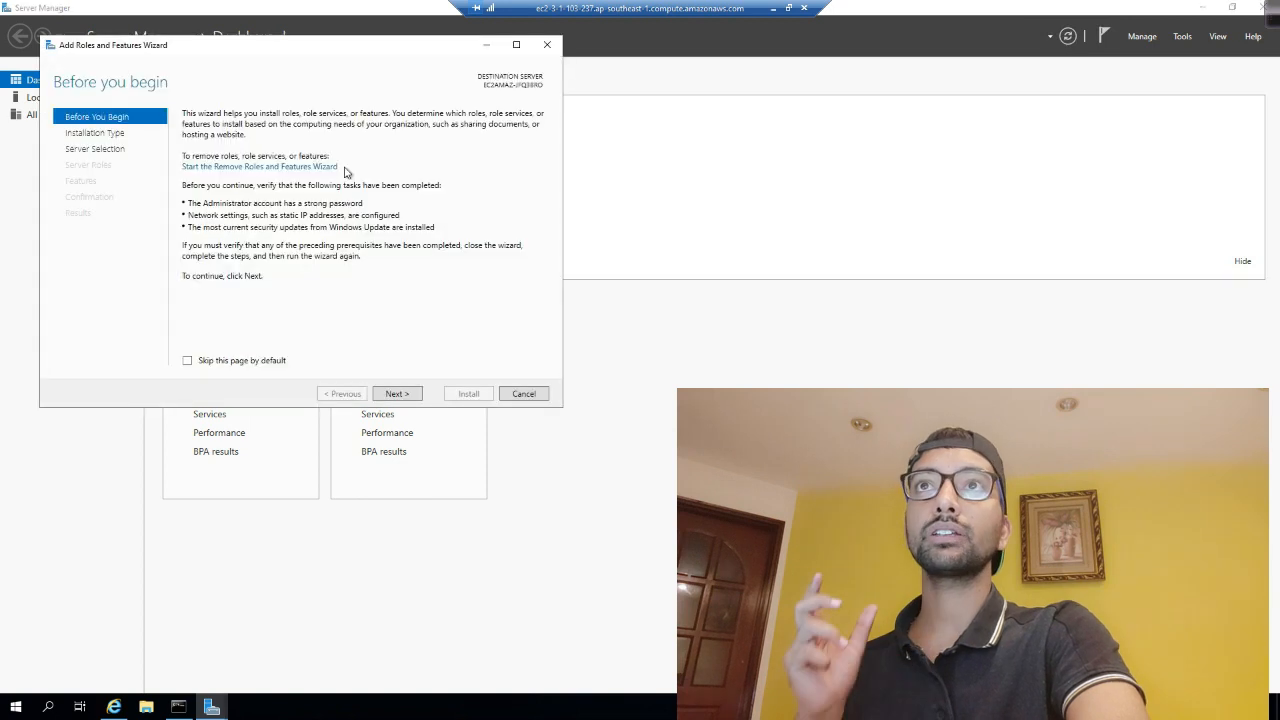
left_click(397, 396)
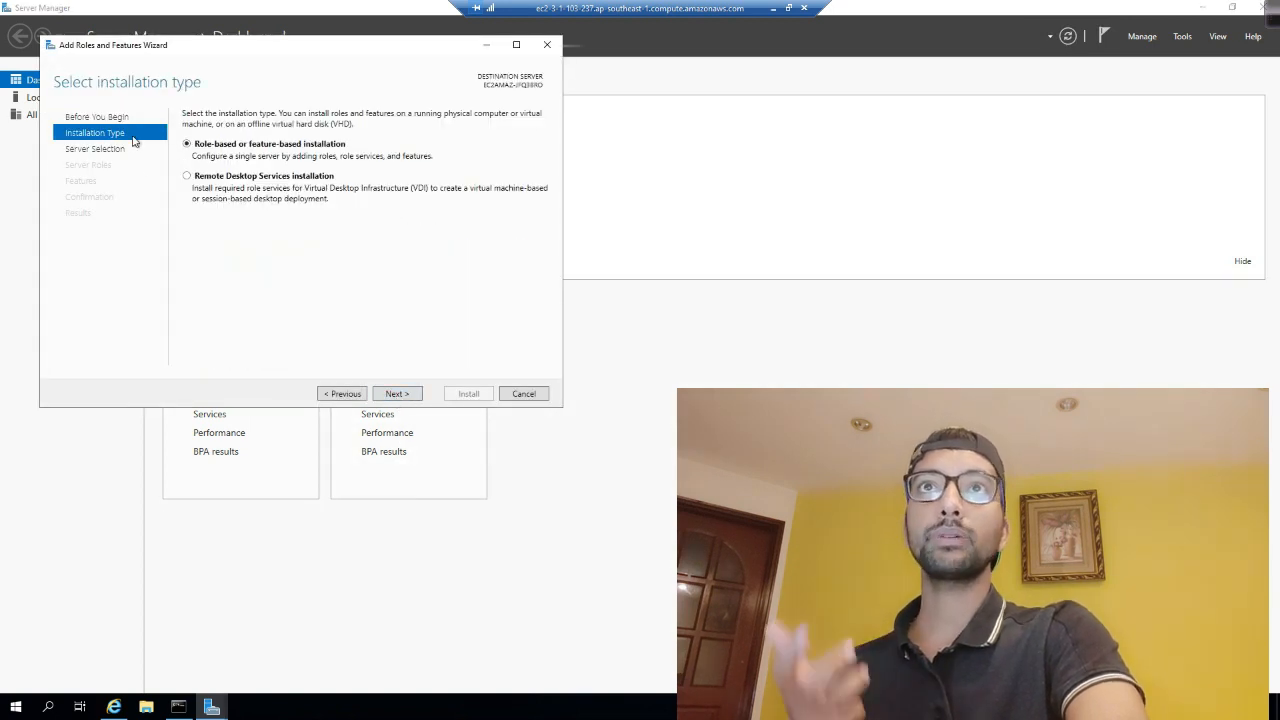
left_click(397, 395)
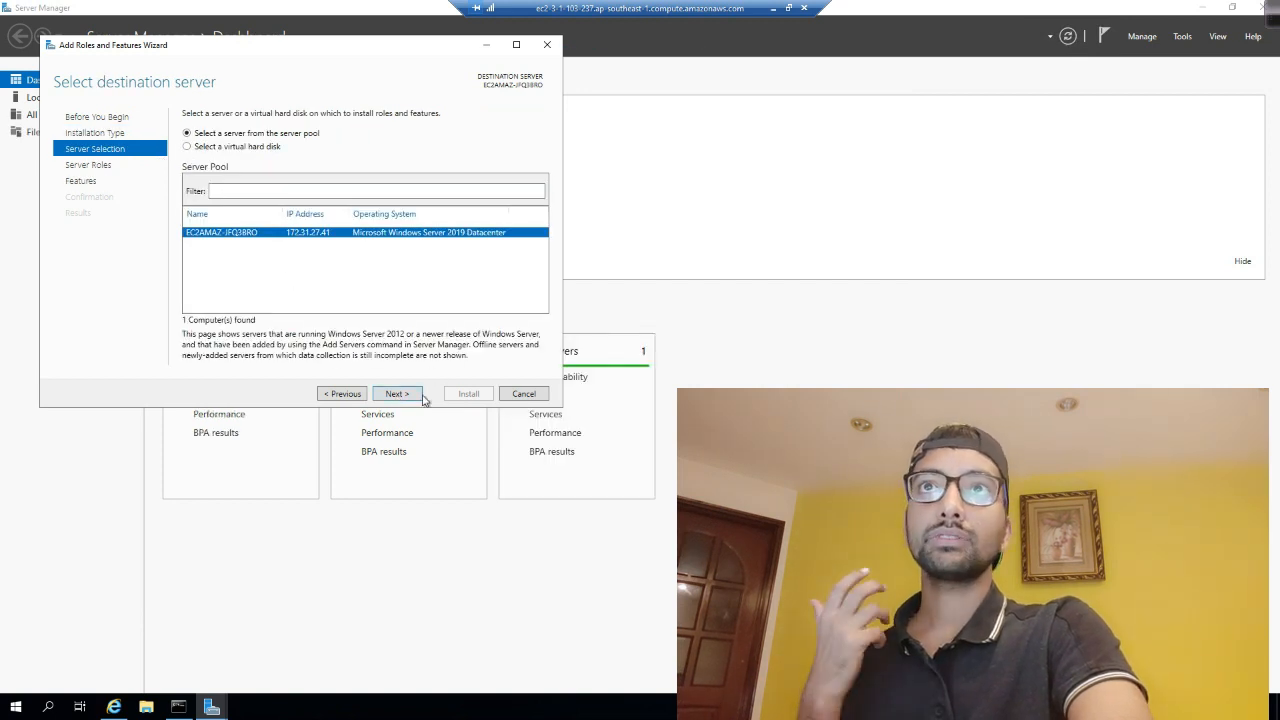
left_click(397, 395)
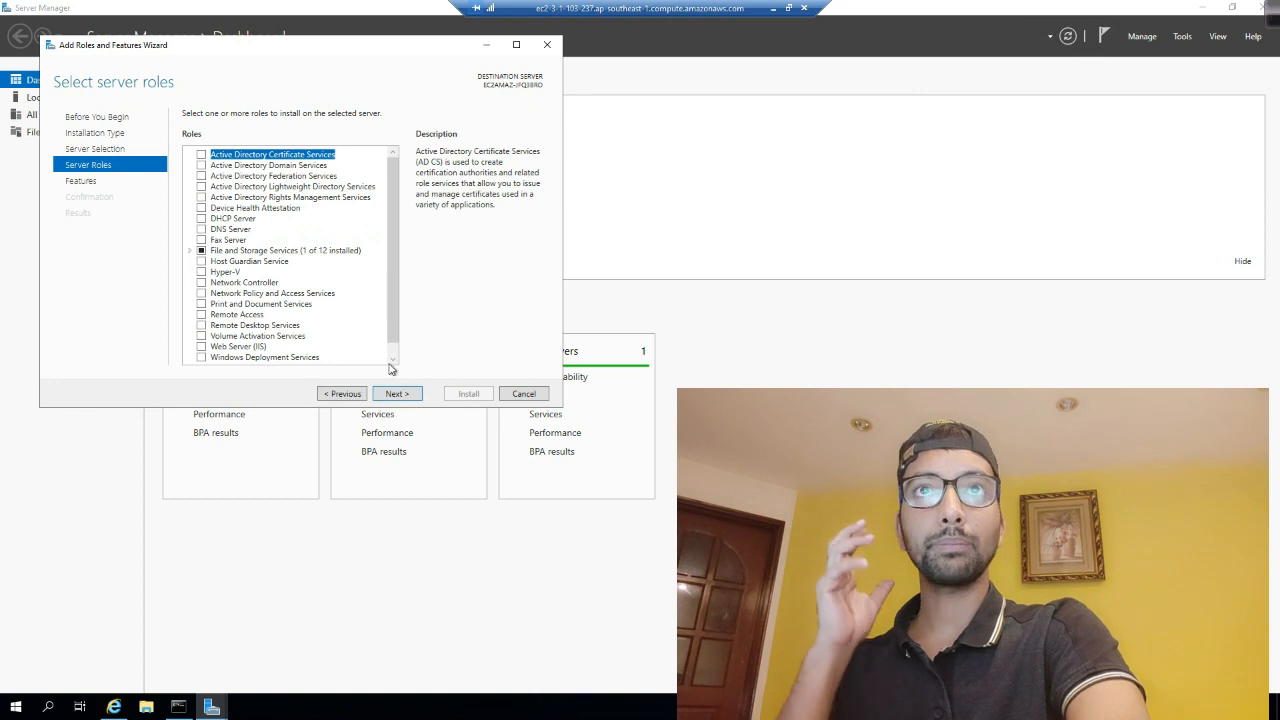
Install the Web Server (IIS) role with its management tools, keeping the default features and role services
scroll(370, 280, "down", 1)
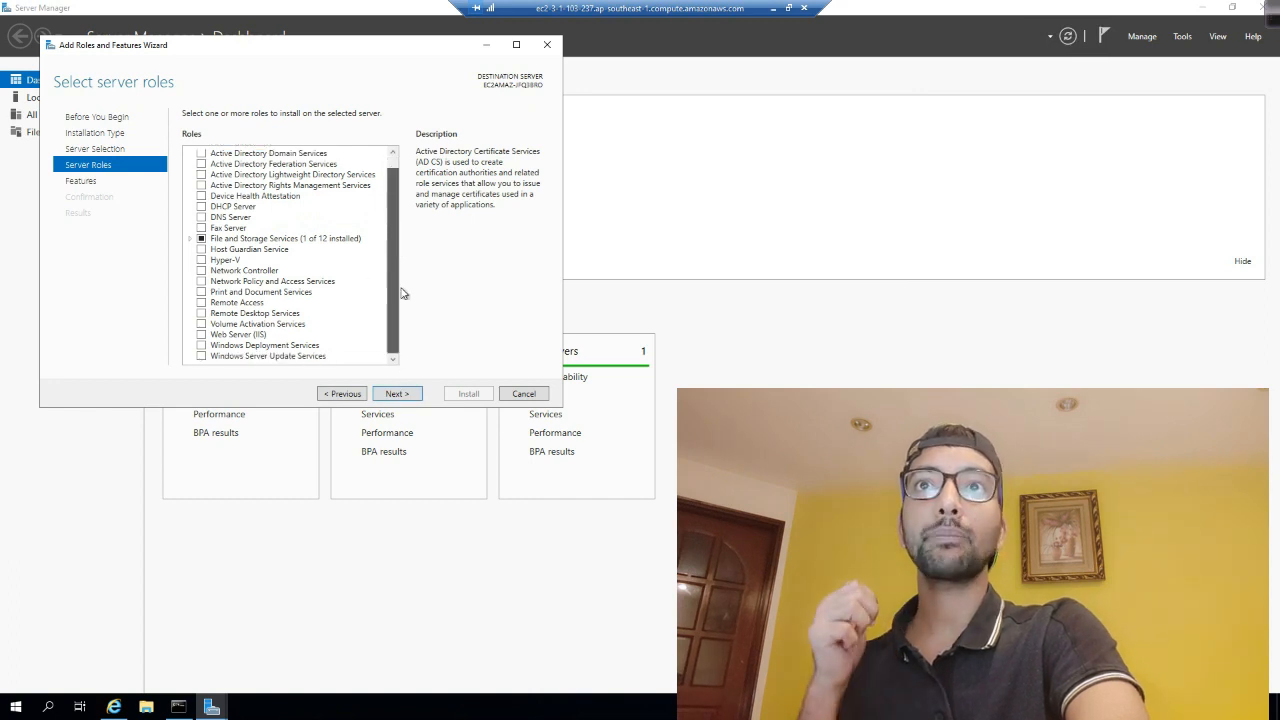
left_click(202, 336)
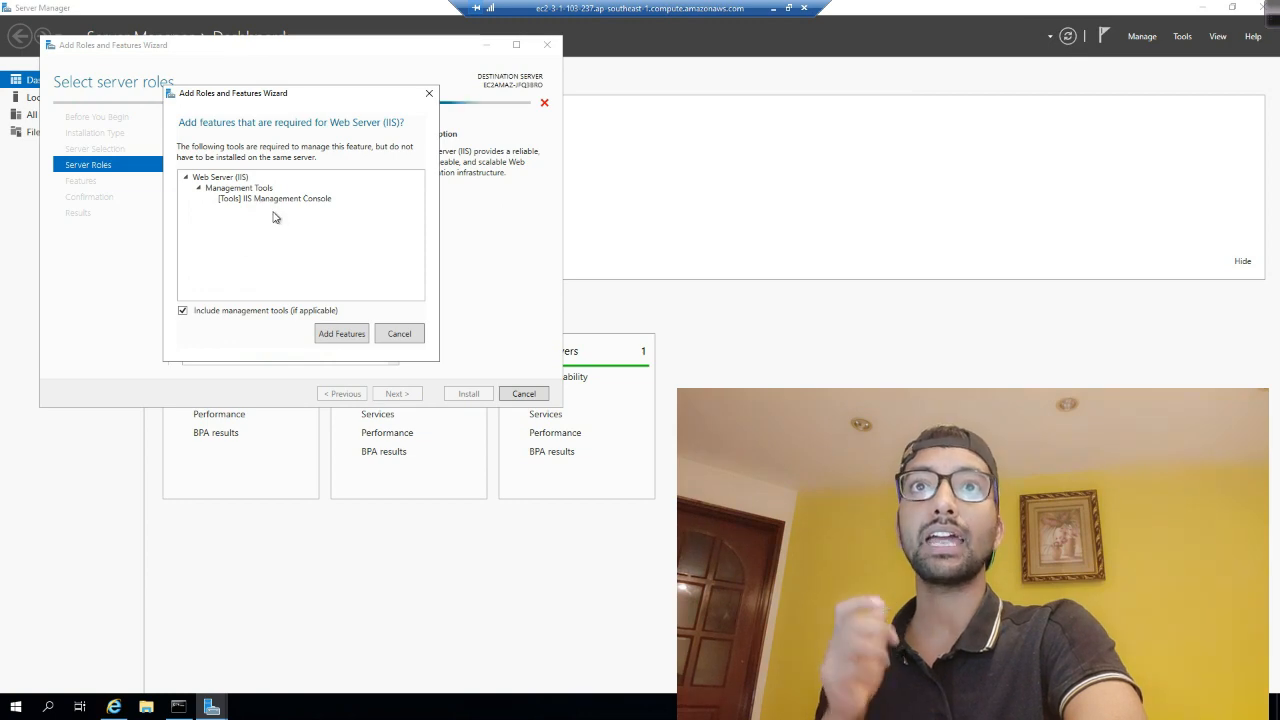
left_click(335, 335)
left_click(395, 394)
left_click(395, 394)
left_click(396, 394)
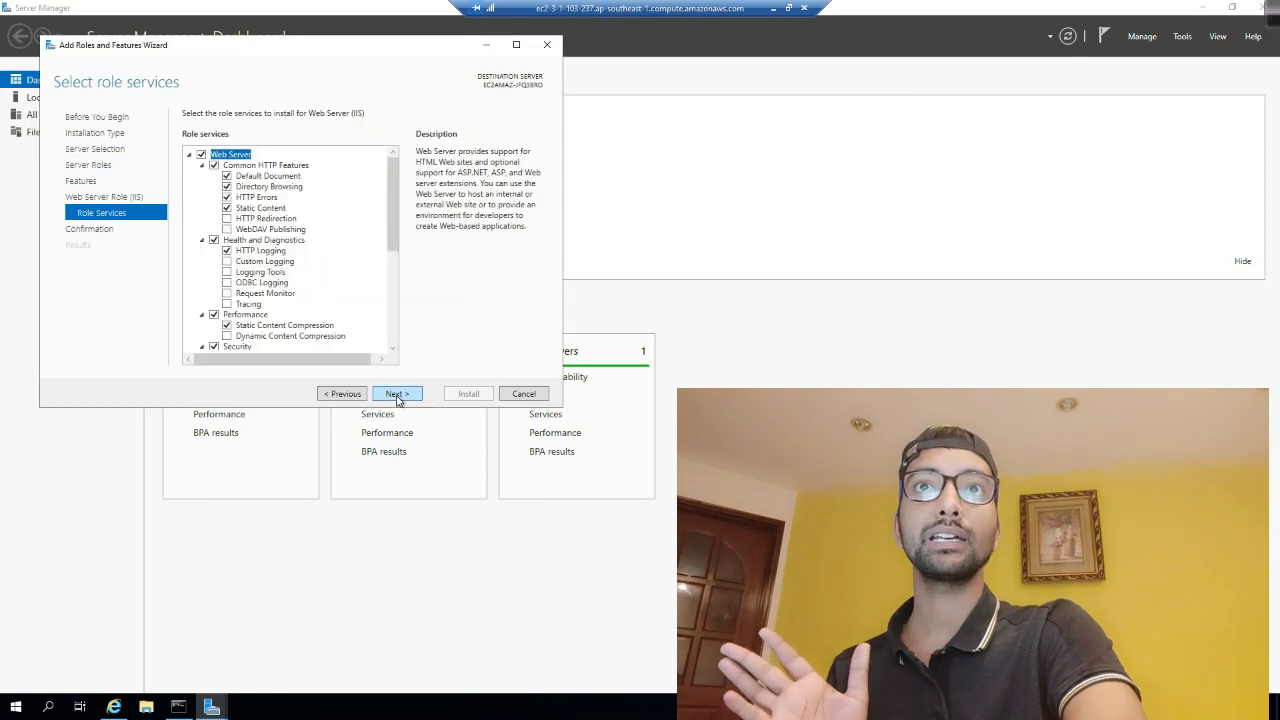
left_click(396, 394)
left_click(470, 399)
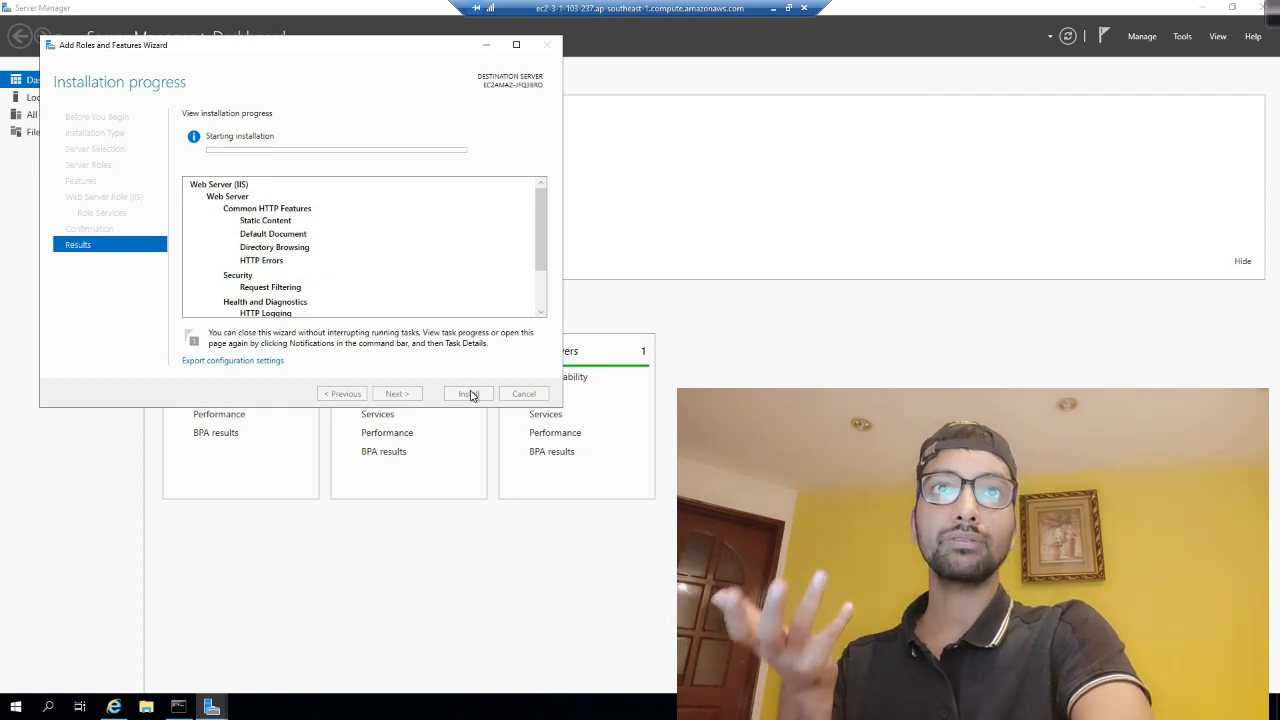
left_click_drag(358, 63, 1030, 200)
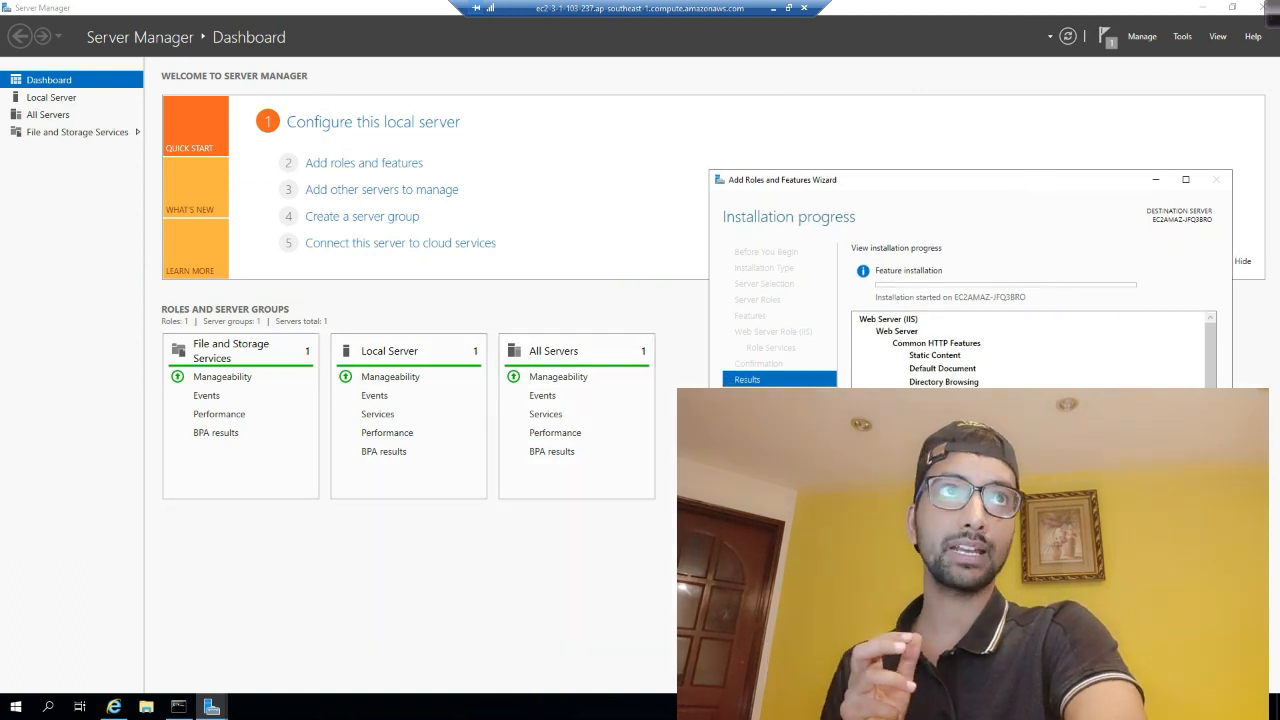
left_click_drag(1015, 182, 715, 189)
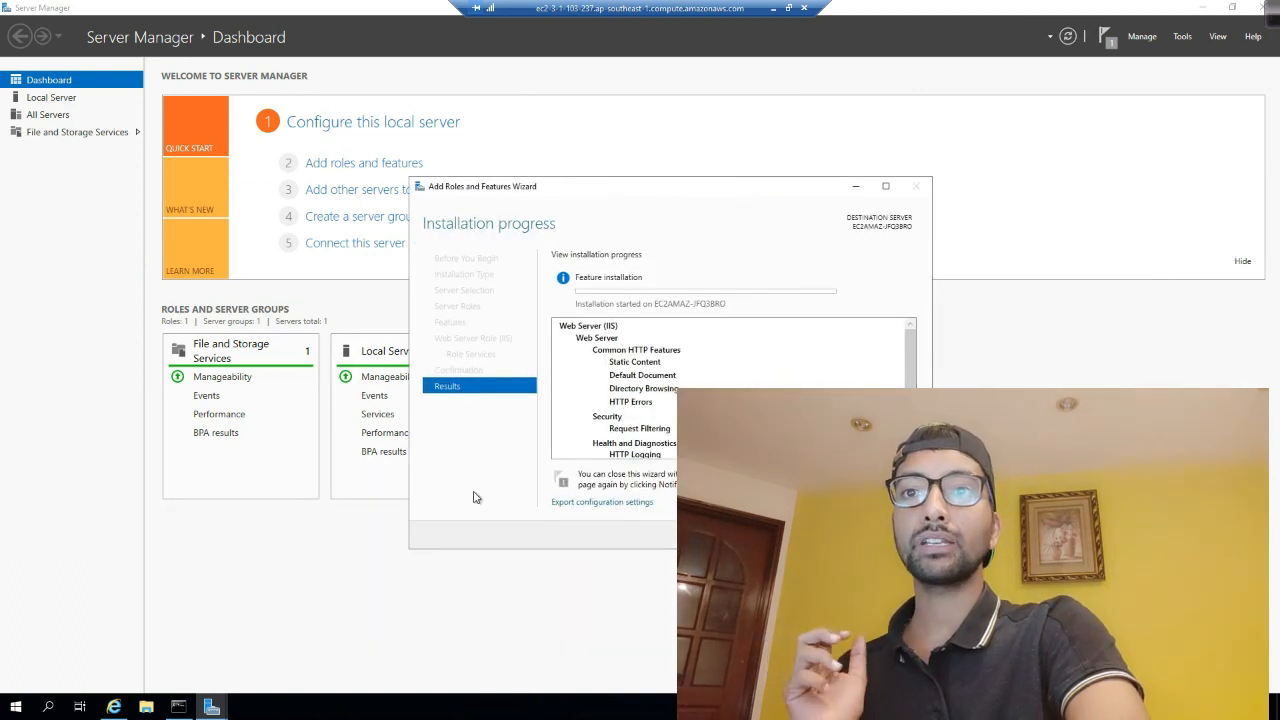
left_click(113, 707)
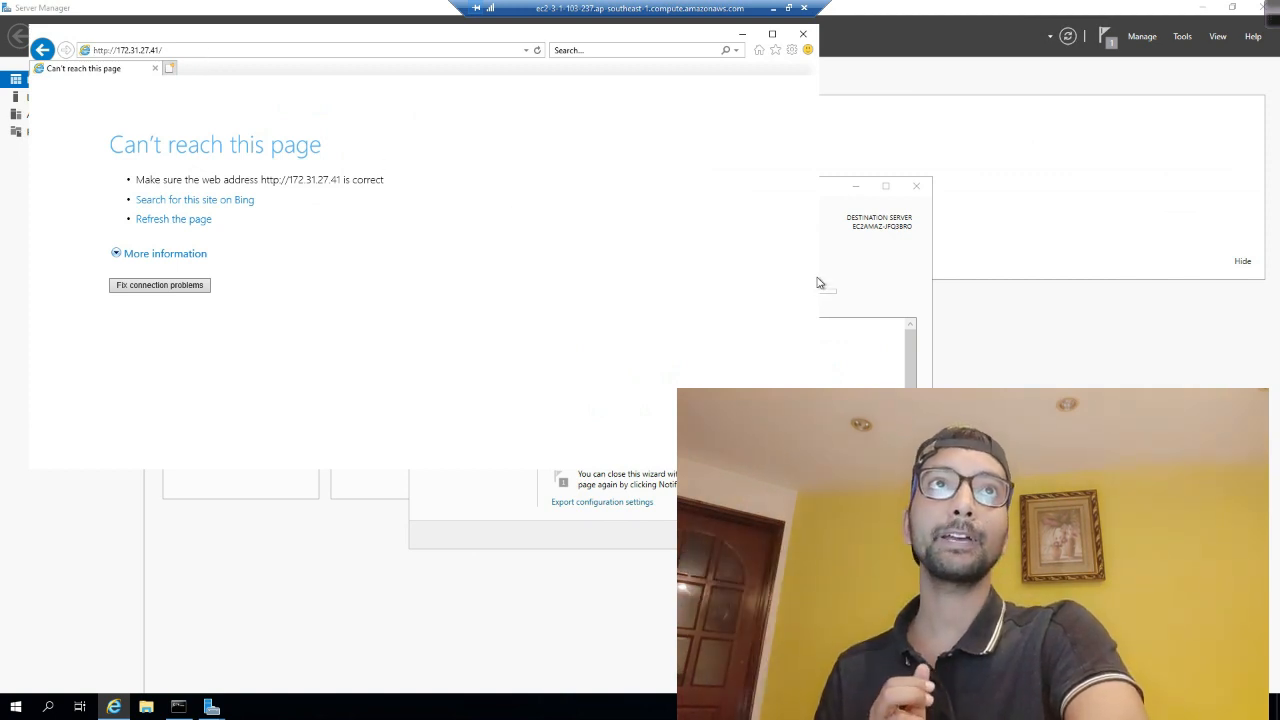
left_click(742, 34)
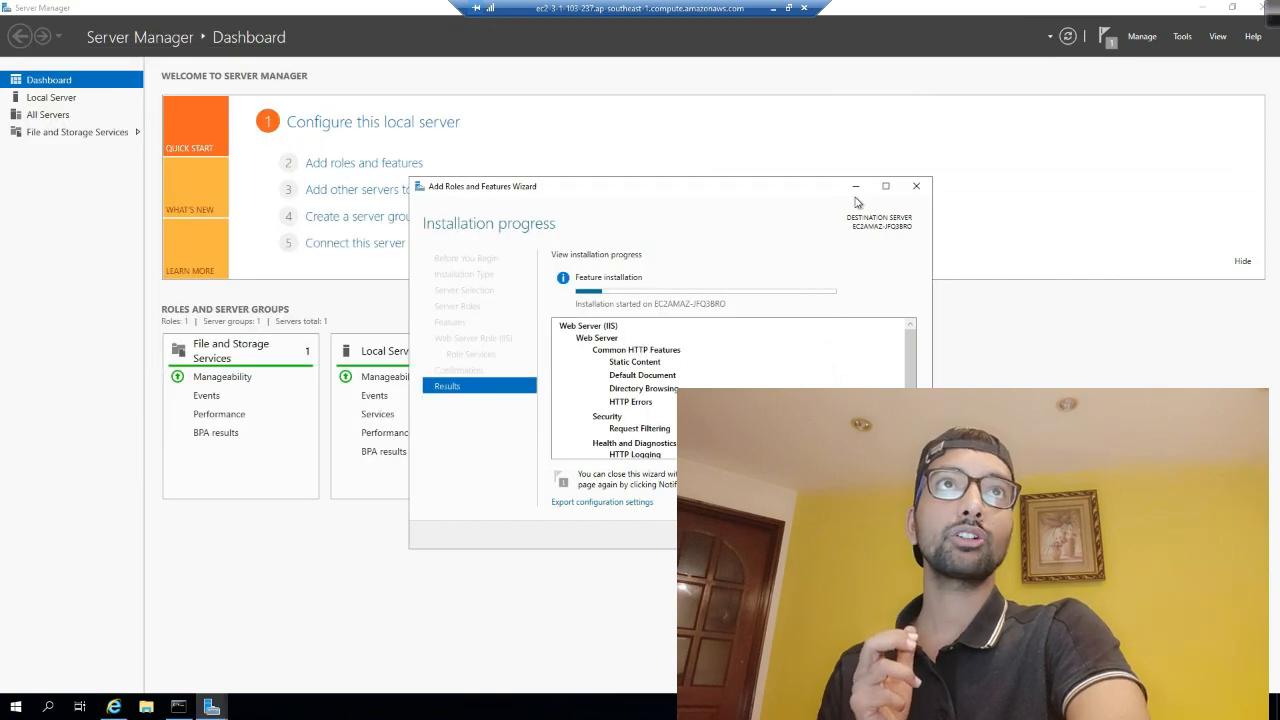
Switch to the ap-southeast-1b instance's remote session and open the Server Manager dashboard, cancelling the open roles wizard
left_click(772, 8)
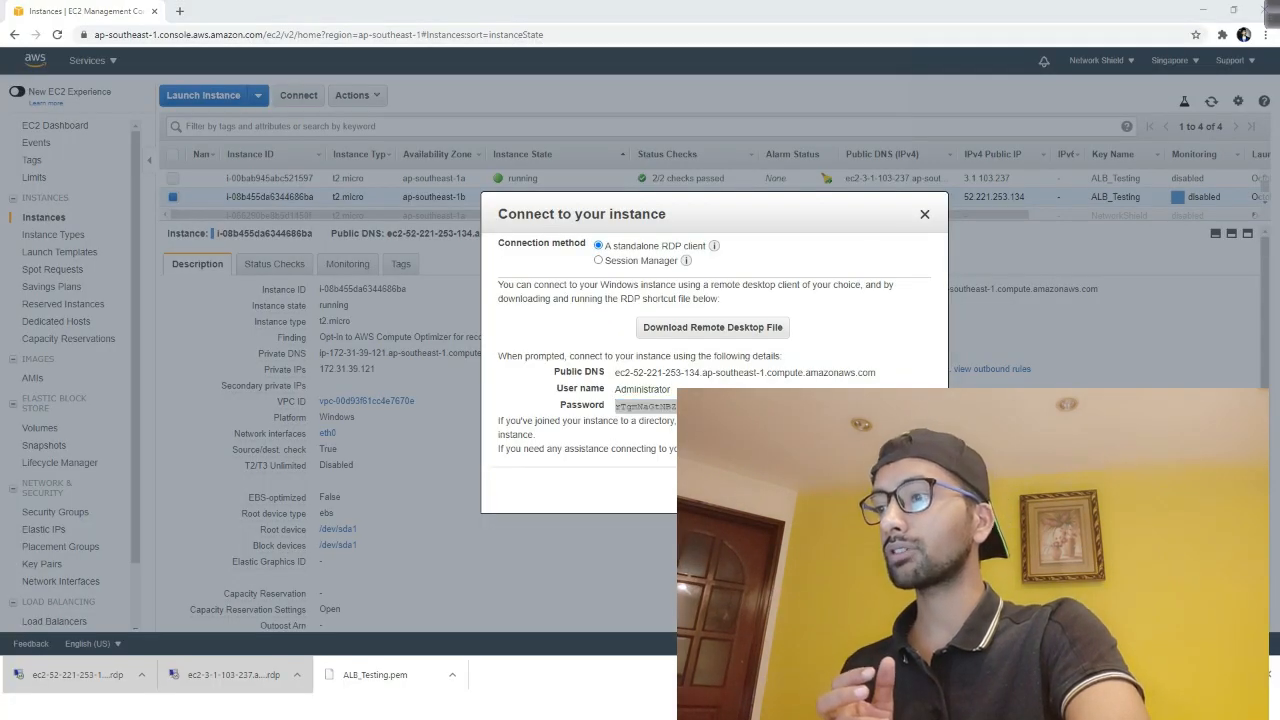
left_click_drag(716, 298, 595, 178)
left_click(810, 176)
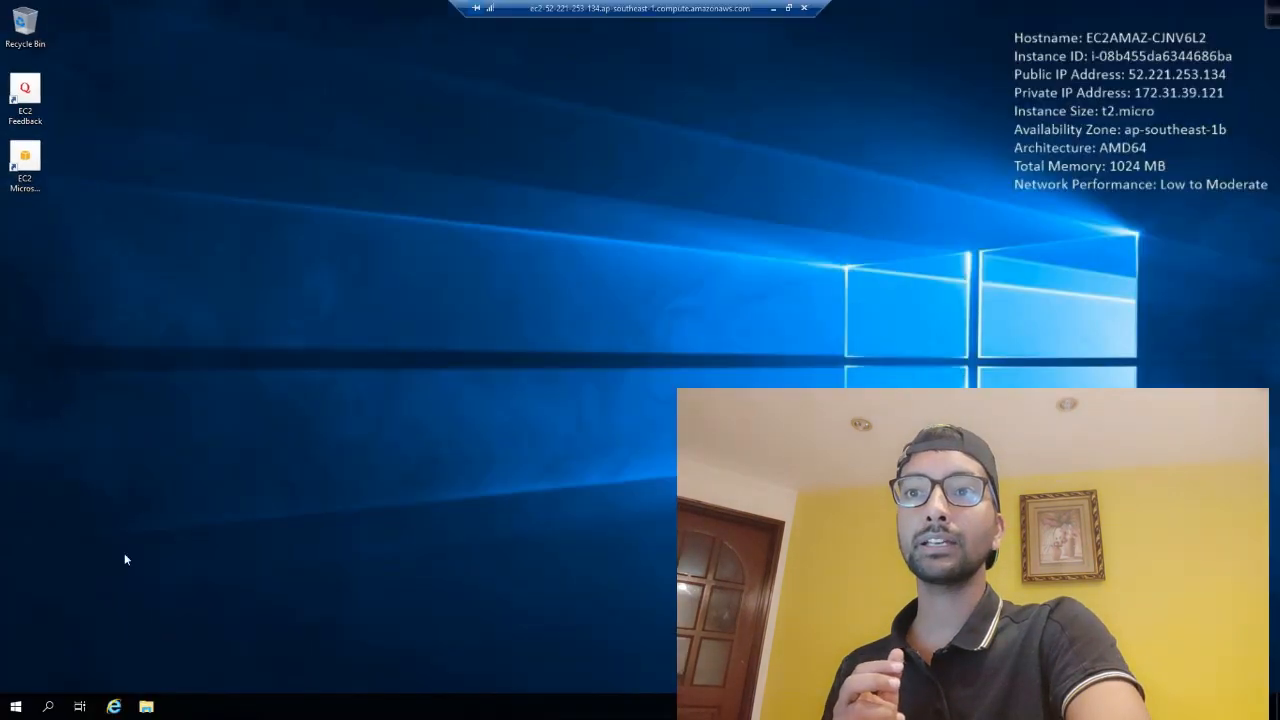
left_click(17, 707)
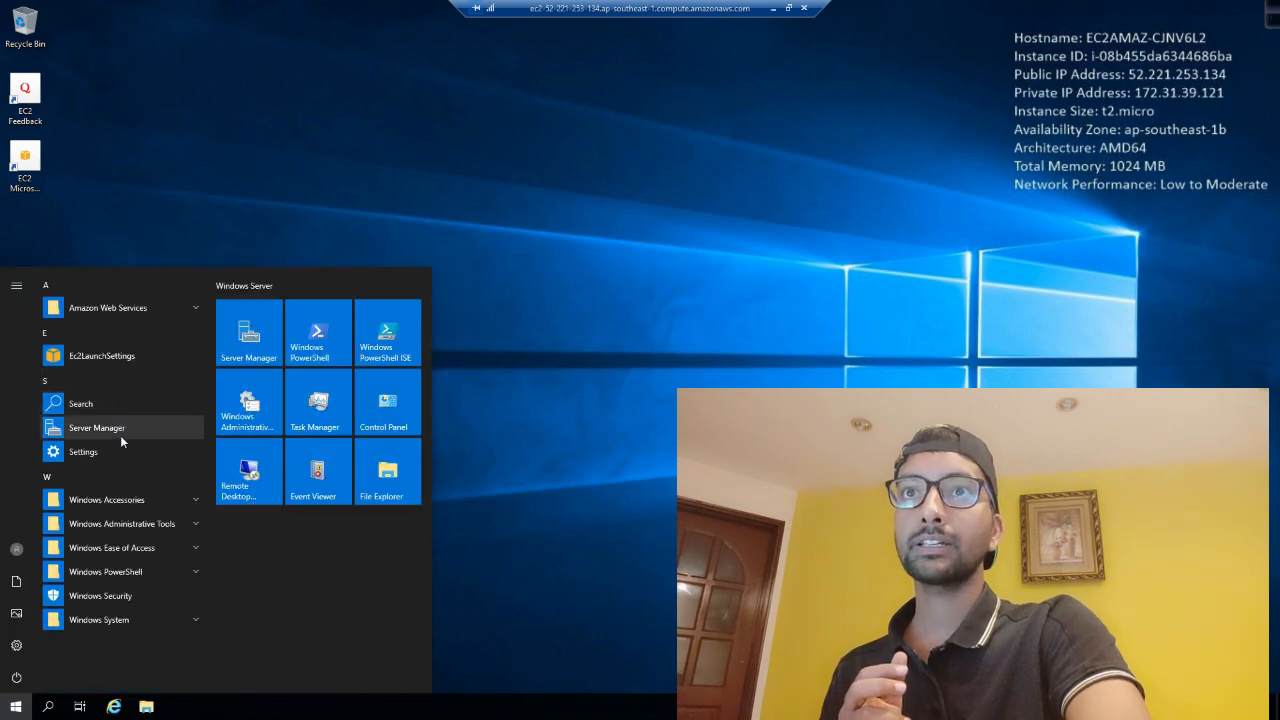
left_click(96, 428)
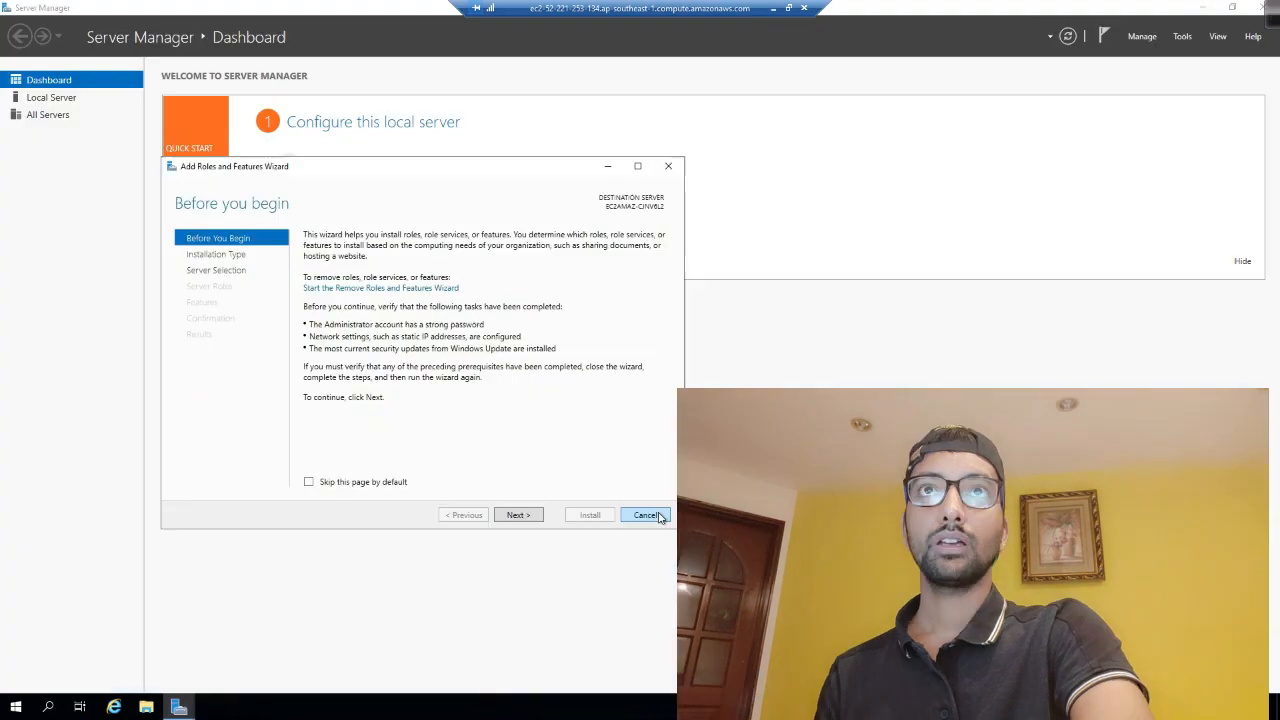
left_click(646, 514)
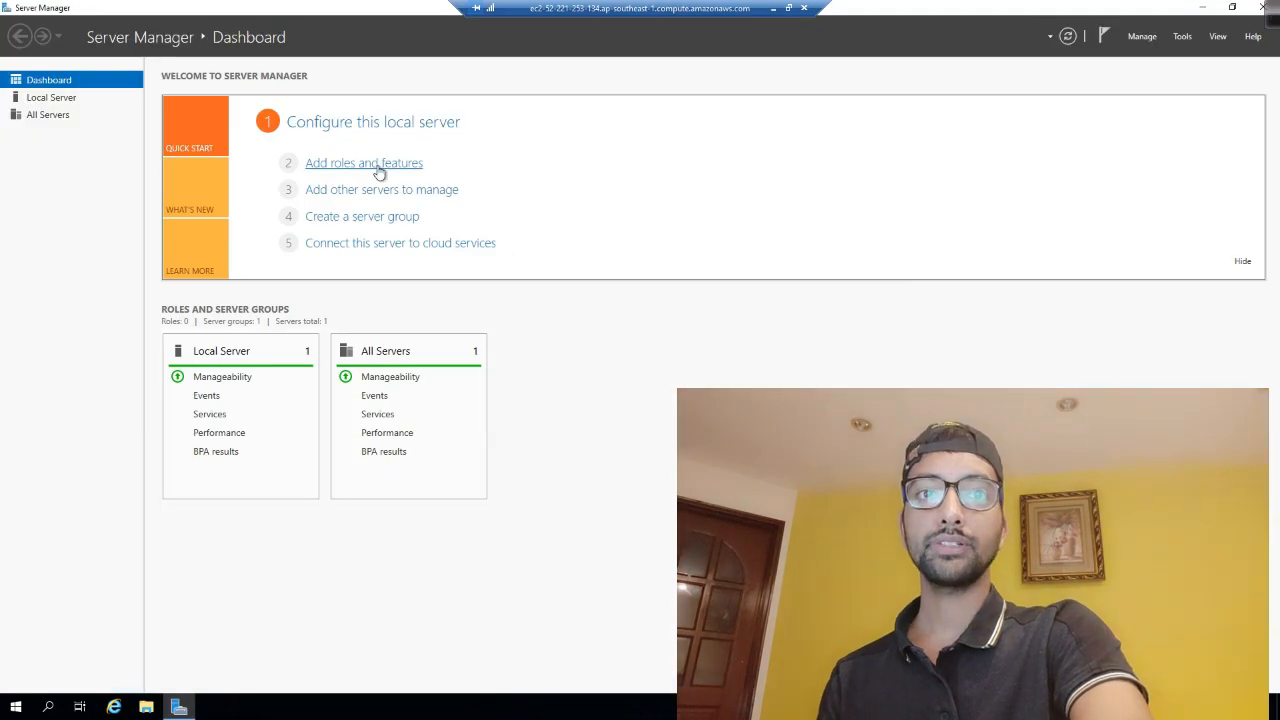
Start adding roles and features on the ap-southeast-1b instance, keeping the default installation type and destination server
left_click(378, 164)
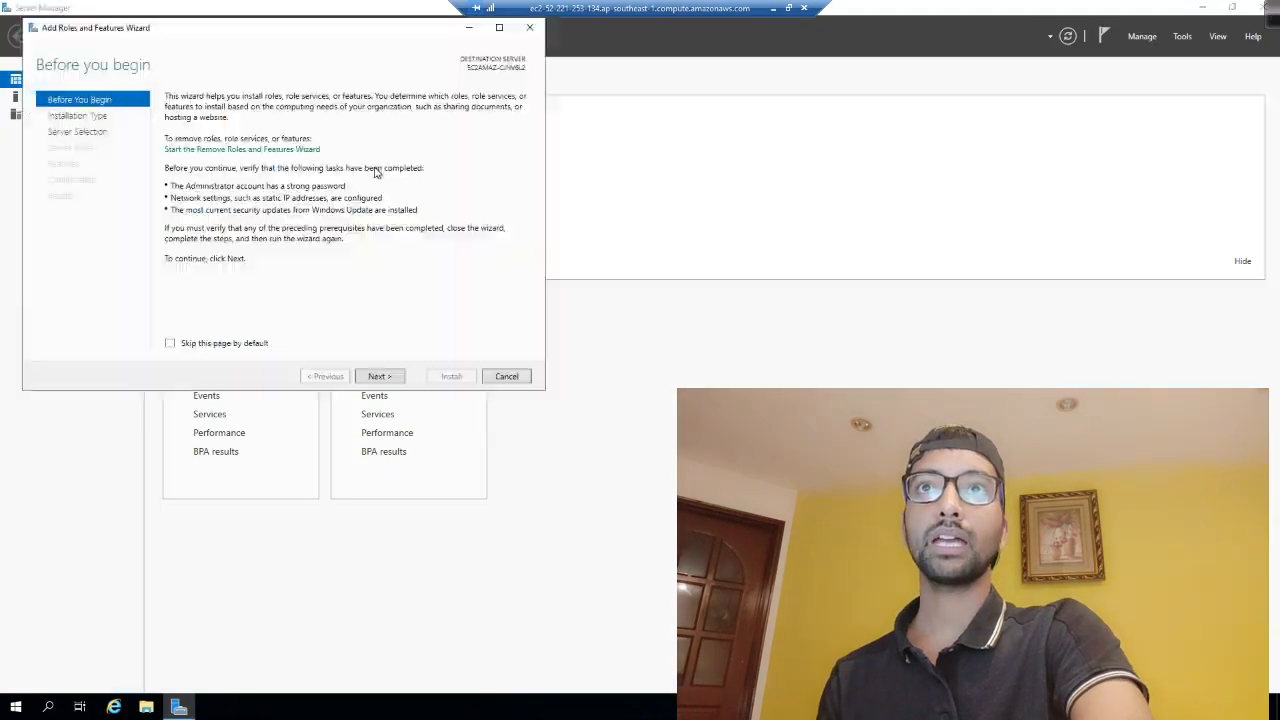
left_click(377, 376)
left_click(379, 377)
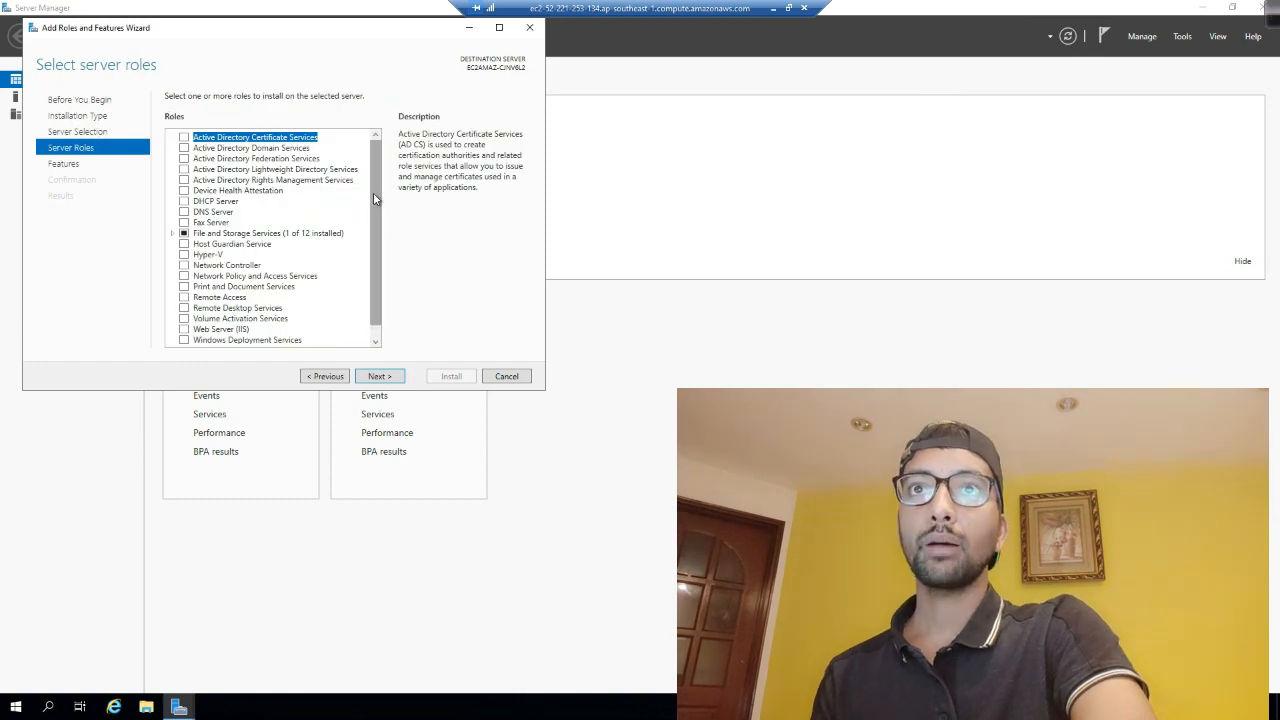
Install the Web Server (IIS) role with its management tools on the ap-southeast-1b instance, keeping the default features and role services
left_click_drag(375, 194, 382, 264)
left_click(184, 318)
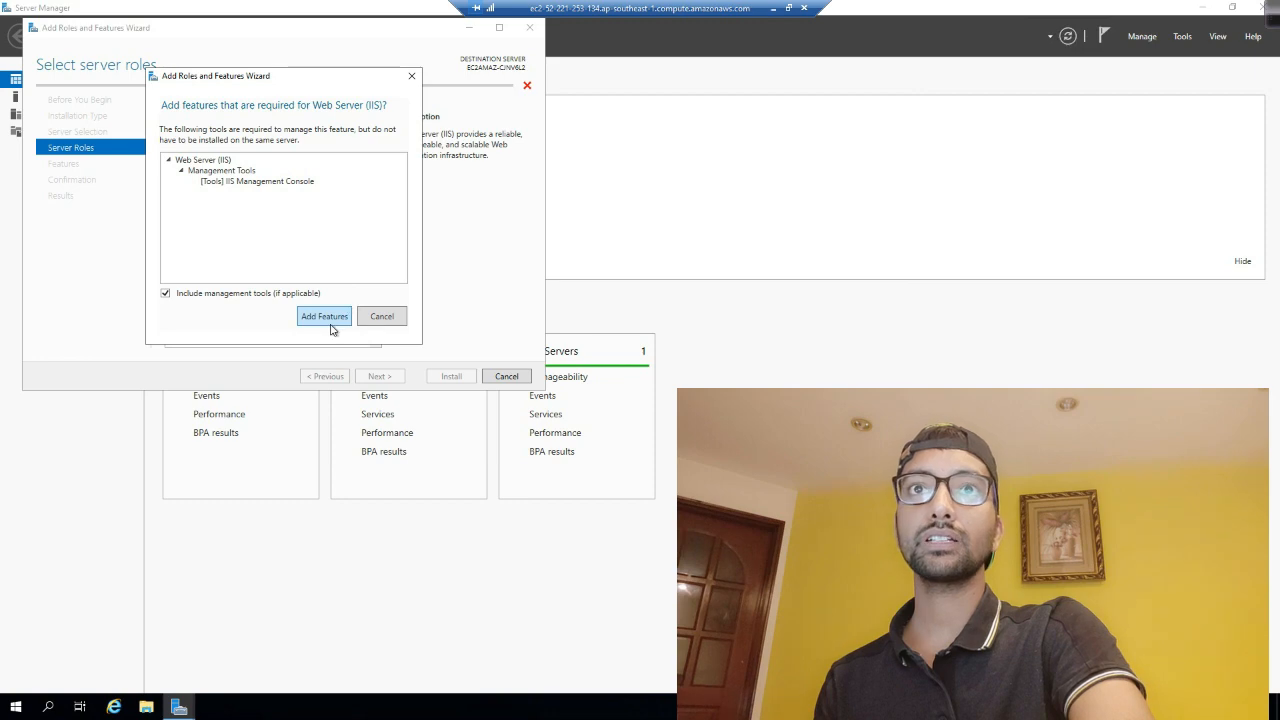
left_click(333, 321)
left_click(379, 378)
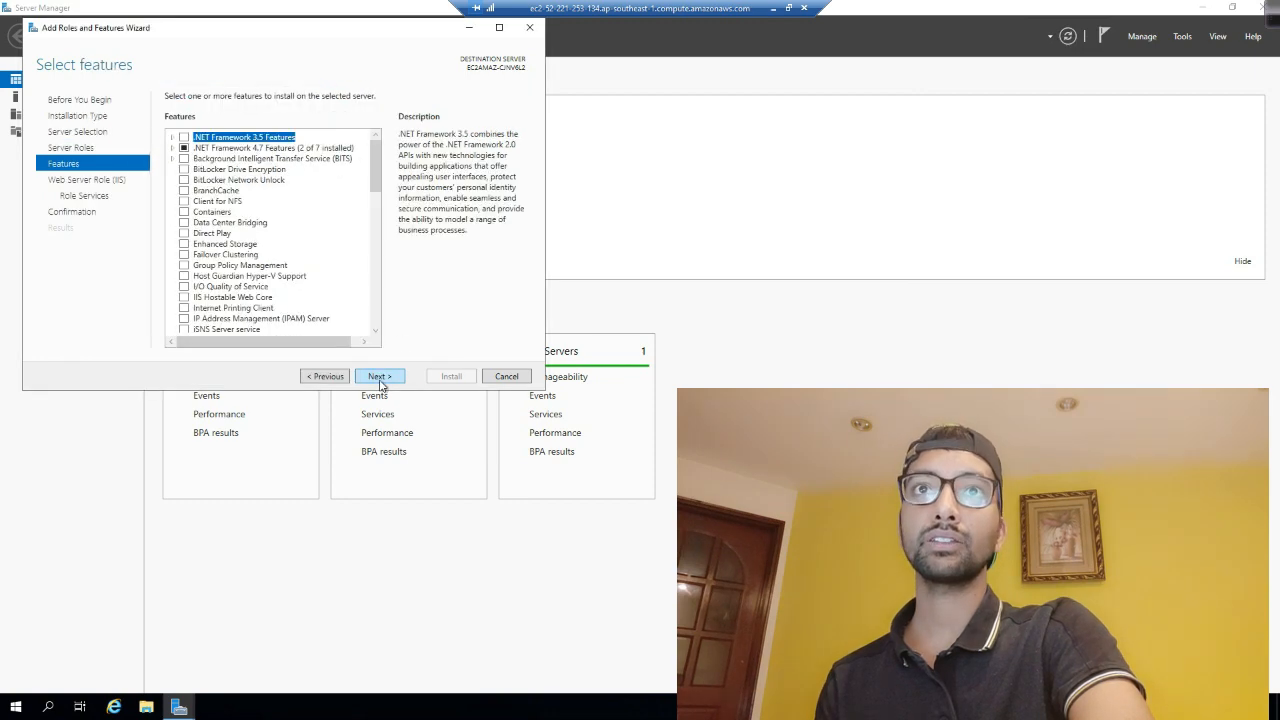
left_click(380, 377)
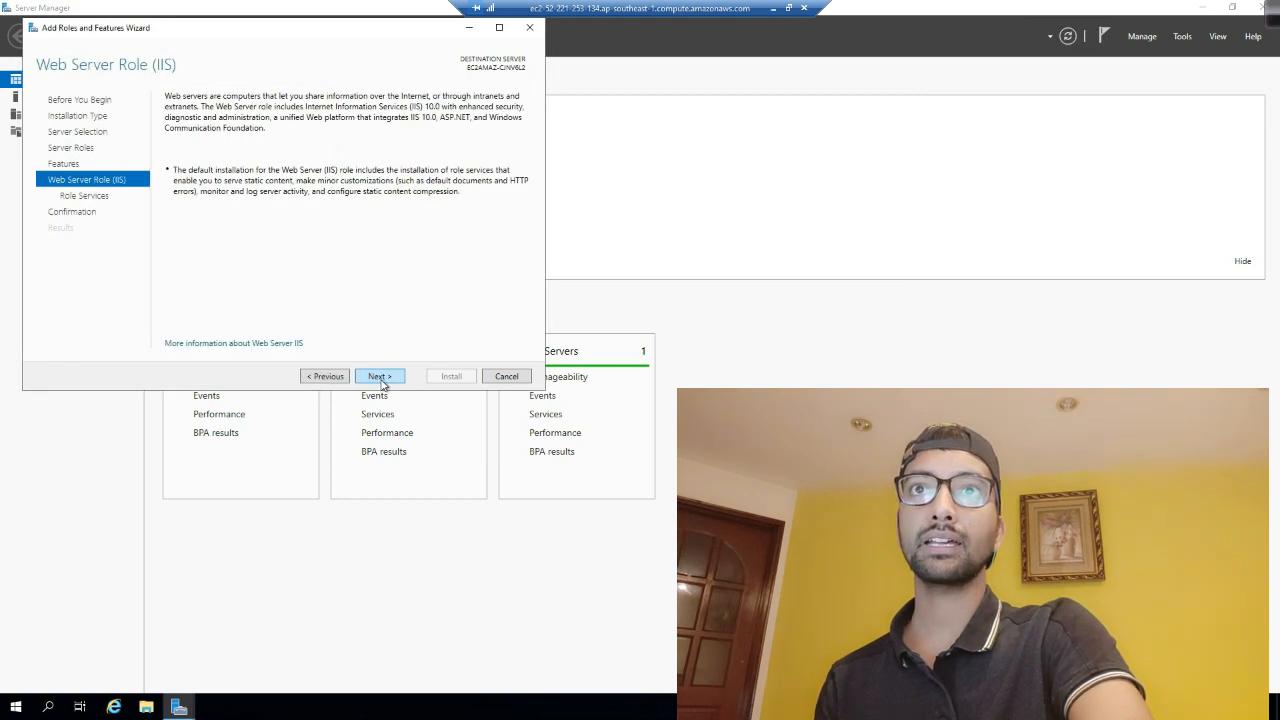
left_click(380, 377)
left_click(381, 378)
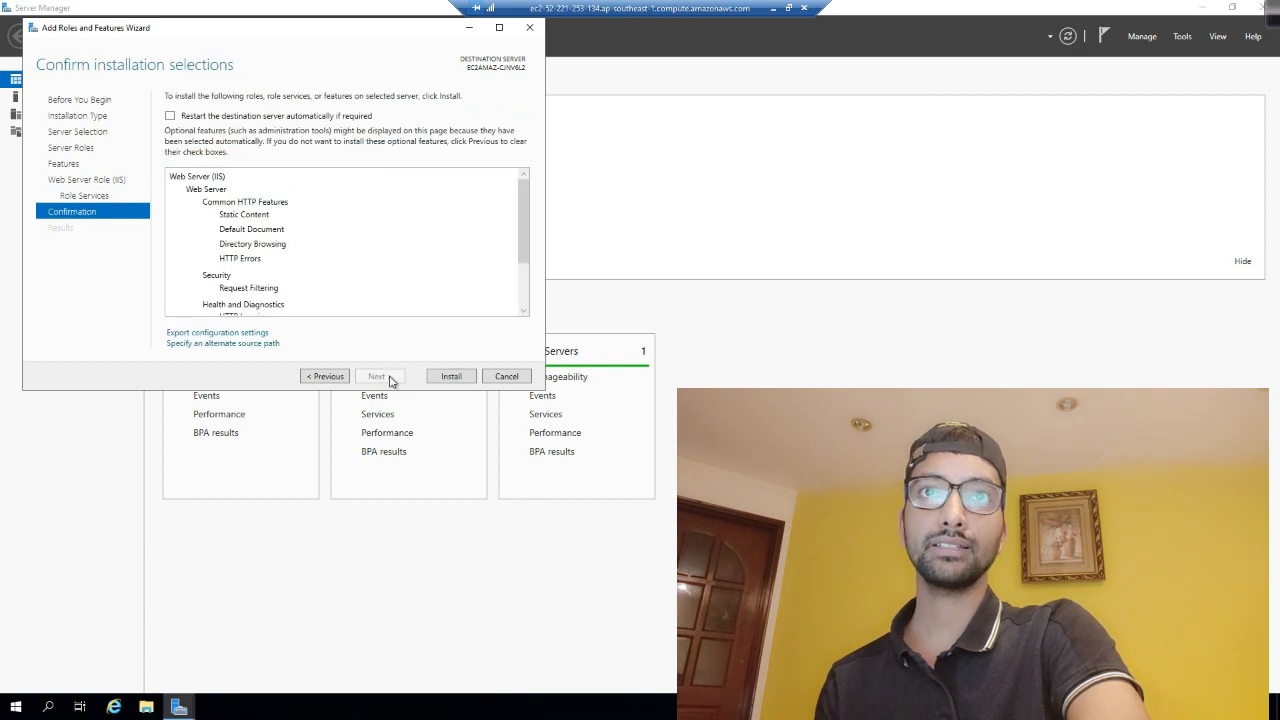
left_click(448, 381)
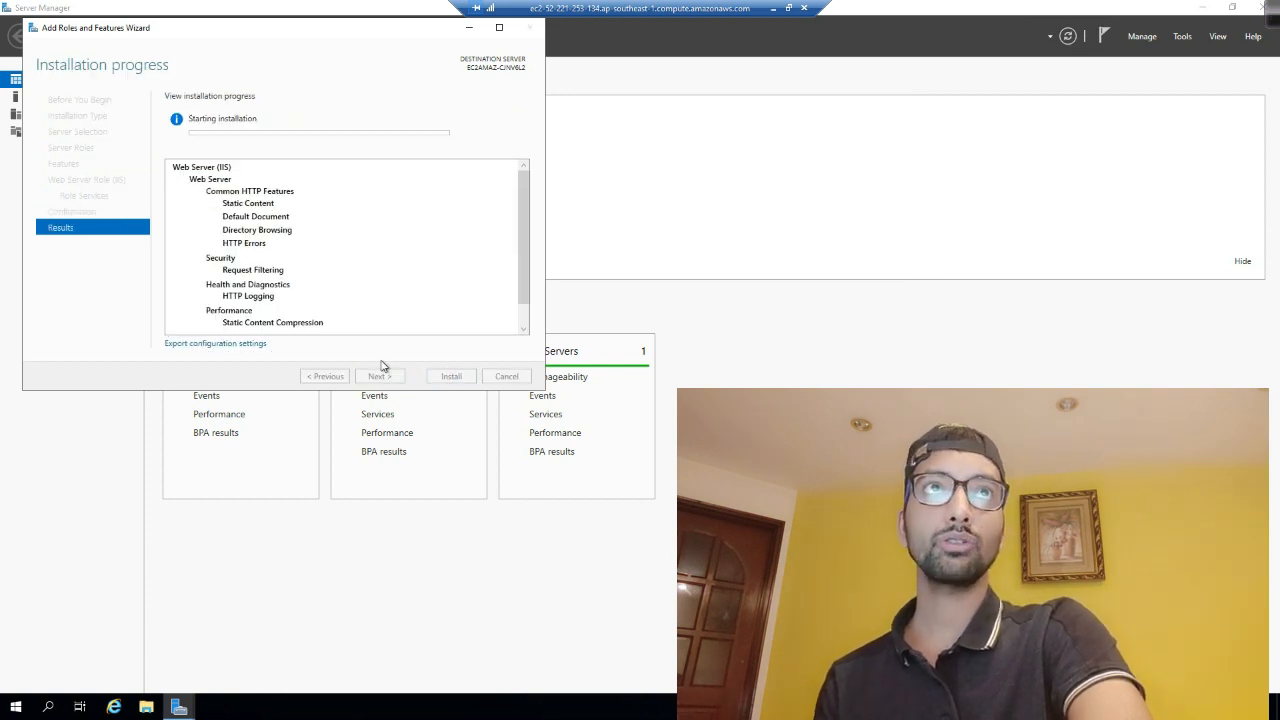
Switch by way of the EC2 console to the ap-southeast-1a instance's remote session and close its roles wizard
left_click(773, 10)
left_click(909, 490)
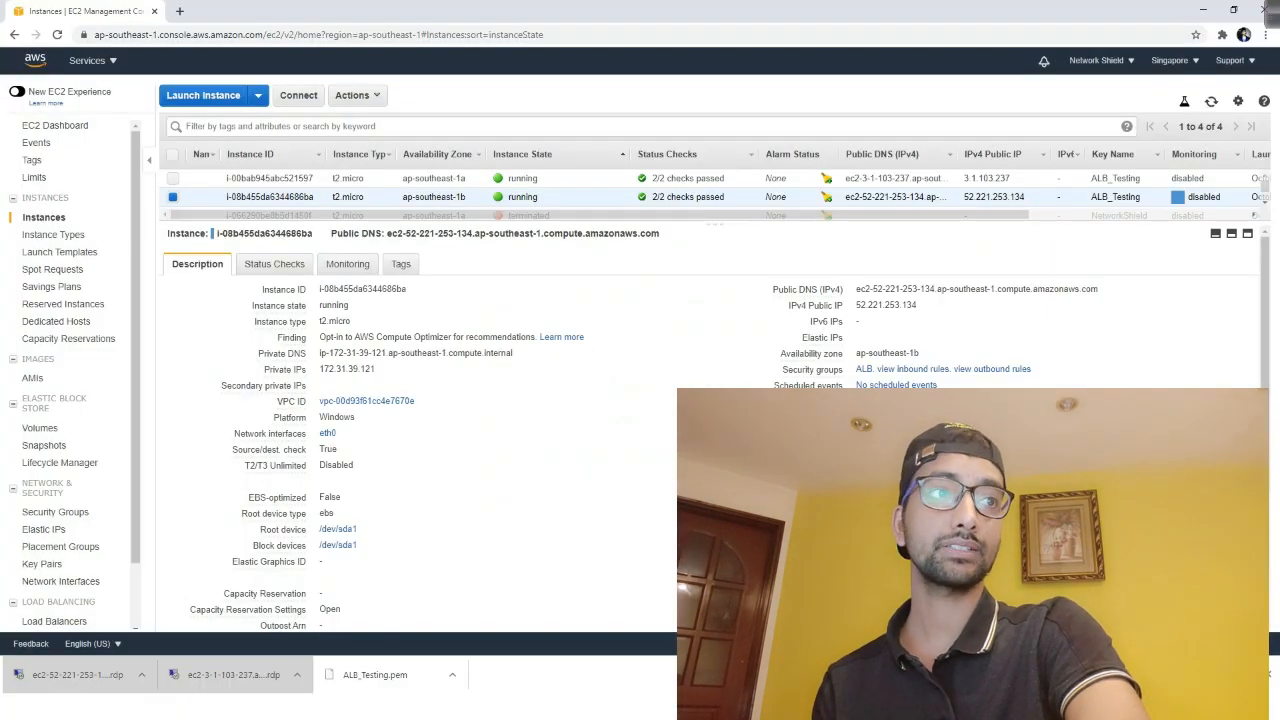
left_click(1271, 676)
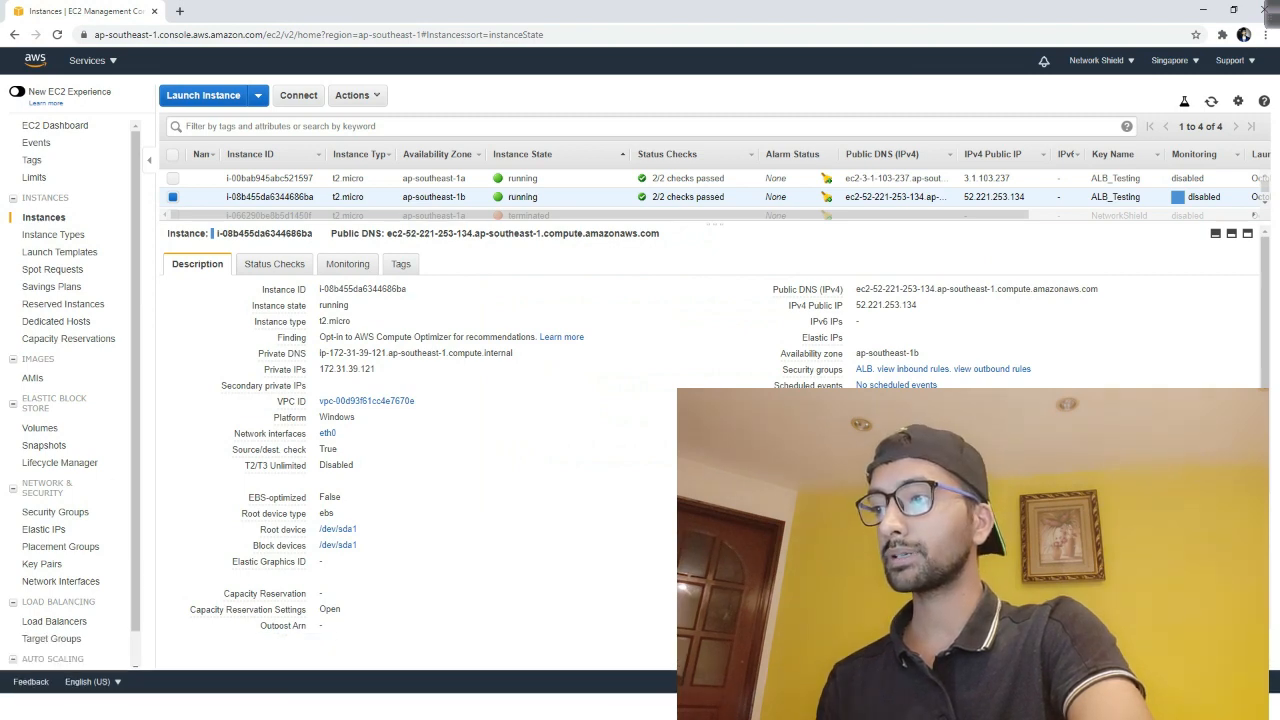
key("super")
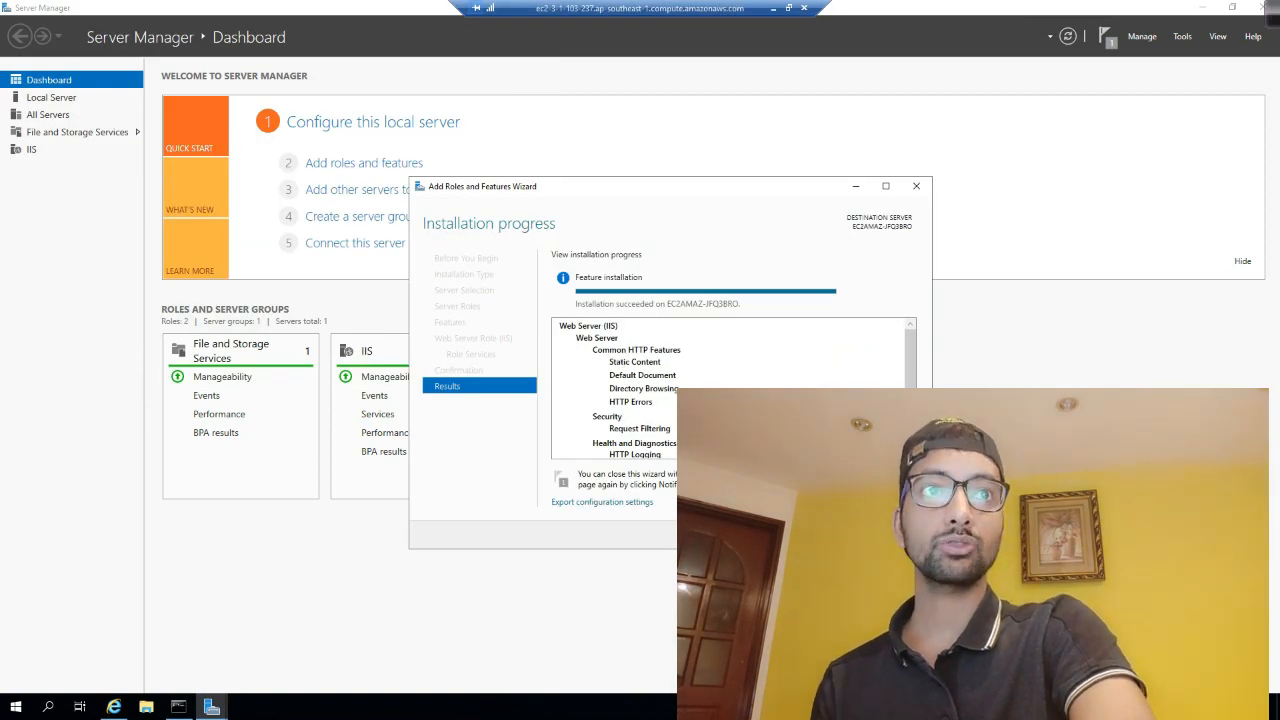
left_click(832, 534)
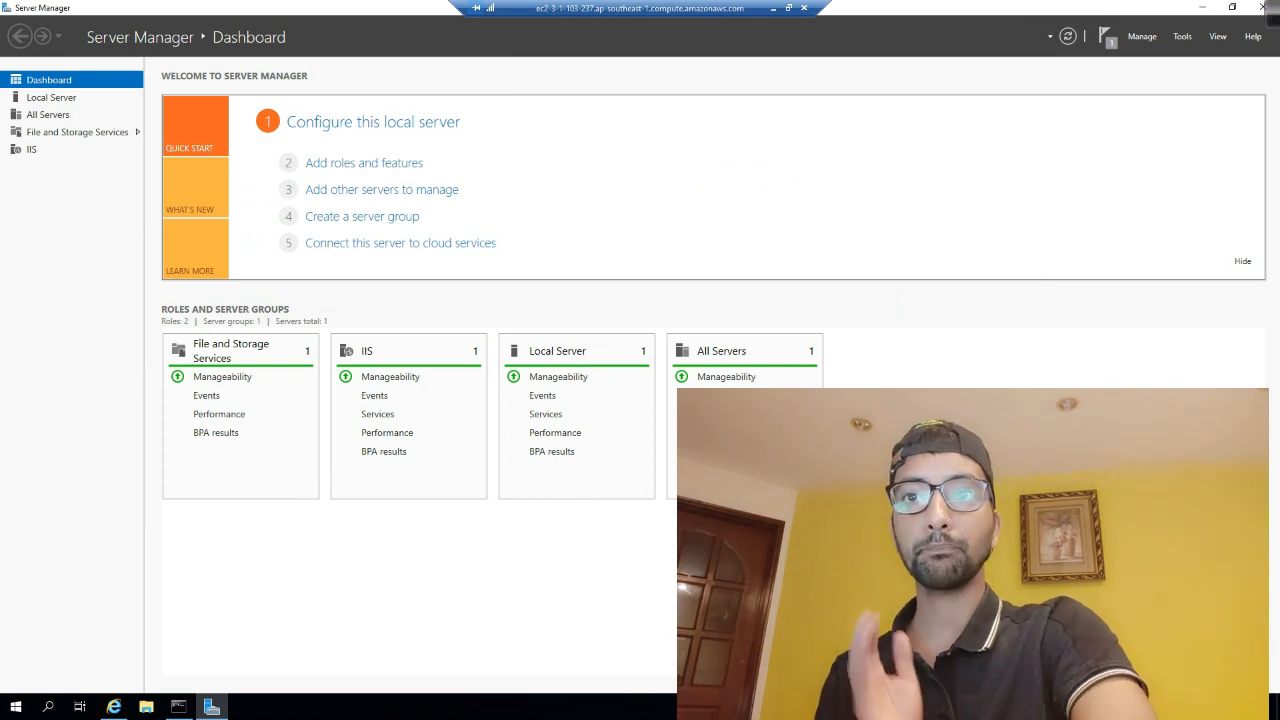
left_click(113, 707)
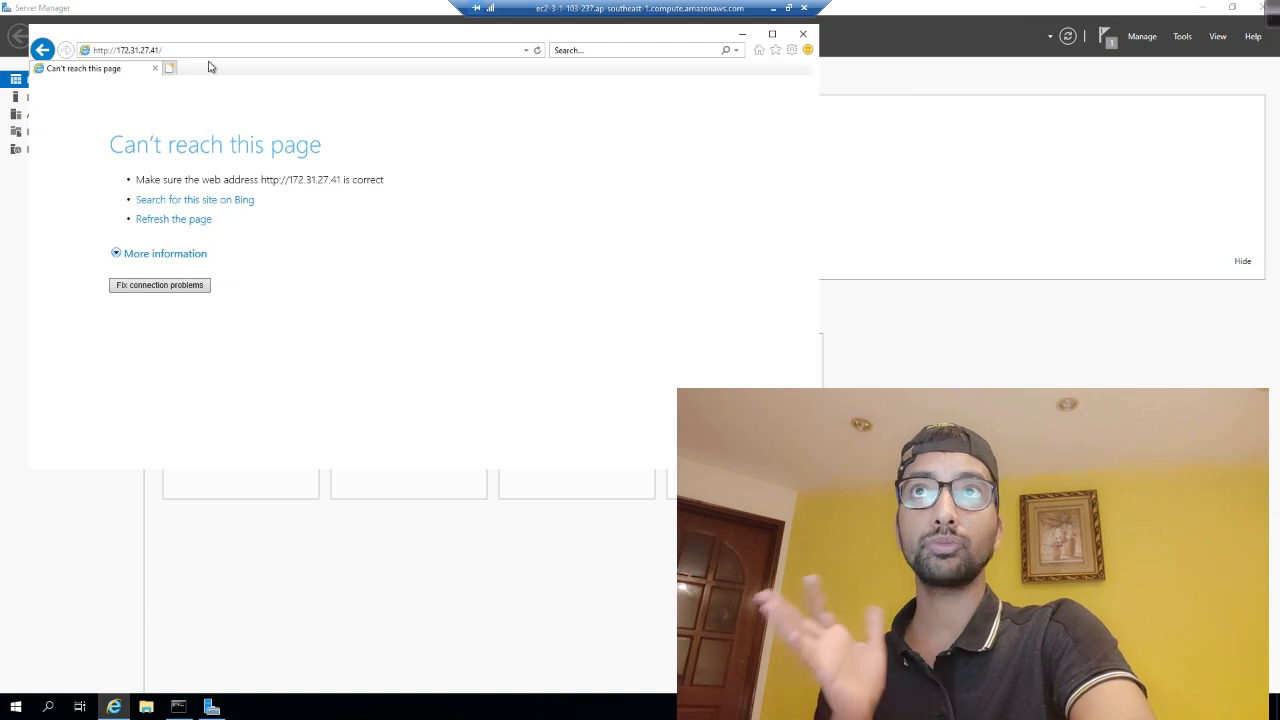
left_click(538, 54)
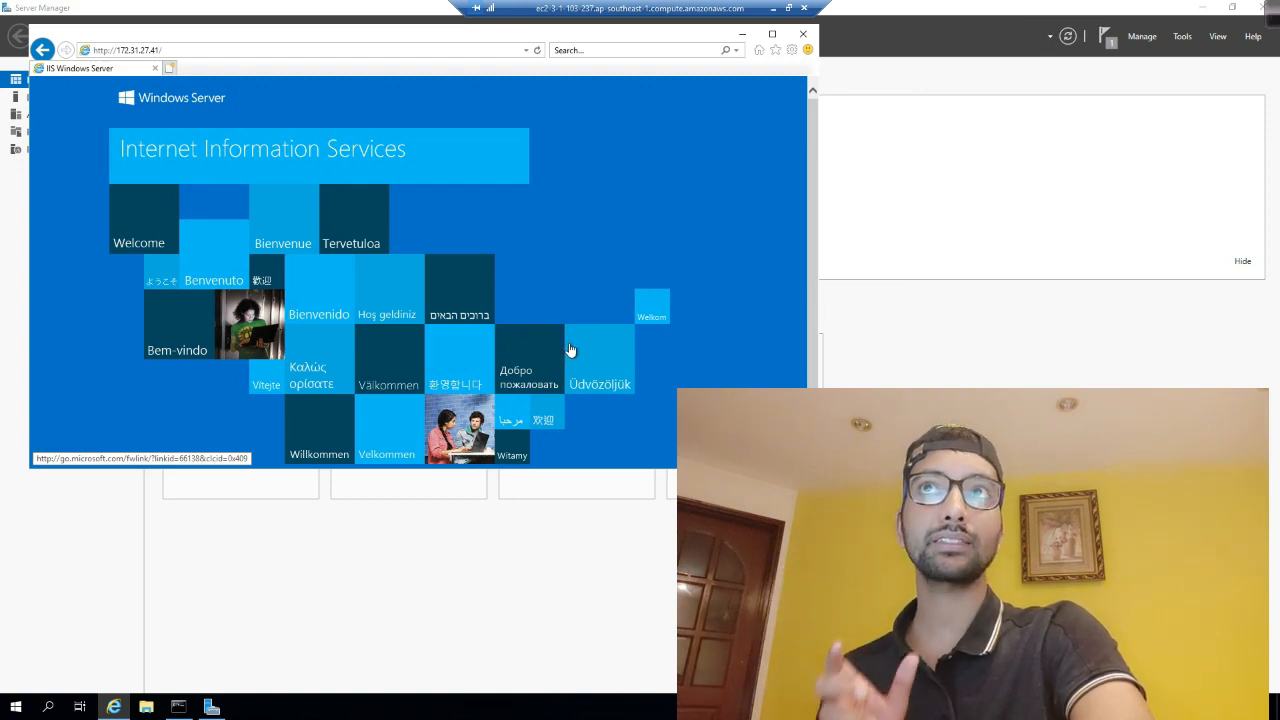
left_click(190, 52)
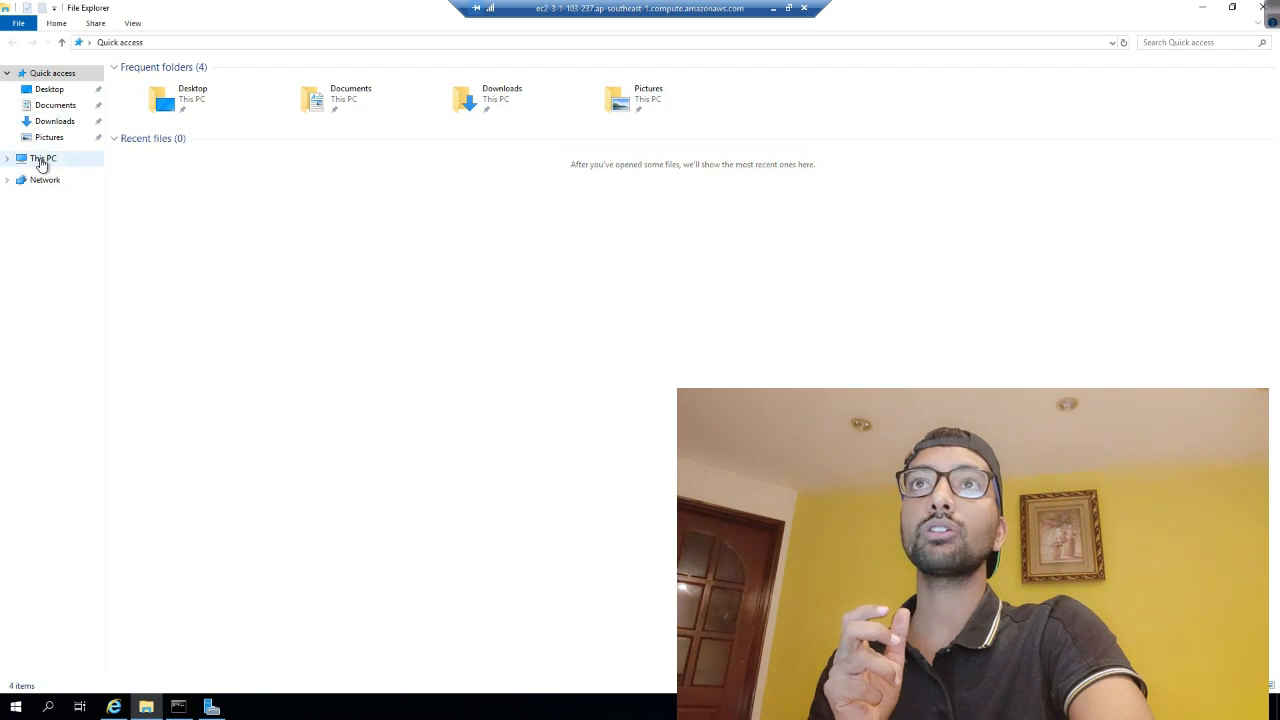
Open the C:\inetpub\wwwroot folder in File Explorer
left_click(42, 160)
double_click(206, 195)
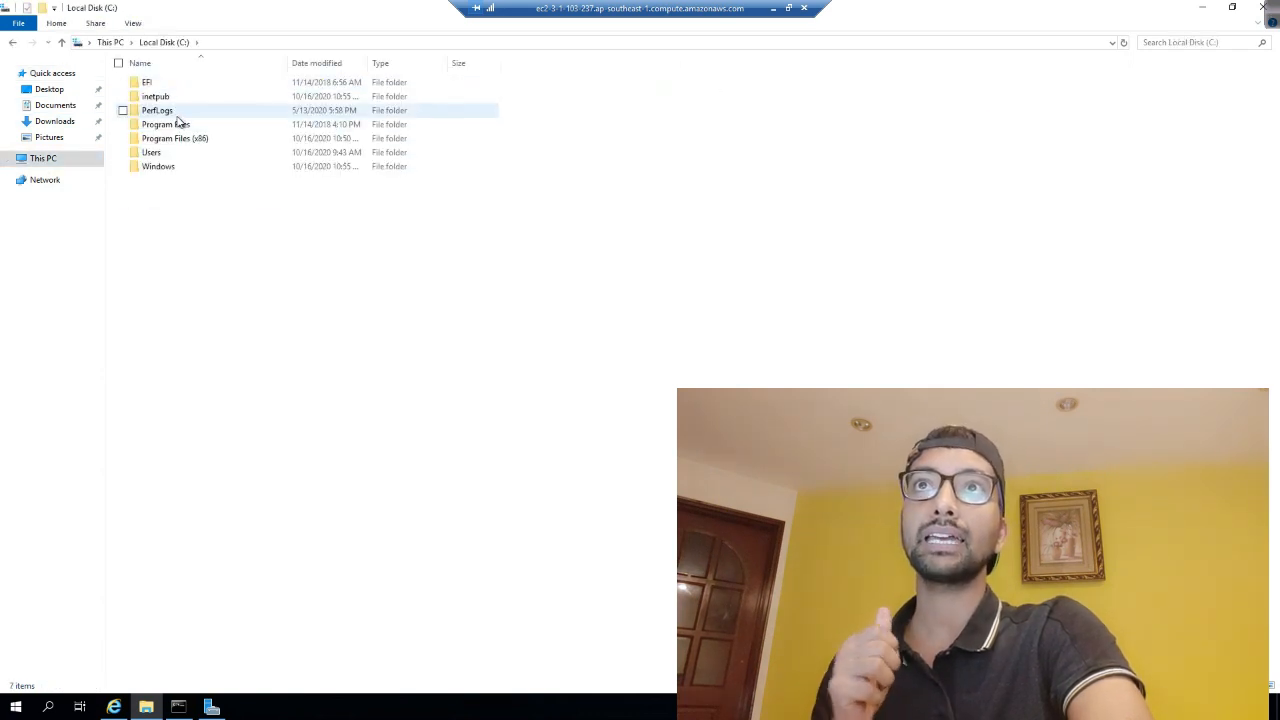
double_click(160, 100)
double_click(158, 138)
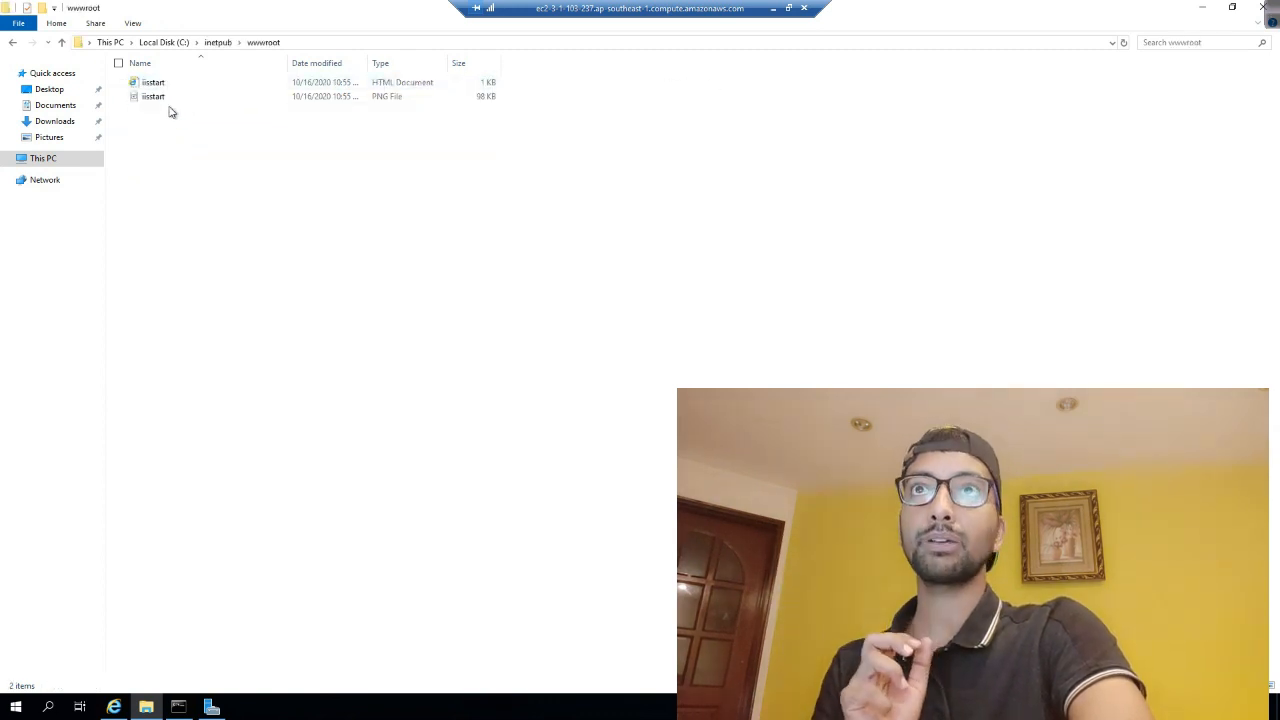
Preview the iisstart HTML document in the browser and close the browser with all its tabs
double_click(150, 84)
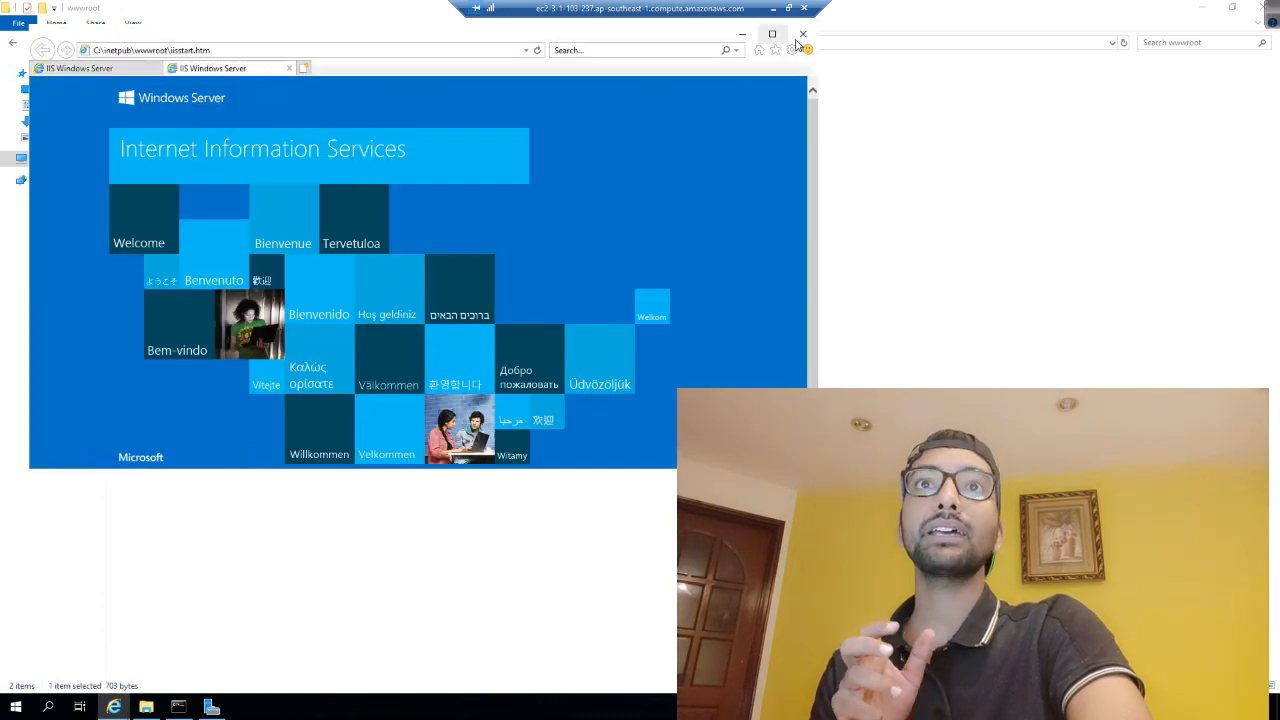
left_click(803, 34)
left_click(428, 264)
Open the iisstart PNG in Paint and draw a large red X across the image
left_click(170, 98)
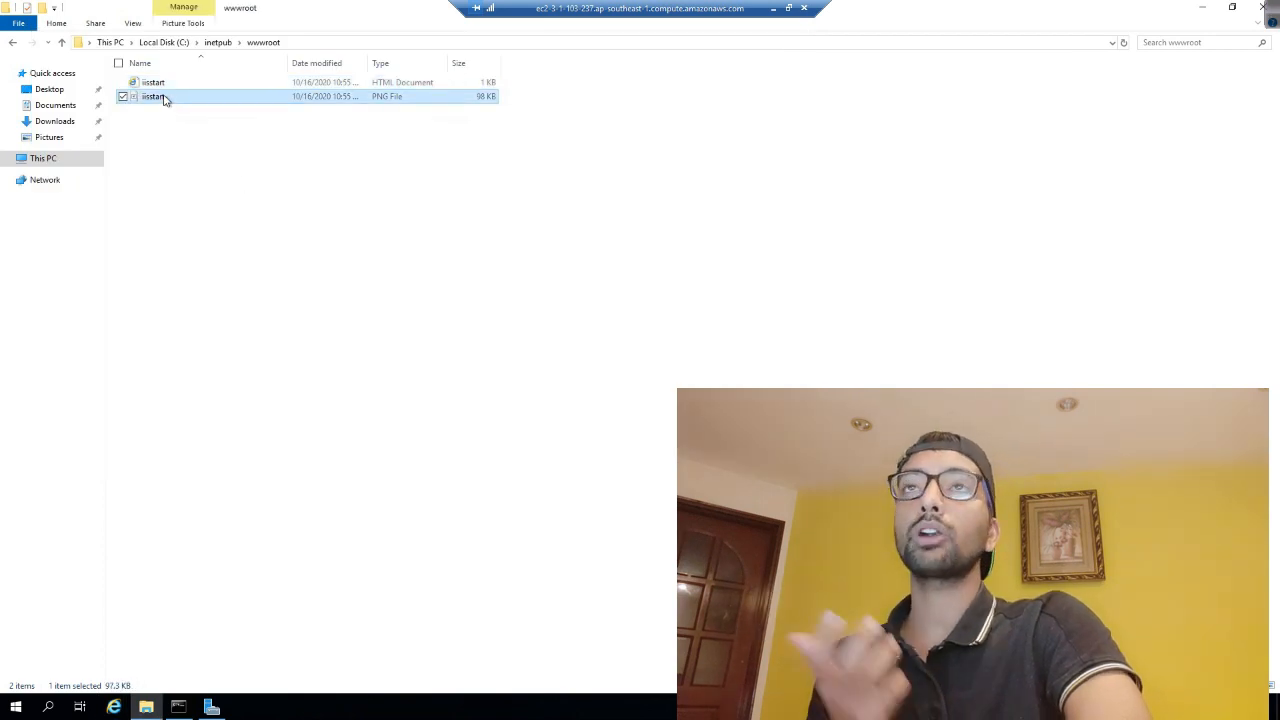
left_click(163, 85)
left_click(163, 100)
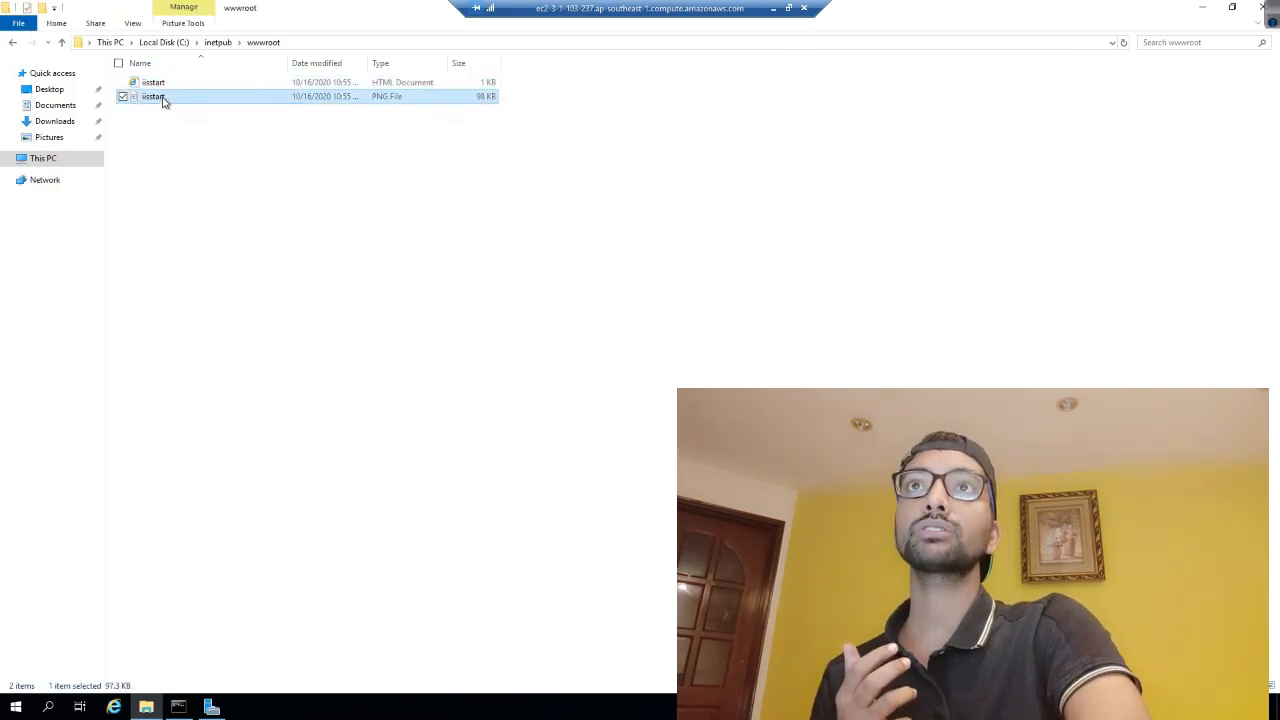
right_click(163, 100)
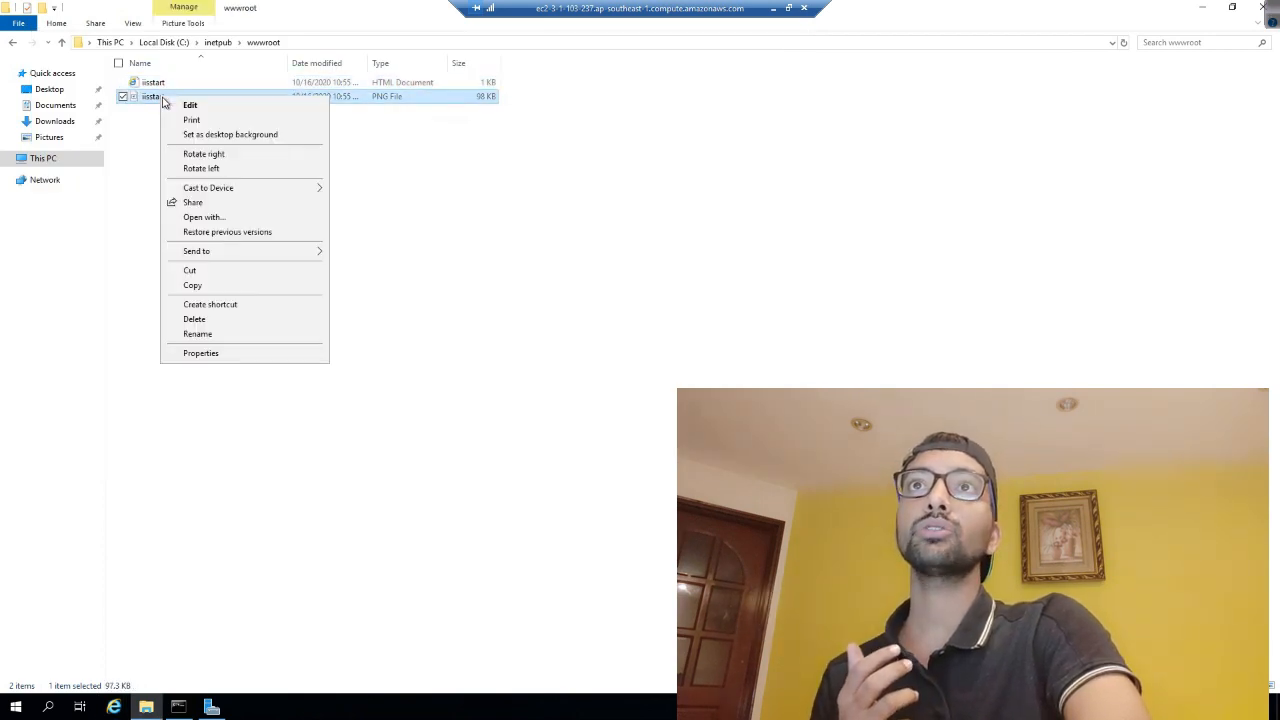
left_click(268, 220)
left_click(677, 380)
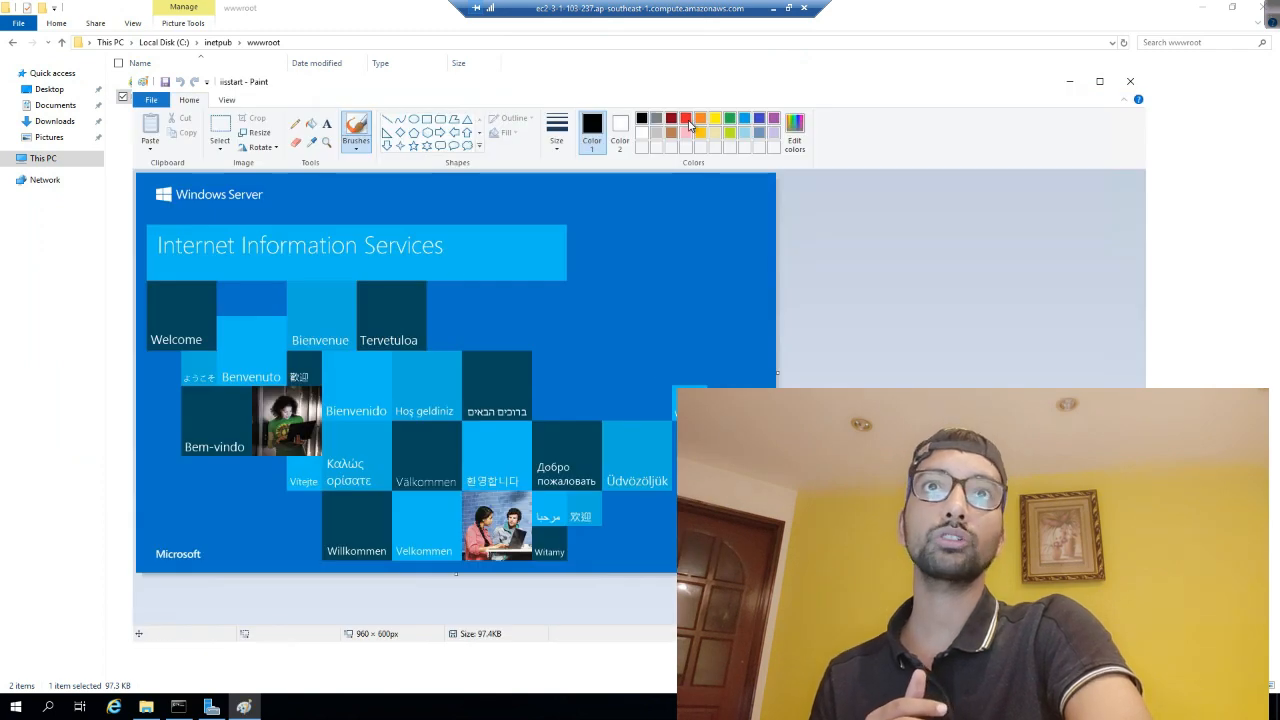
left_click(686, 119)
left_click_drag(374, 250, 605, 468)
left_click_drag(582, 270, 445, 560)
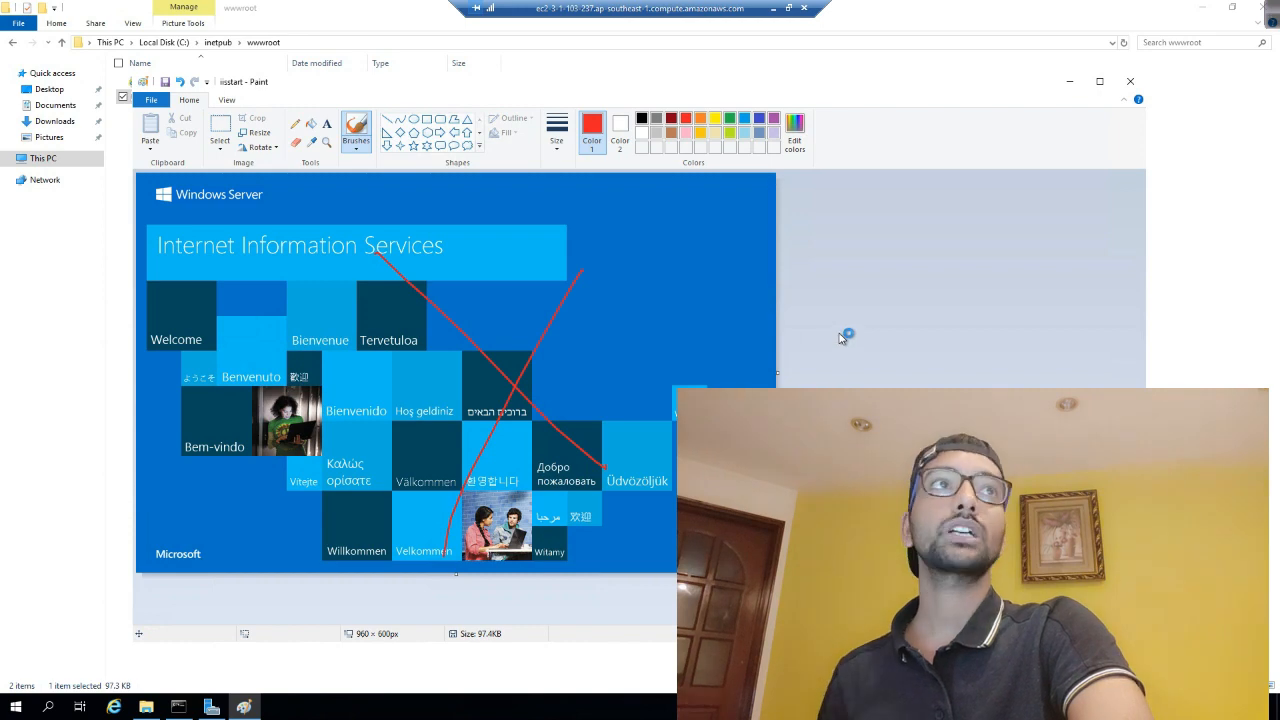
Save the marked iisstart image and close the wwwroot folder and Paint windows
left_click(1232, 7)
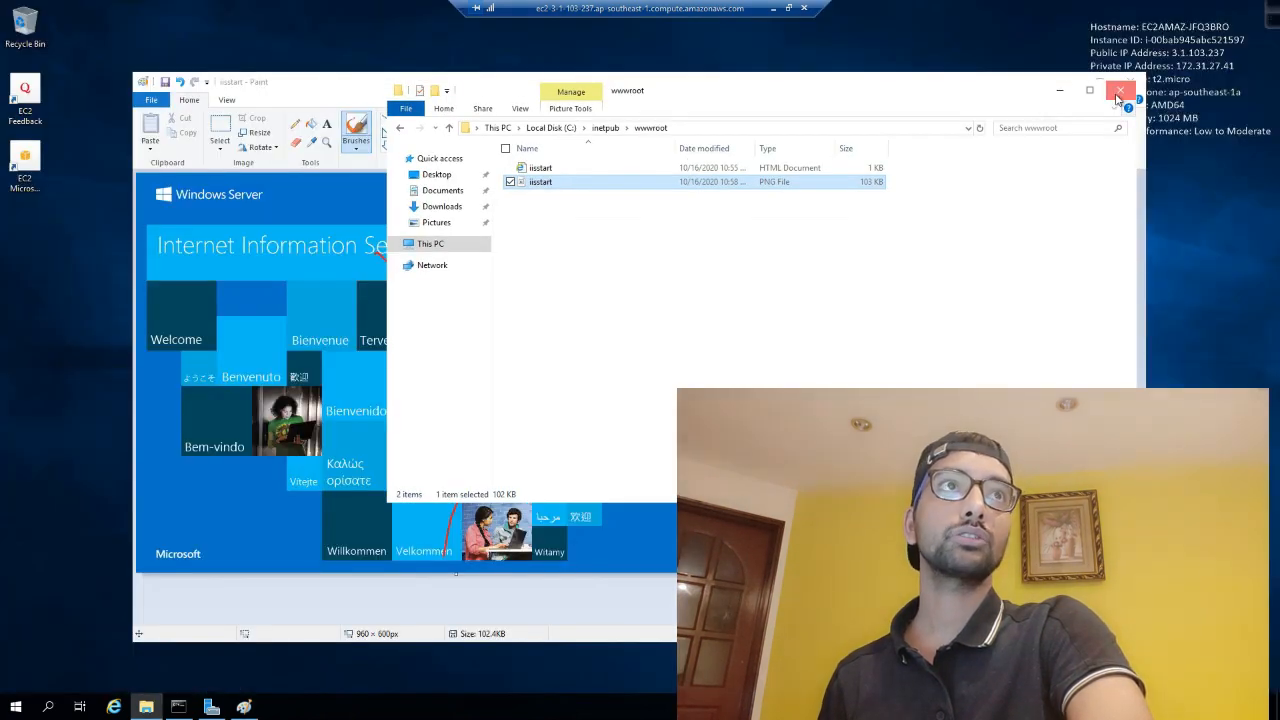
left_click(1120, 91)
left_click(1130, 81)
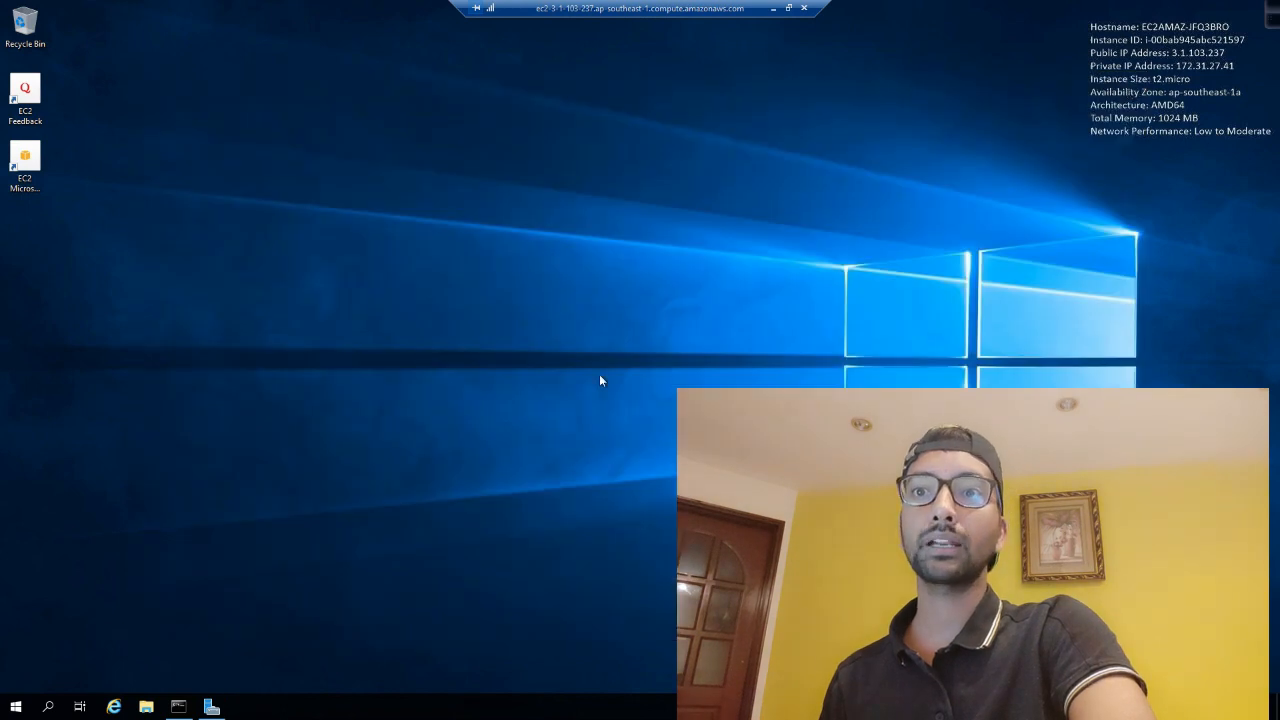
Open Internet Explorer and look through today's browsing history for the previously visited page
left_click(113, 707)
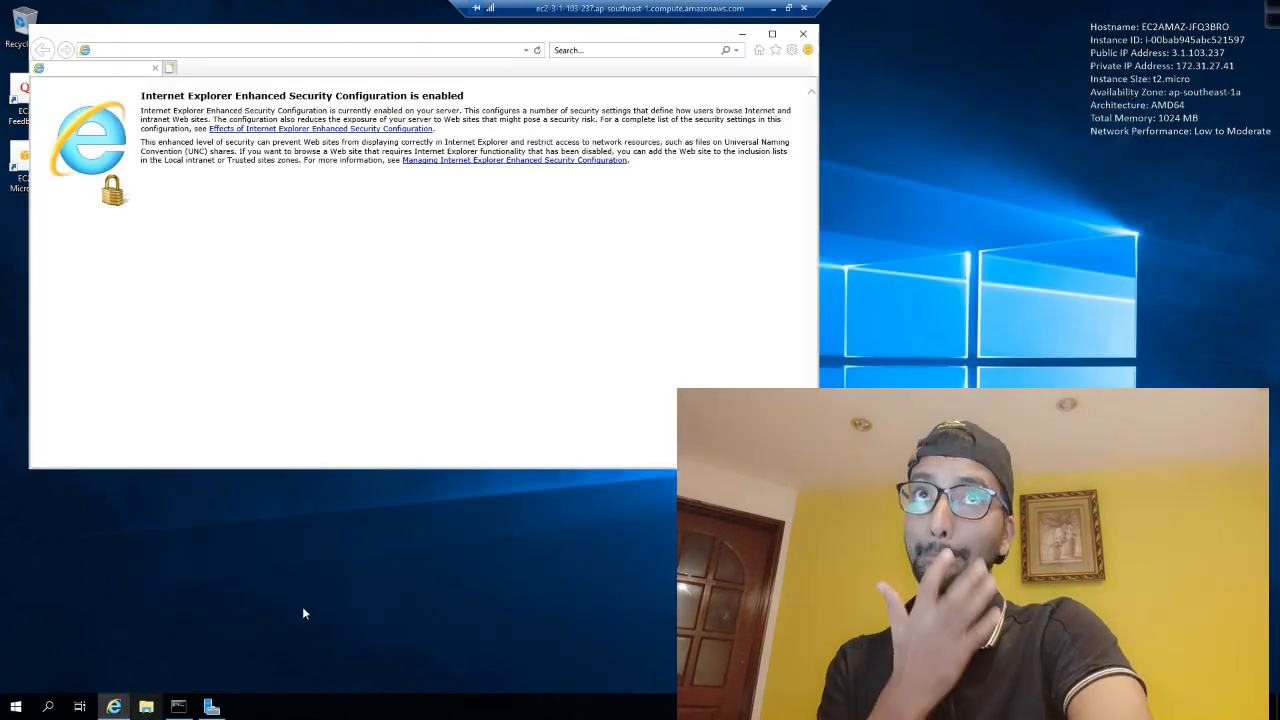
left_click_drag(415, 35, 725, 143)
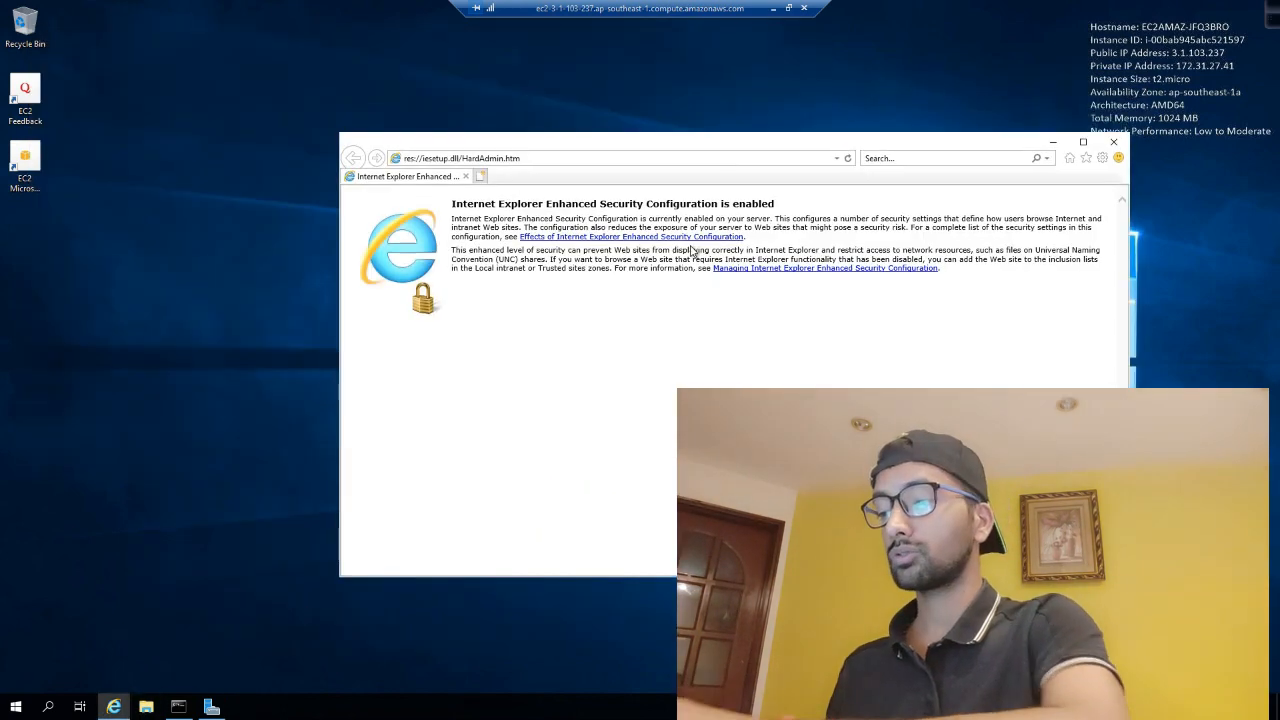
key("ctrl+j")
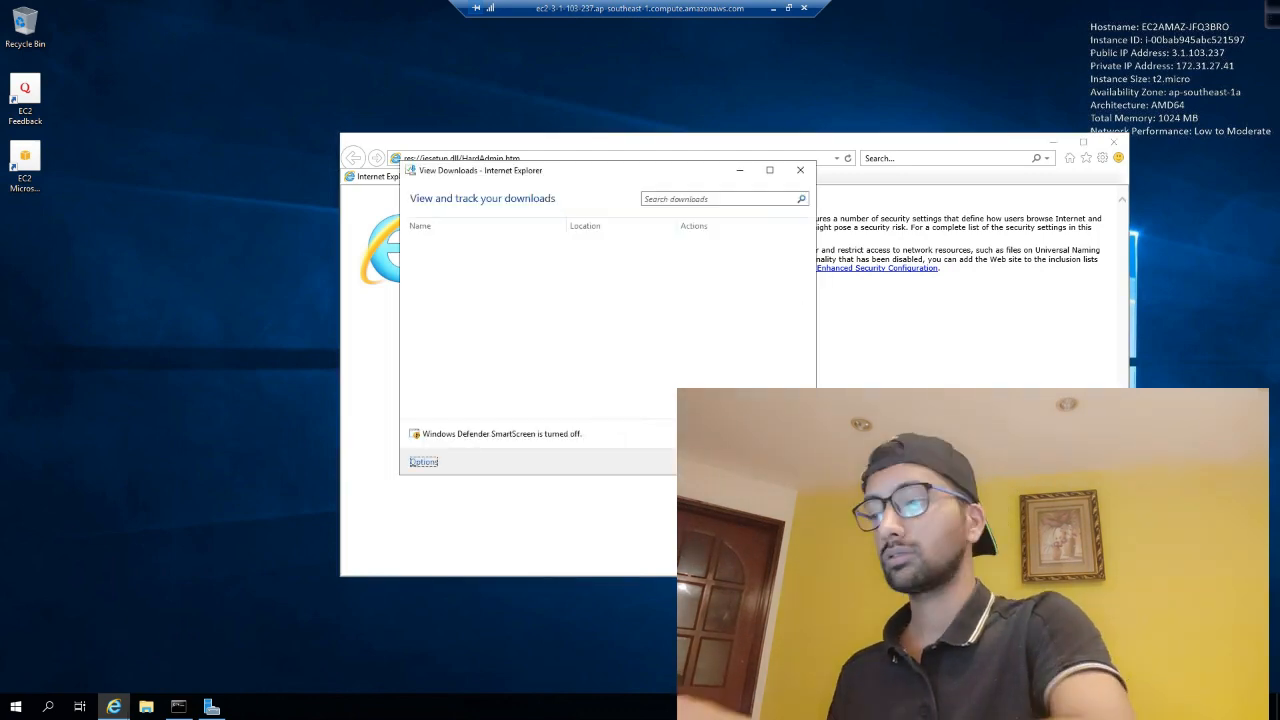
left_click(780, 461)
key("ctrl+h")
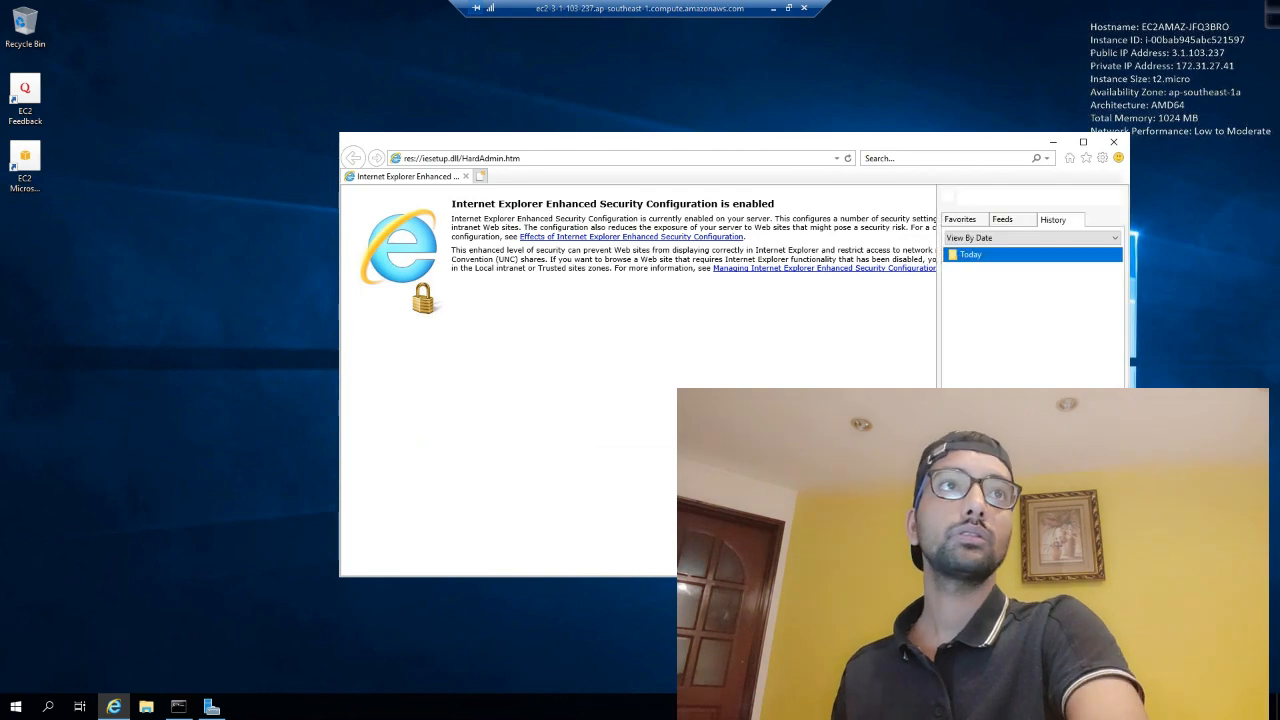
left_click(985, 255)
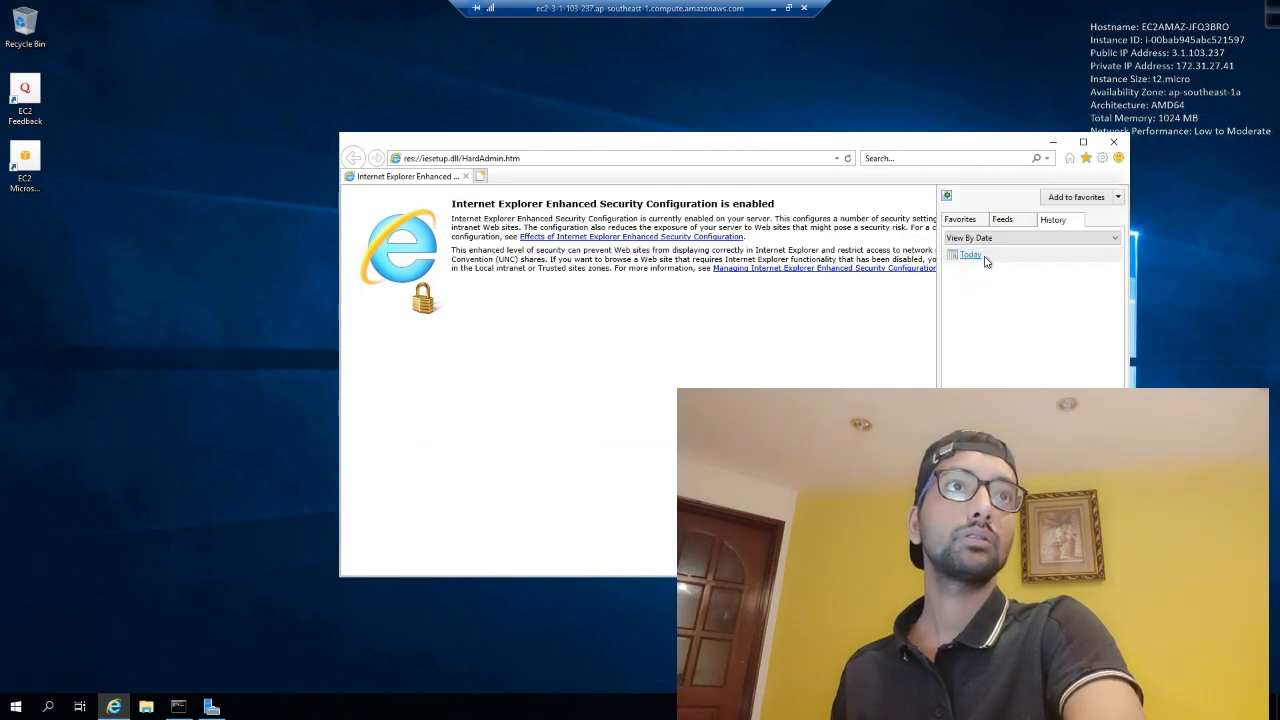
left_click(990, 271)
left_click(1011, 286)
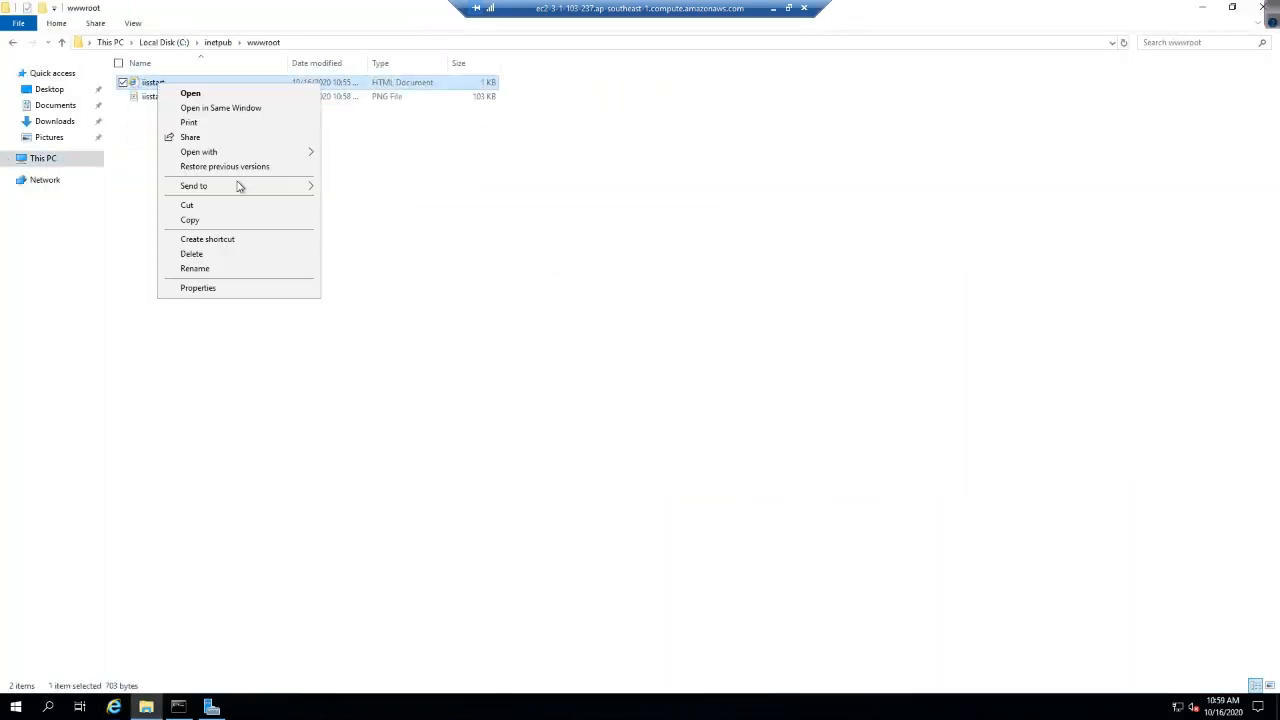
Open the iisstart PNG for editing in Paint and erase nearly the whole picture
right_click(148, 97)
left_click(190, 136)
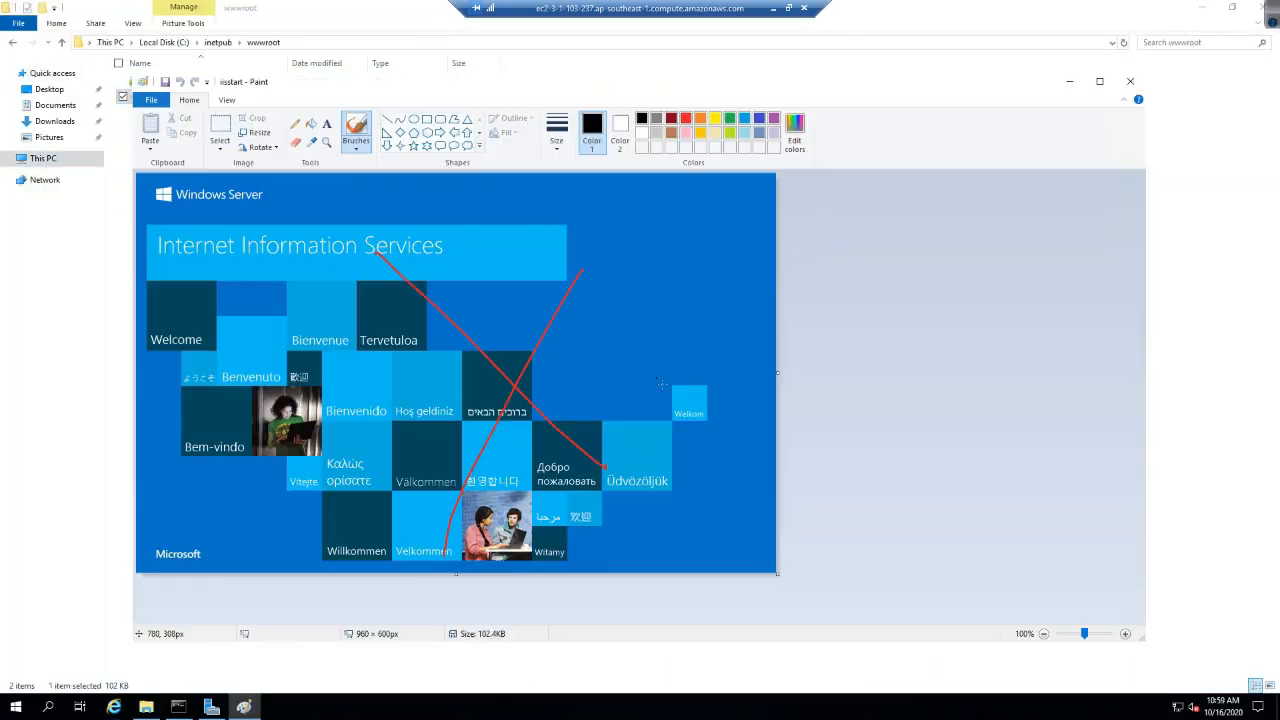
left_click_drag(776, 574, 864, 590)
key("ctrl+z")
left_click(220, 125)
left_click_drag(139, 174, 721, 565)
key("Delete")
Fill the erased area of the picture with indigo, replacing that fill with green
left_click(311, 124)
left_click(759, 118)
left_click(616, 257)
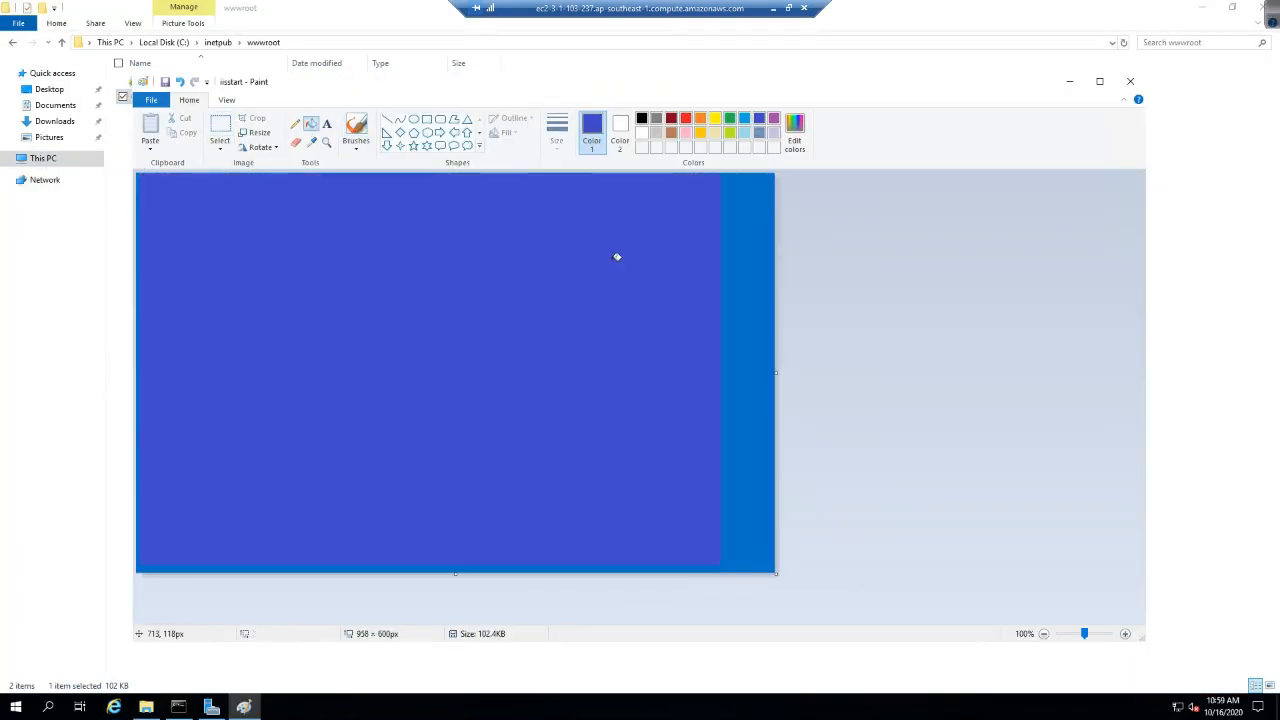
left_click(730, 118)
Add the black text "Hello Guys welcome to our YouTube Channel Network Shield" in a text box about 647 × 366 px
left_click(327, 124)
left_click(434, 118)
type("Hello Guys welcome to")
left_click_drag(291, 256, 622, 467)
type("our YouTube Channel Network Shield")
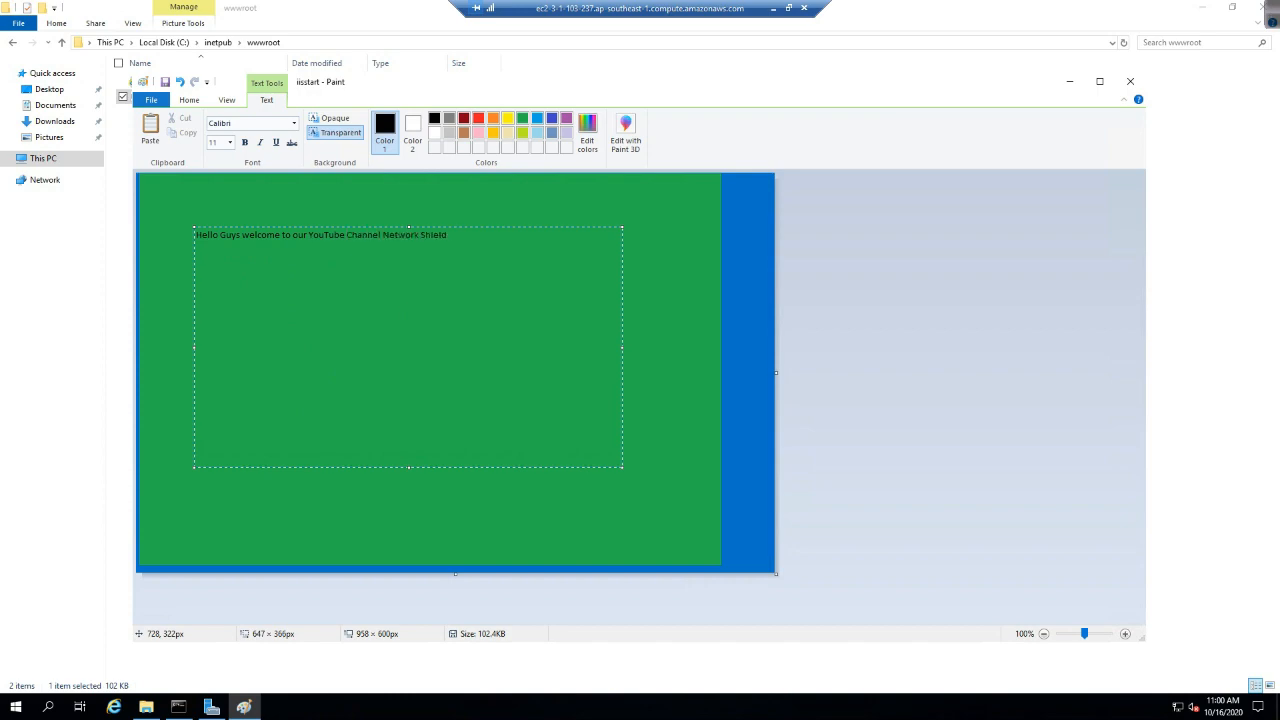
Change the font and size of the whole welcome text, adjust its text box and colour it red
key("ctrl+a")
left_click(294, 123)
left_click(250, 230)
left_click(230, 142)
left_click(222, 336)
left_click_drag(516, 336, 424, 336)
left_click(478, 118)
left_click(662, 397)
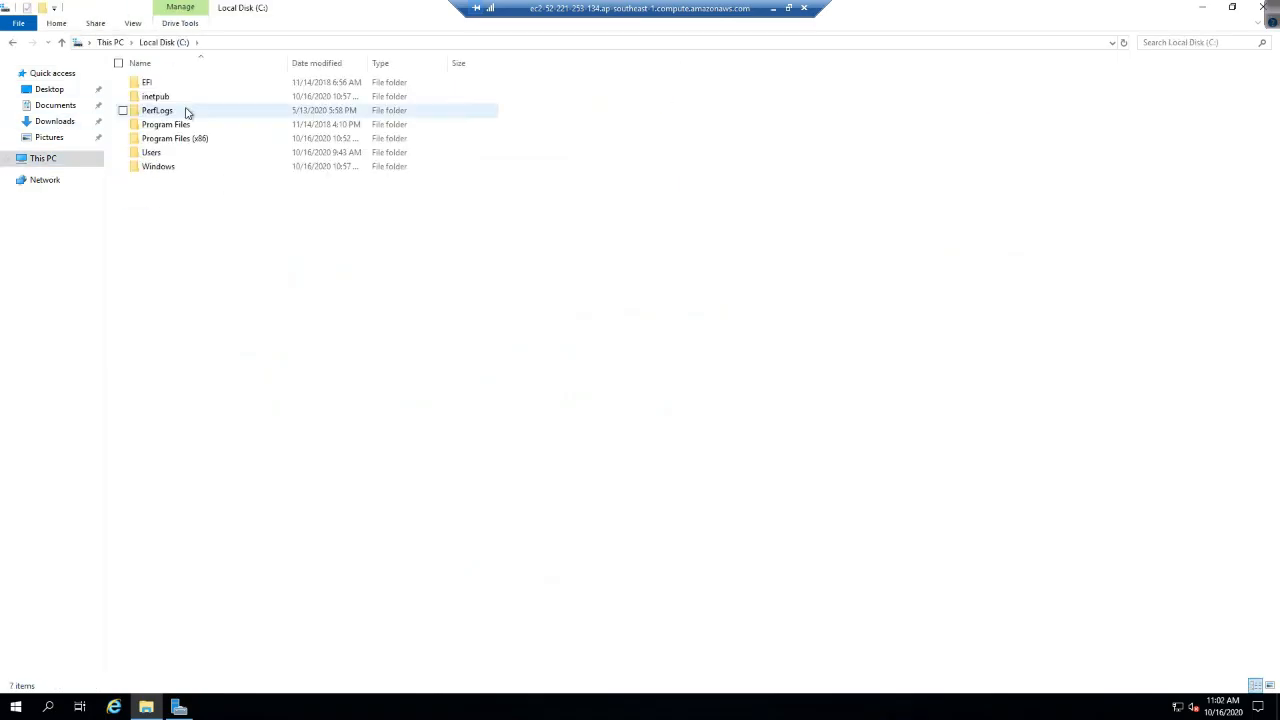
On the ap-southeast-1b instance, add the text "Hello I am your Application Server 2..." to the cleared iisstart picture from inetpub\wwwroot
double_click(155, 96)
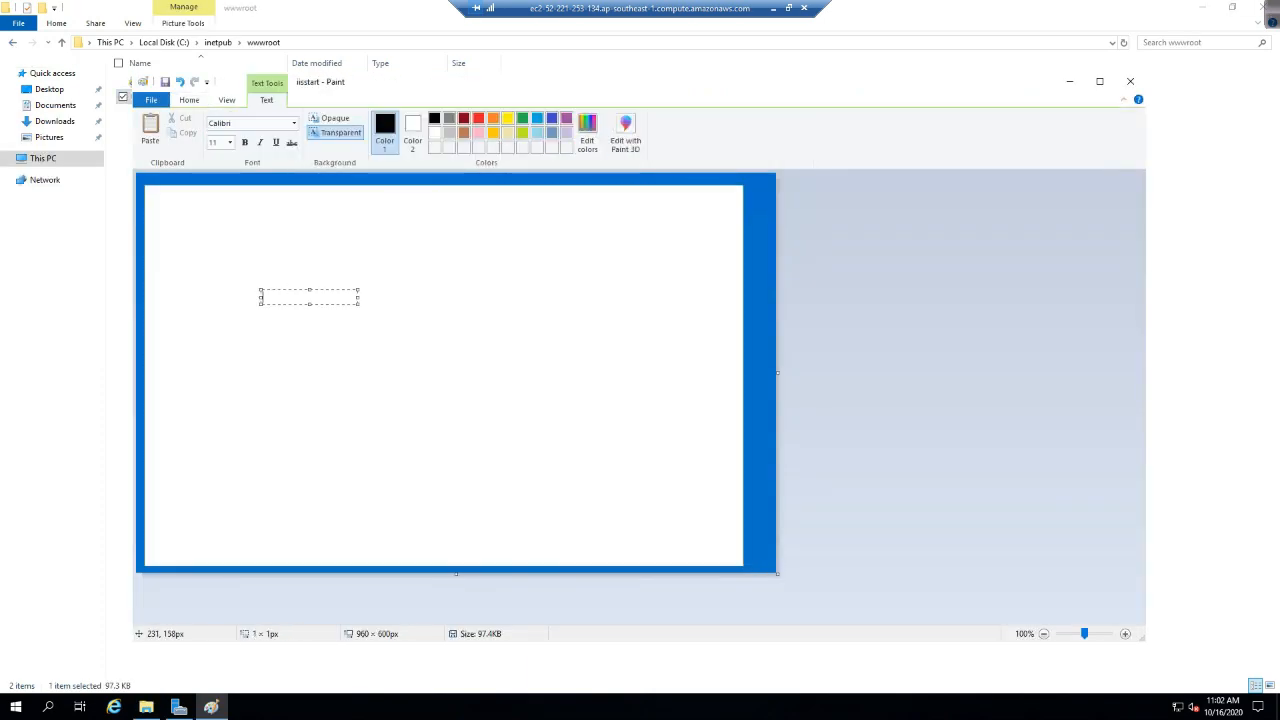
type("Hello I am your Application Server 2...")
left_click_drag(358, 318, 647, 470)
Change the font and size of the Application Server 2 text and colour it green
key("ctrl+a")
left_click(294, 123)
left_click(245, 142)
left_click_drag(476, 300, 416, 300)
left_click(522, 118)
left_click(230, 142)
left_click(222, 276)
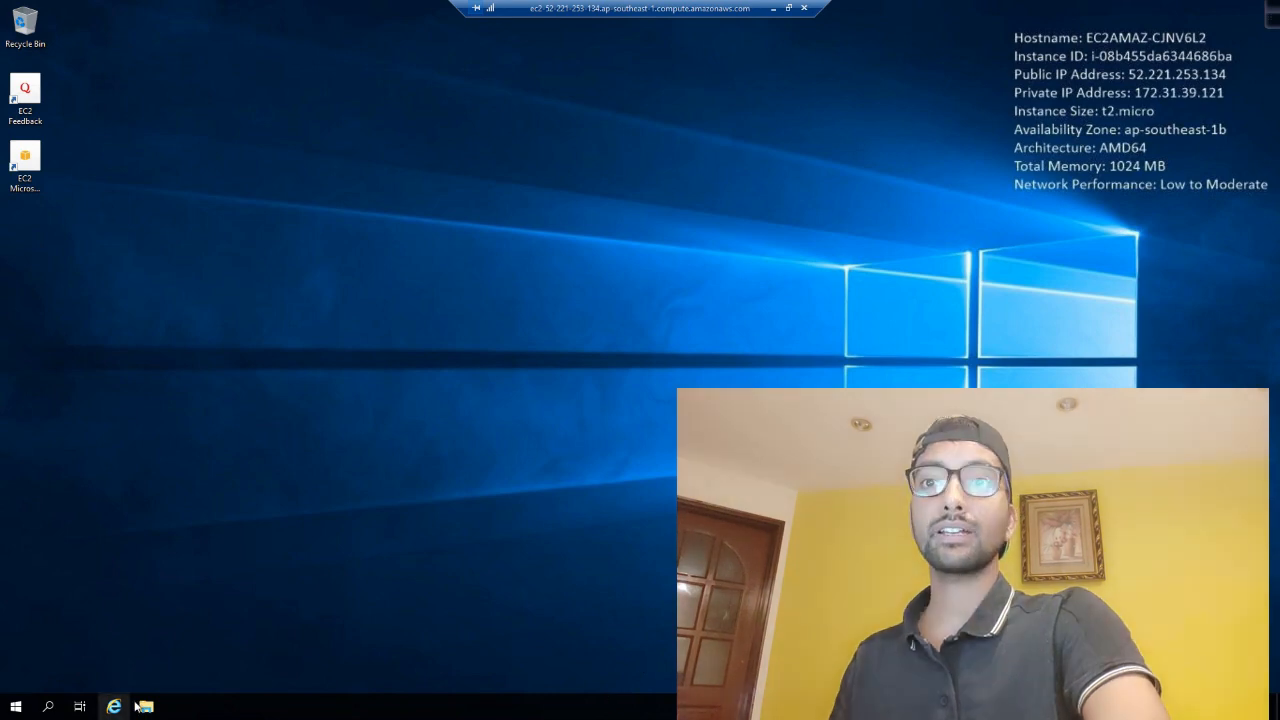
Reopen the iisstart picture from C:\inetpub\wwwroot on the ap-southeast-1b instance to check its saved content
left_click(146, 707)
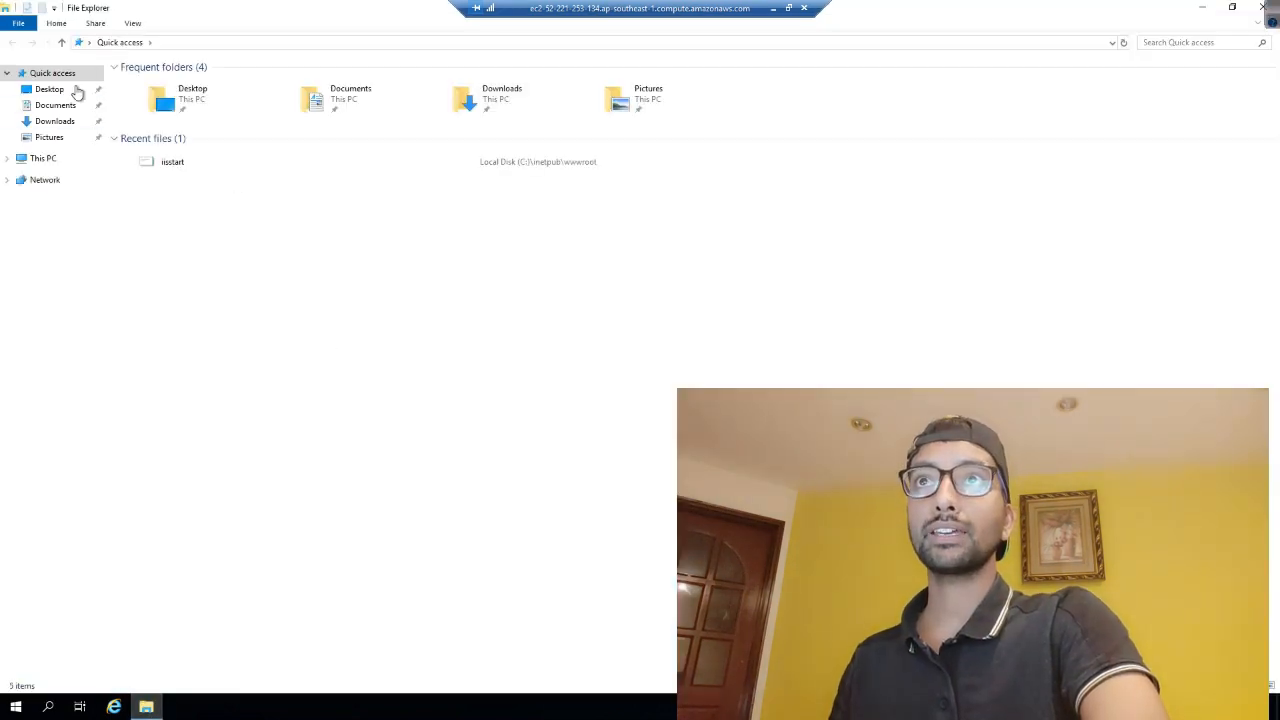
left_click(43, 160)
double_click(185, 190)
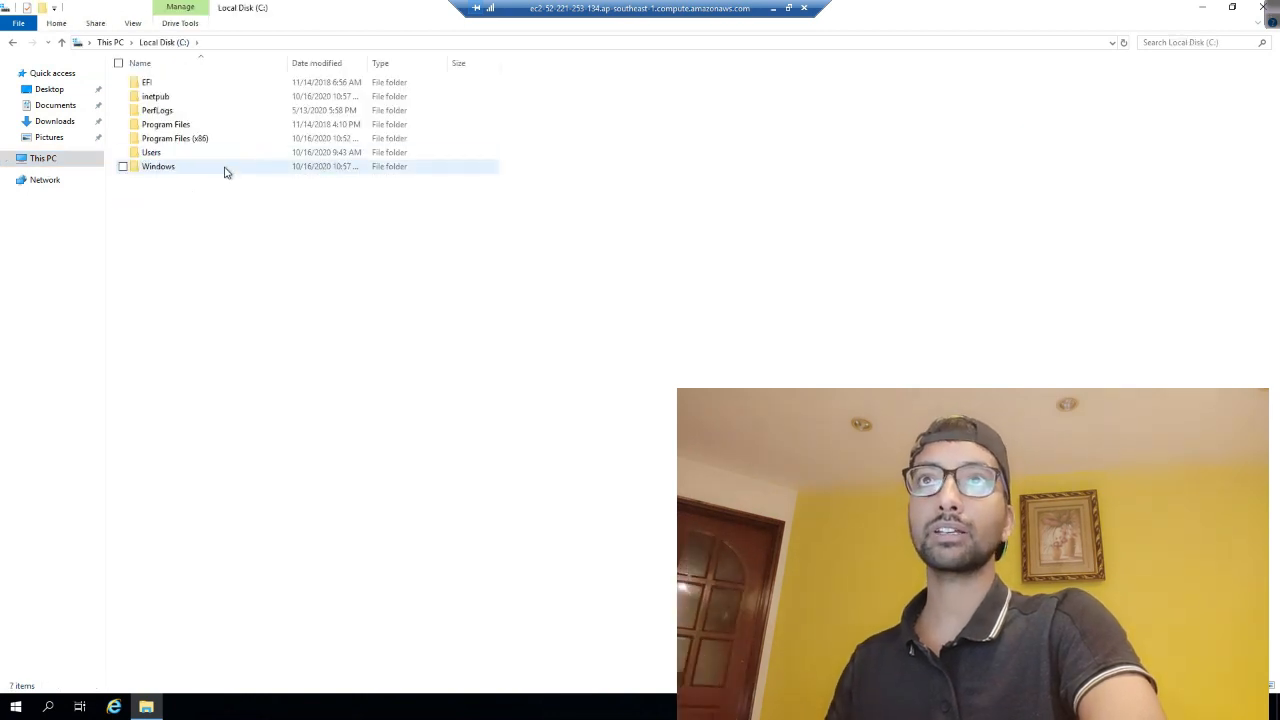
left_click(160, 100)
double_click(162, 100)
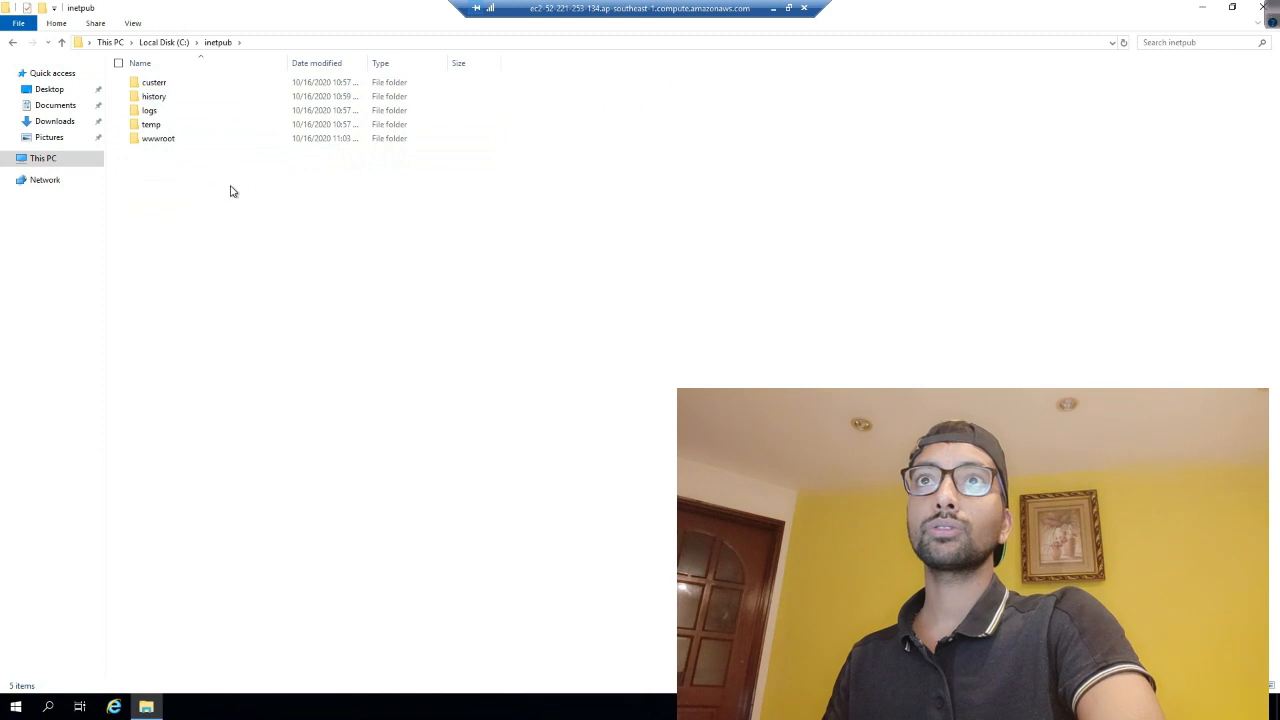
double_click(171, 137)
double_click(160, 97)
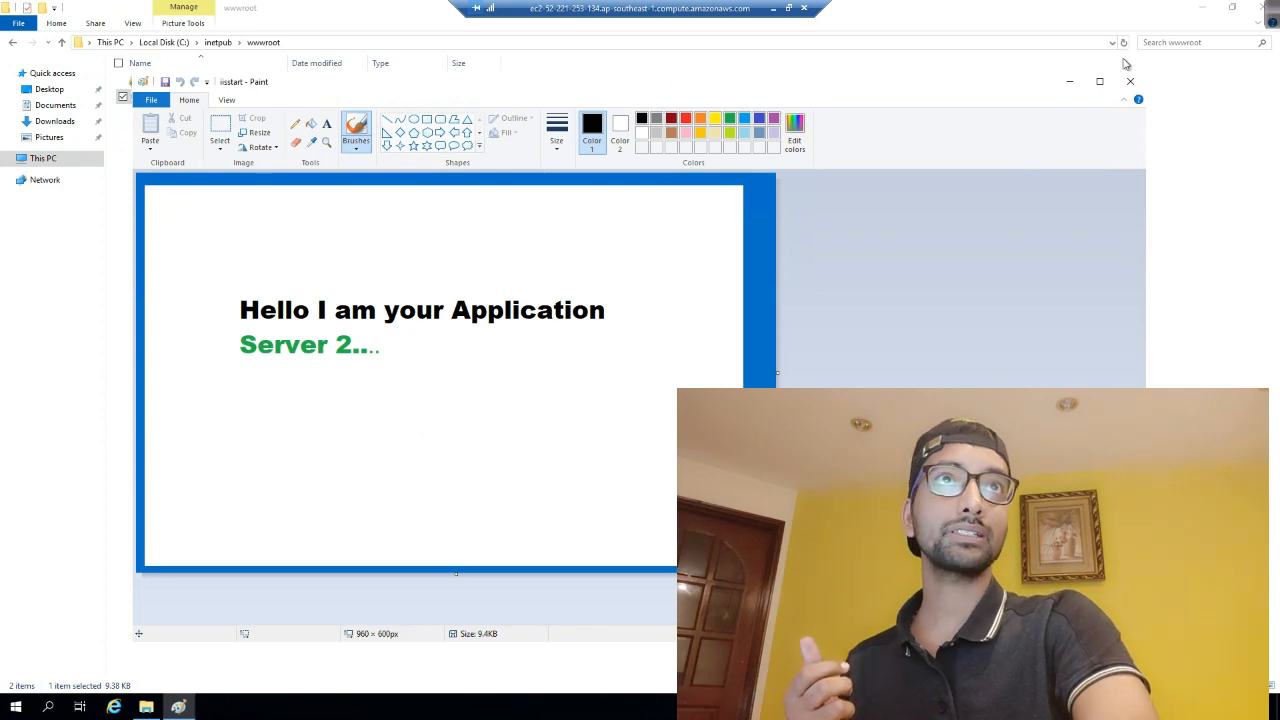
Switch to the ap-southeast-1a instance and close its iisstart picture and folder window, saving the picture's changes
left_click(773, 9)
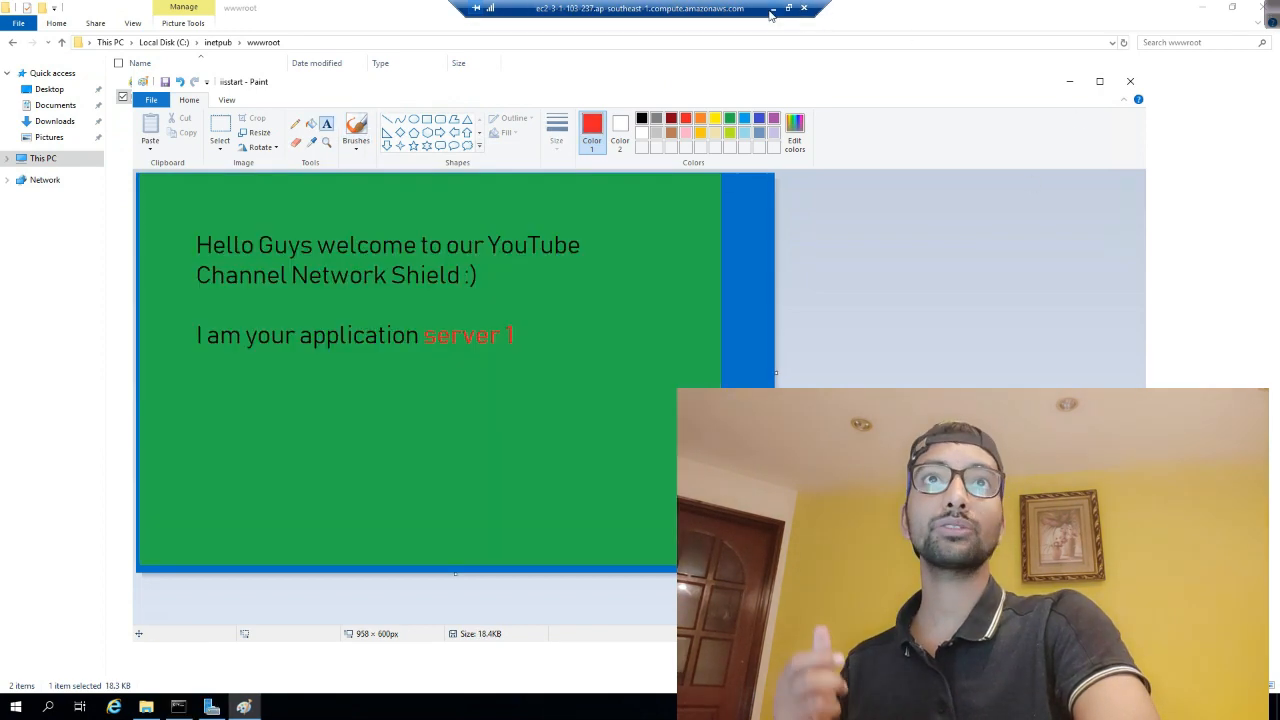
left_click(480, 364)
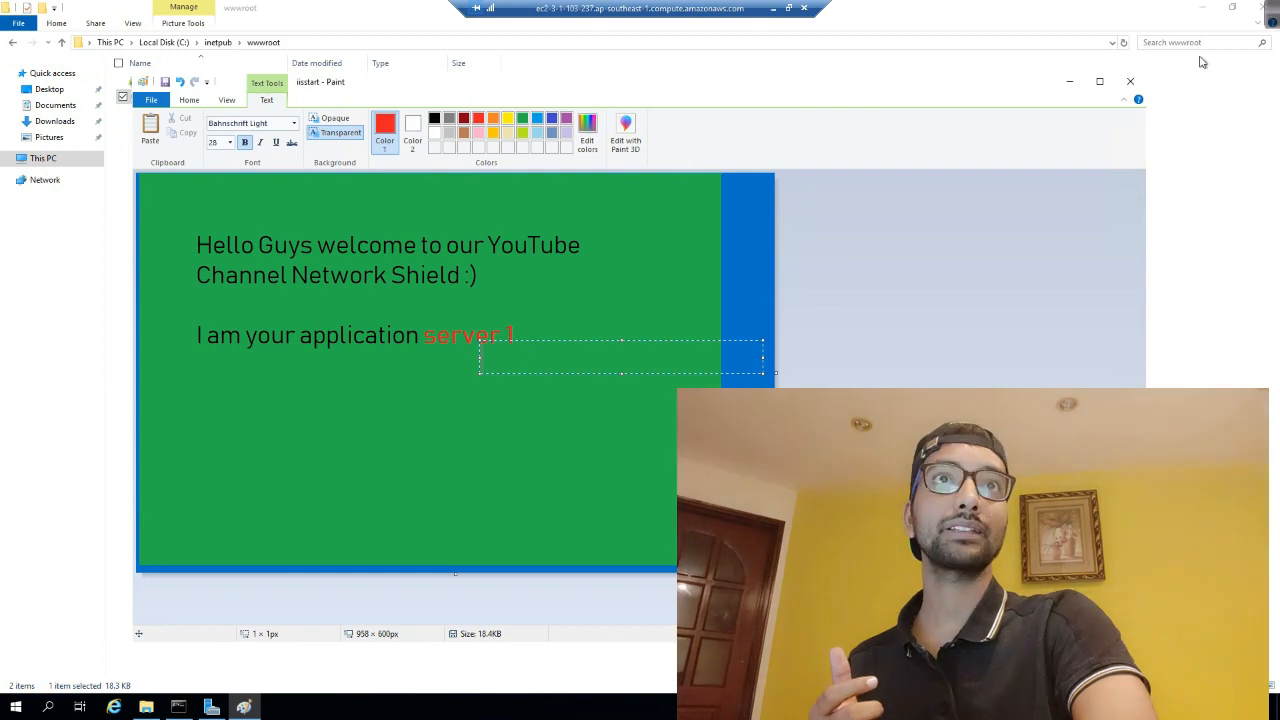
left_click(1265, 8)
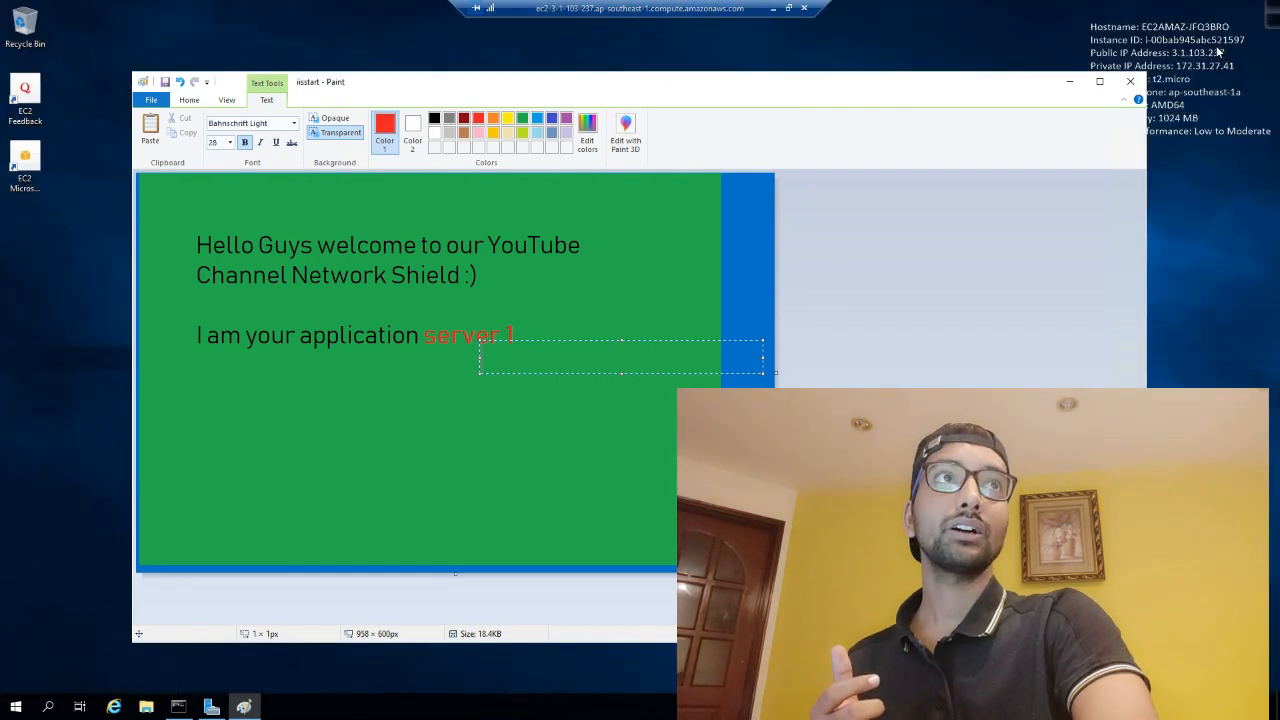
left_click(1130, 81)
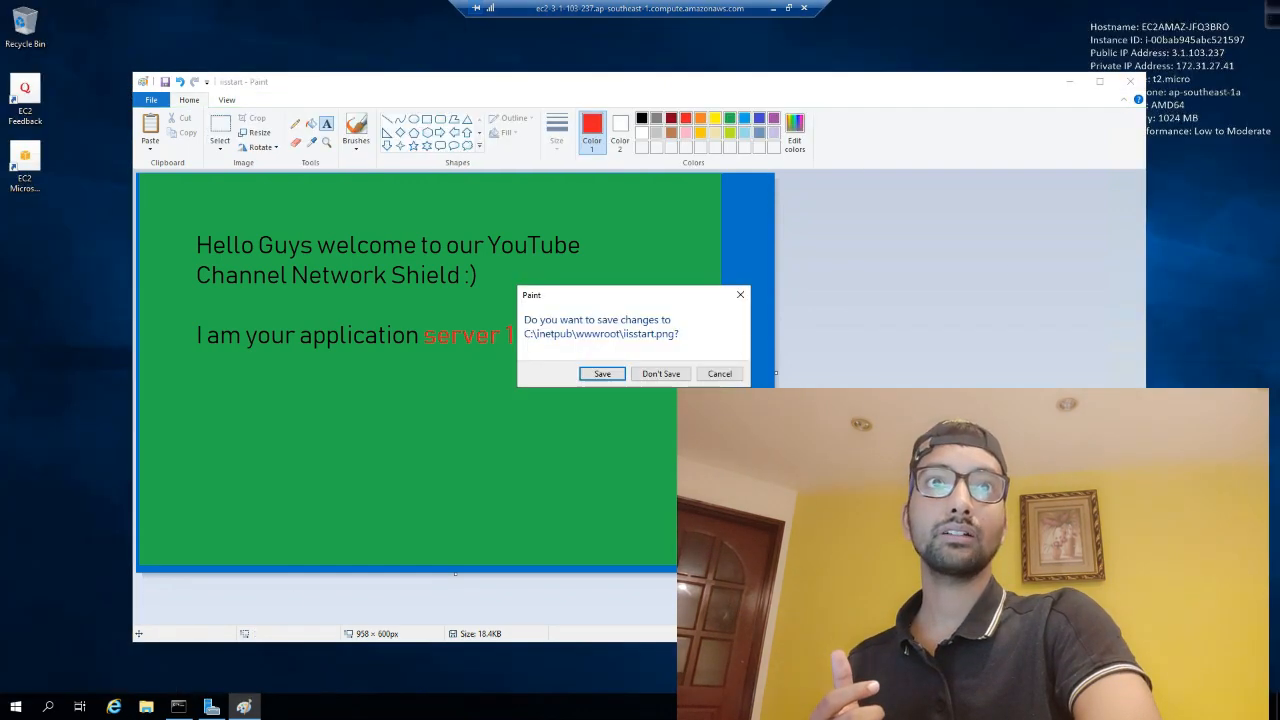
left_click(604, 373)
Reopen iisstart.png from C:\inetpub\wwwroot on the ap-southeast-1a instance, check the saved picture, and close it
left_click(145, 708)
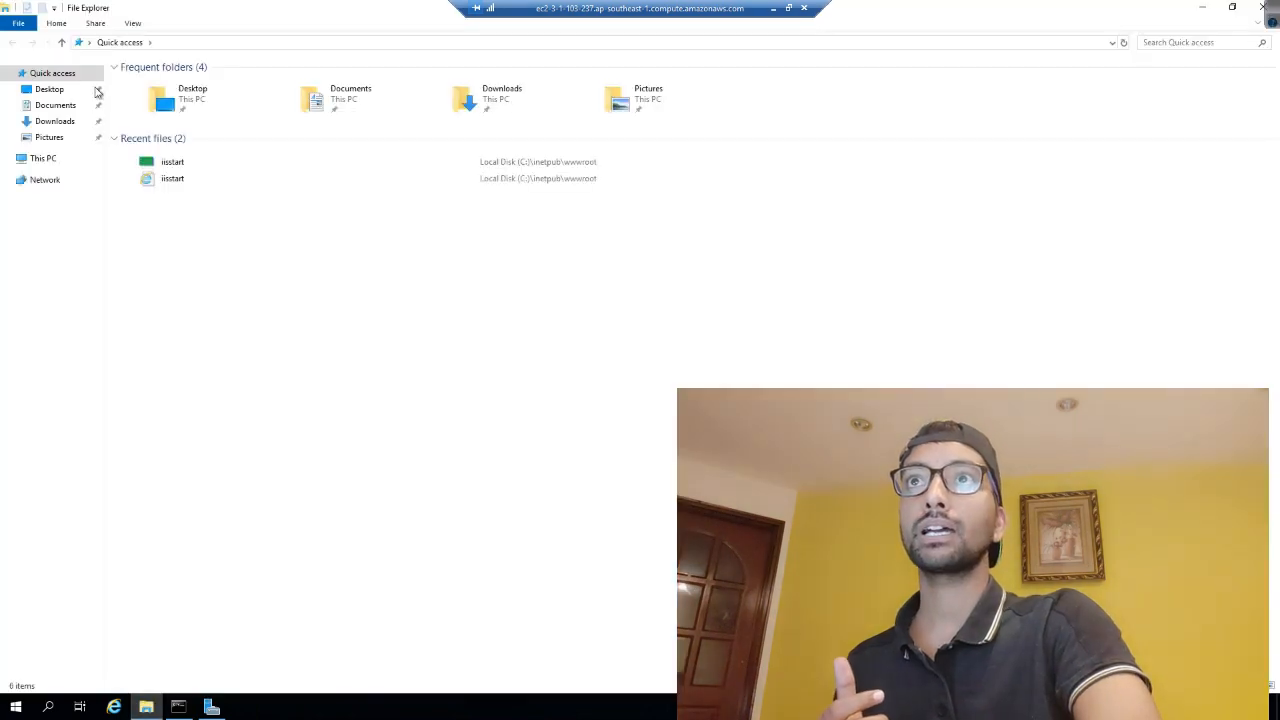
left_click(44, 159)
double_click(160, 179)
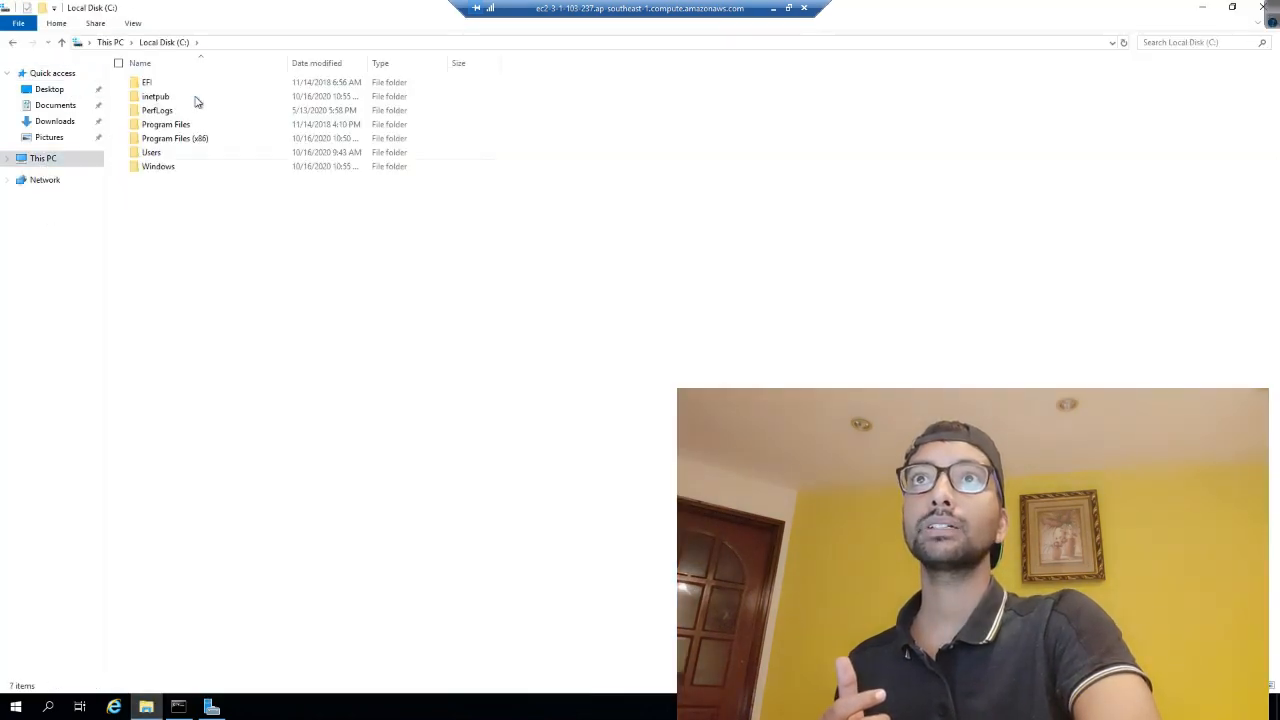
double_click(166, 100)
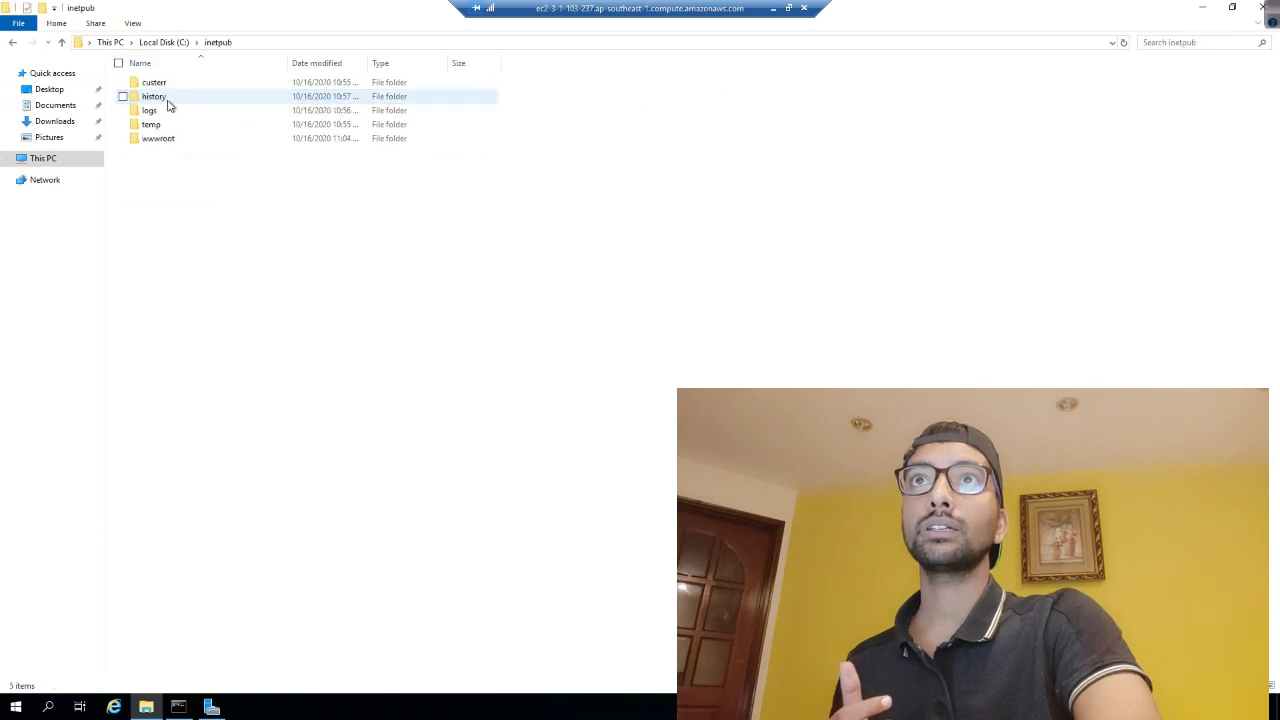
double_click(162, 140)
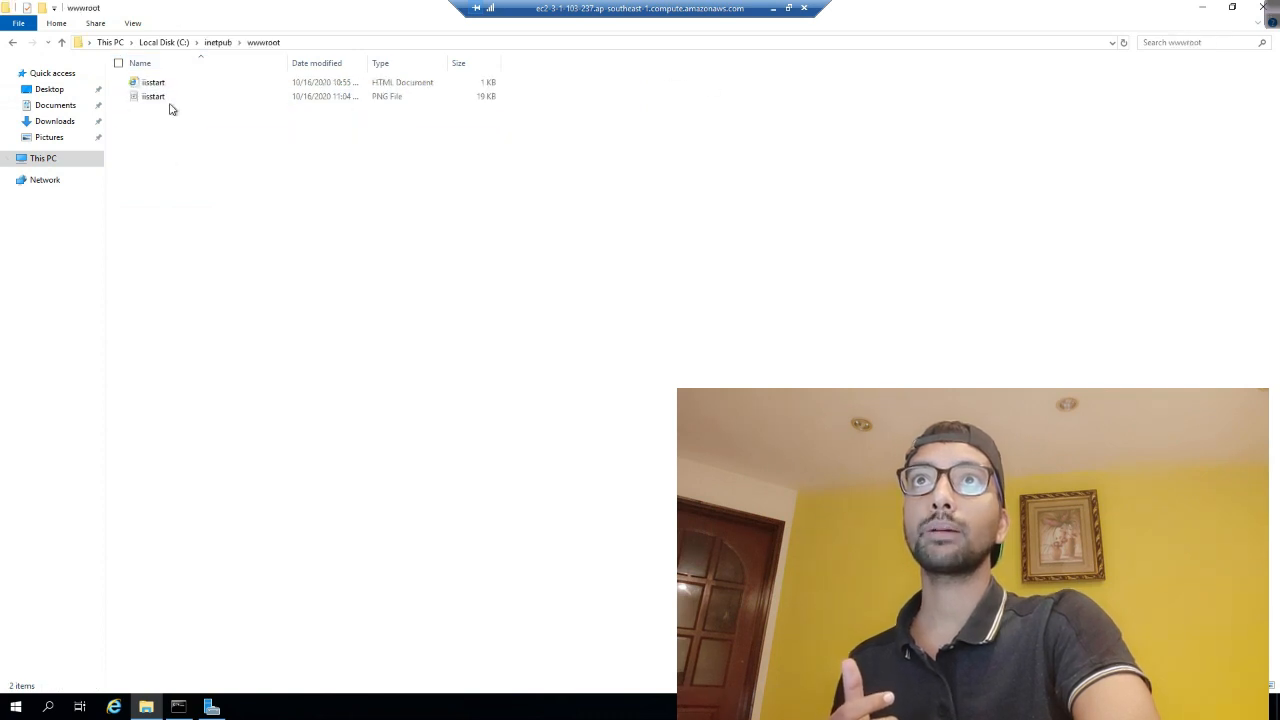
left_click(154, 99)
double_click(154, 96)
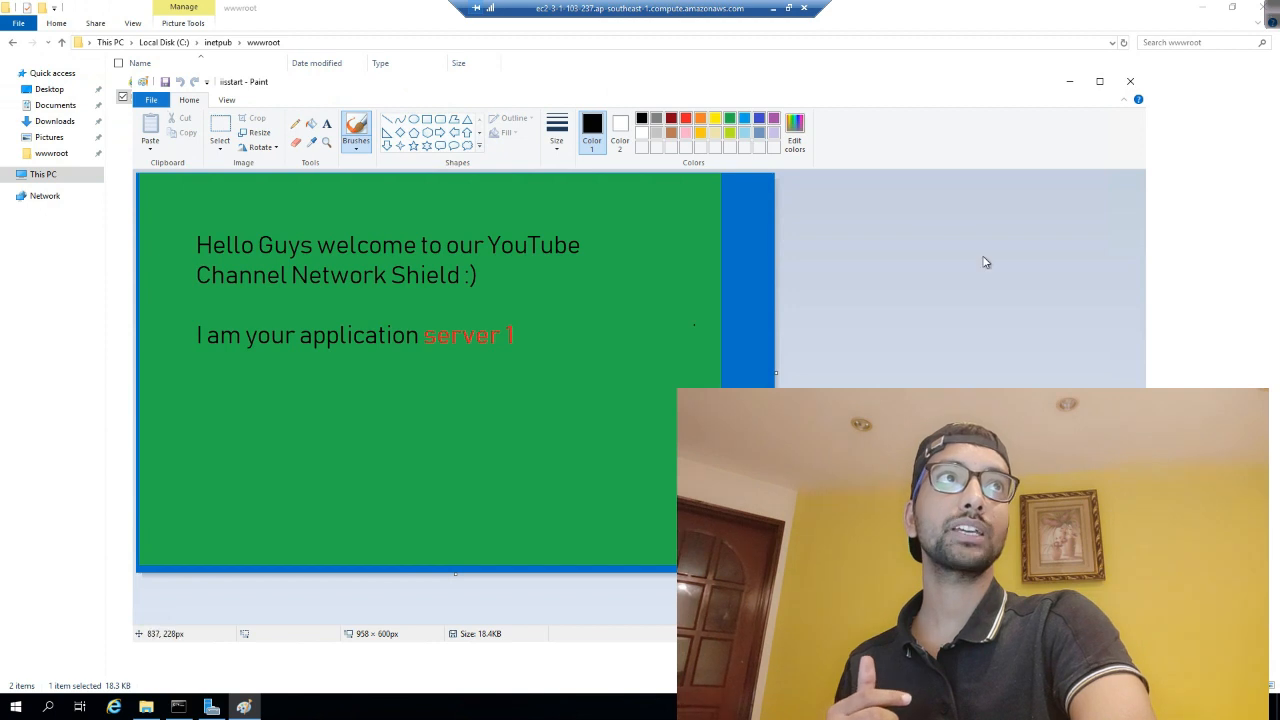
left_click(1260, 8)
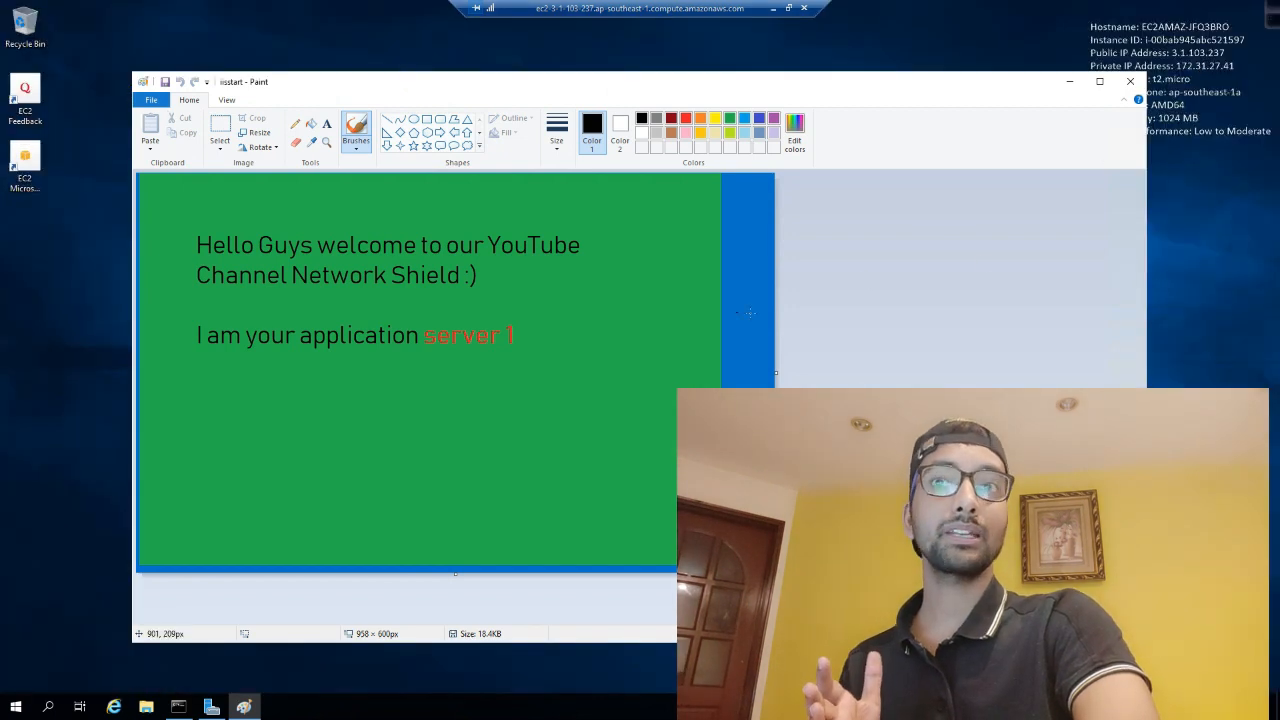
left_click(1130, 81)
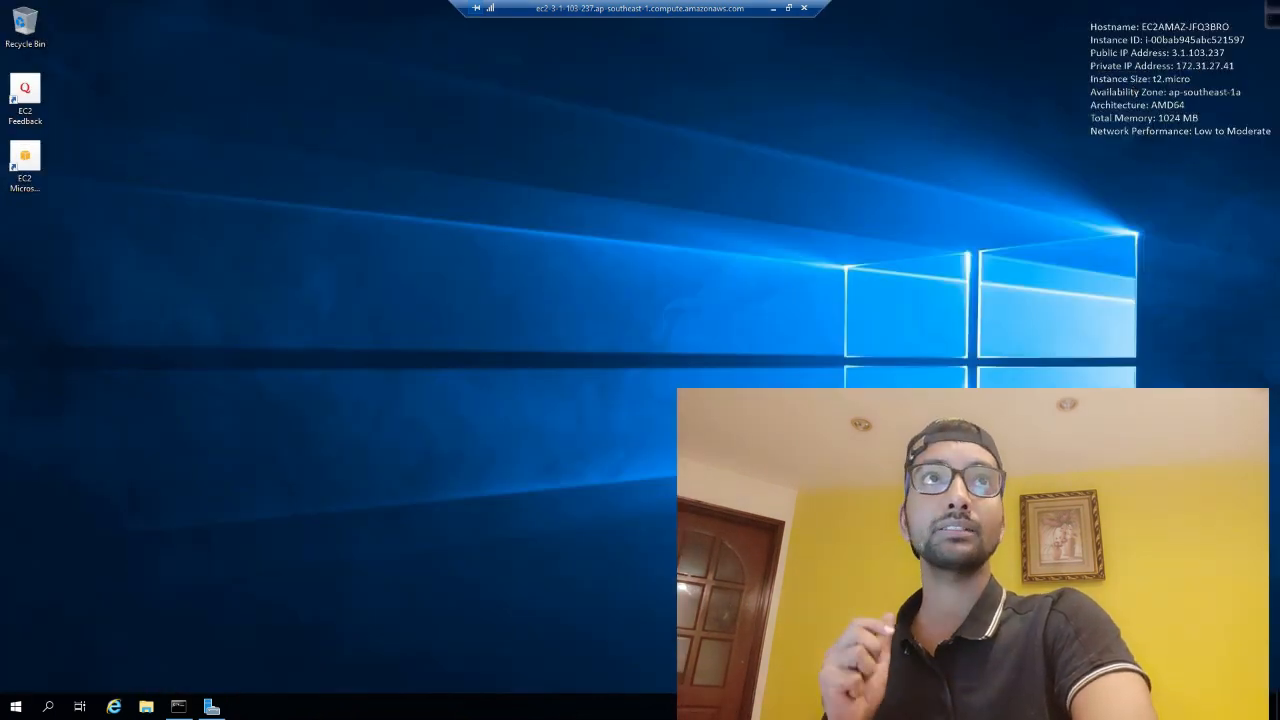
Return to the EC2 console in the browser and show the load balancing target groups
left_click(773, 8)
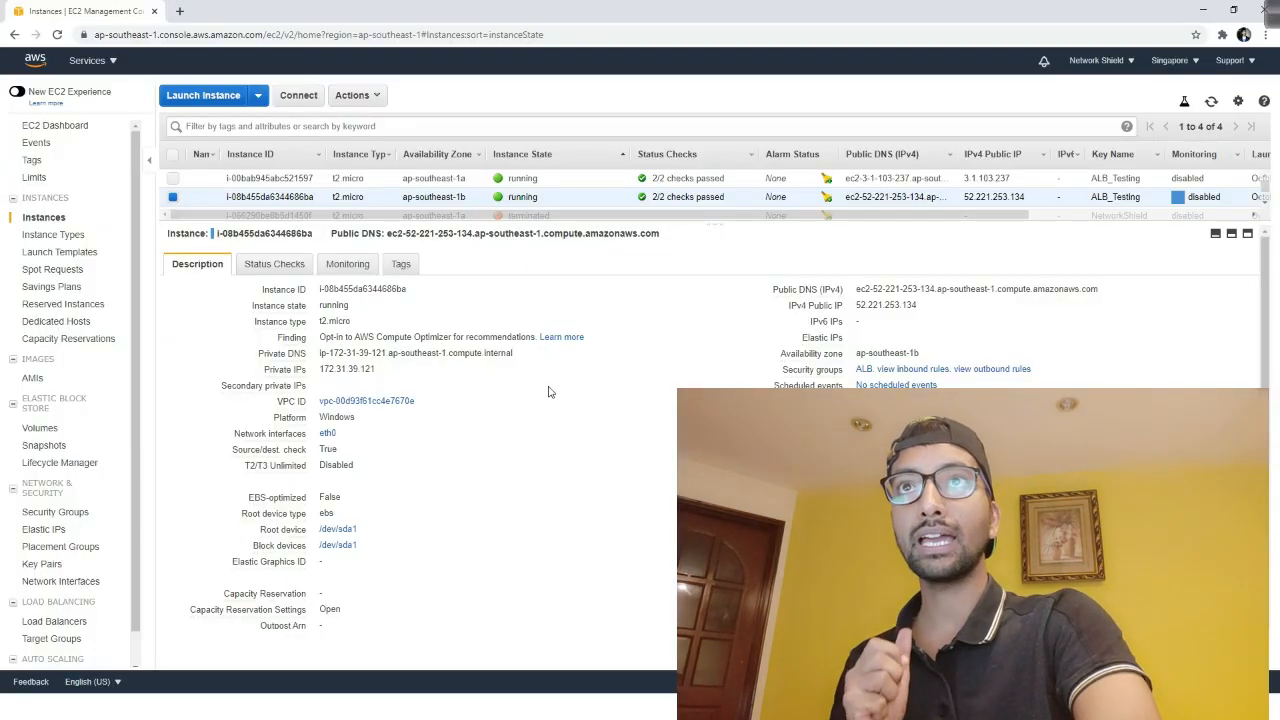
left_click_drag(140, 203, 134, 274)
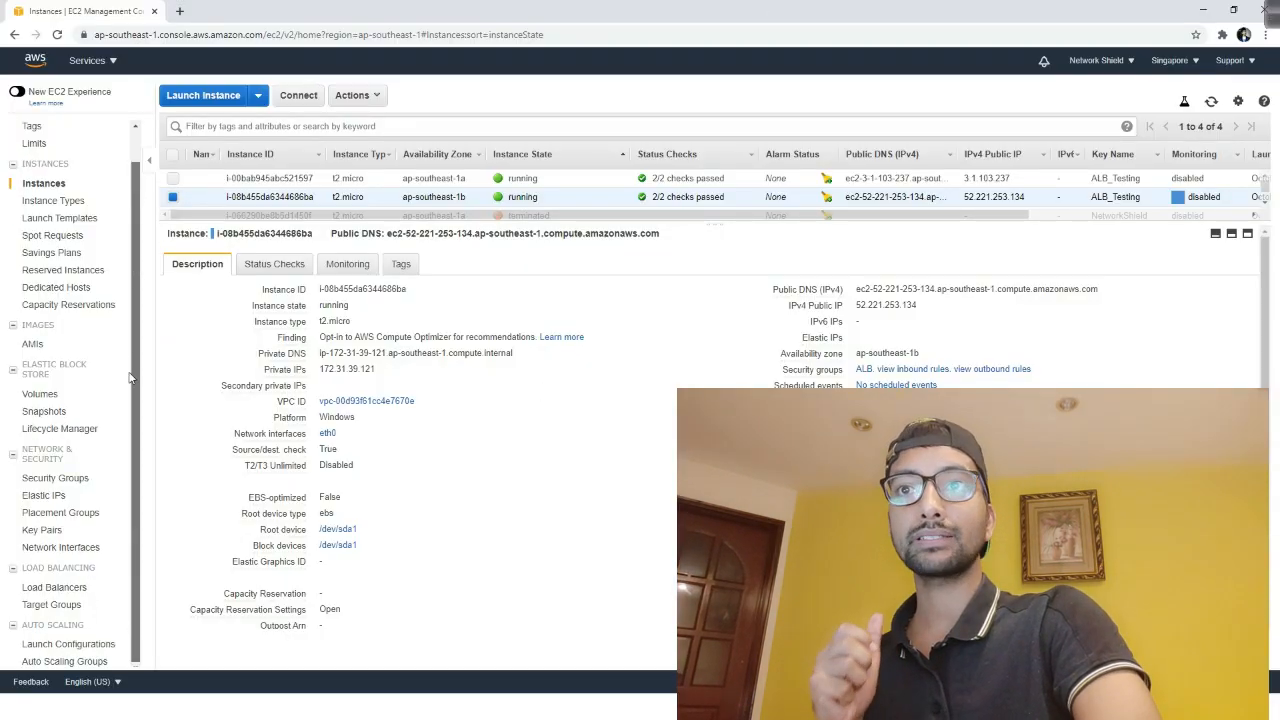
left_click(58, 606)
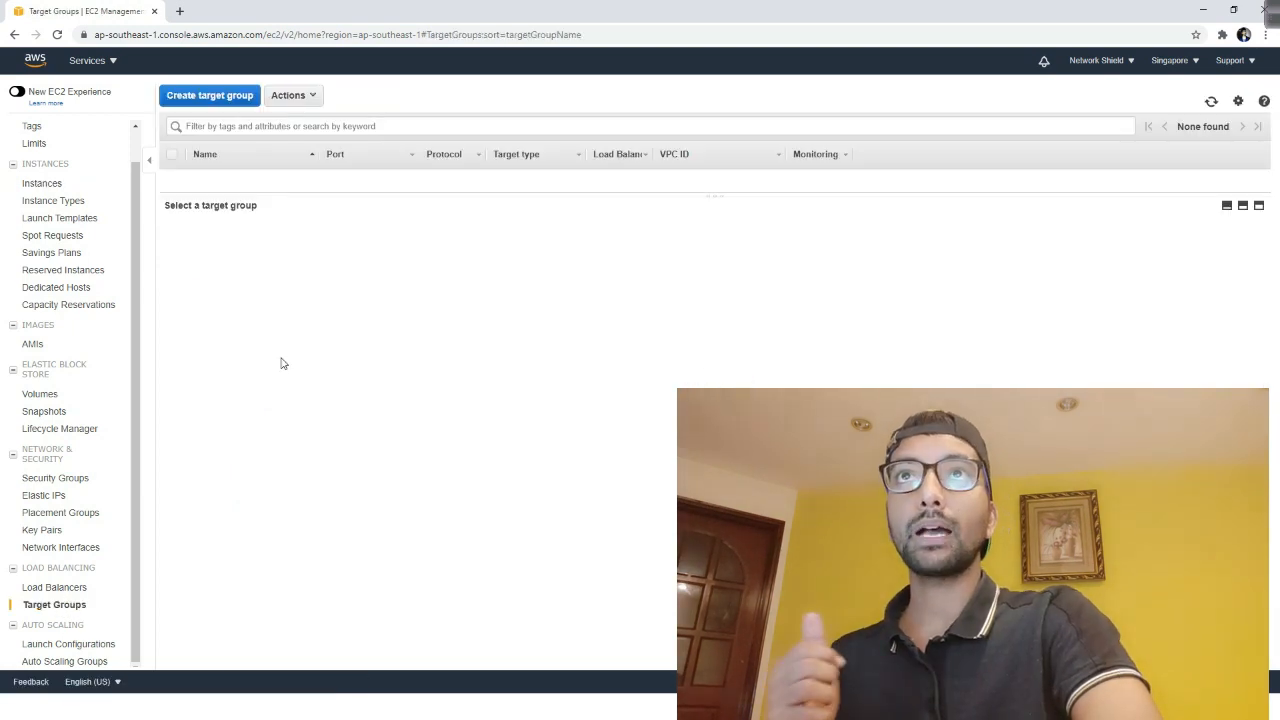
Start creating a target group and name it ApplicationTargetGroup
left_click(209, 95)
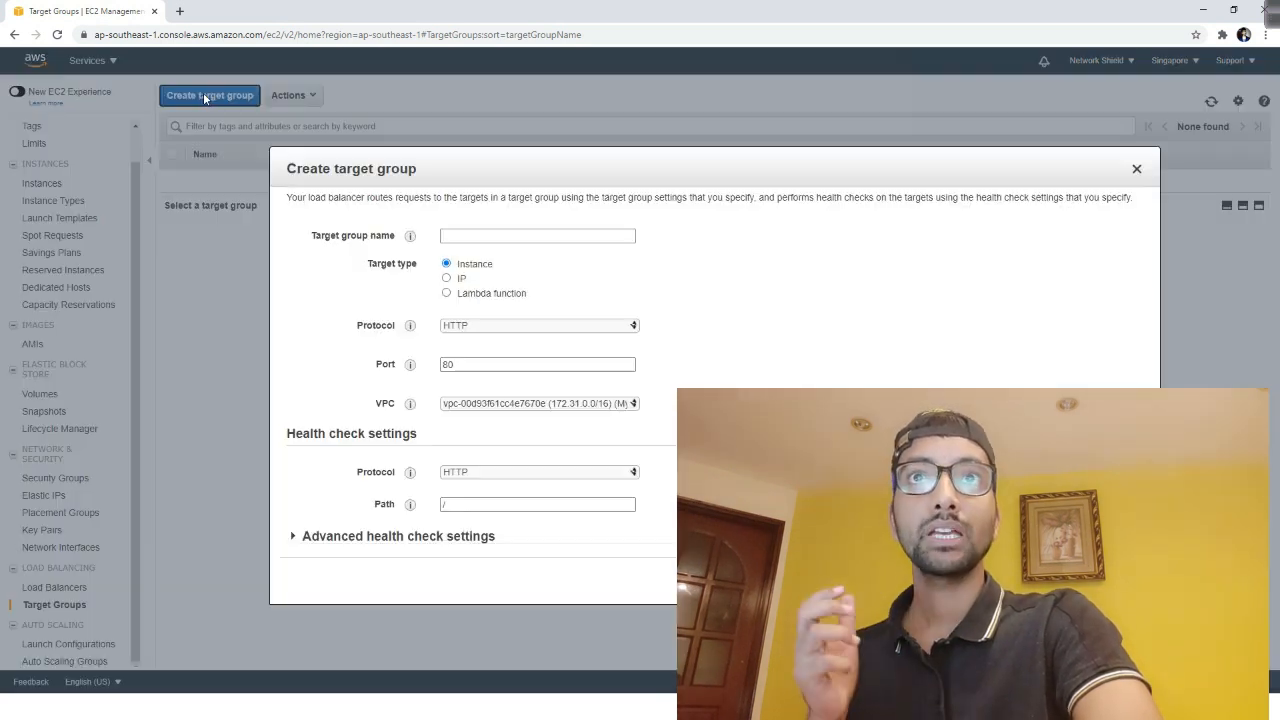
left_click(478, 243)
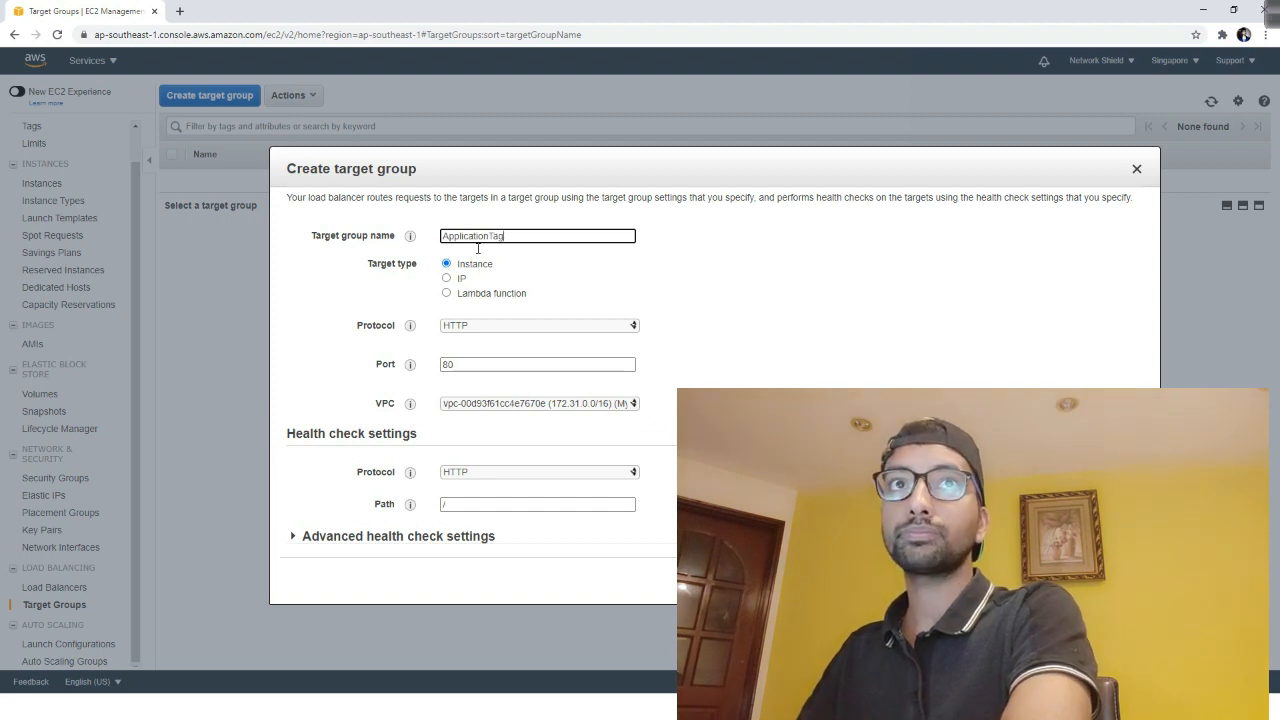
type("get")
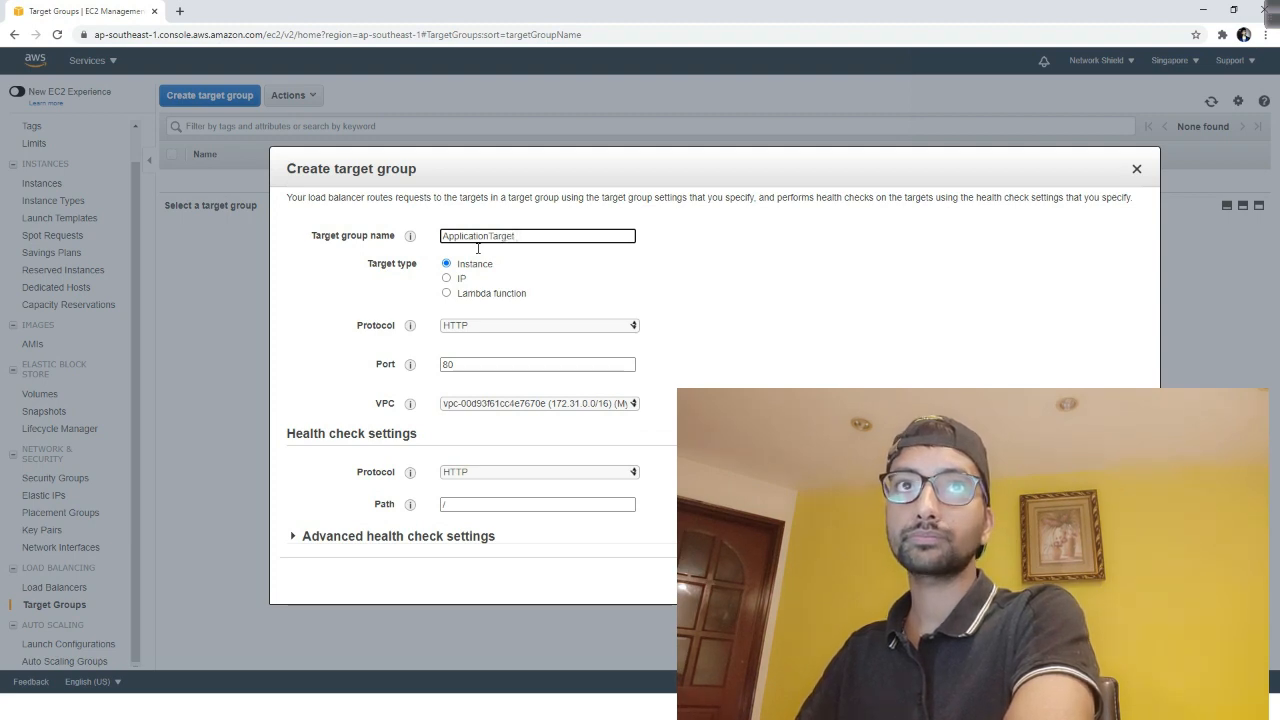
type("Group")
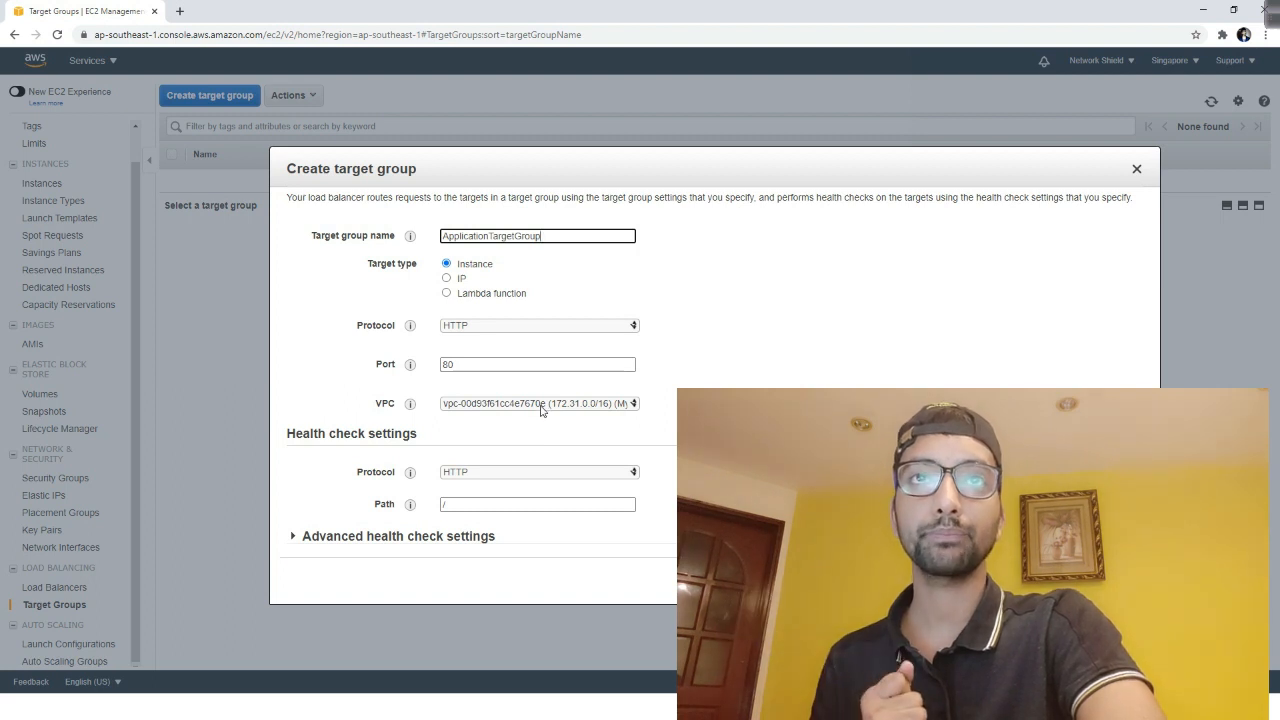
Choose HTTP as the target group's protocol, keep port 80, and select the default VPC (172.31.0.0/16)
left_click(476, 327)
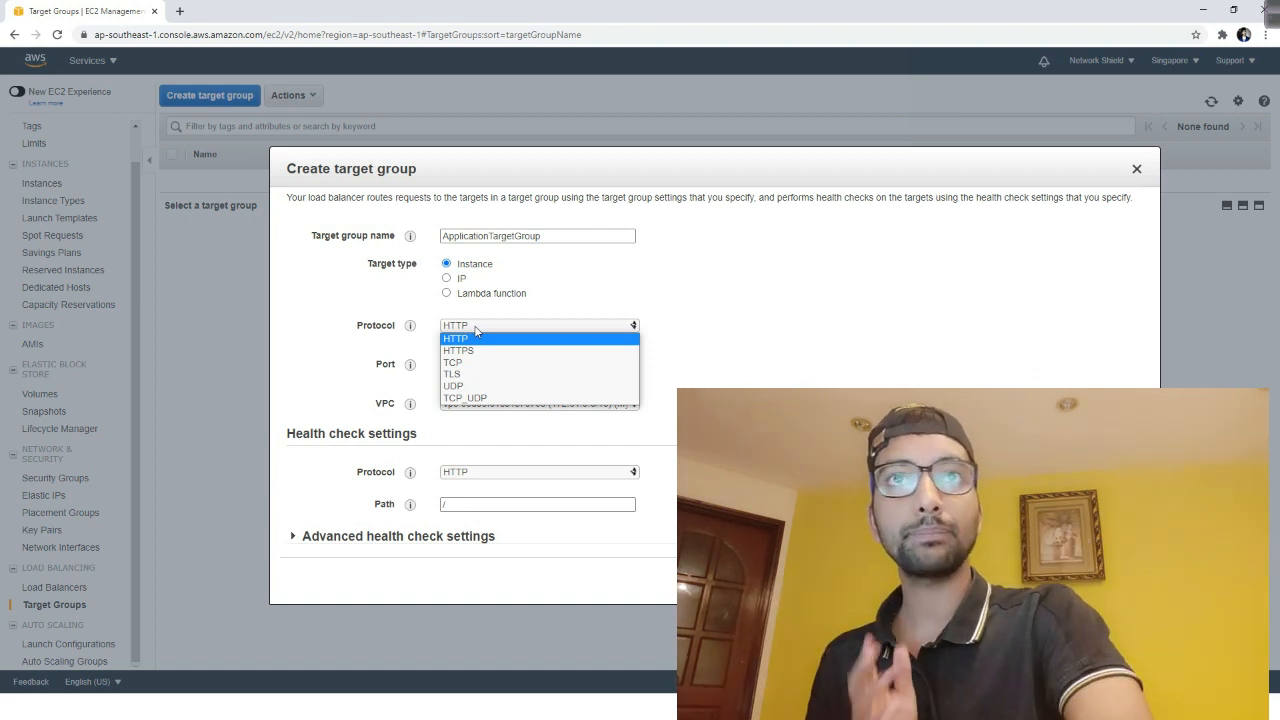
left_click(460, 341)
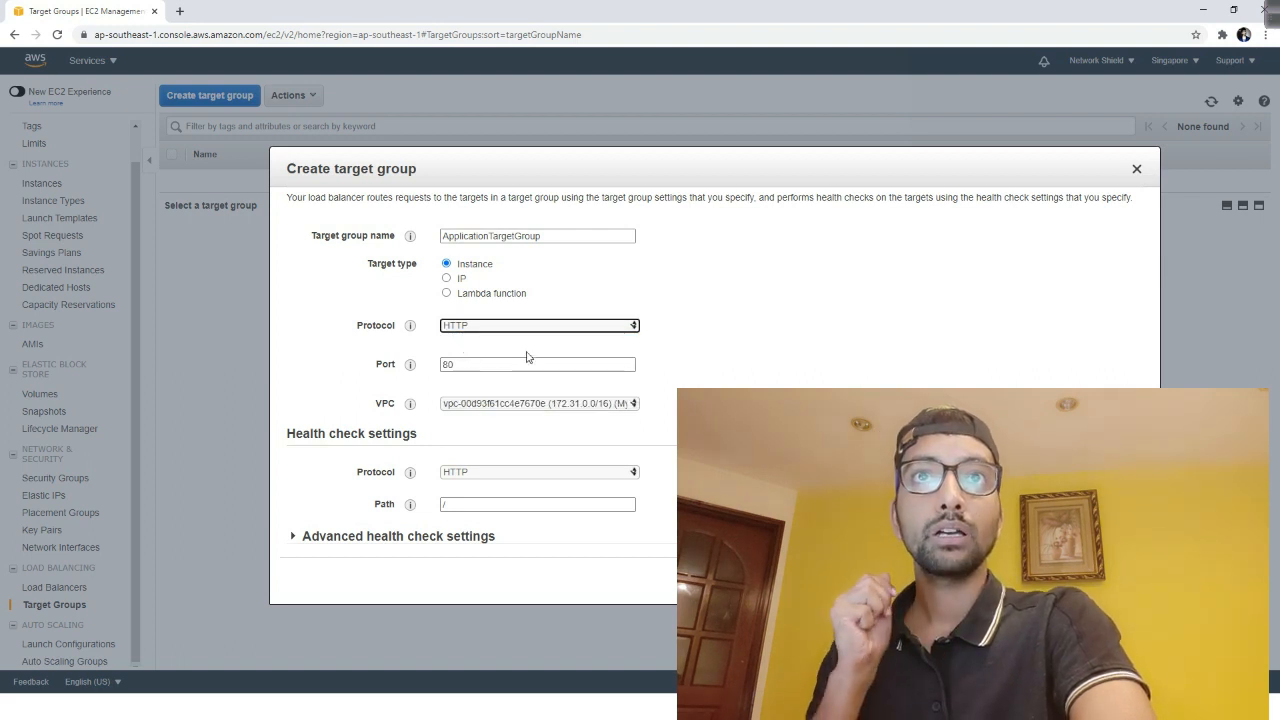
left_click_drag(457, 368, 423, 369)
left_click(764, 378)
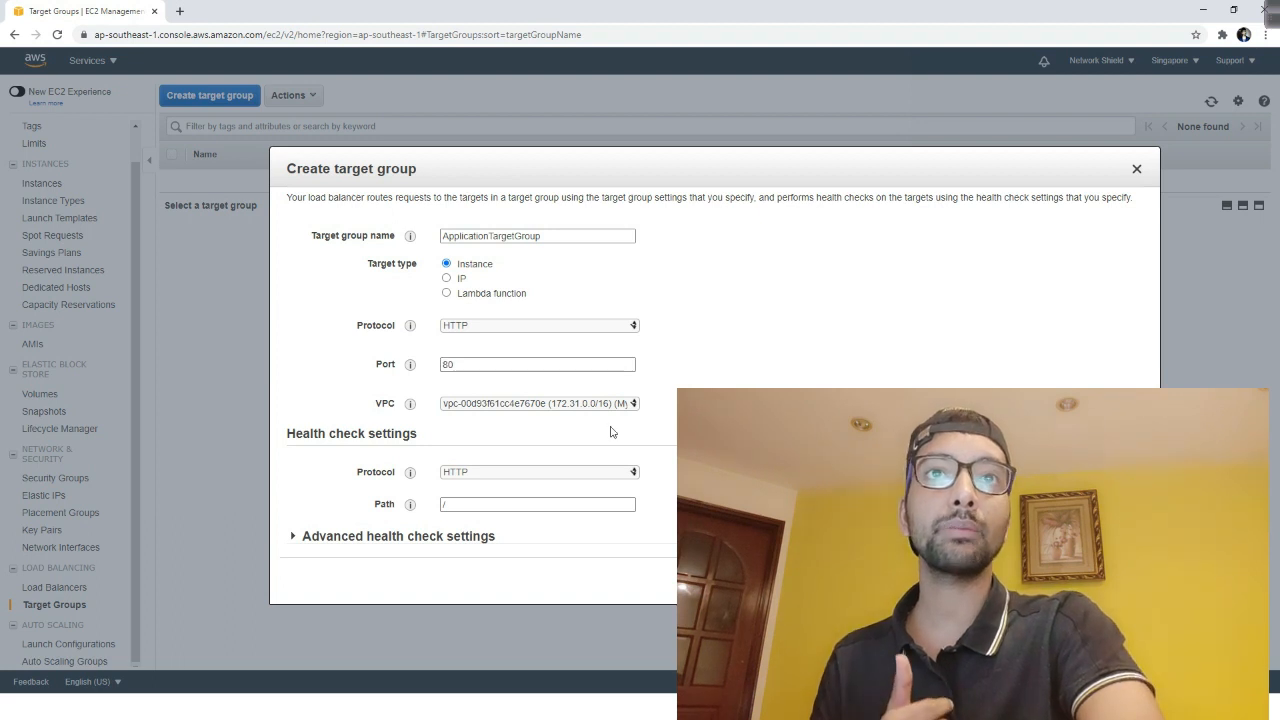
left_click(583, 404)
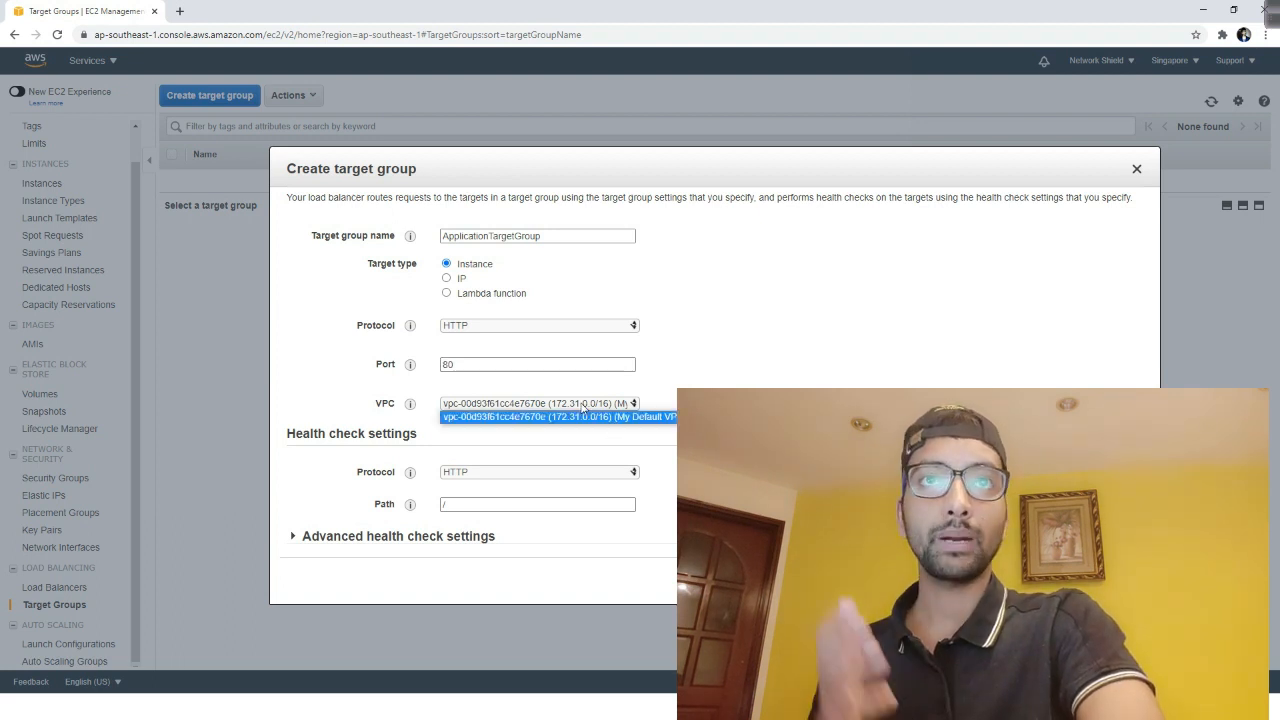
left_click(583, 407)
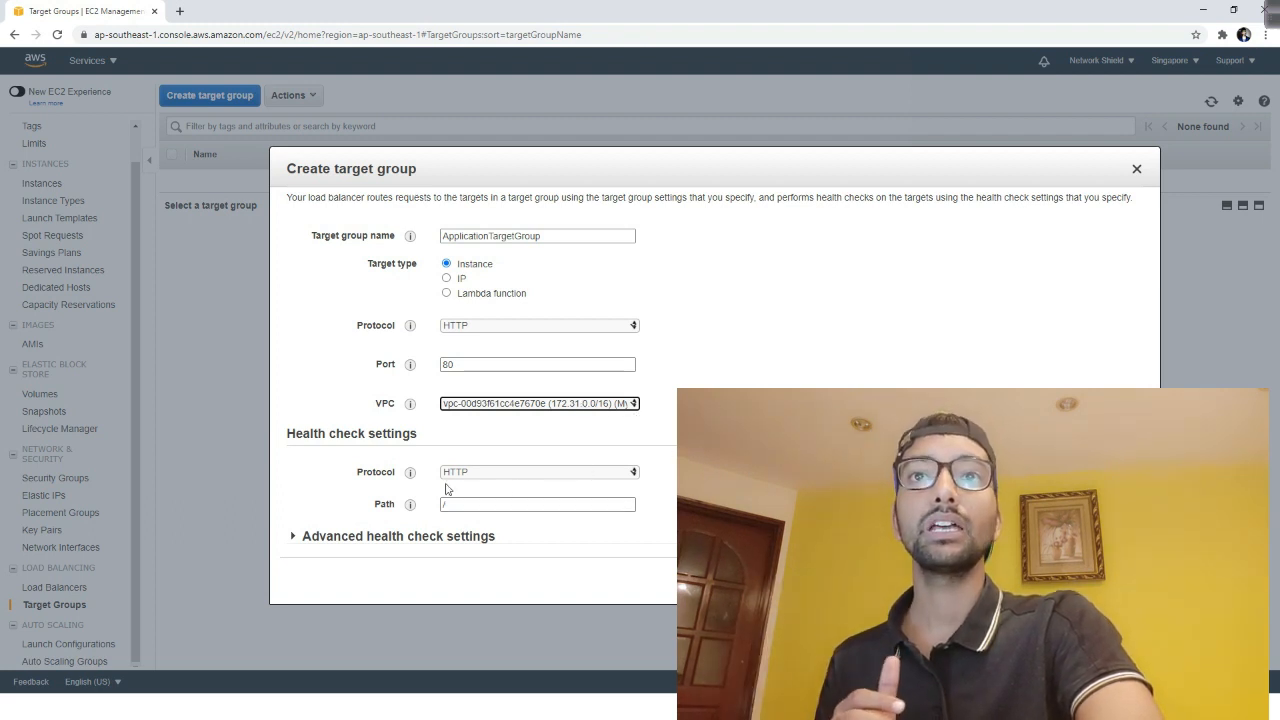
Expand the advanced health check settings and review them against the target group's port
left_click(297, 538)
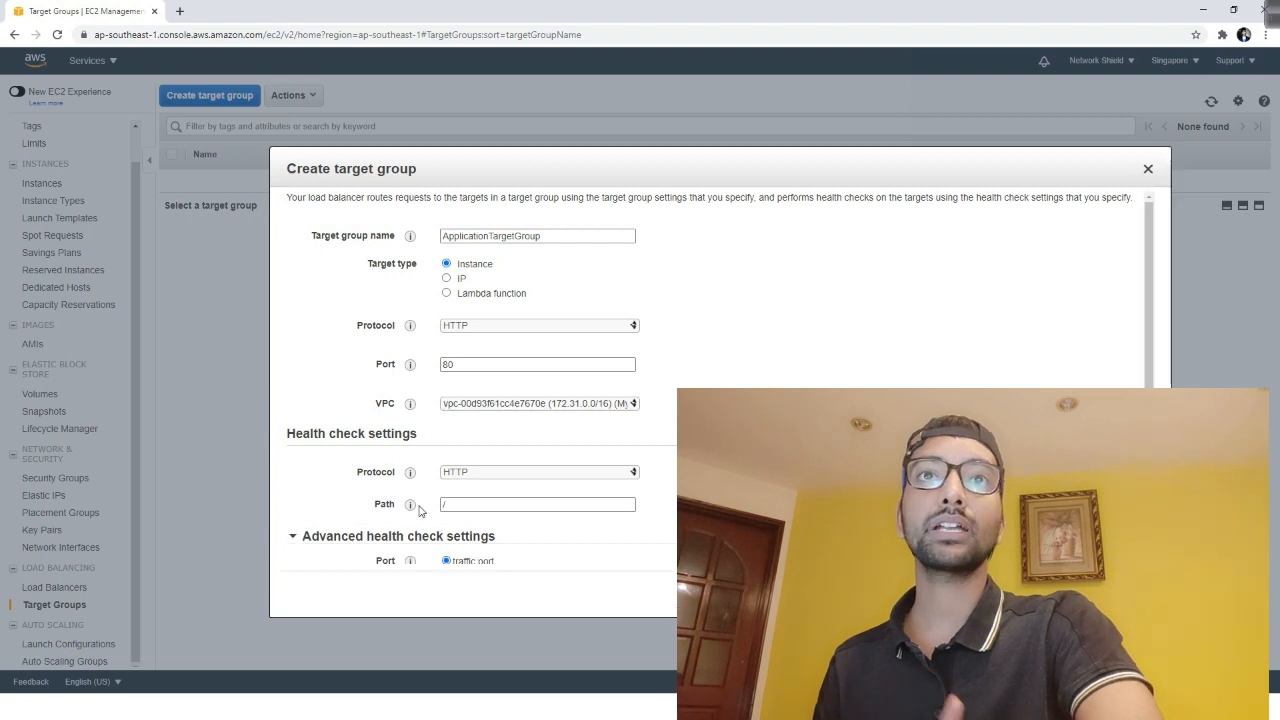
scroll(645, 385, "down", 2)
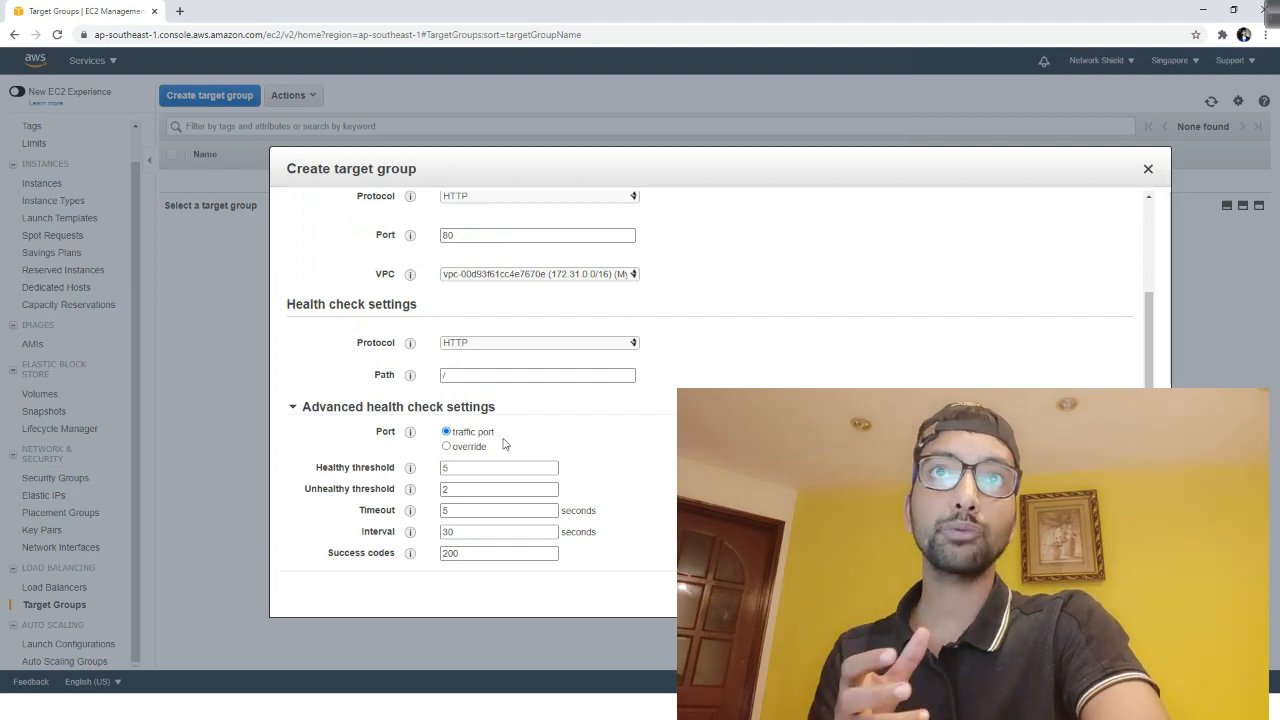
scroll(446, 266, "up", 2)
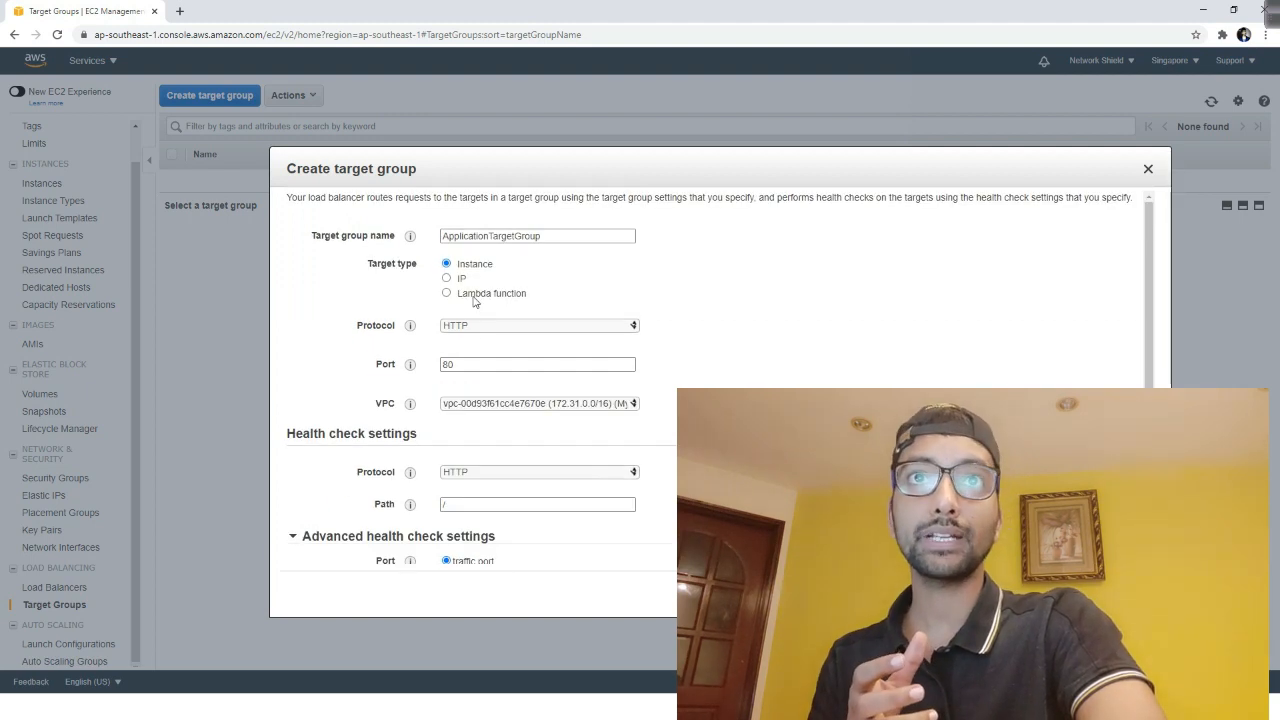
left_click(448, 366)
scroll(463, 384, "down", 3)
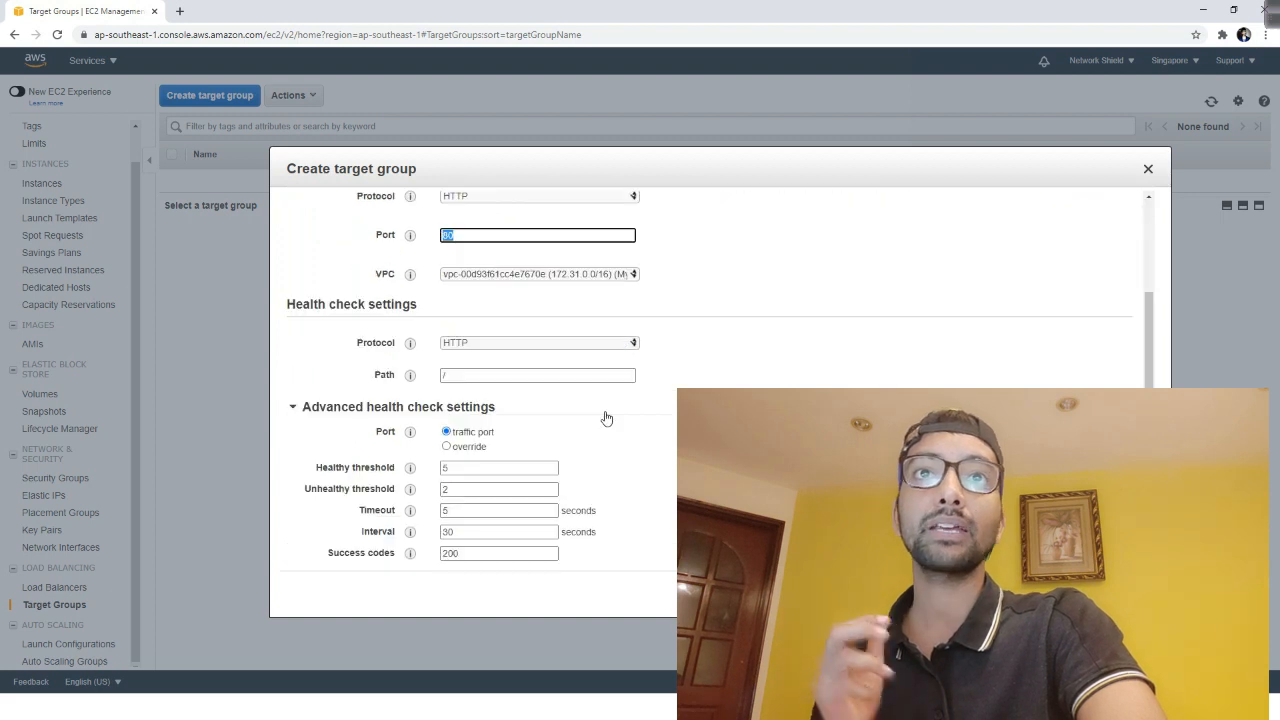
Try overriding the health check port with 8080, clear the value, and return to the traffic port option
left_click(447, 446)
left_click(527, 449)
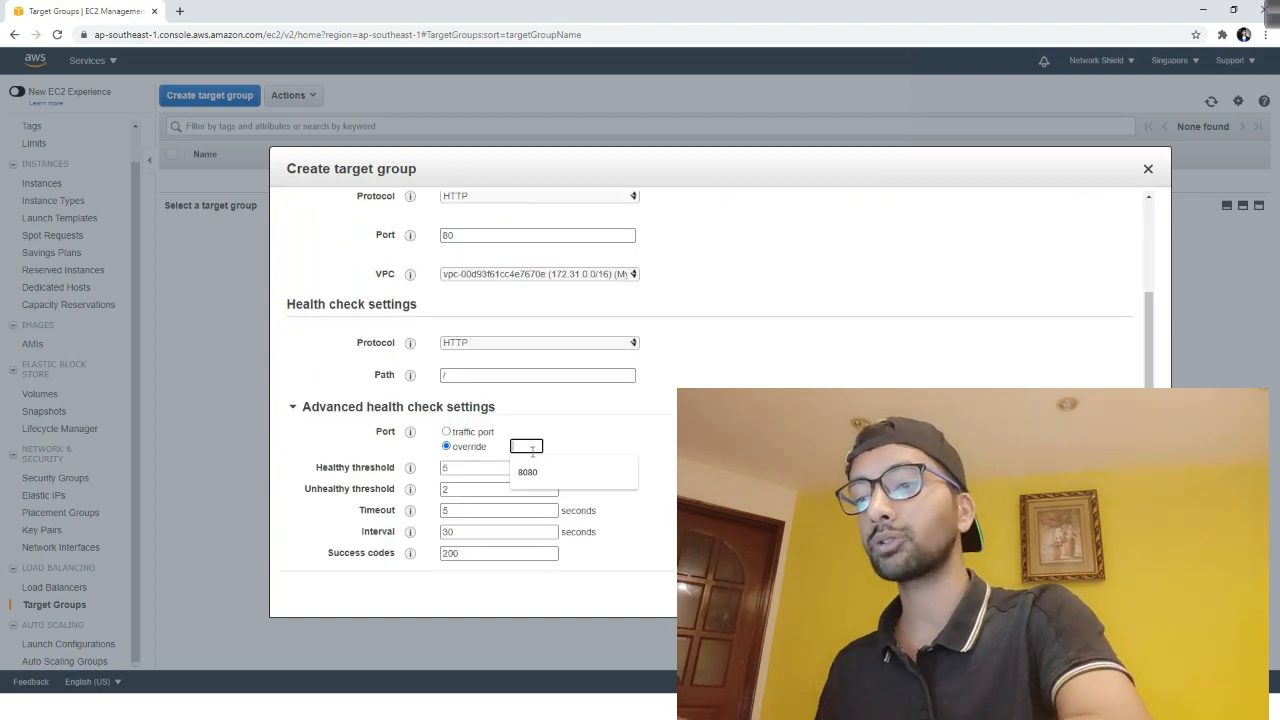
type("8080")
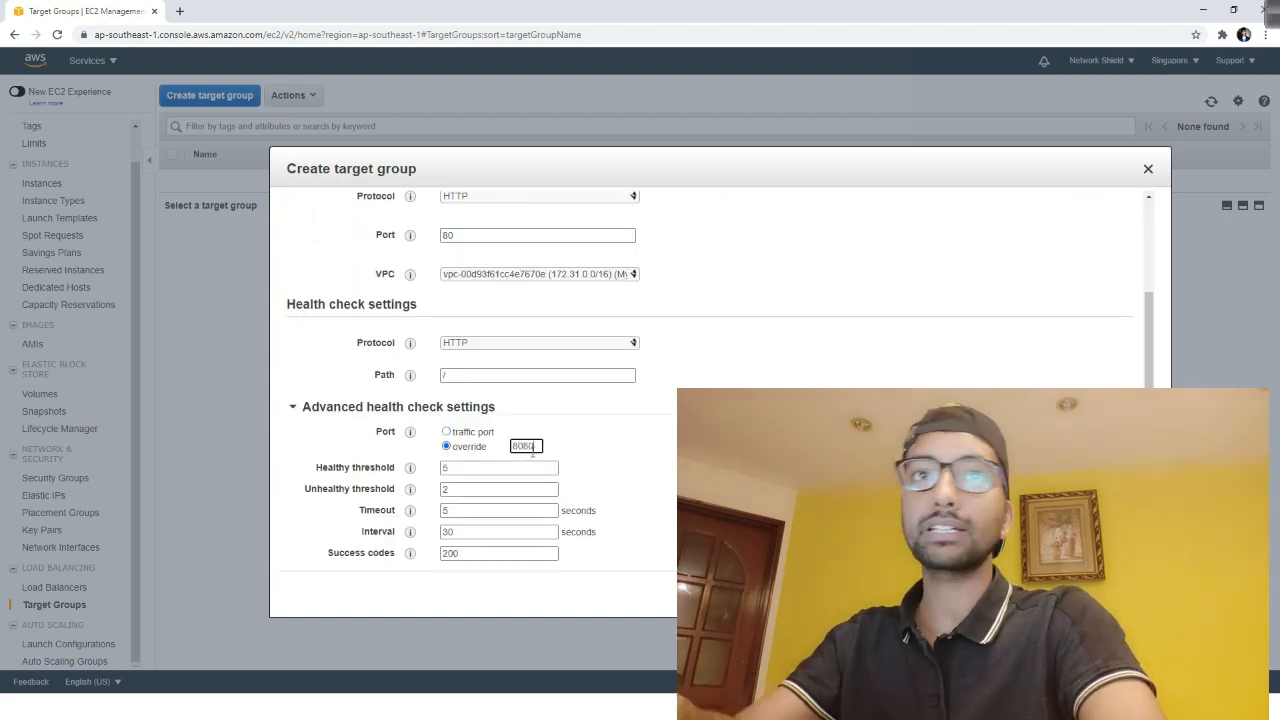
key("BackSpace")
key("BackSpace")
key("BackSpace")
key("BackSpace")
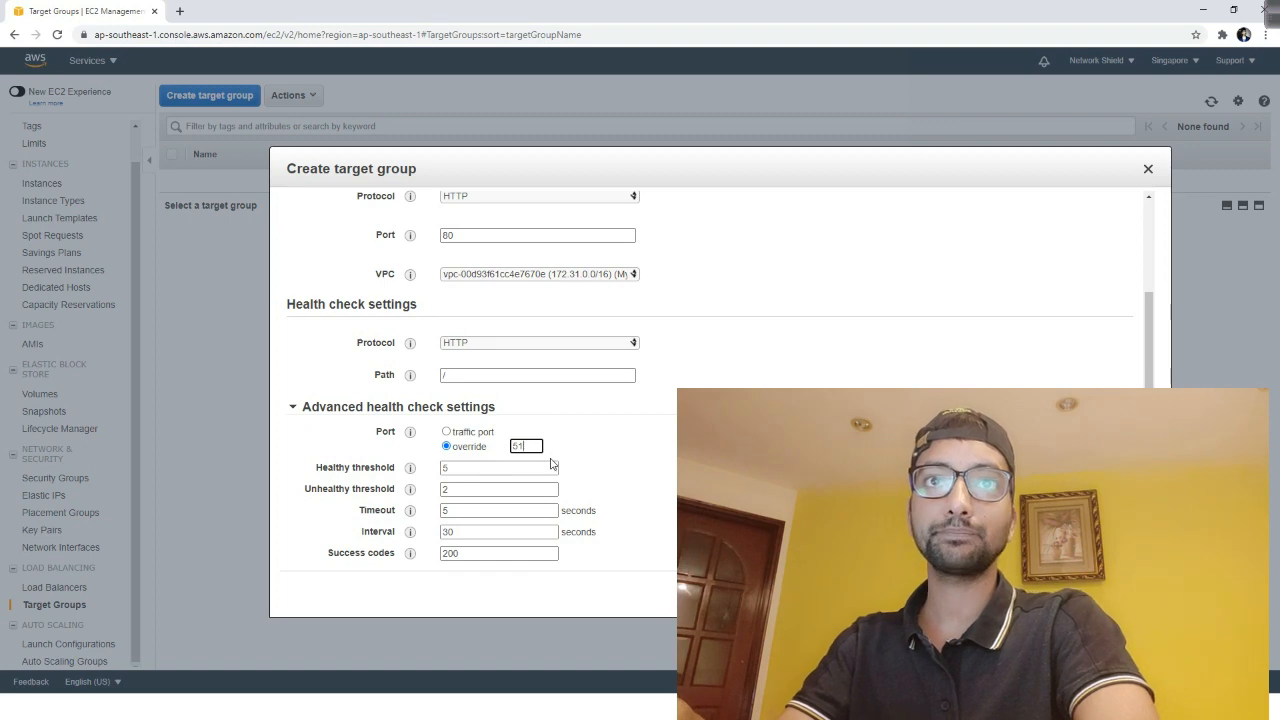
left_click(446, 431)
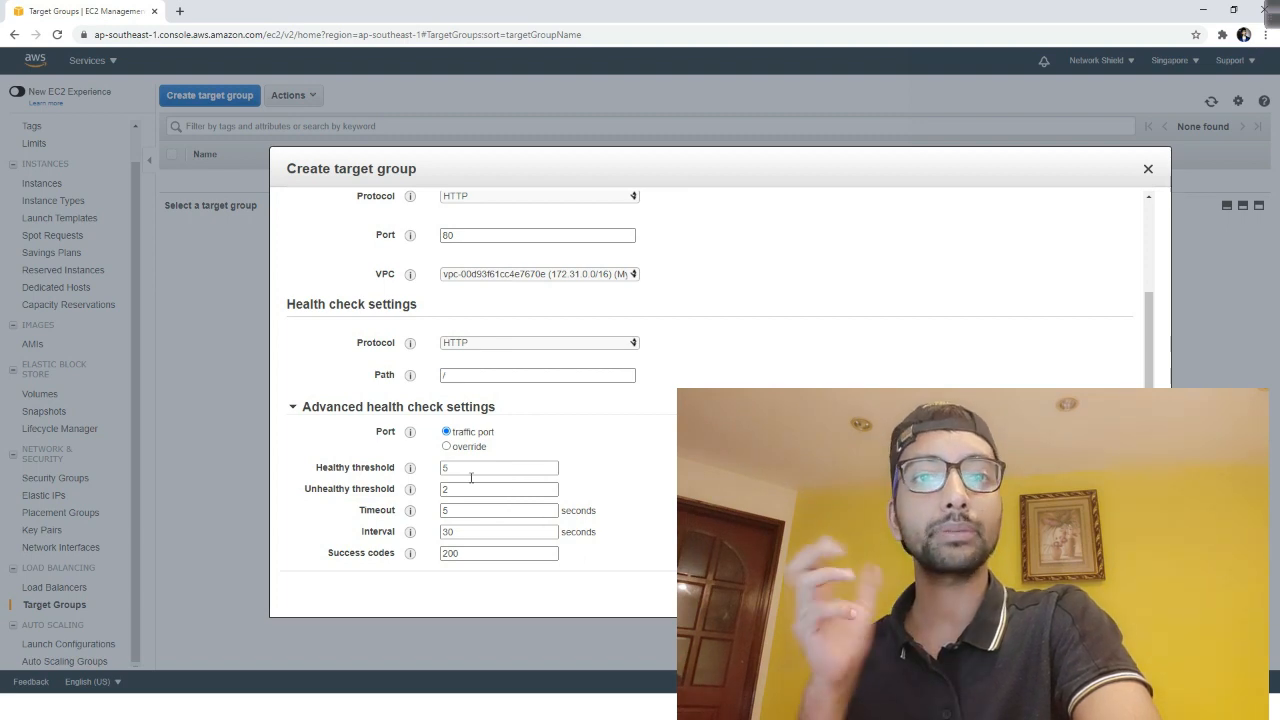
Review the advanced health check settings: healthy and unhealthy thresholds, timeout, interval, and success codes
left_click_drag(469, 539, 430, 538)
left_click(700, 552)
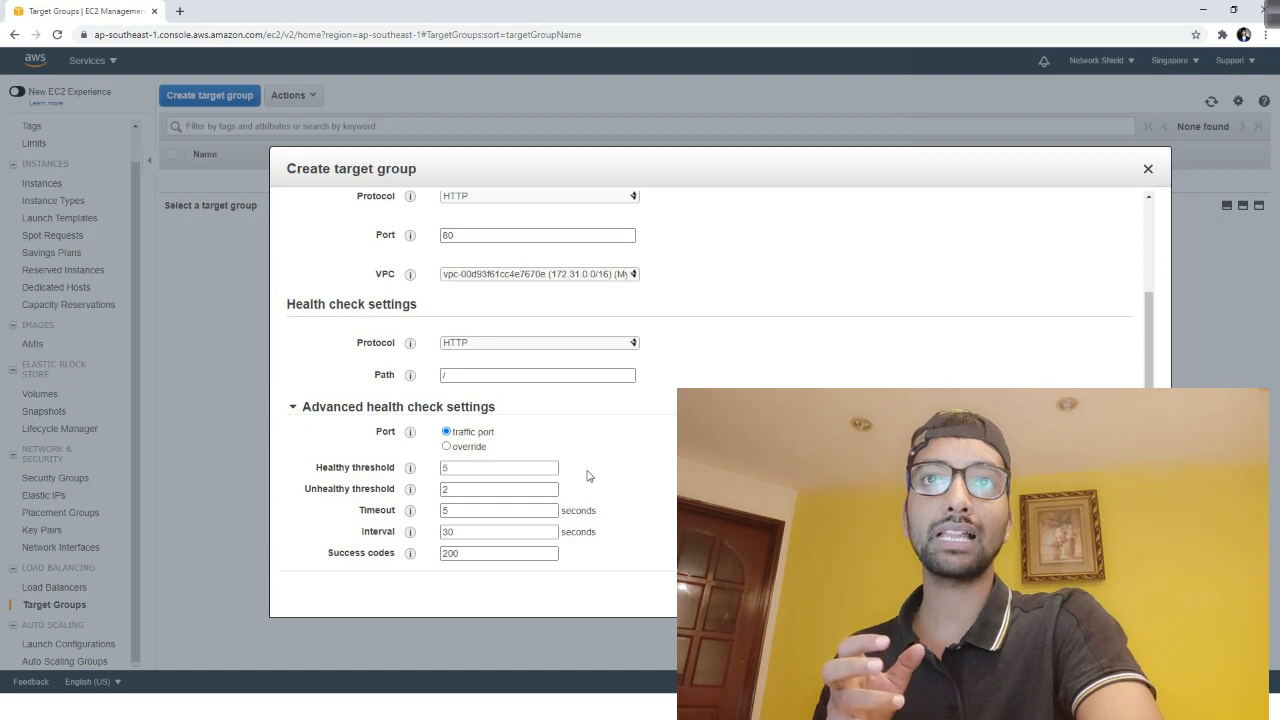
mouse_move(311, 477)
left_mouse_down()
mouse_move(358, 478)
mouse_move(324, 492)
mouse_move(353, 500)
left_mouse_up()
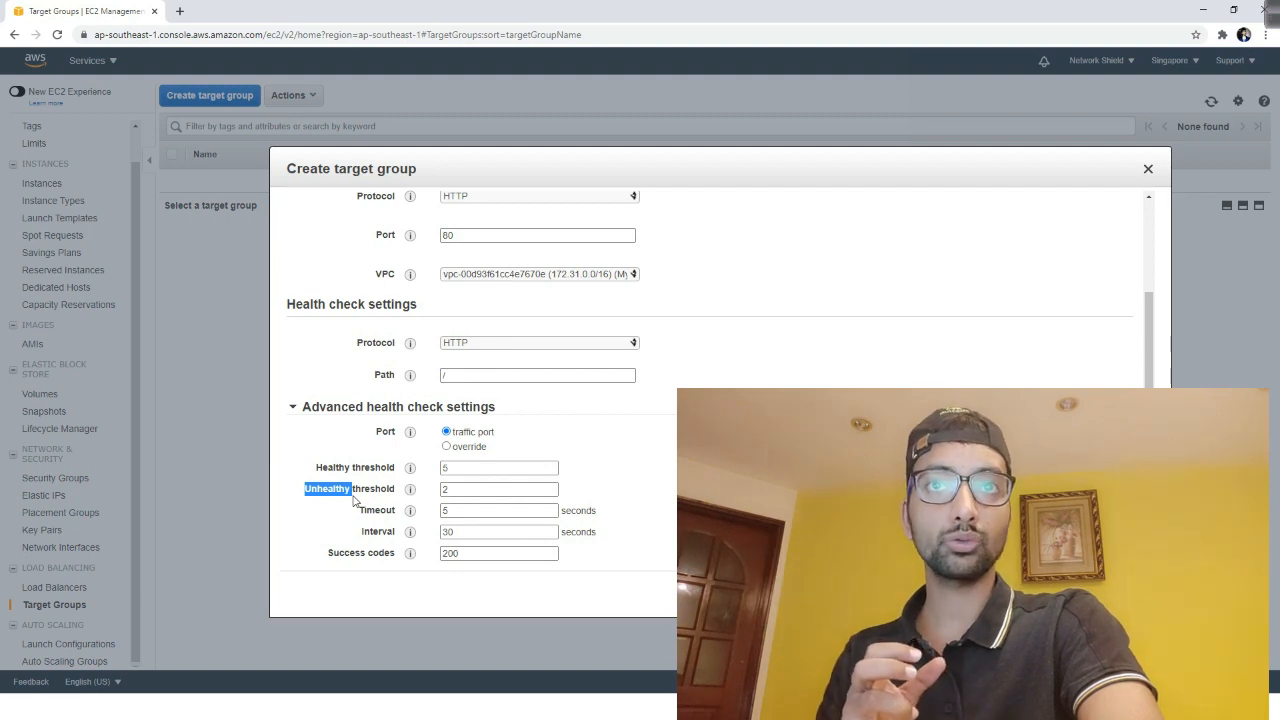
left_click(455, 490)
left_click(614, 480)
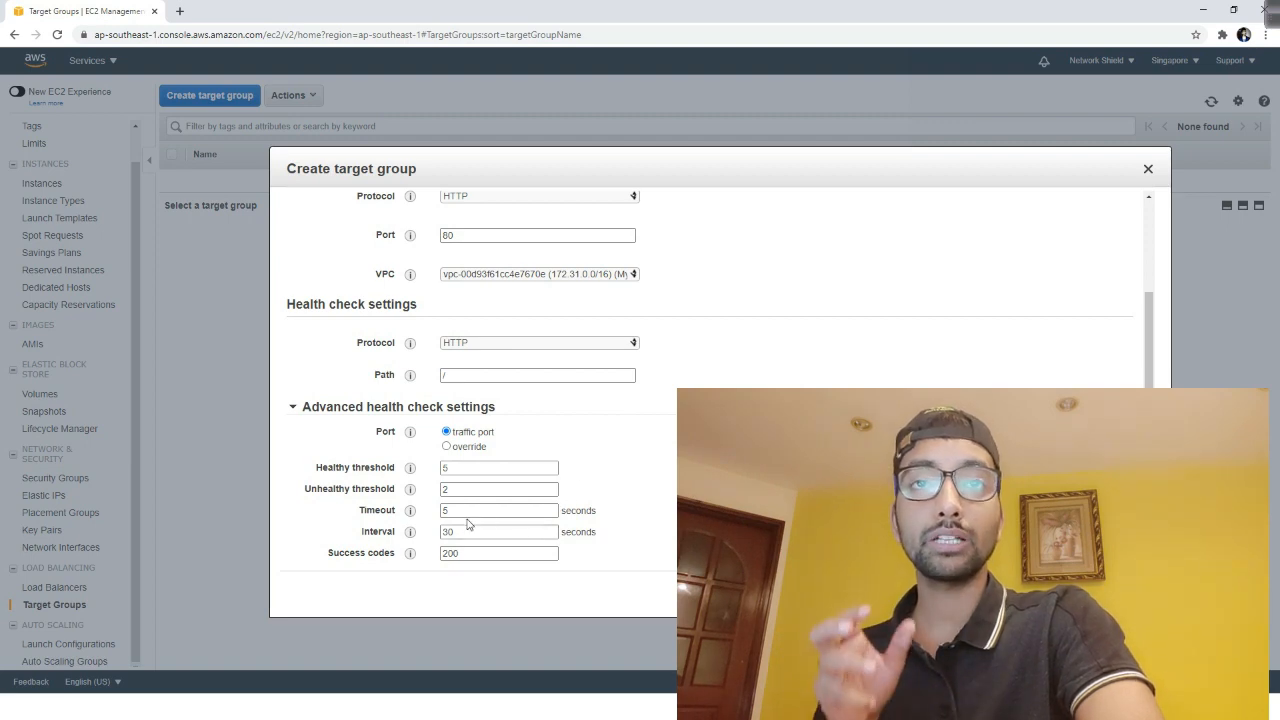
left_click_drag(486, 512, 443, 539)
left_click(604, 539)
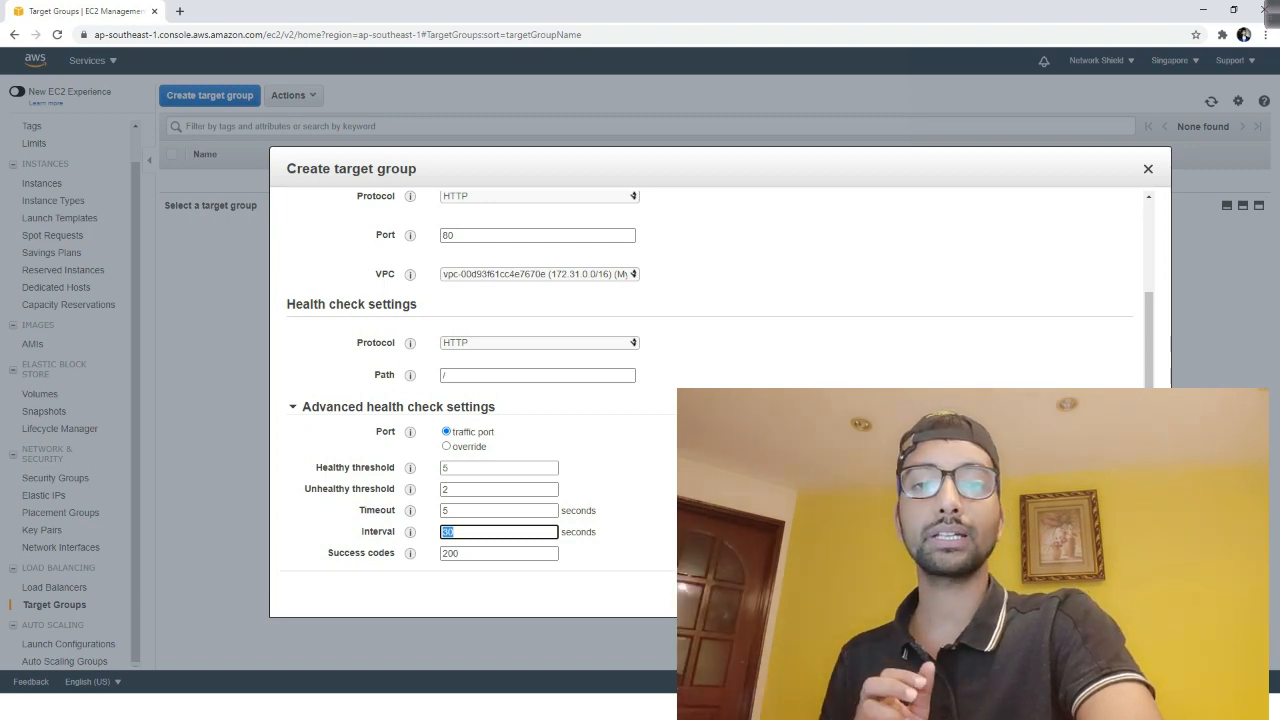
left_click(673, 531)
double_click(441, 556)
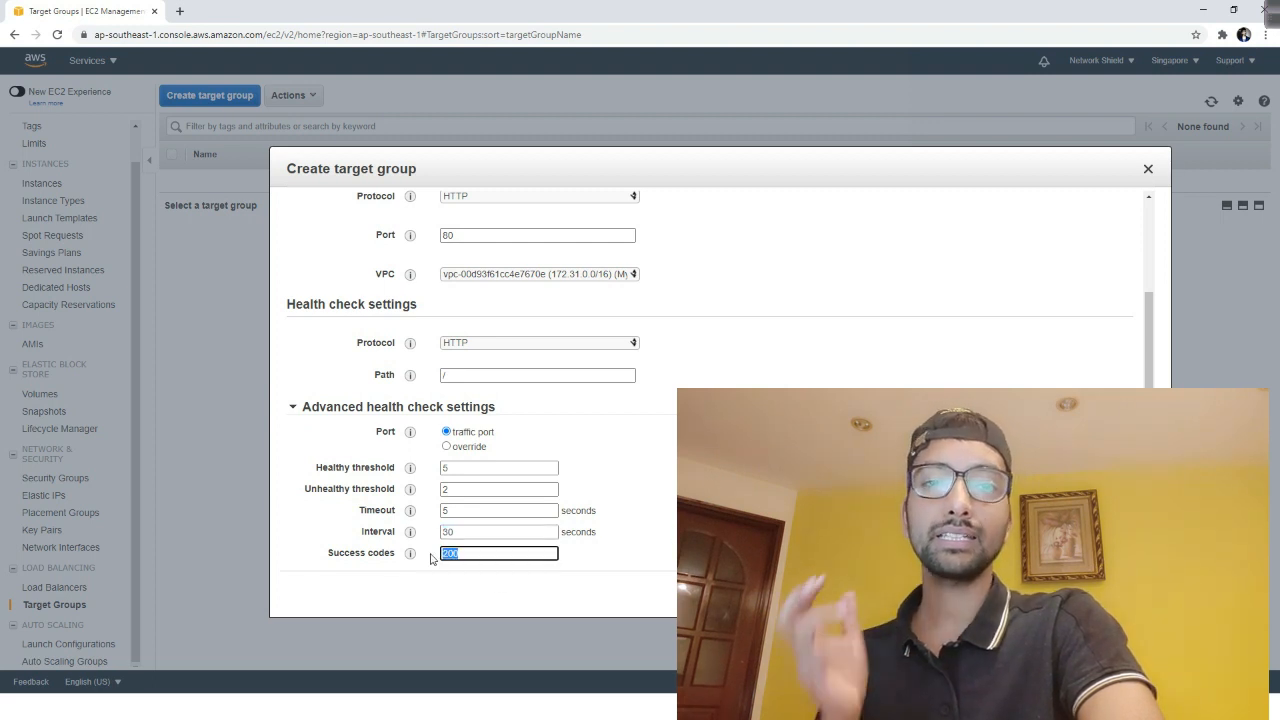
left_click(626, 575)
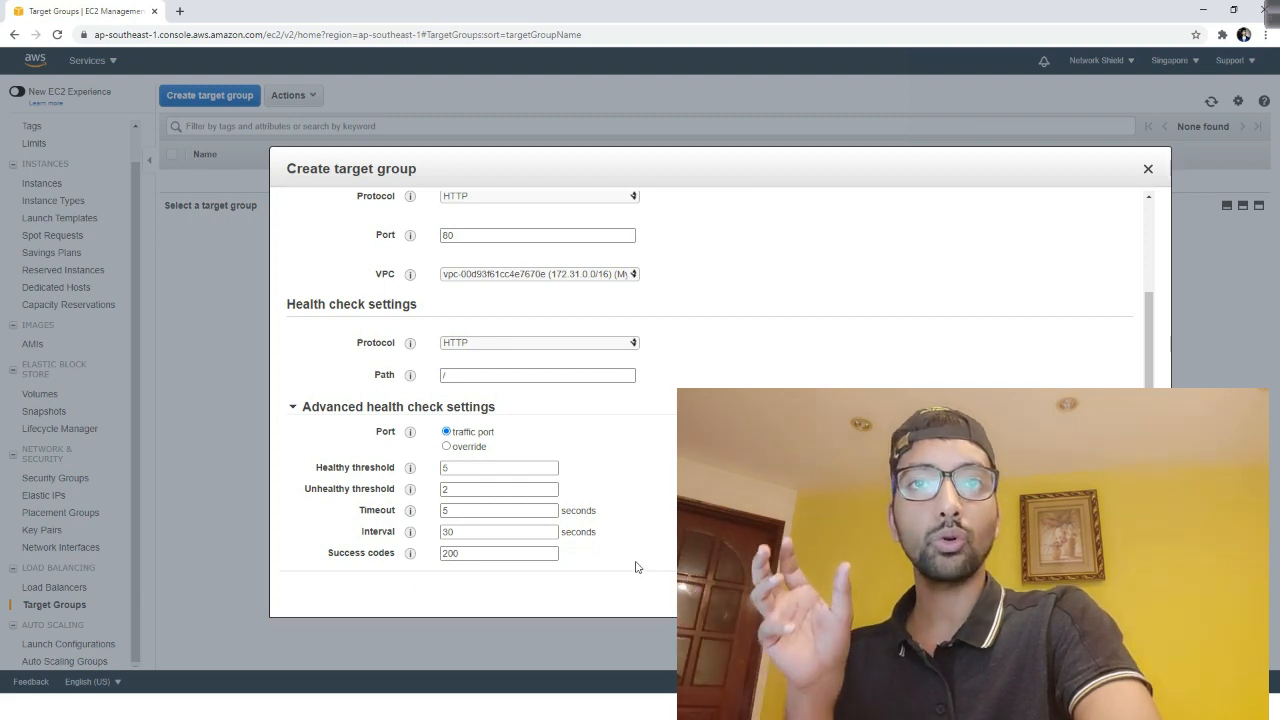
double_click(463, 556)
left_click(504, 606)
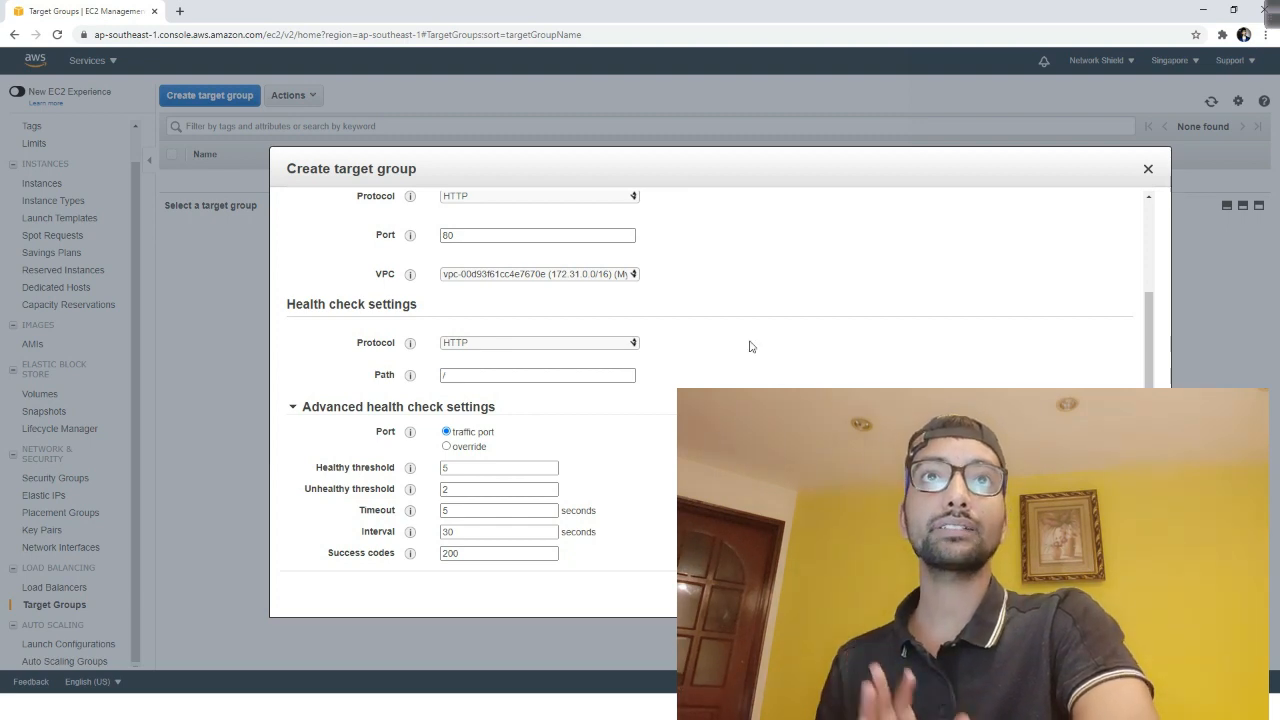
Create the ApplicationTargetGroup target group with the configured settings and close the confirmation
scroll(593, 339, "up", 2)
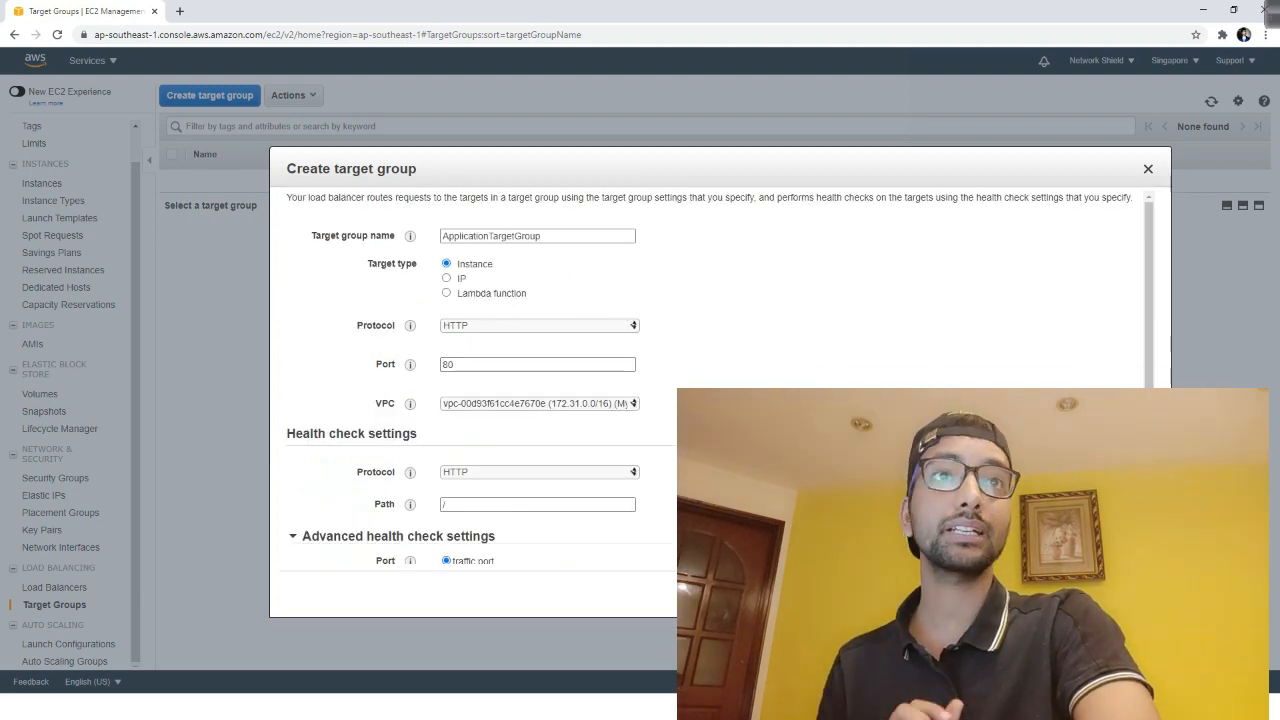
left_click(1133, 594)
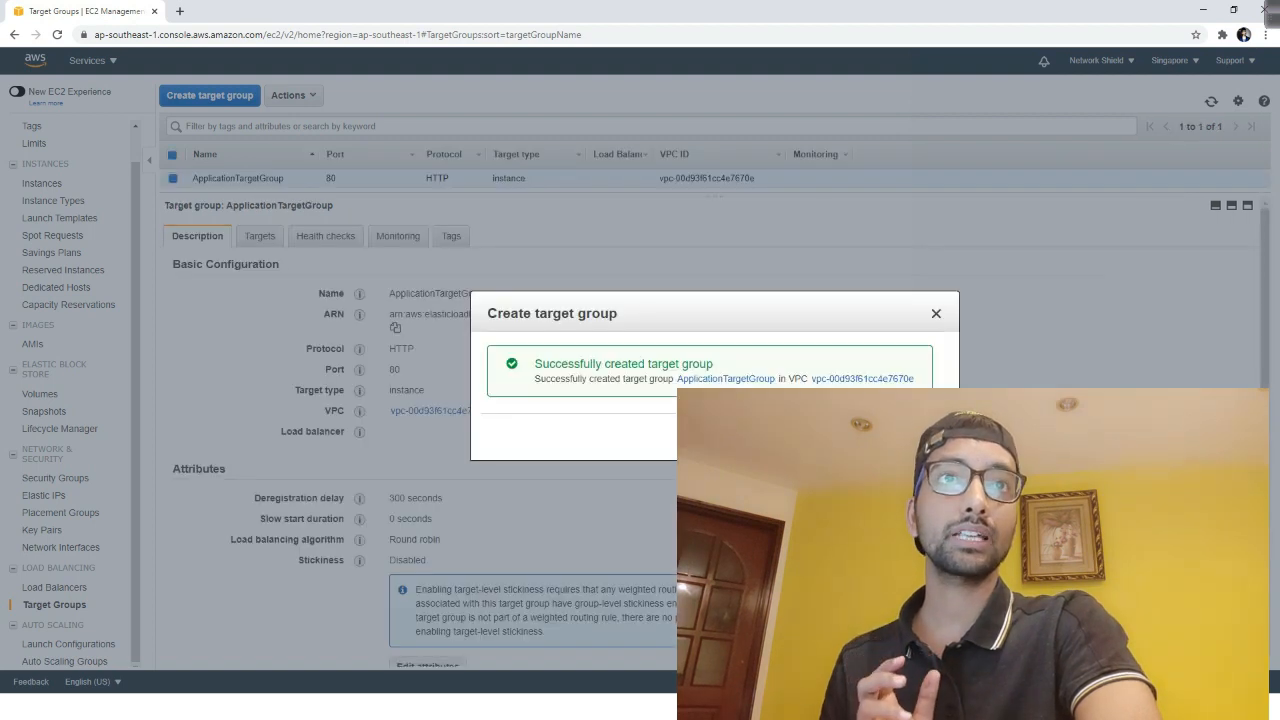
left_click_drag(729, 364, 594, 364)
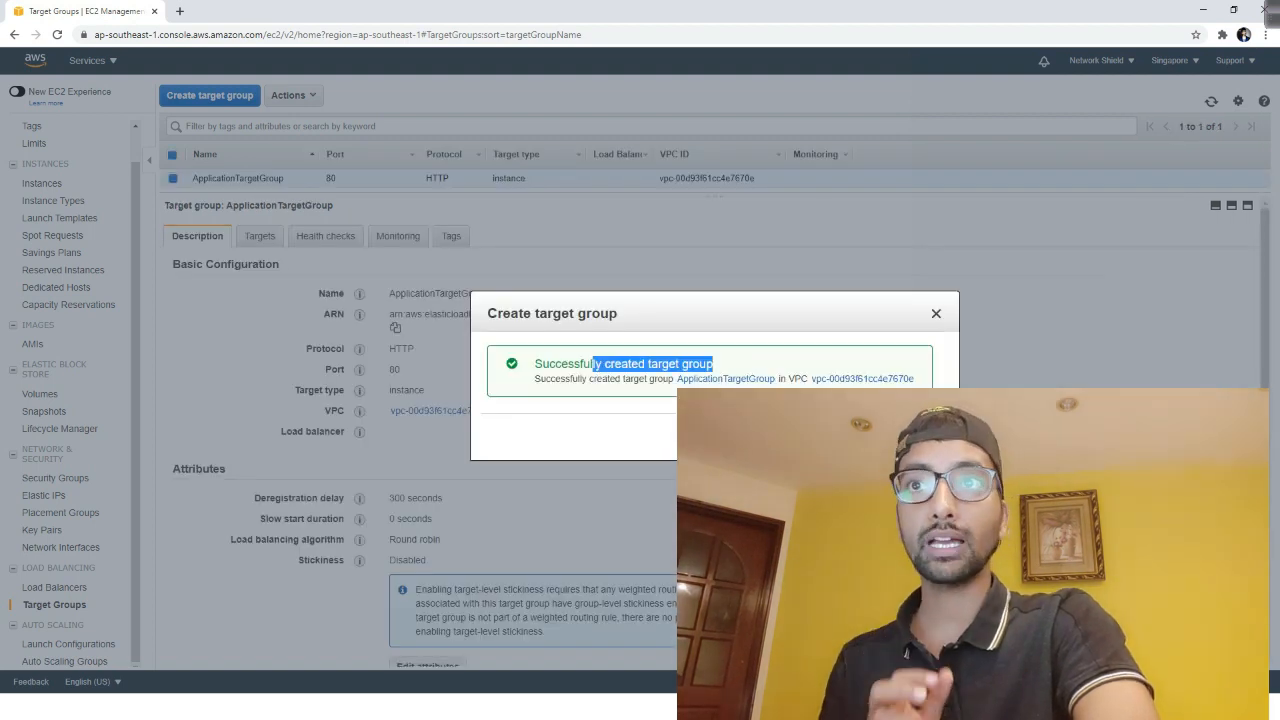
left_click(916, 437)
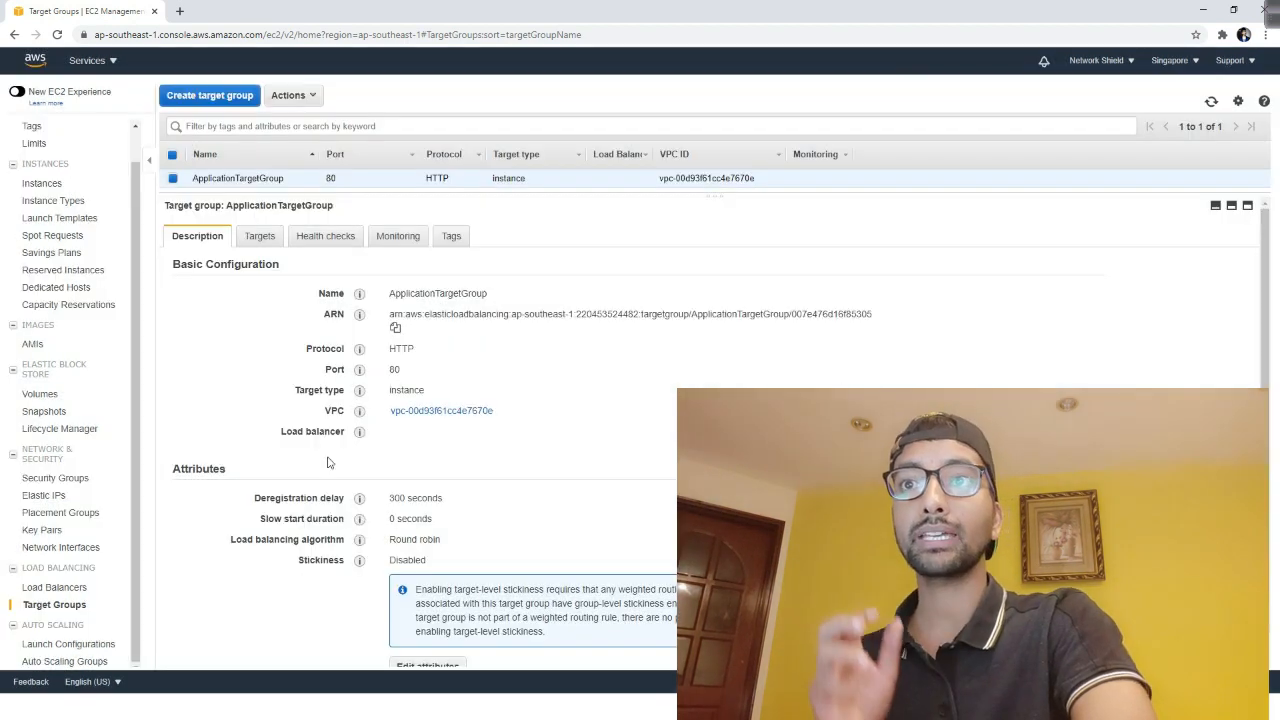
Start creating an Application Load Balancer and name it ApplicationLB
left_click(57, 589)
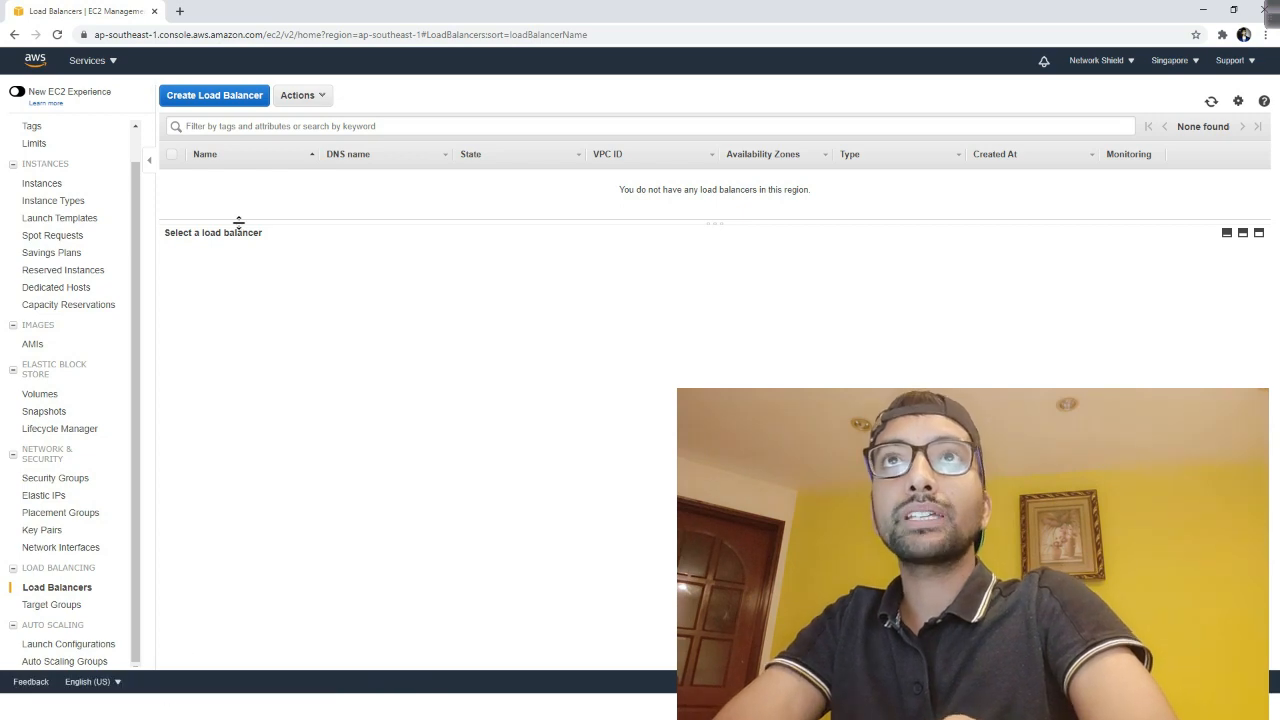
left_click(219, 97)
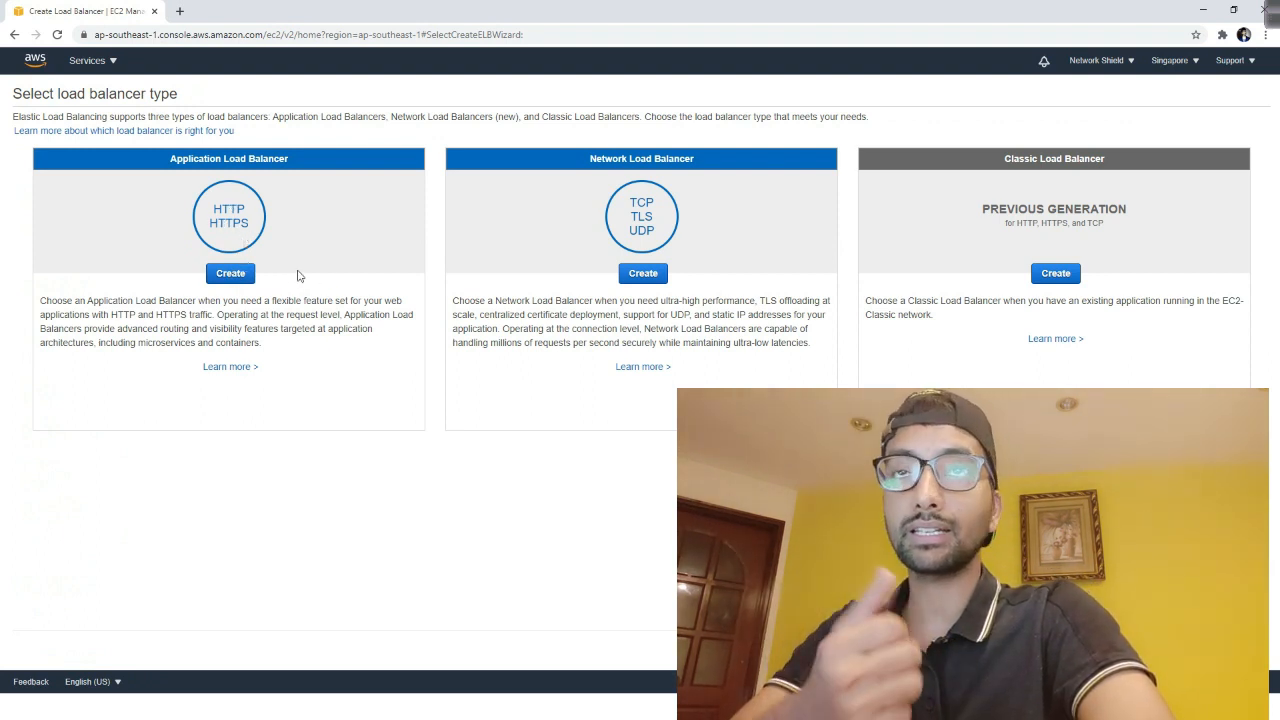
left_click(248, 276)
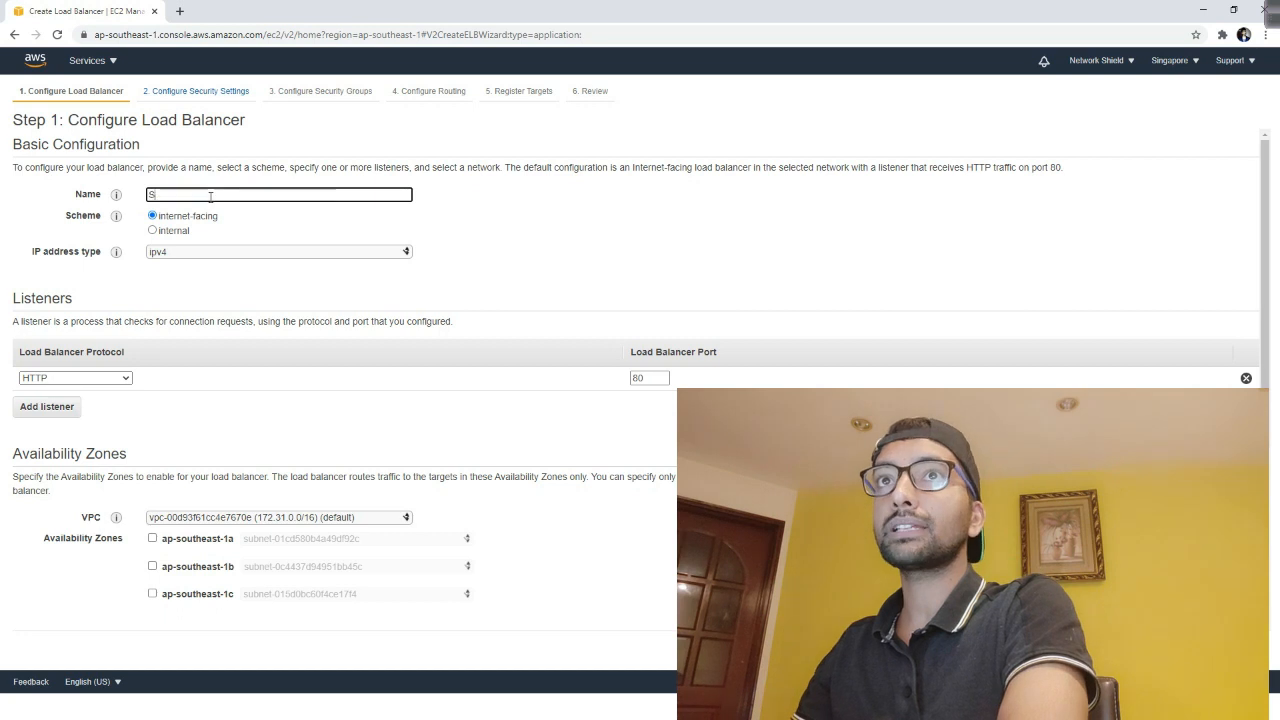
type("ApplicationLB")
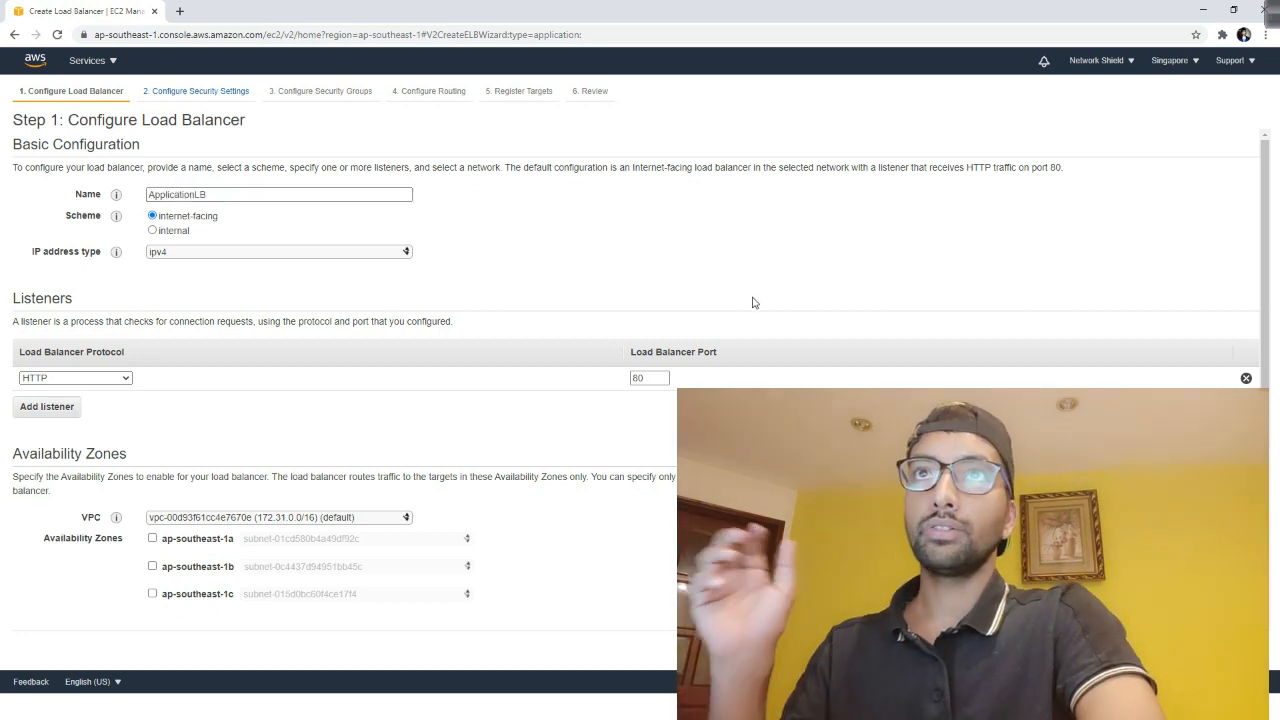
left_click(723, 300)
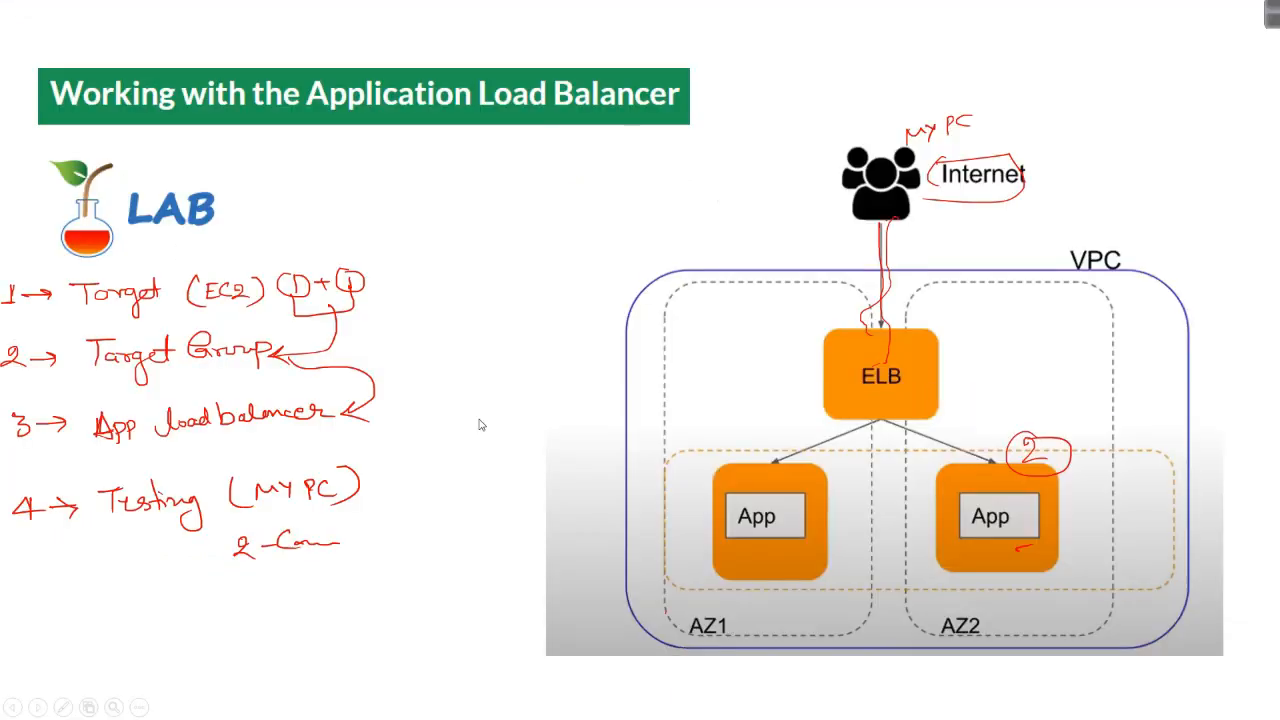
mouse_move(998, 172)
left_mouse_down()
mouse_move(930, 150)
mouse_move(1018, 180)
mouse_move(912, 192)
mouse_move(888, 333)
left_mouse_up()
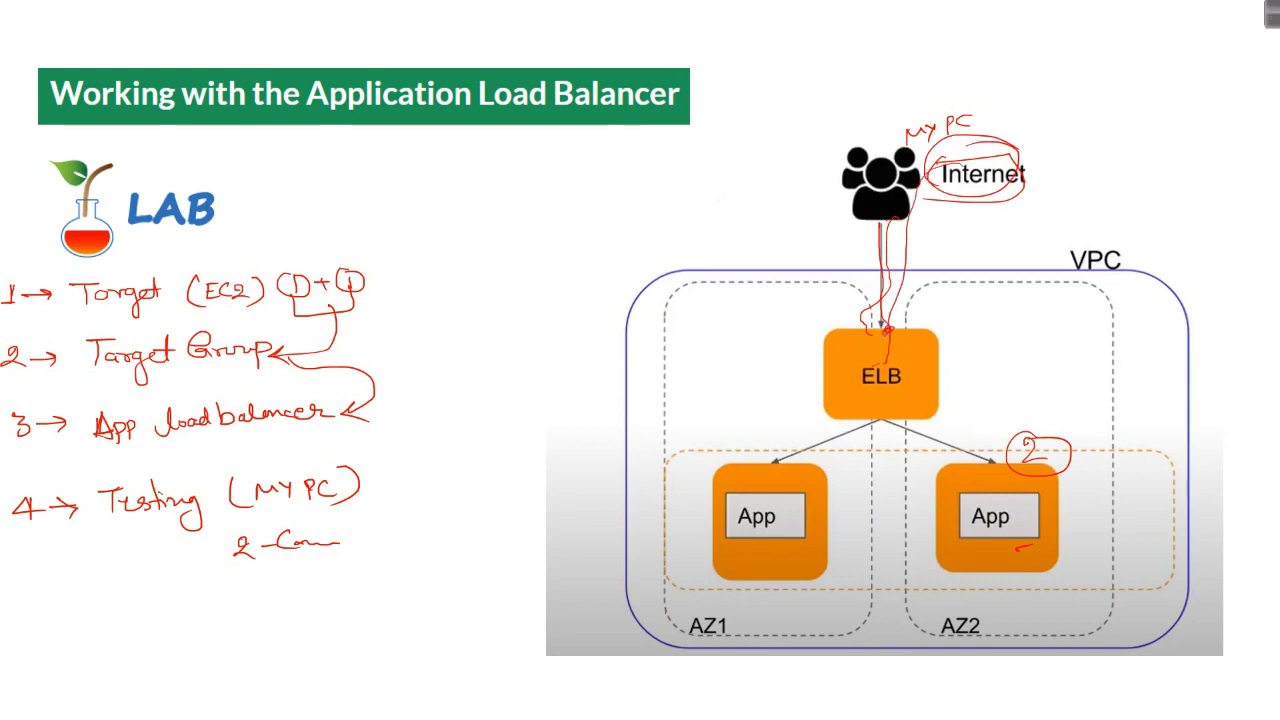
mouse_move(886, 330)
left_mouse_down()
mouse_move(810, 318)
mouse_move(758, 346)
mouse_move(778, 452)
left_mouse_up()
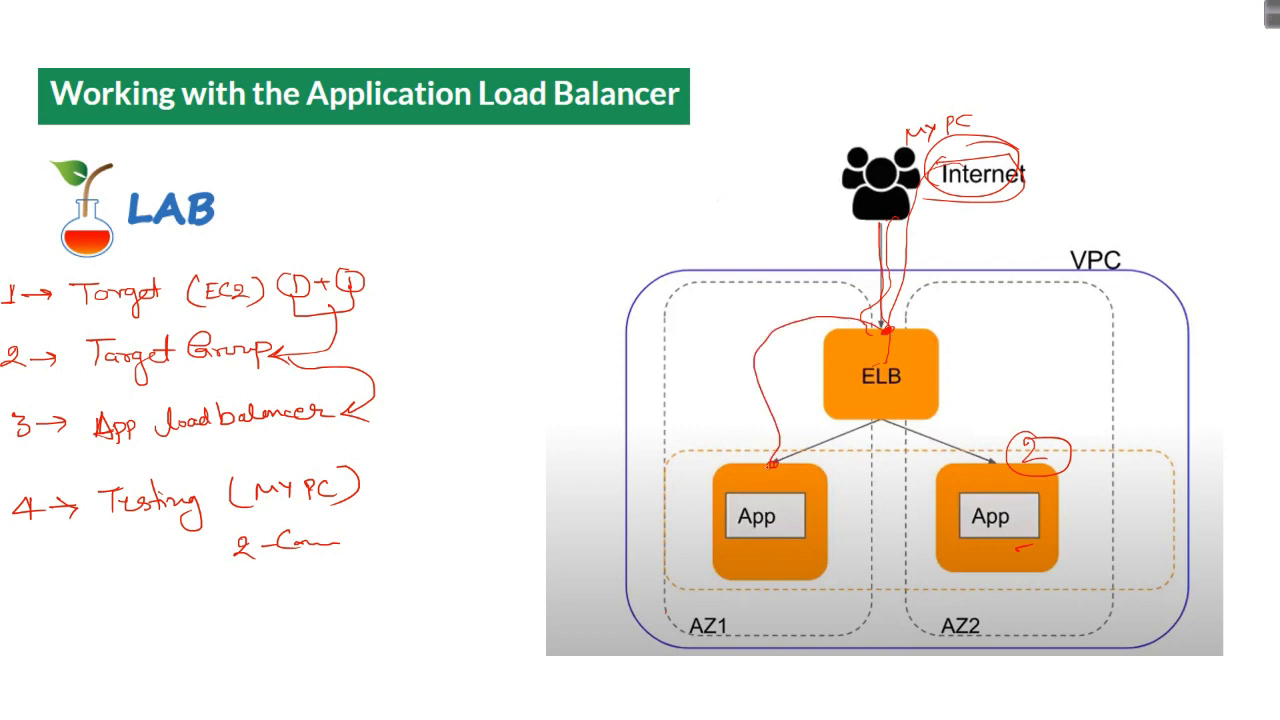
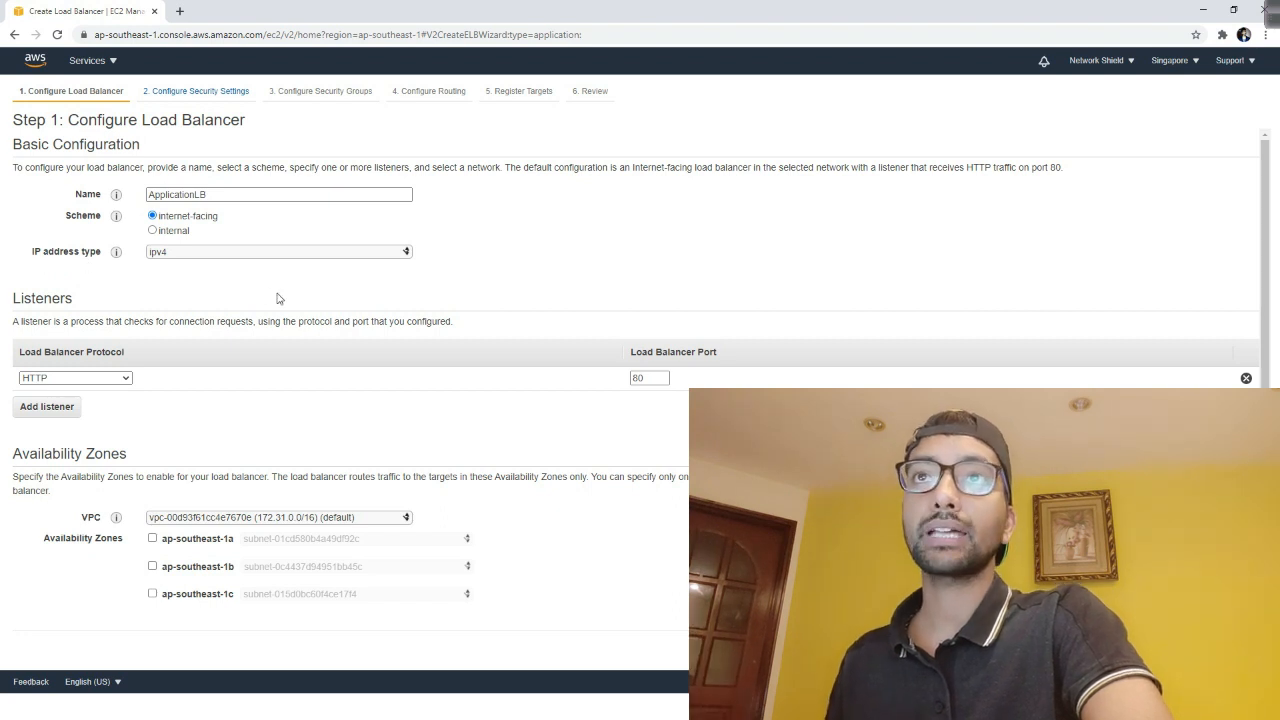
Keep ipv4 as the IP address type of the internet-facing load balancer
left_click(223, 254)
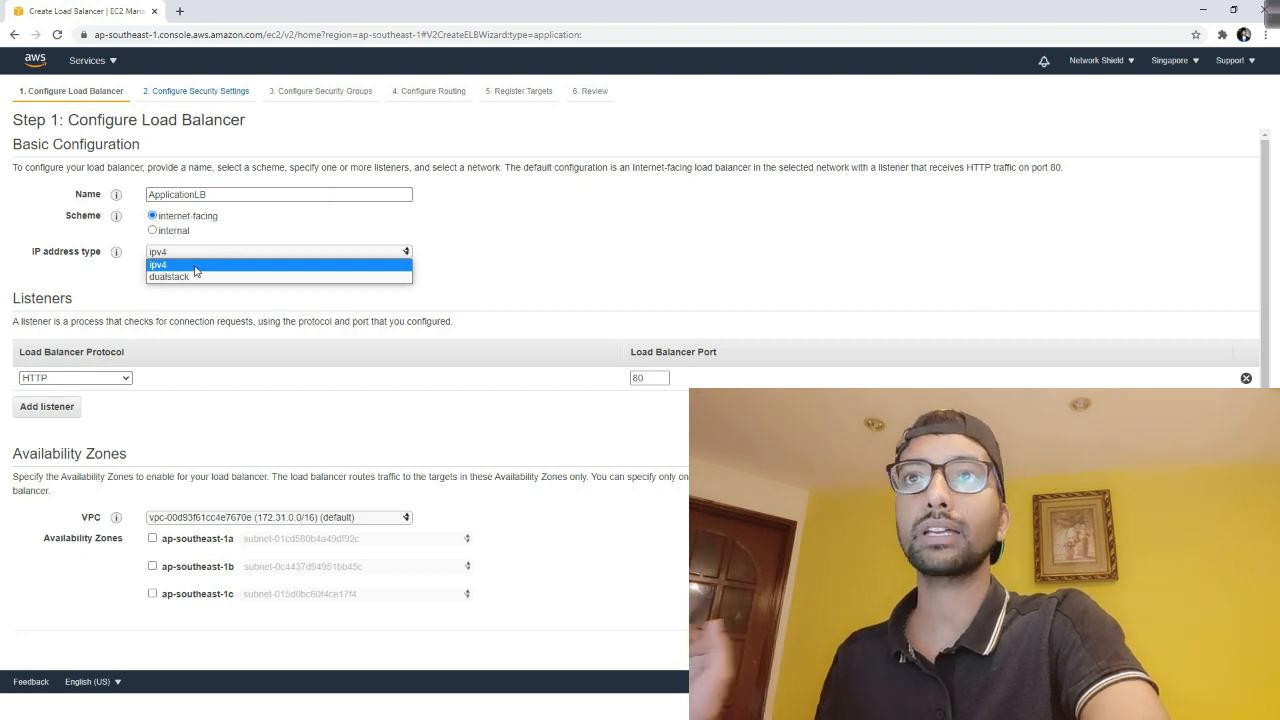
left_click(194, 266)
scroll(156, 310, "down", 3)
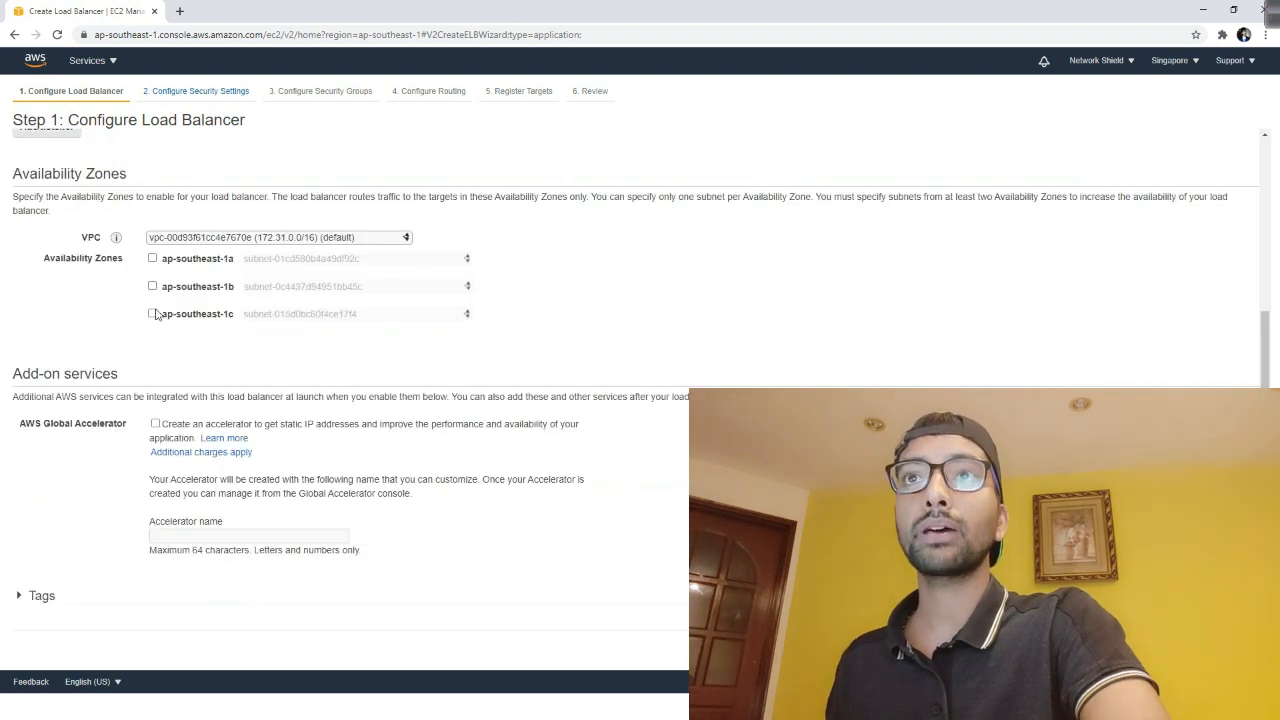
scroll(156, 310, "up", 3)
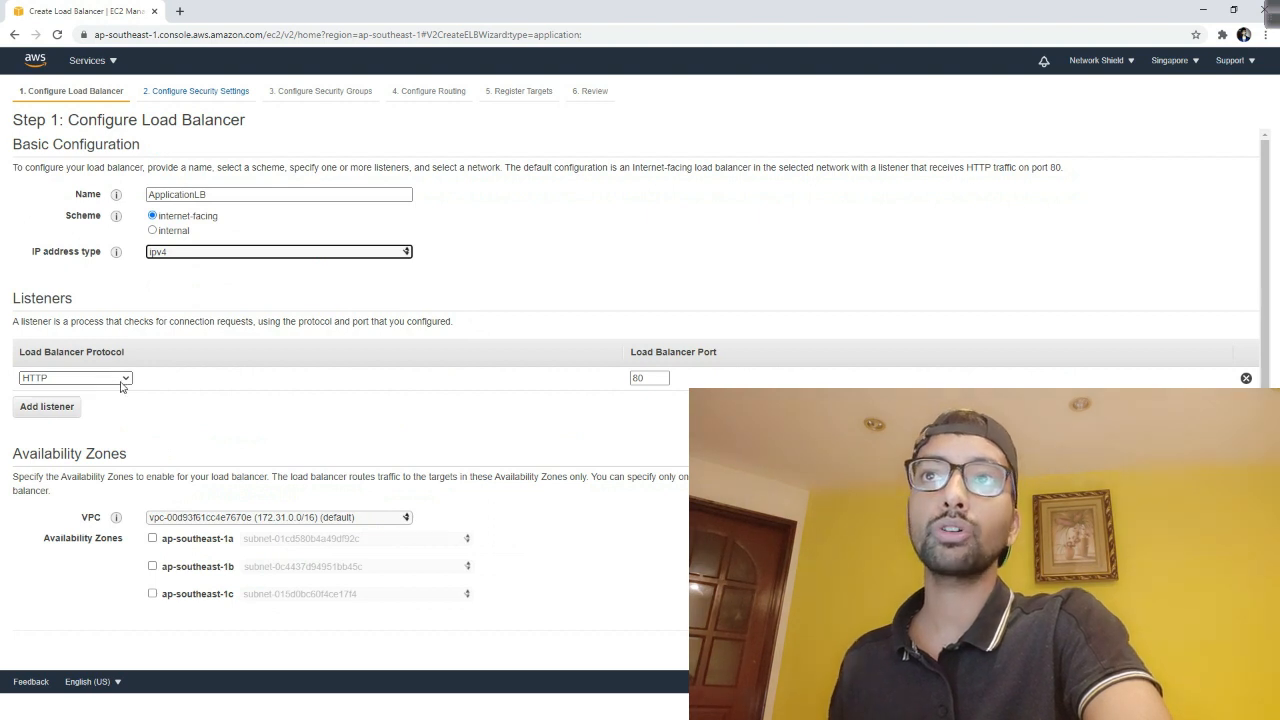
Add a second listener, check which protocols it offers, and remove that listener again
left_click(56, 407)
left_click(86, 403)
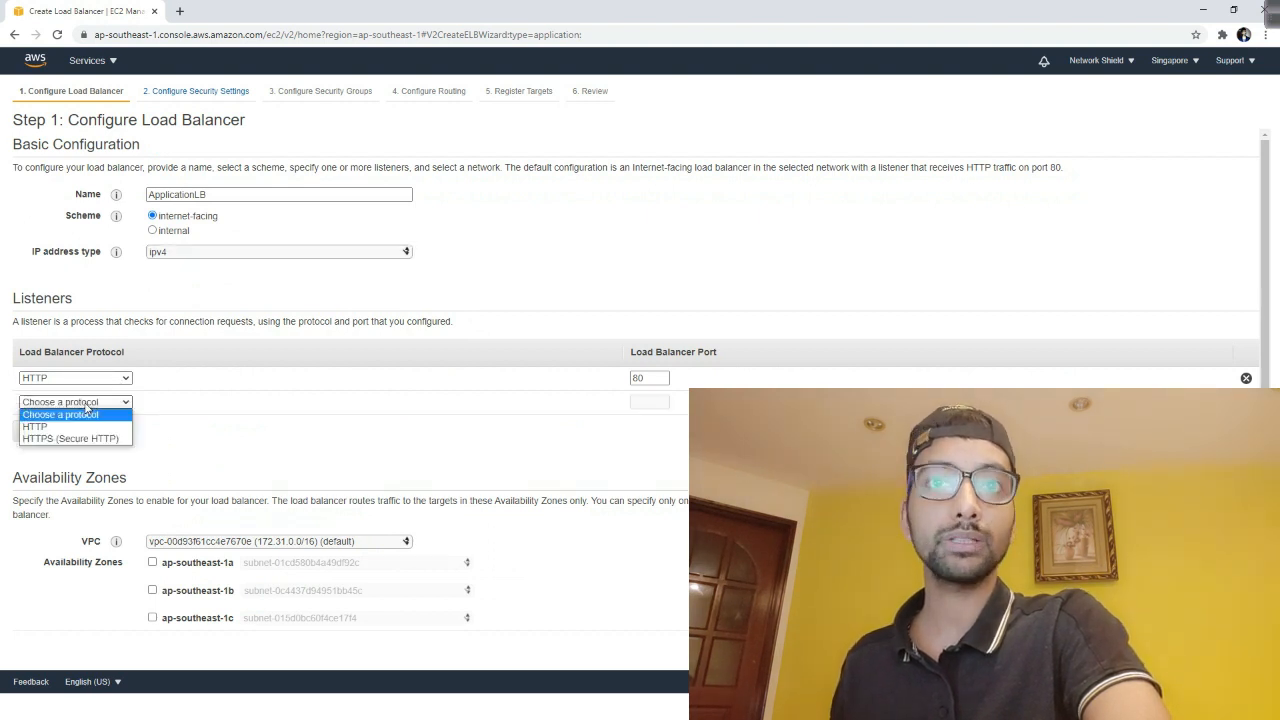
left_click(318, 400)
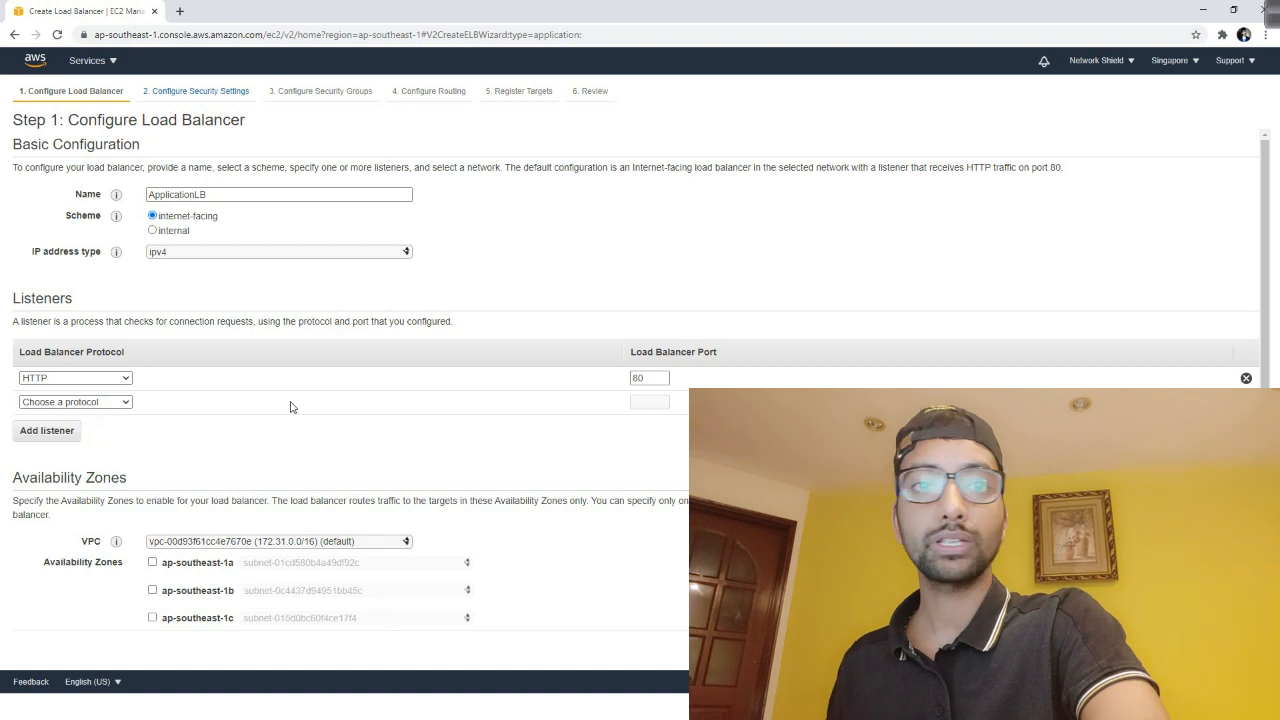
left_click(92, 404)
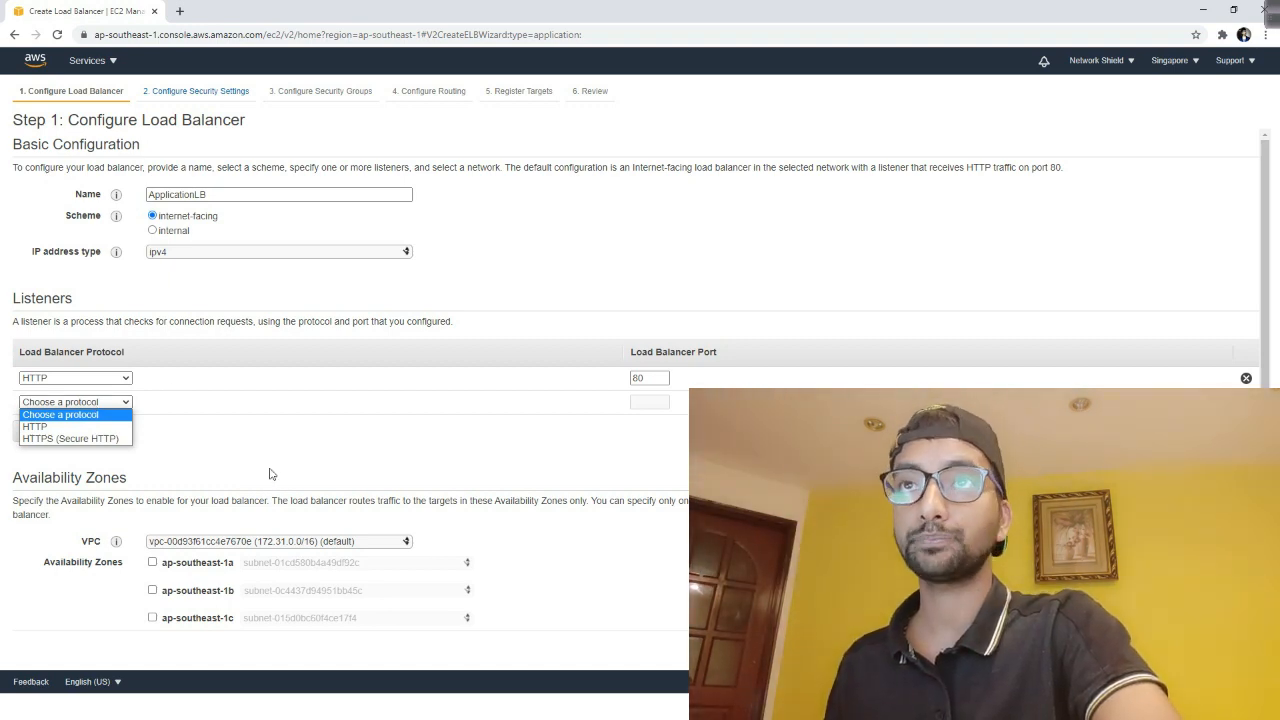
left_click(255, 451)
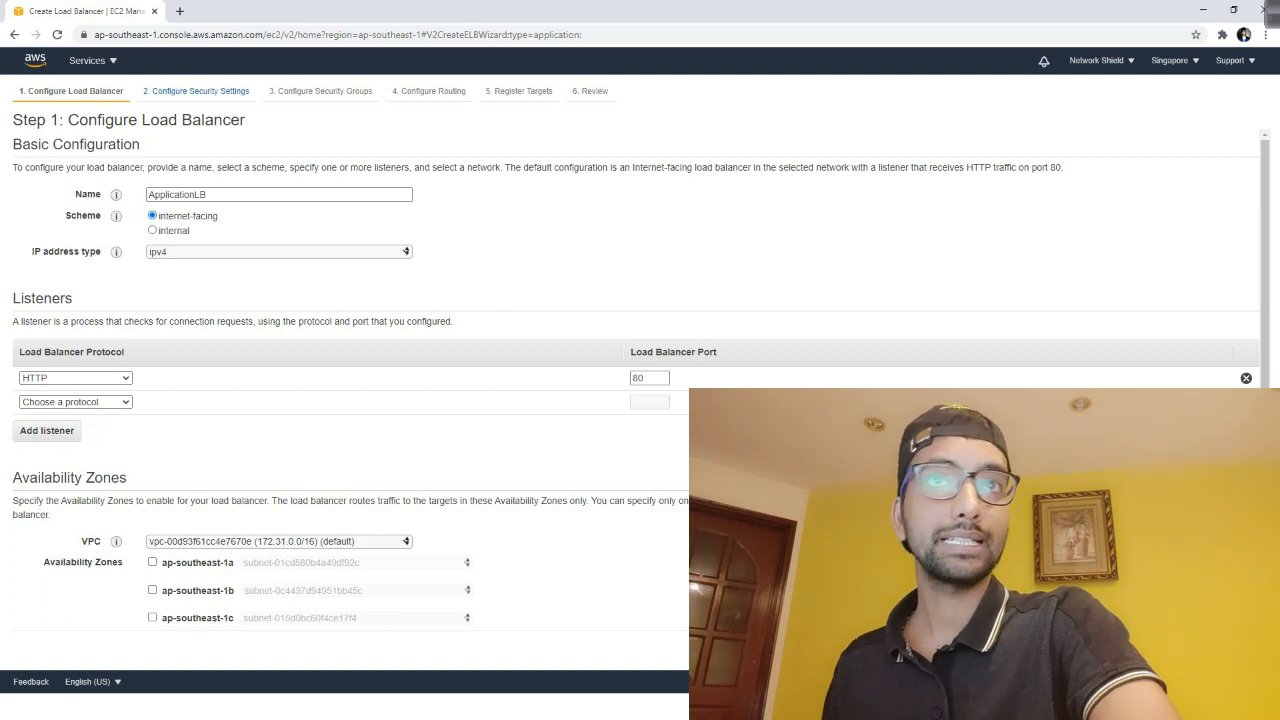
left_click(1246, 402)
Keep the default VPC (172.31.0.0/16) and enable the availability zones ap-southeast-1a and ap-southeast-1b for the load balancer
scroll(339, 408, "down", 3)
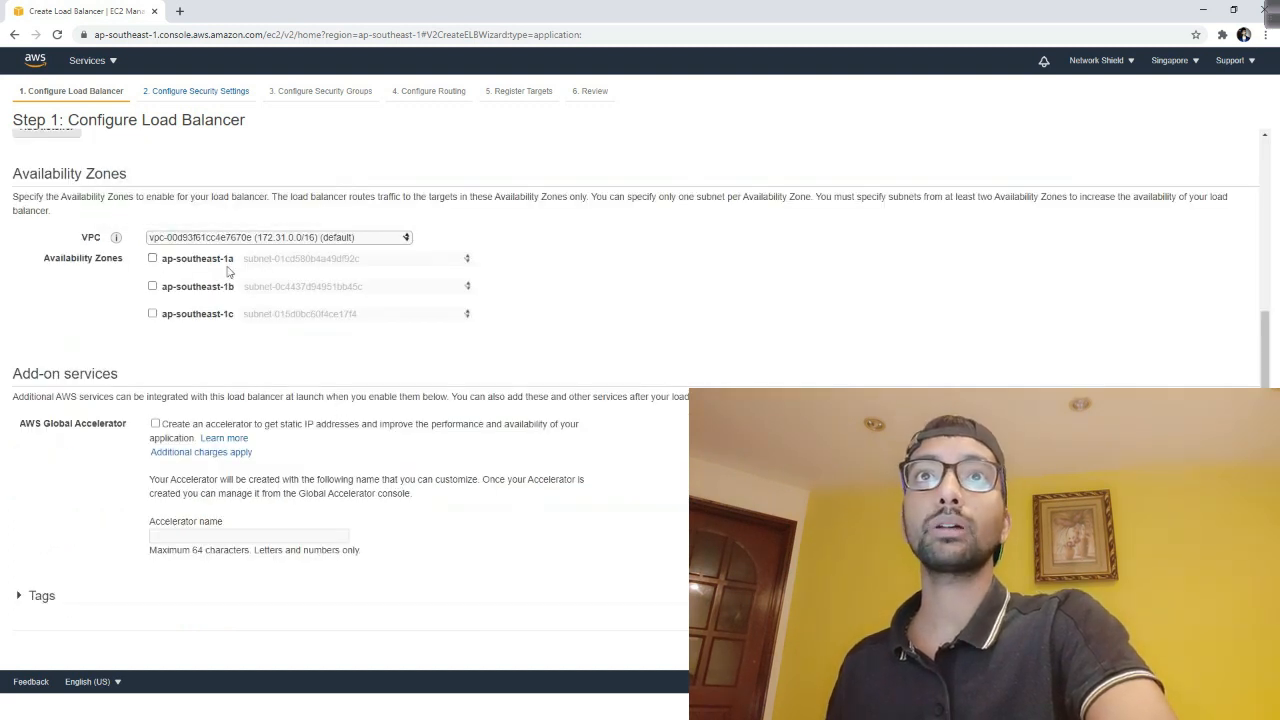
left_click(313, 240)
left_click(315, 245)
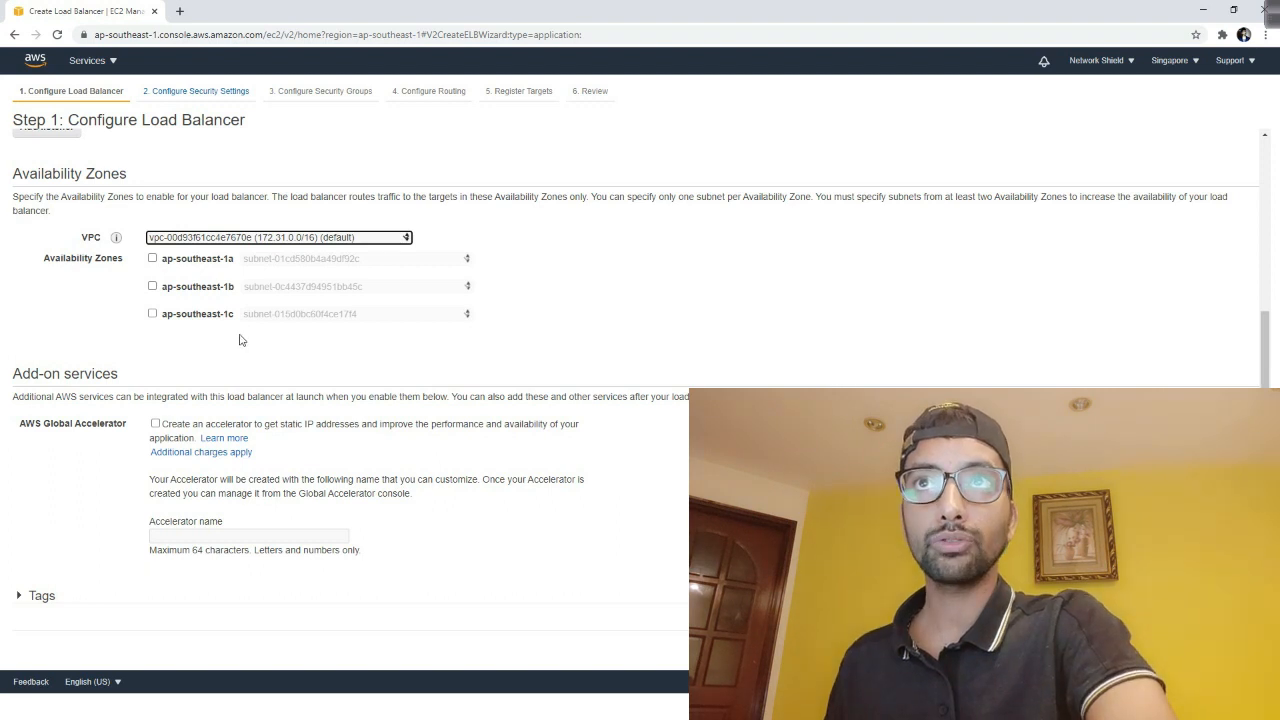
left_click(152, 259)
left_click(152, 307)
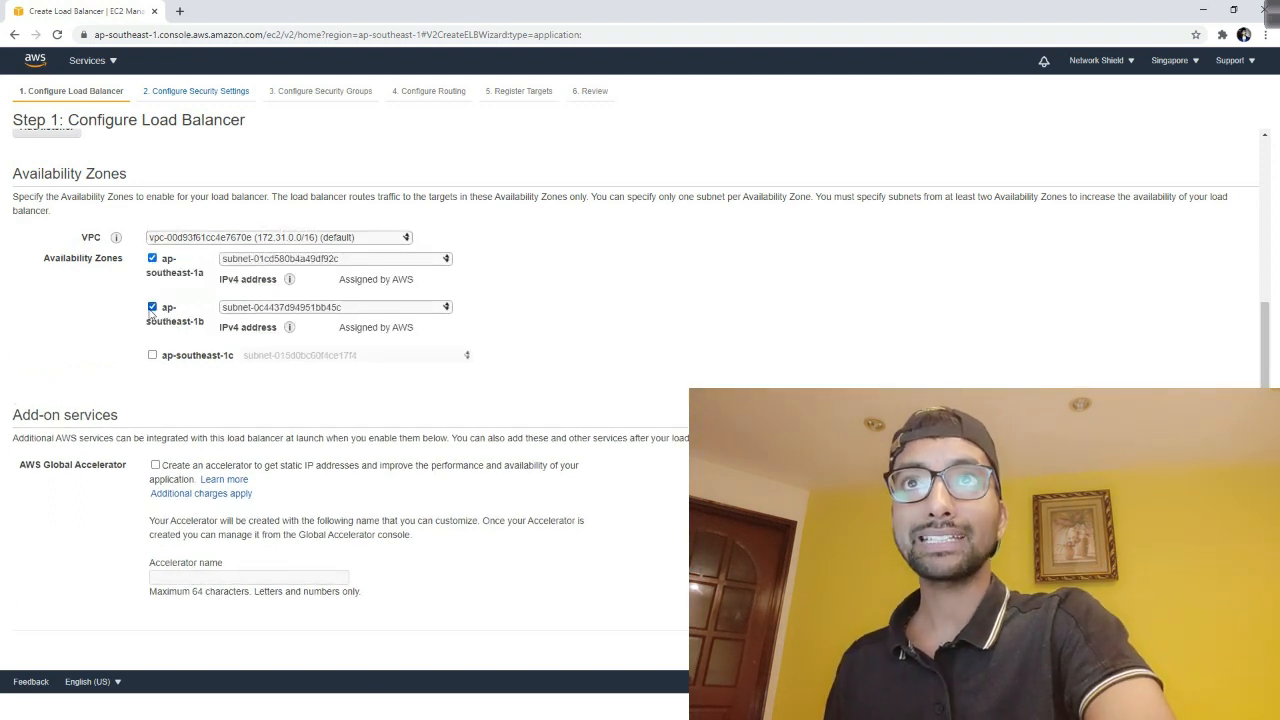
Check the subnet choices for ap-southeast-1a and review the load balancer's basic configuration
left_click(278, 260)
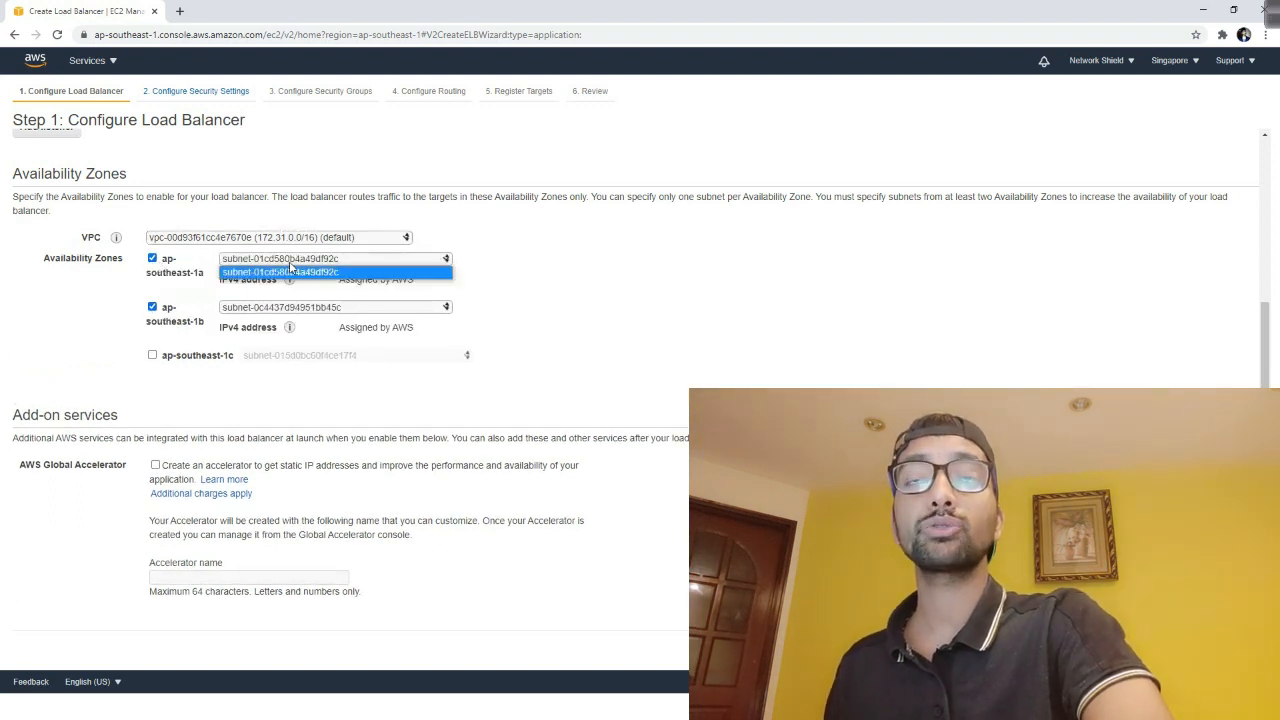
left_click(290, 264)
left_click(315, 262)
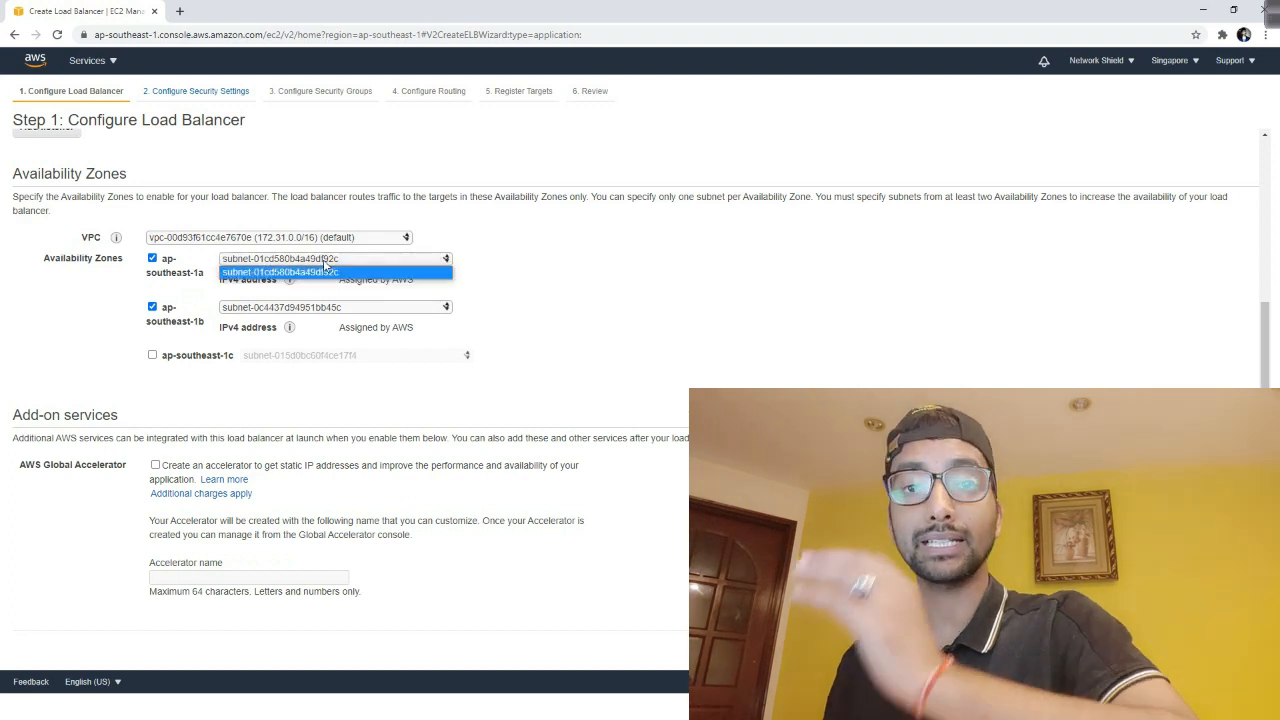
left_click(325, 265)
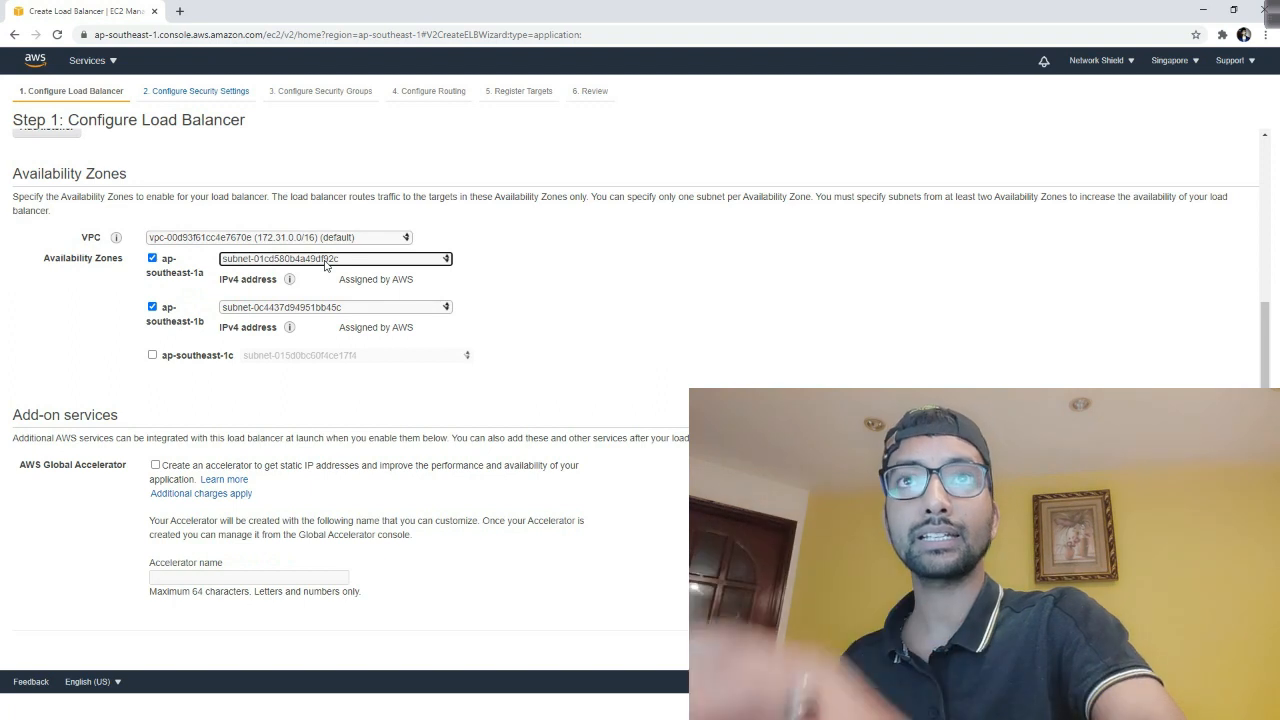
left_click(318, 262)
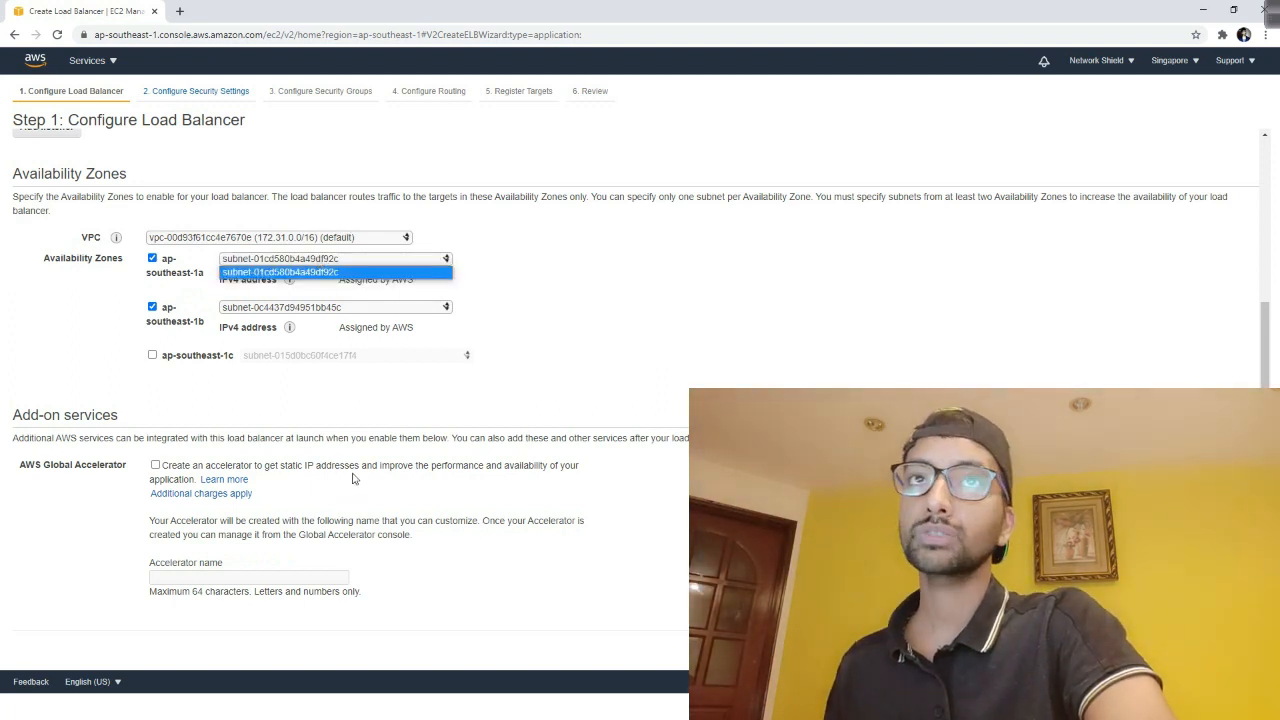
left_click(533, 326)
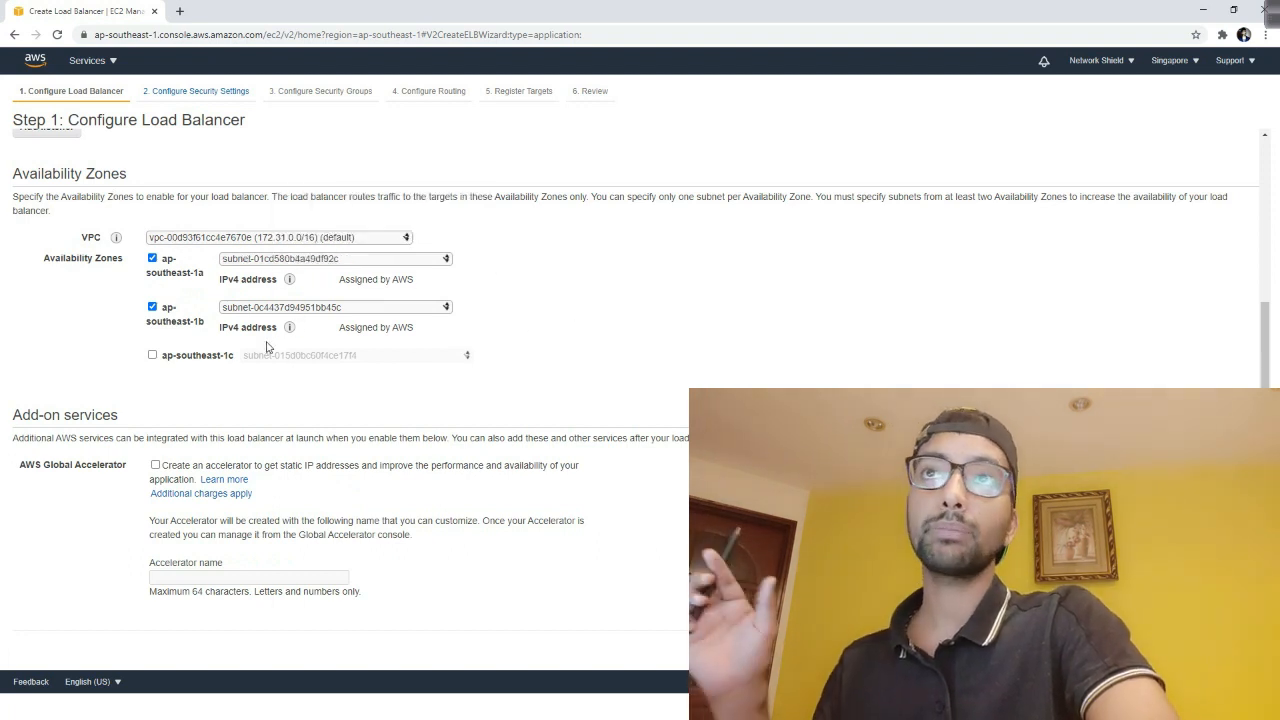
scroll(270, 347, "up", 3)
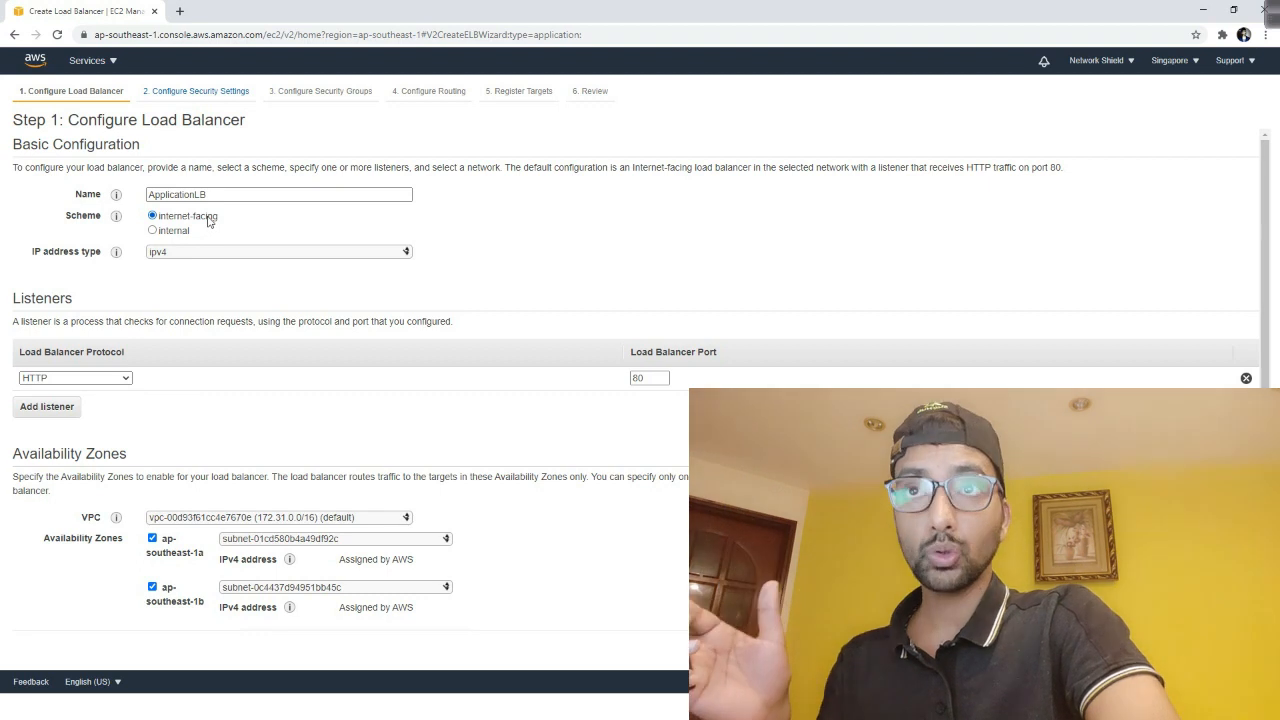
Accept the load balancer configuration and continue past the security settings without a secure listener to the security group assignment
scroll(200, 216, "down", 3)
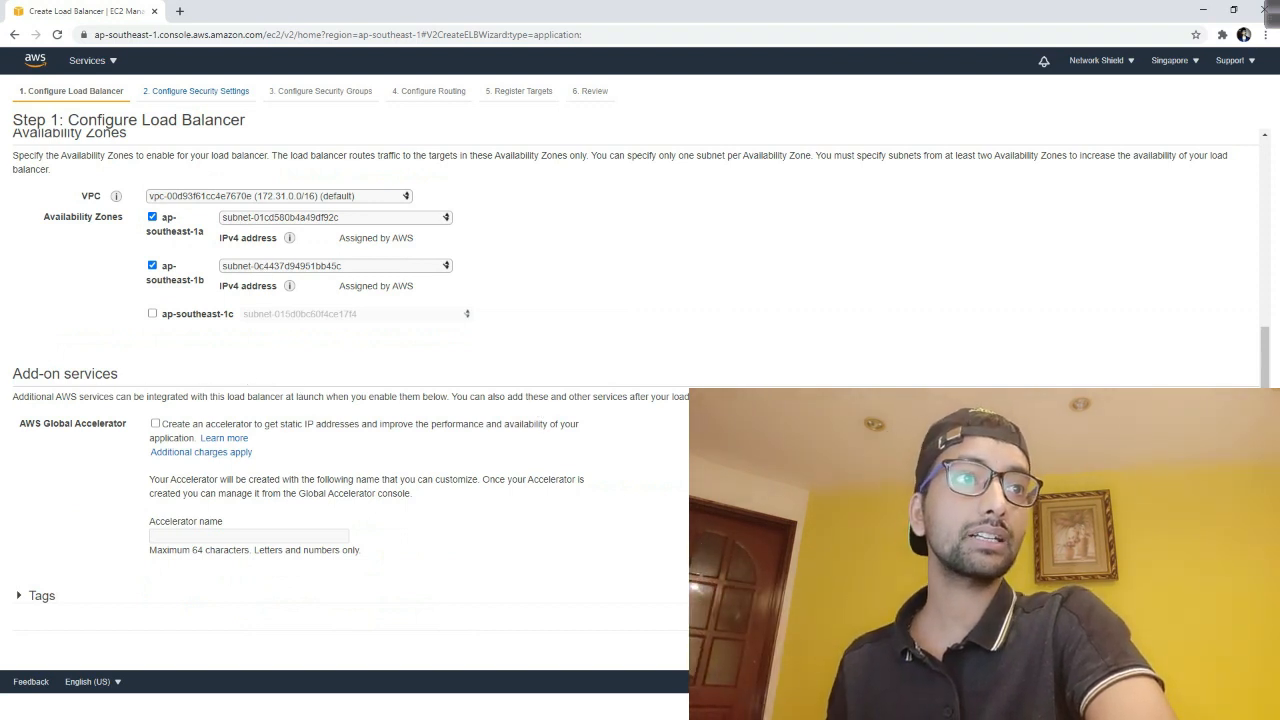
left_click(1185, 649)
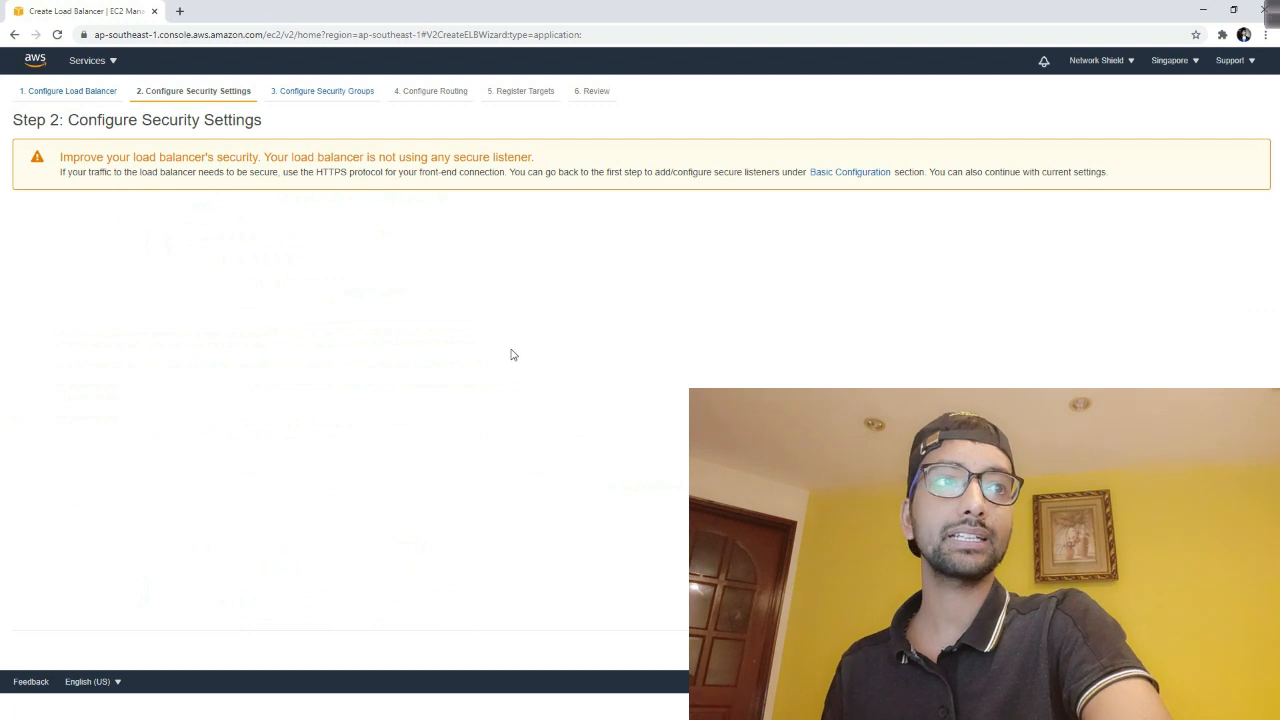
left_click(1197, 651)
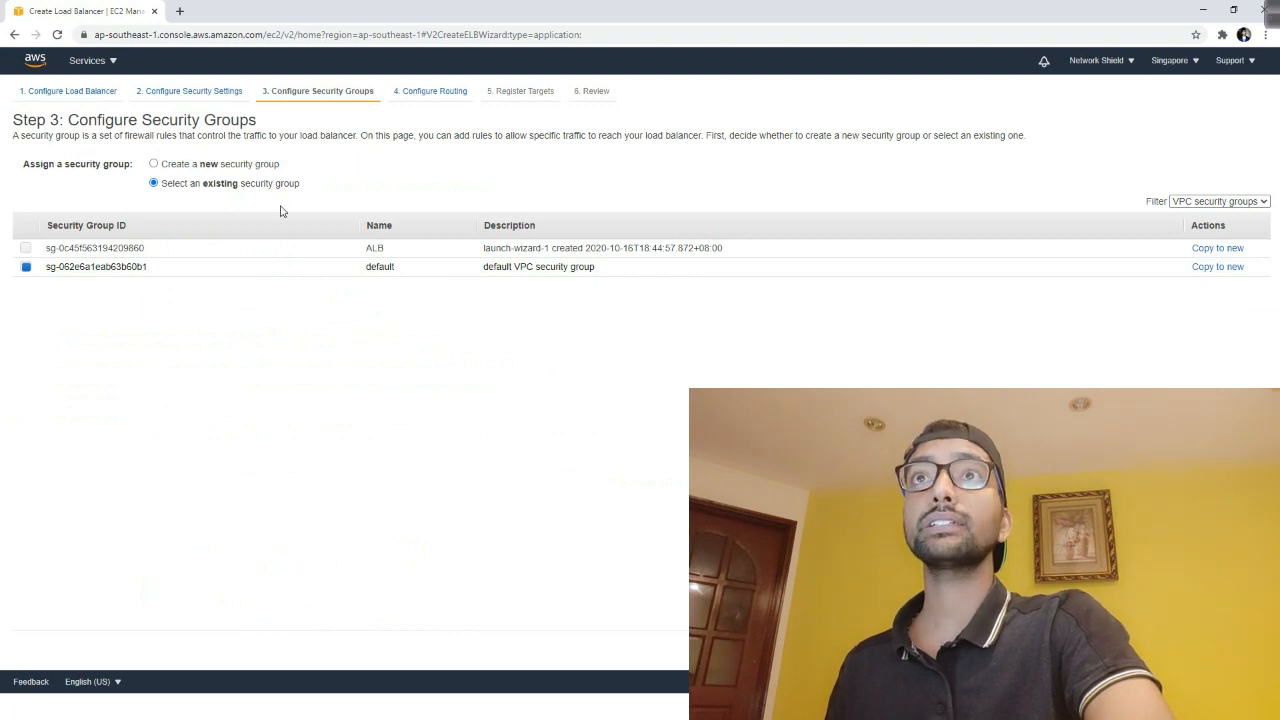
Assign the existing ALB security group to the load balancer instead of the default one and continue to the routing configuration
left_click_drag(94, 120, 346, 174)
left_click(345, 176)
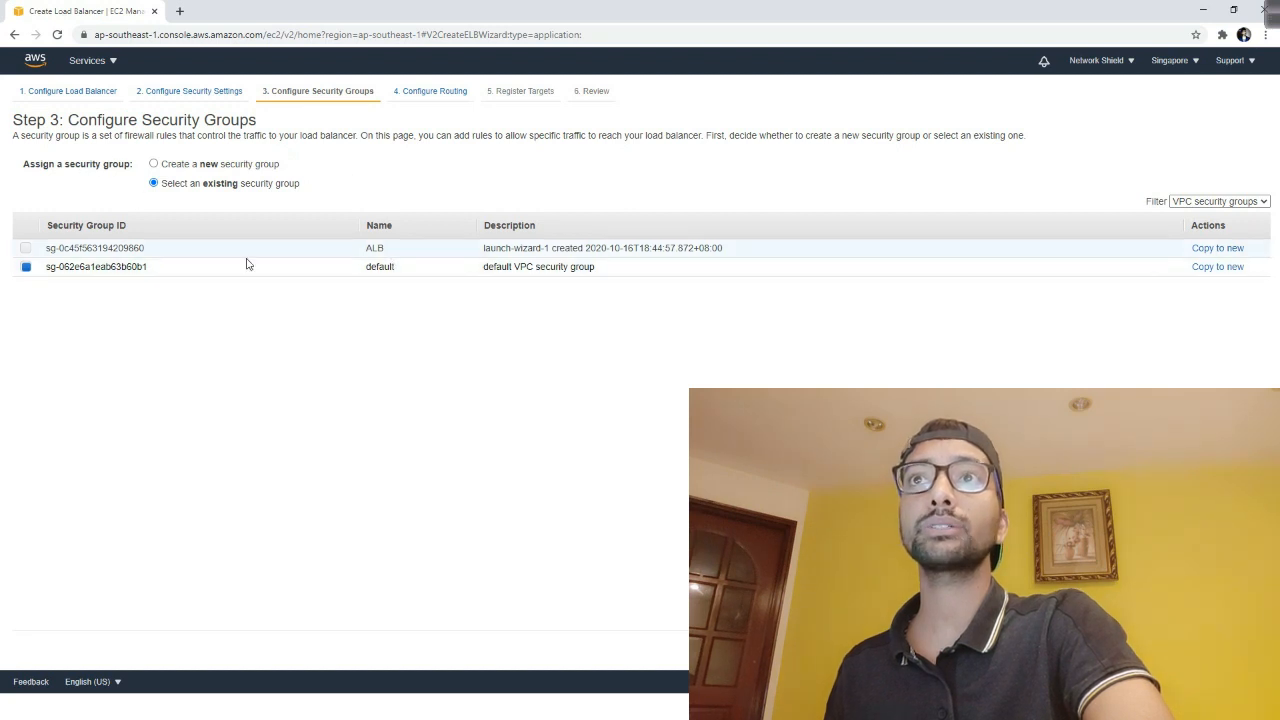
left_click(26, 249)
left_click(26, 268)
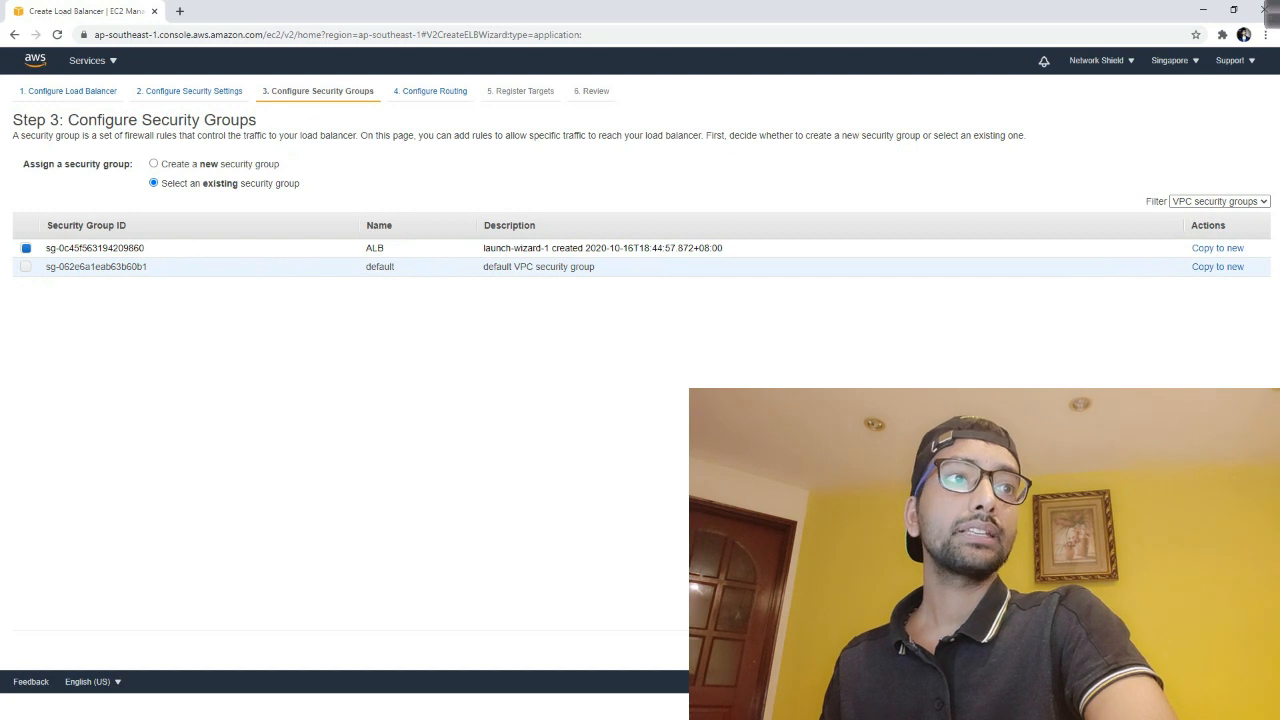
left_click(1213, 650)
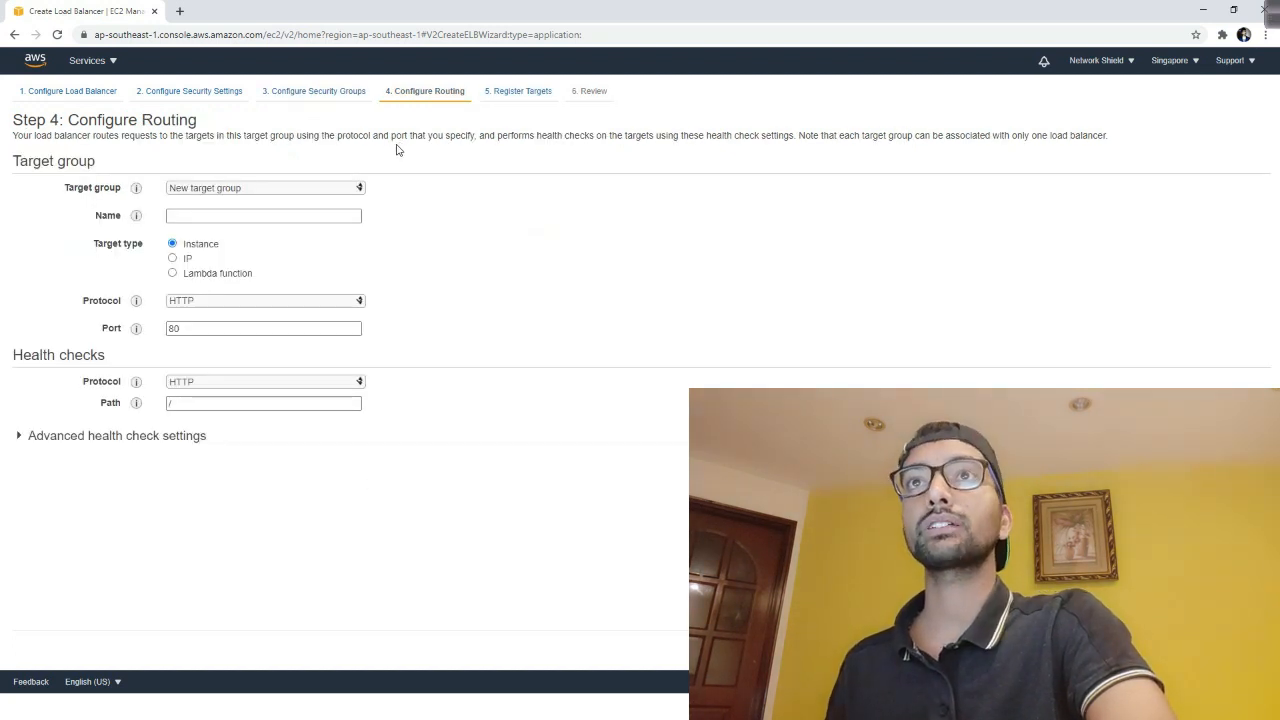
Route the load balancer to the existing target group ApplicationTargetGroup and continue to target registration
left_click(252, 190)
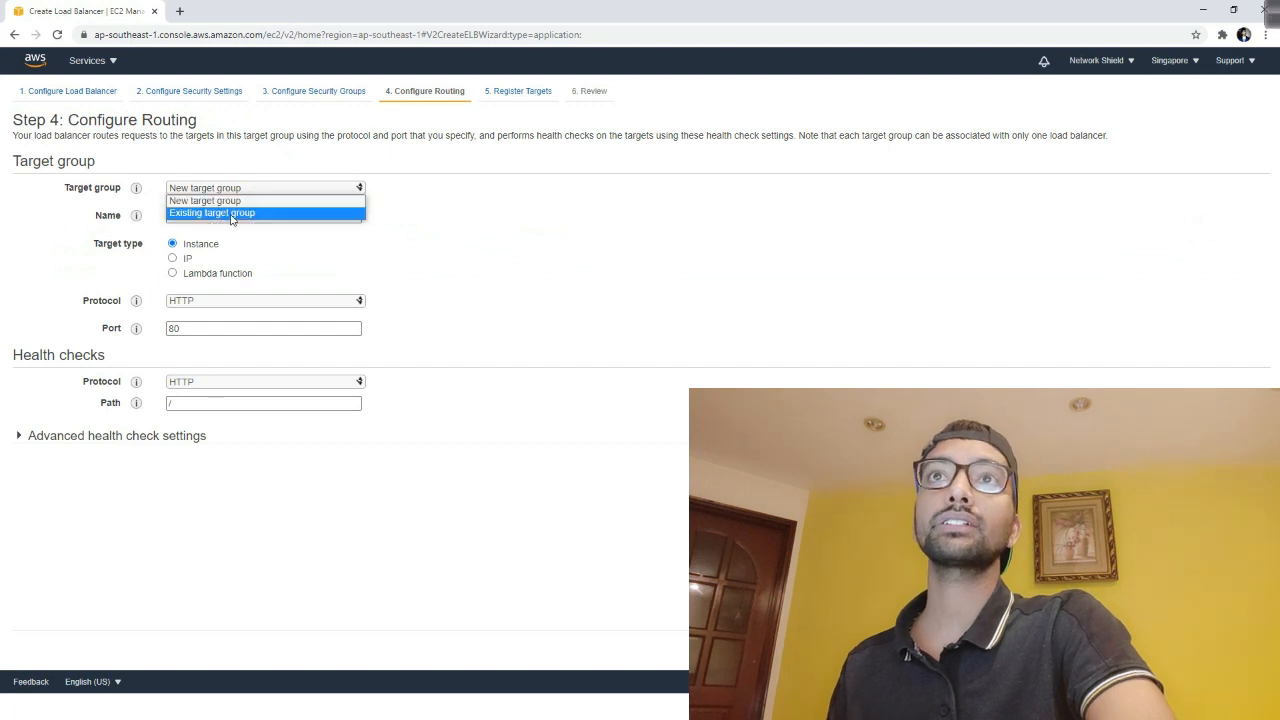
left_click(230, 213)
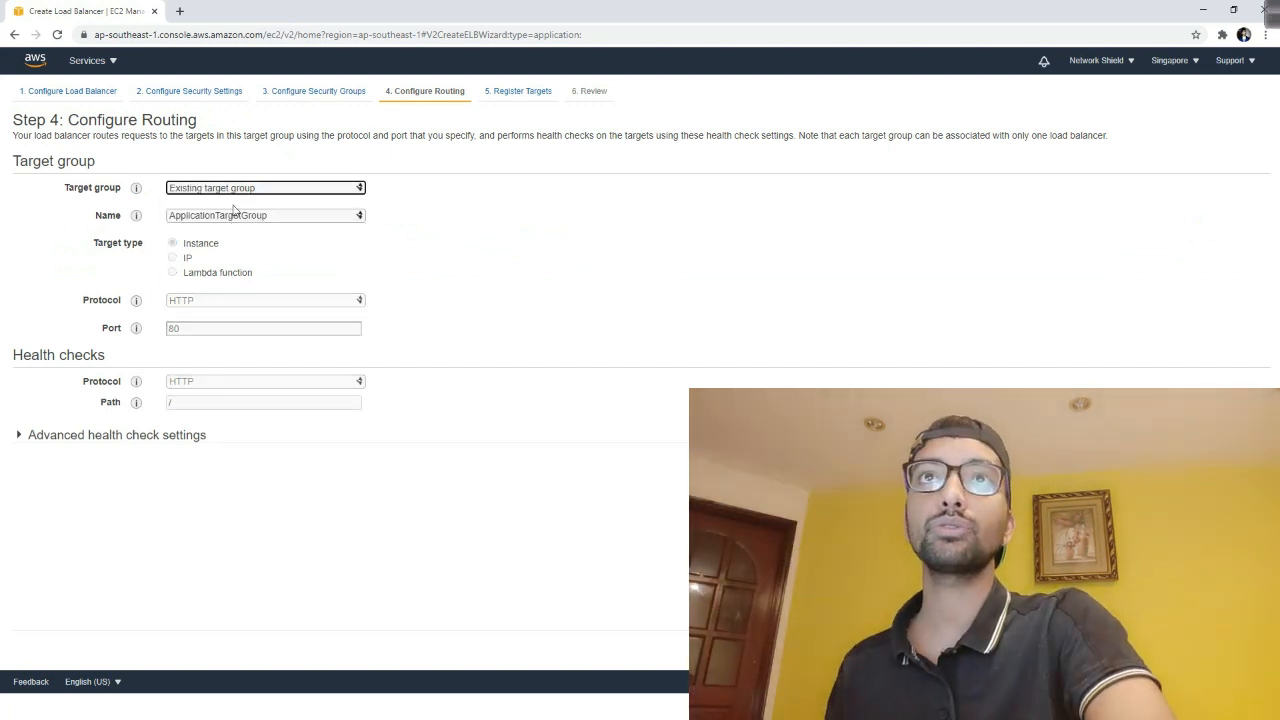
left_click(284, 193)
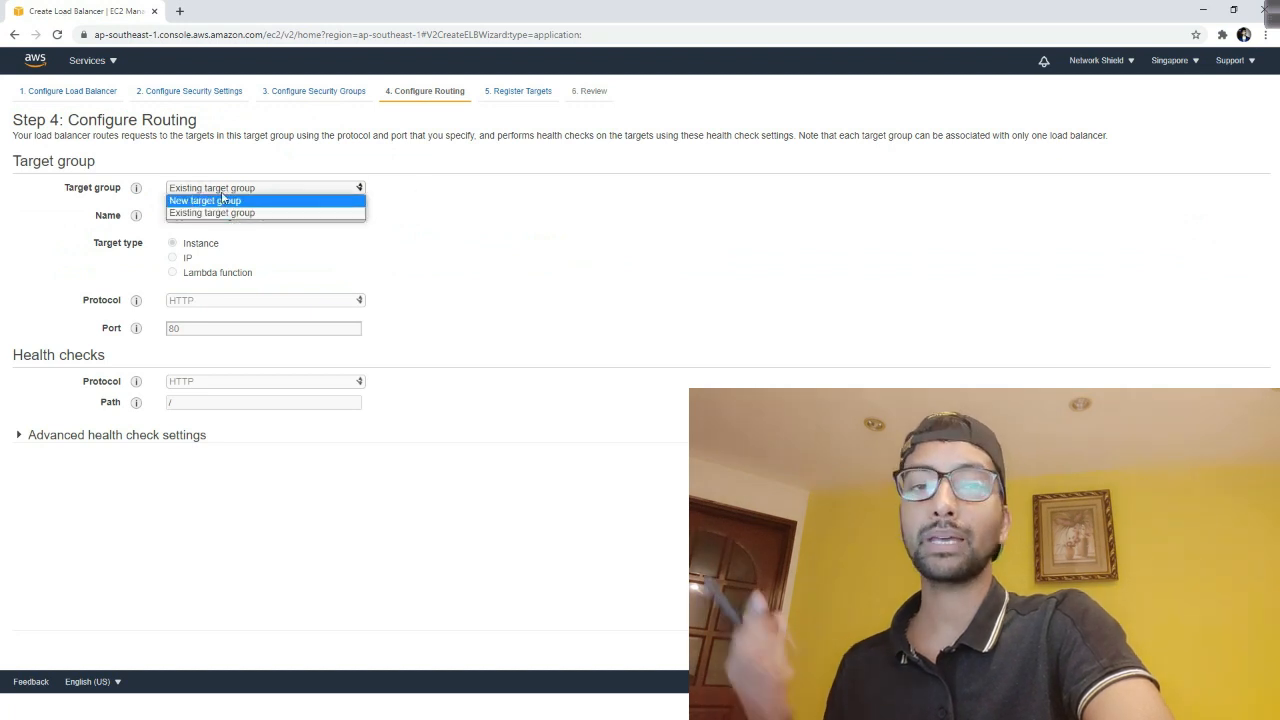
left_click(226, 195)
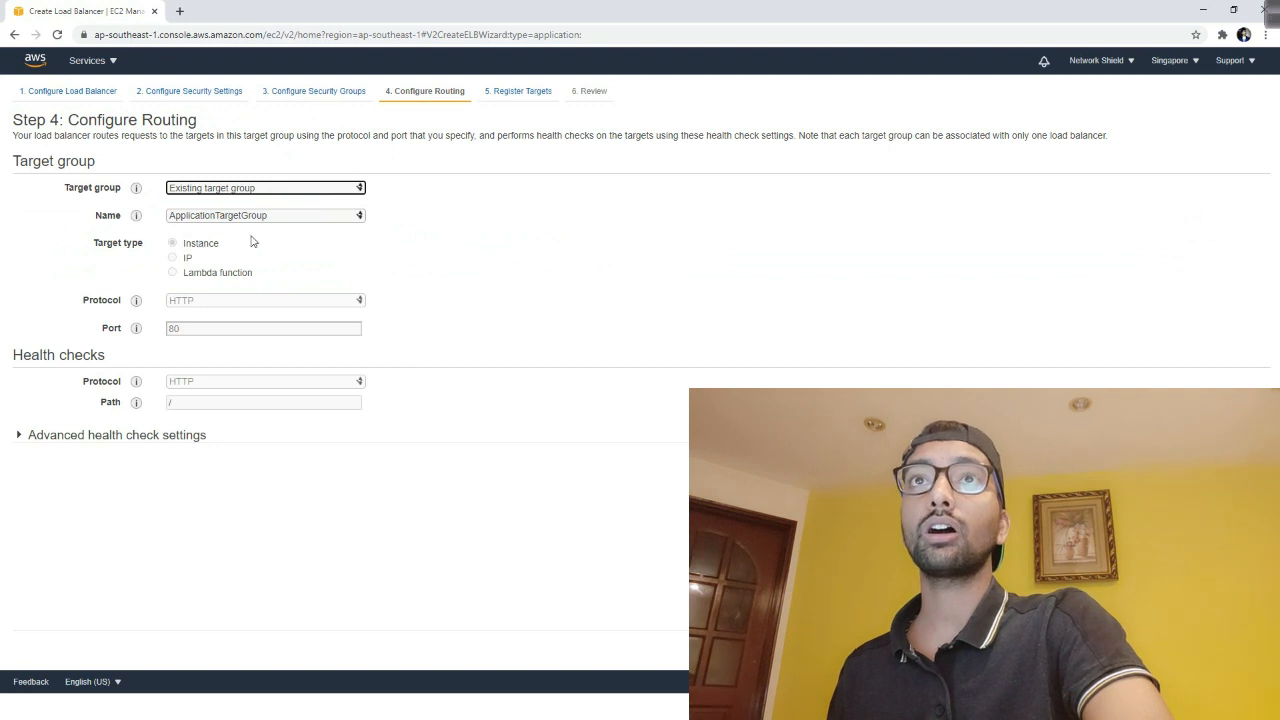
left_click(254, 216)
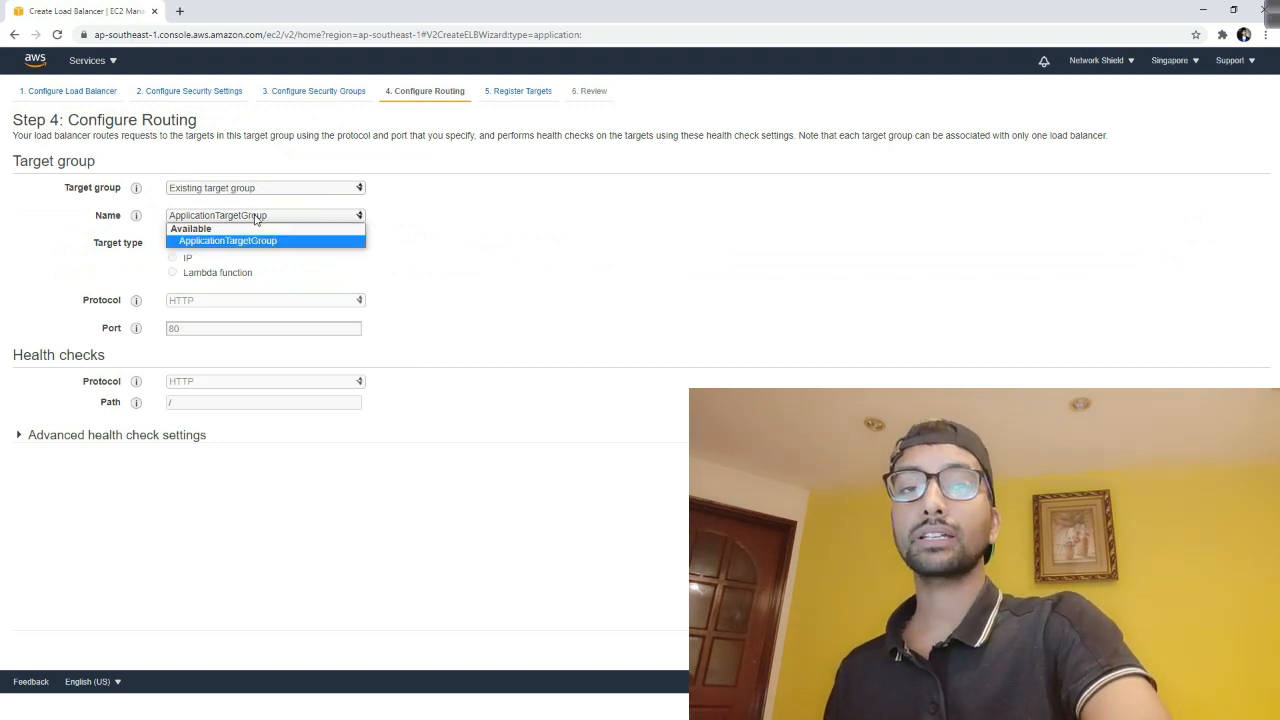
left_click(254, 218)
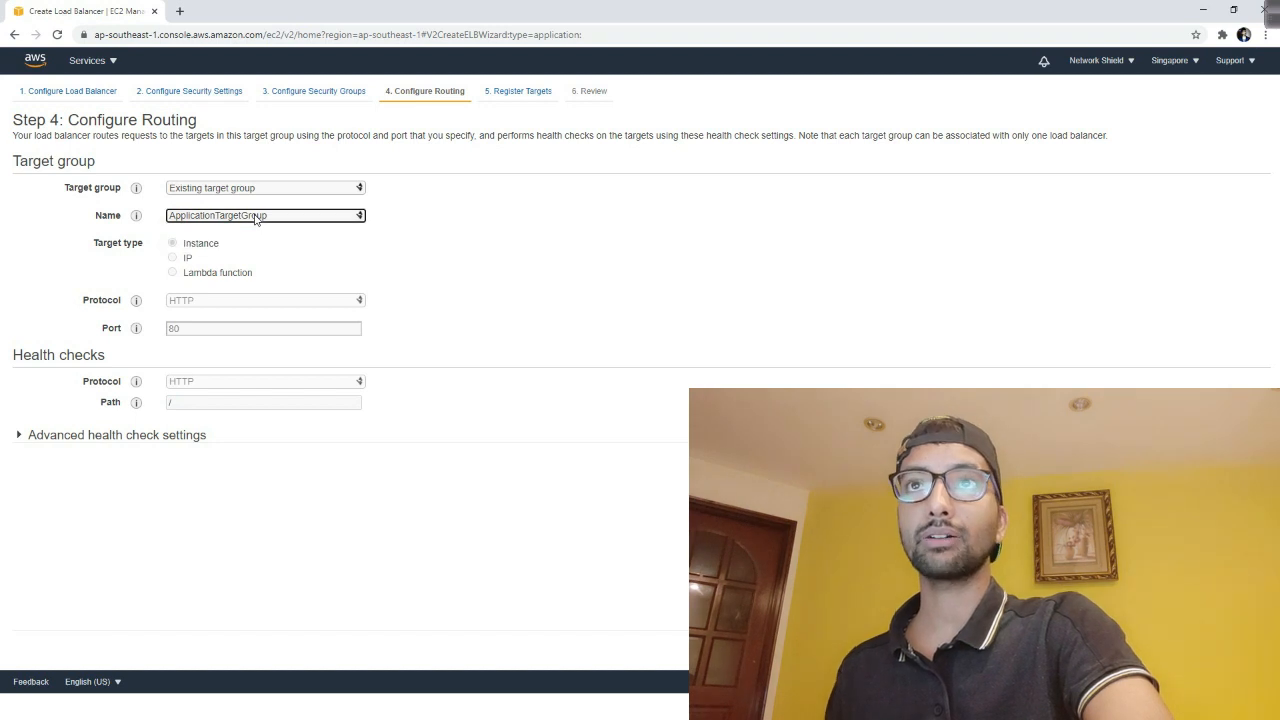
left_click(483, 324)
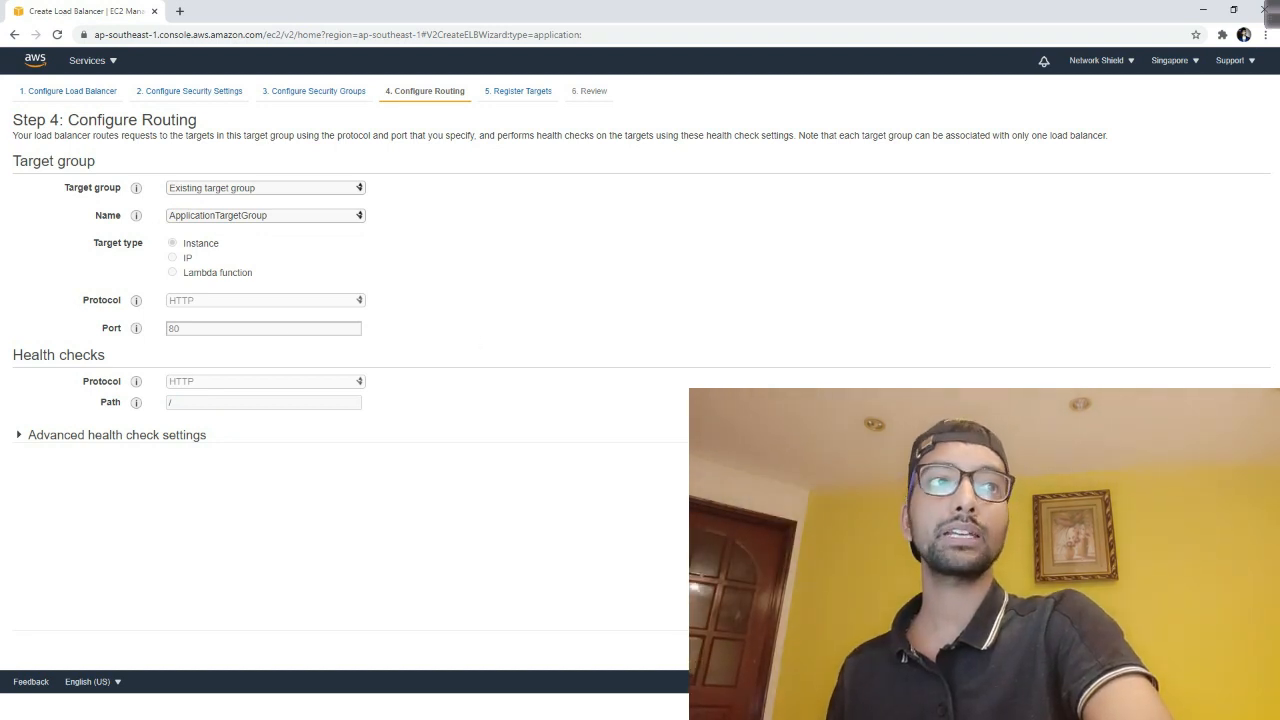
left_click(1213, 650)
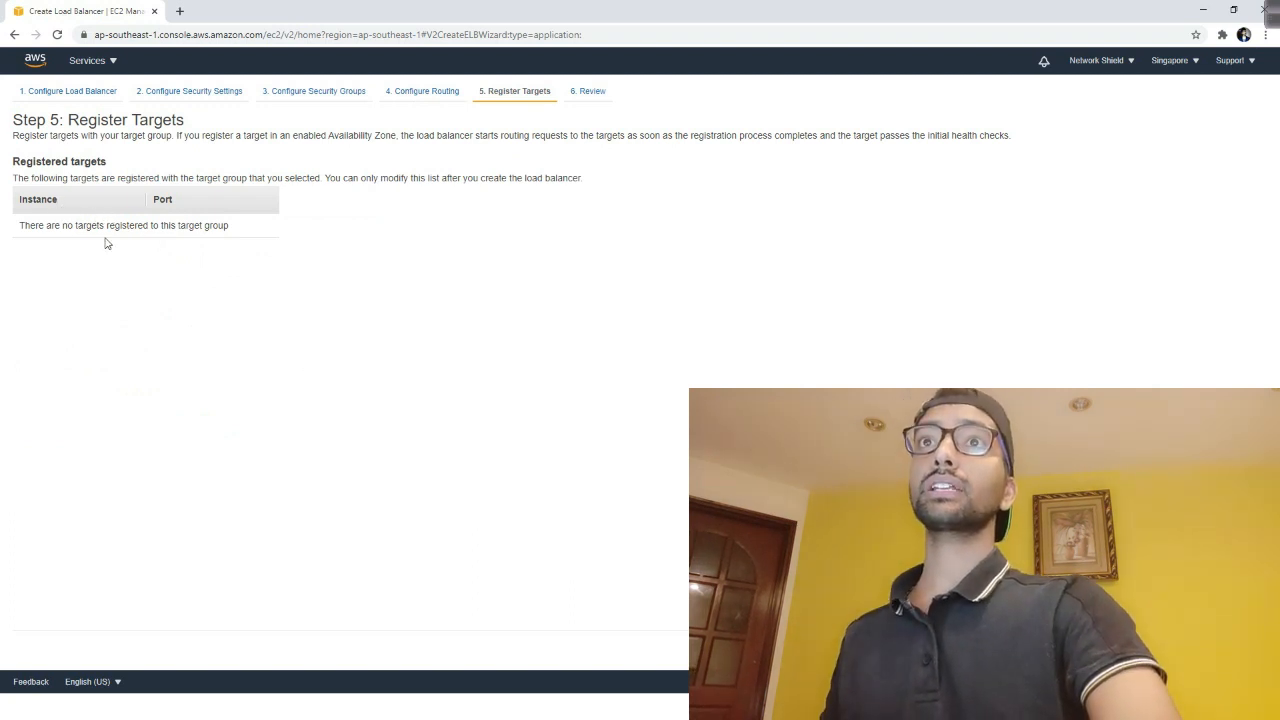
Check the target group's registered targets and look back at the load balancer's availability zone configuration
left_click_drag(40, 225, 201, 236)
left_click(276, 267)
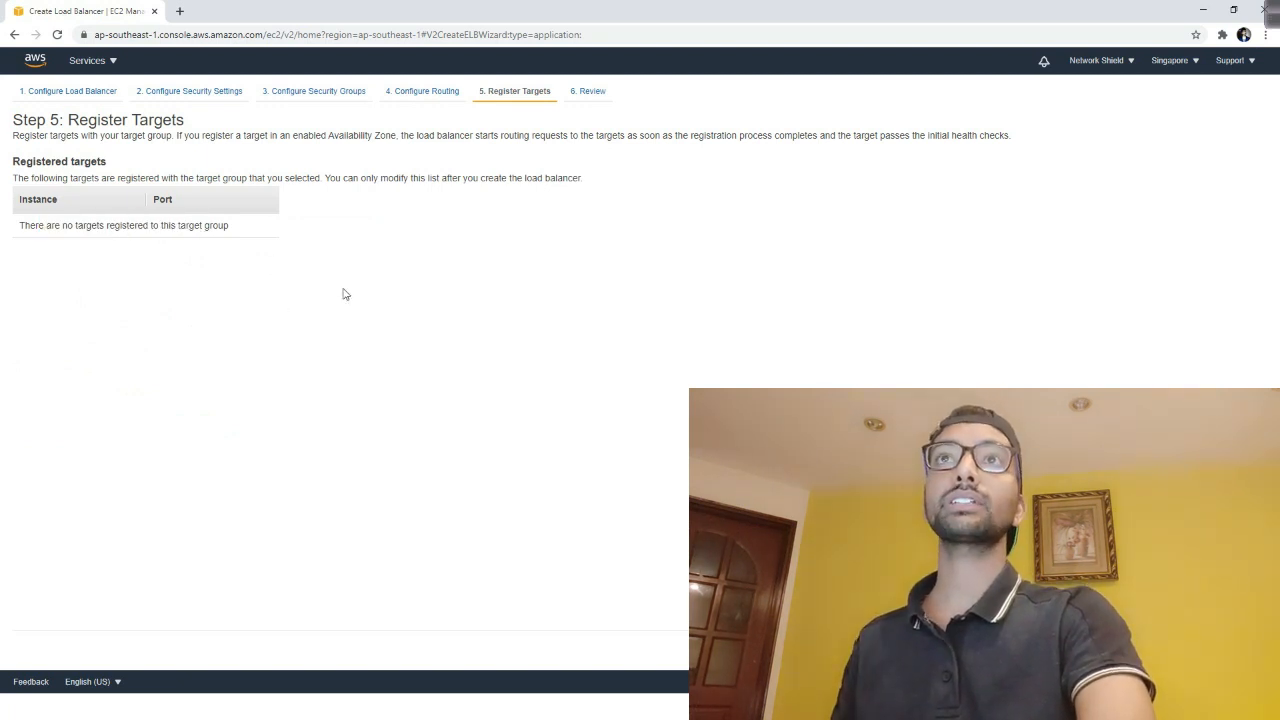
left_click(68, 91)
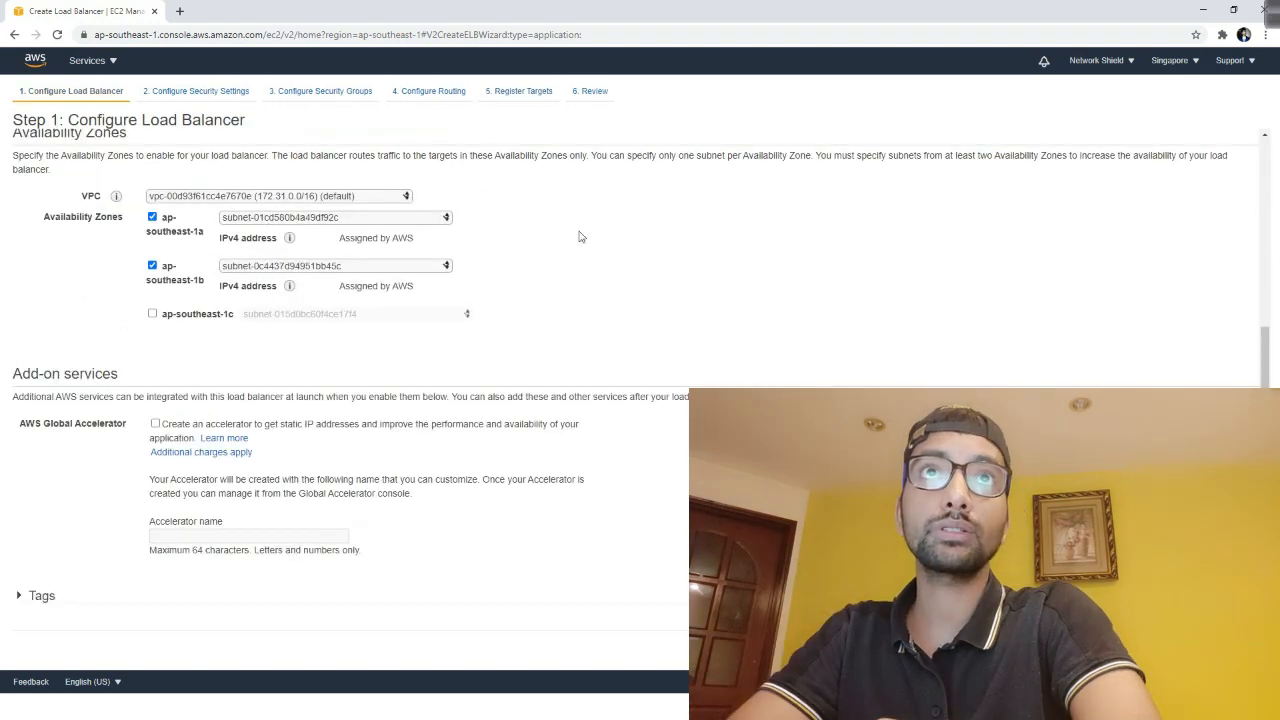
left_click(532, 91)
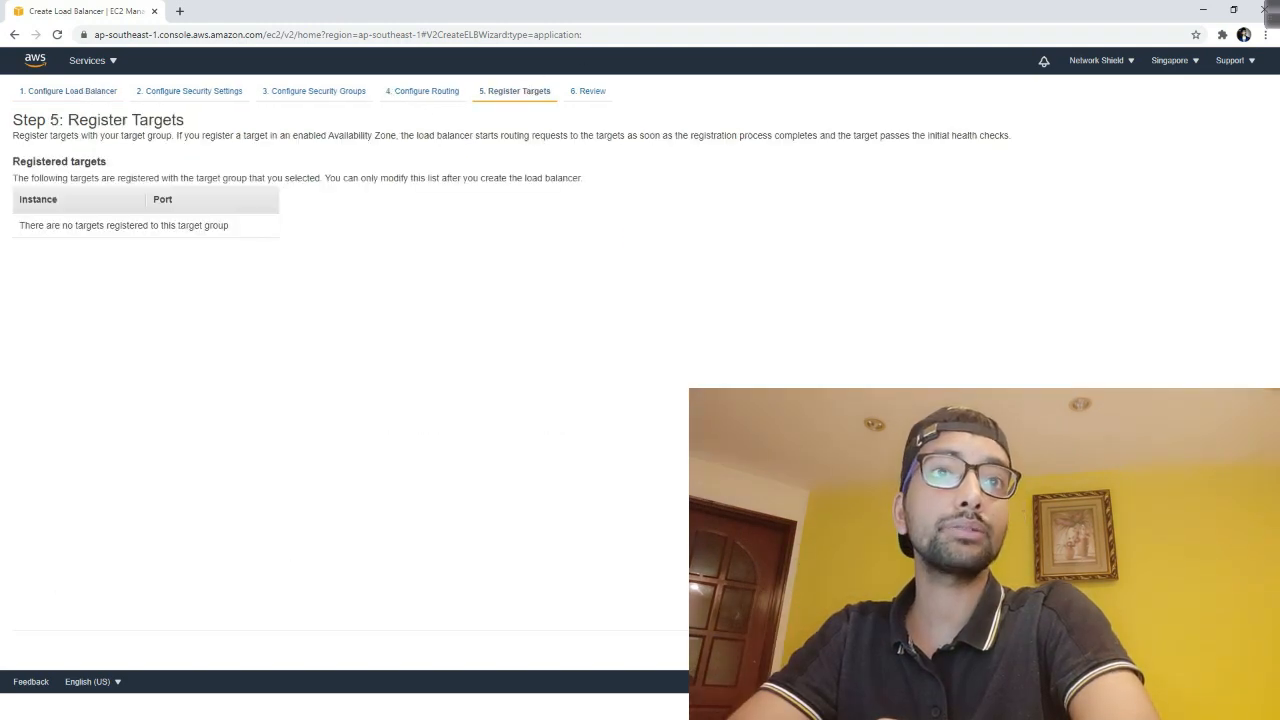
Review the ApplicationLB settings, create the load balancer, and close the creation status page
left_click(1228, 650)
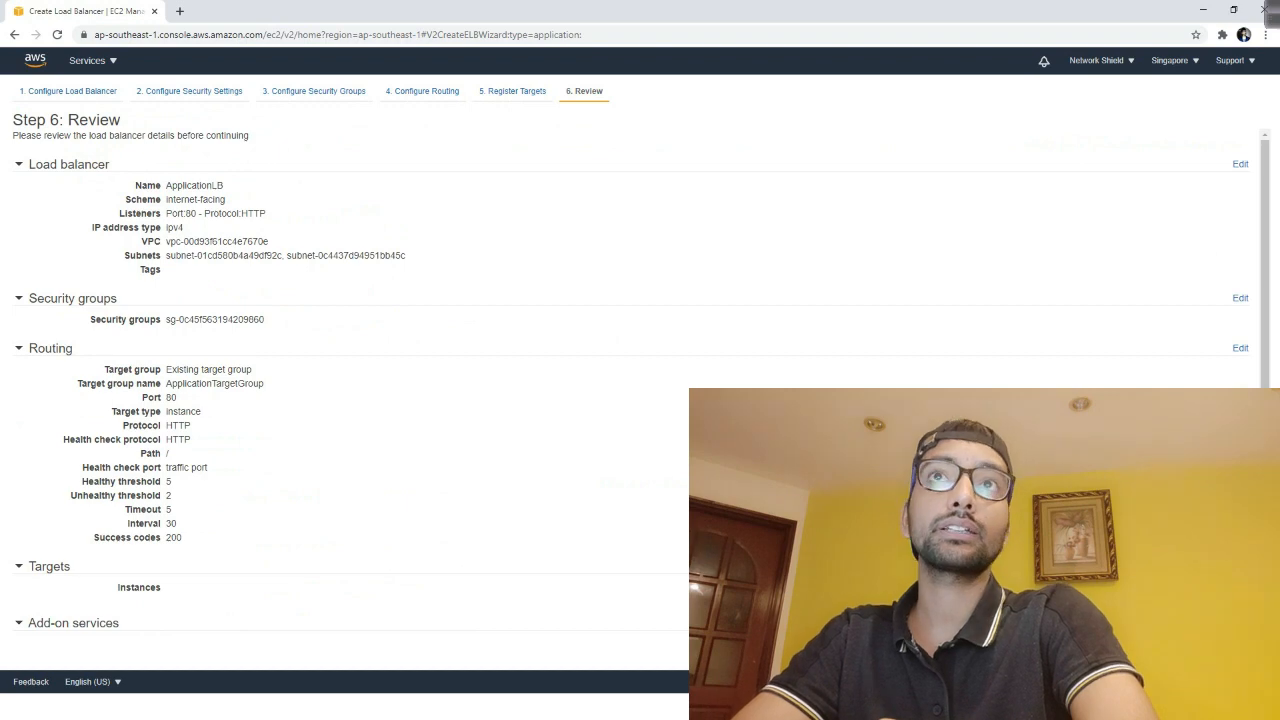
left_click(1240, 650)
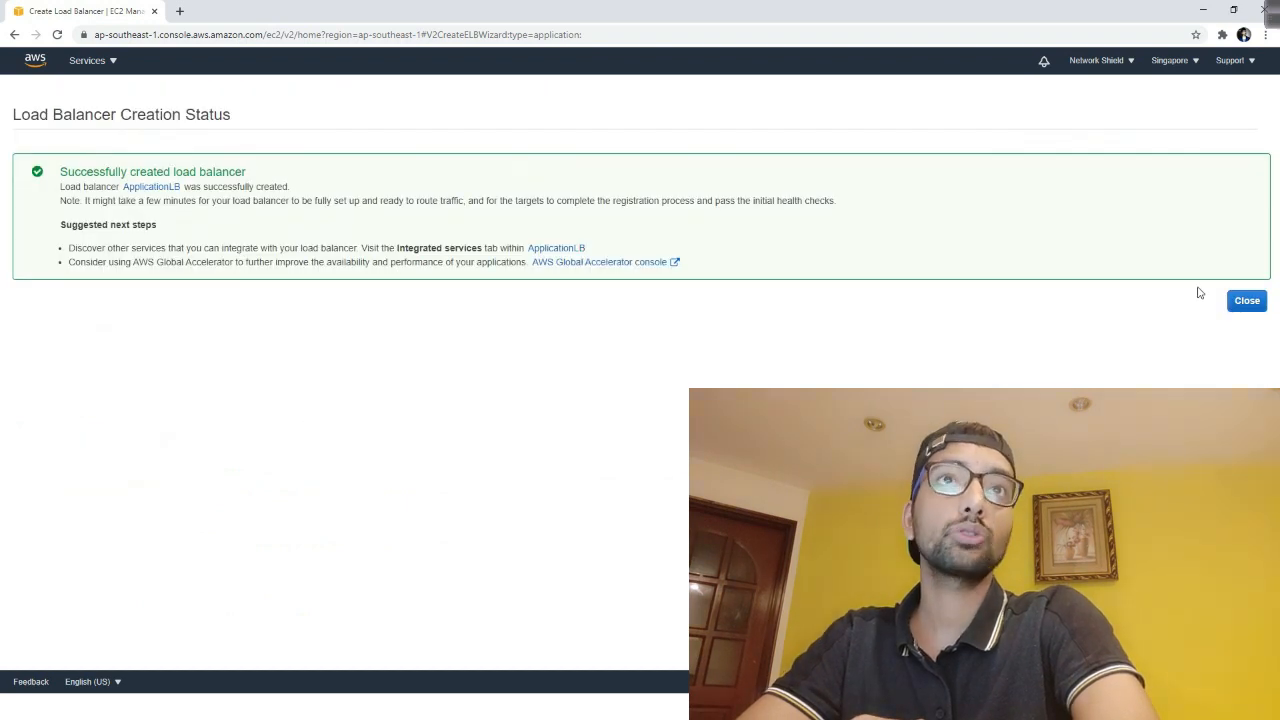
left_click(1245, 300)
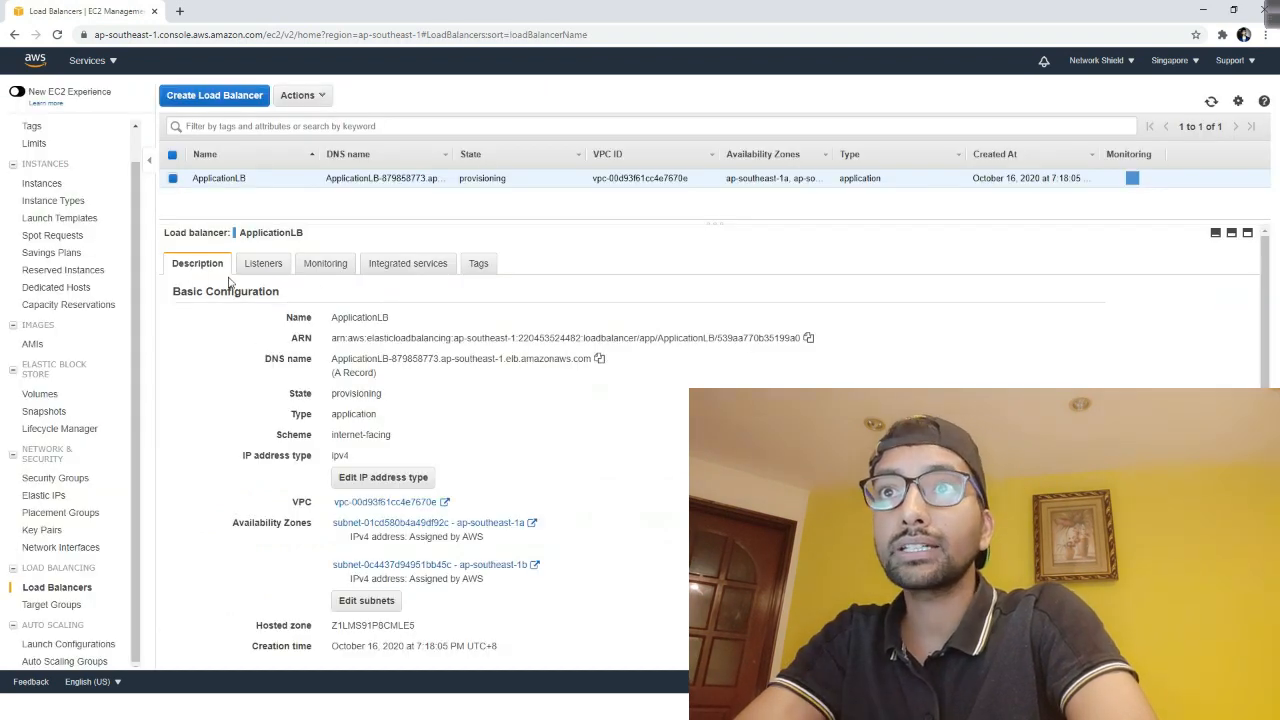
Open the targets of ApplicationTargetGroup and check which instances are registered
left_click(52, 605)
left_click(262, 236)
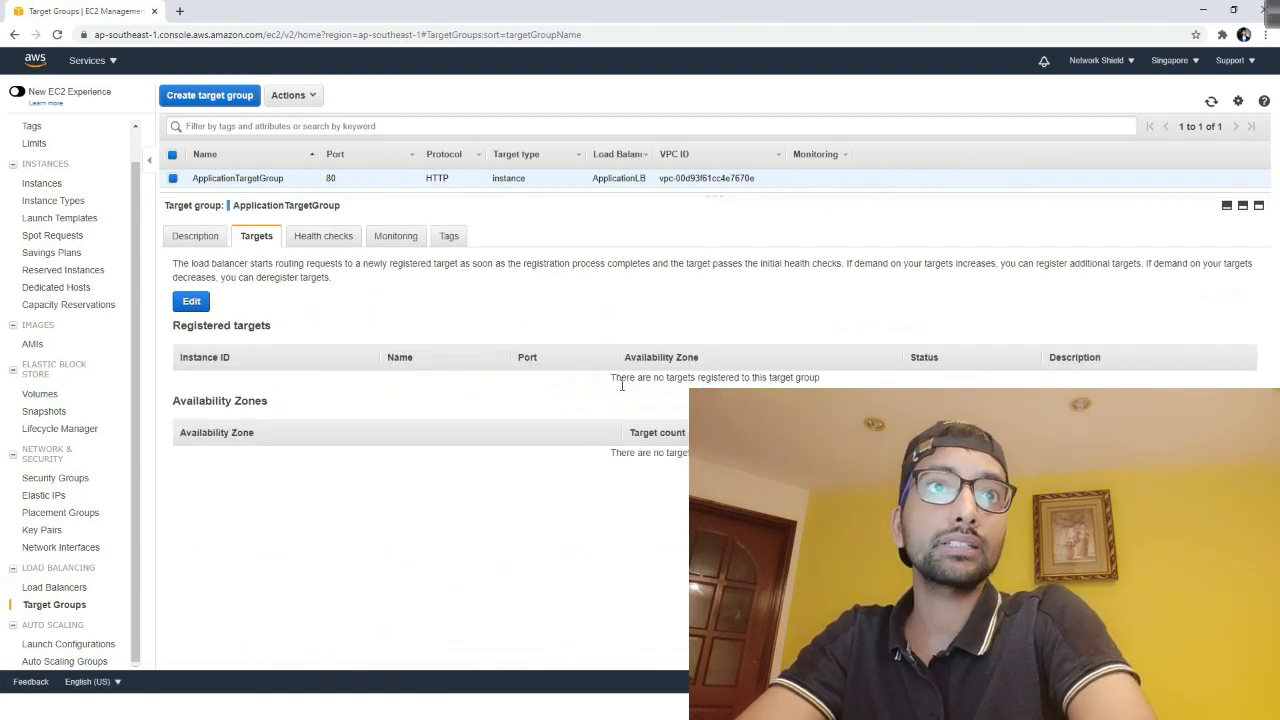
left_click_drag(611, 378, 820, 378)
left_click(820, 378)
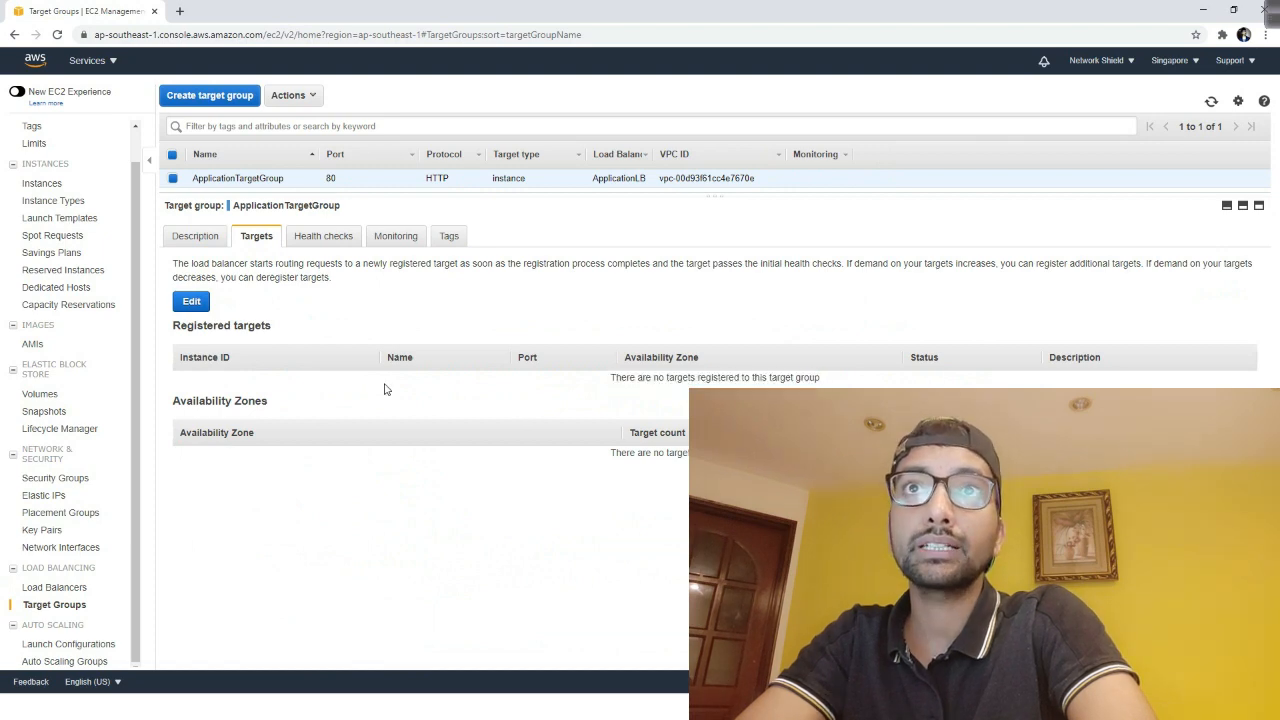
Register both running ALB instances with ApplicationTargetGroup on port 80 and save the target list
left_click(197, 304)
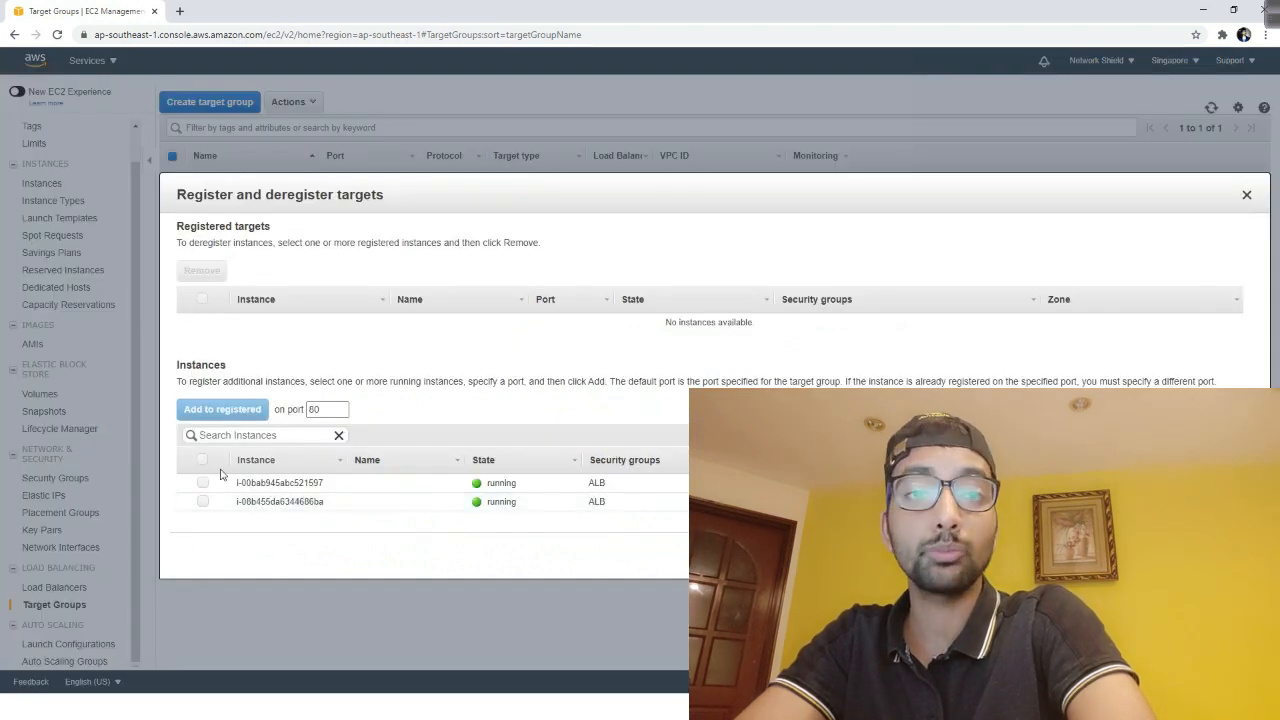
left_click(203, 483)
left_click(203, 502)
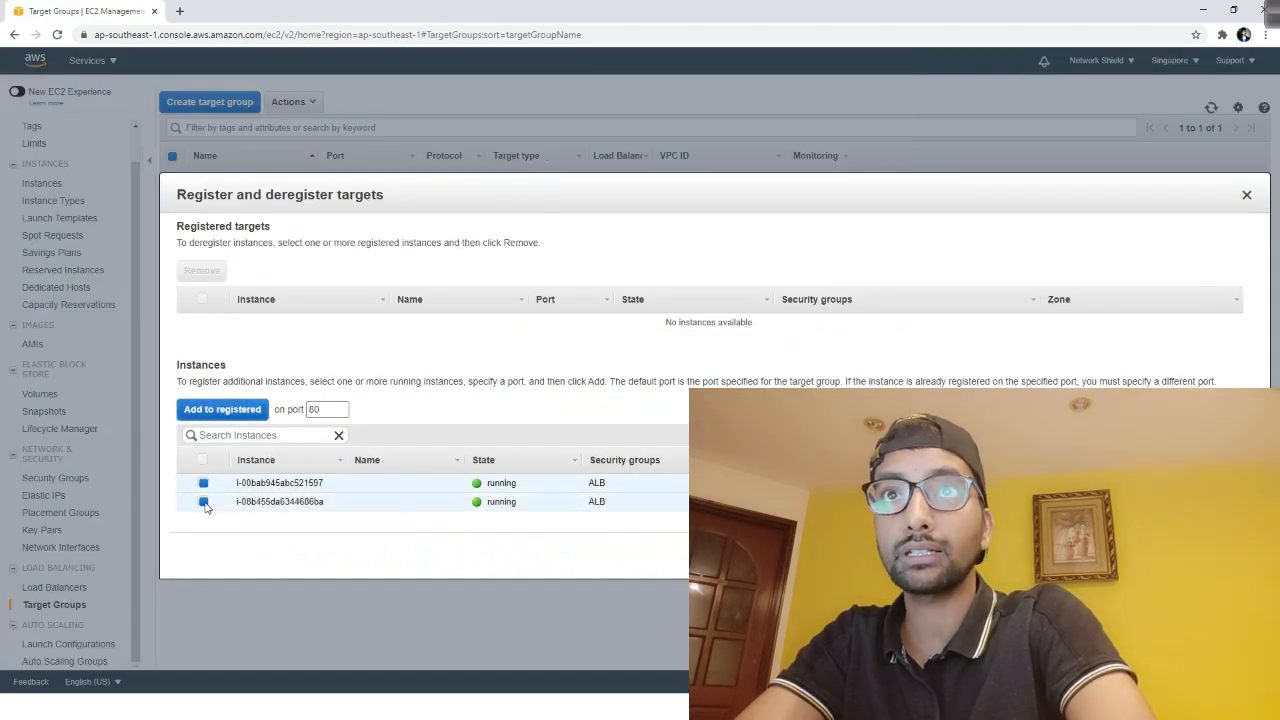
left_click(224, 414)
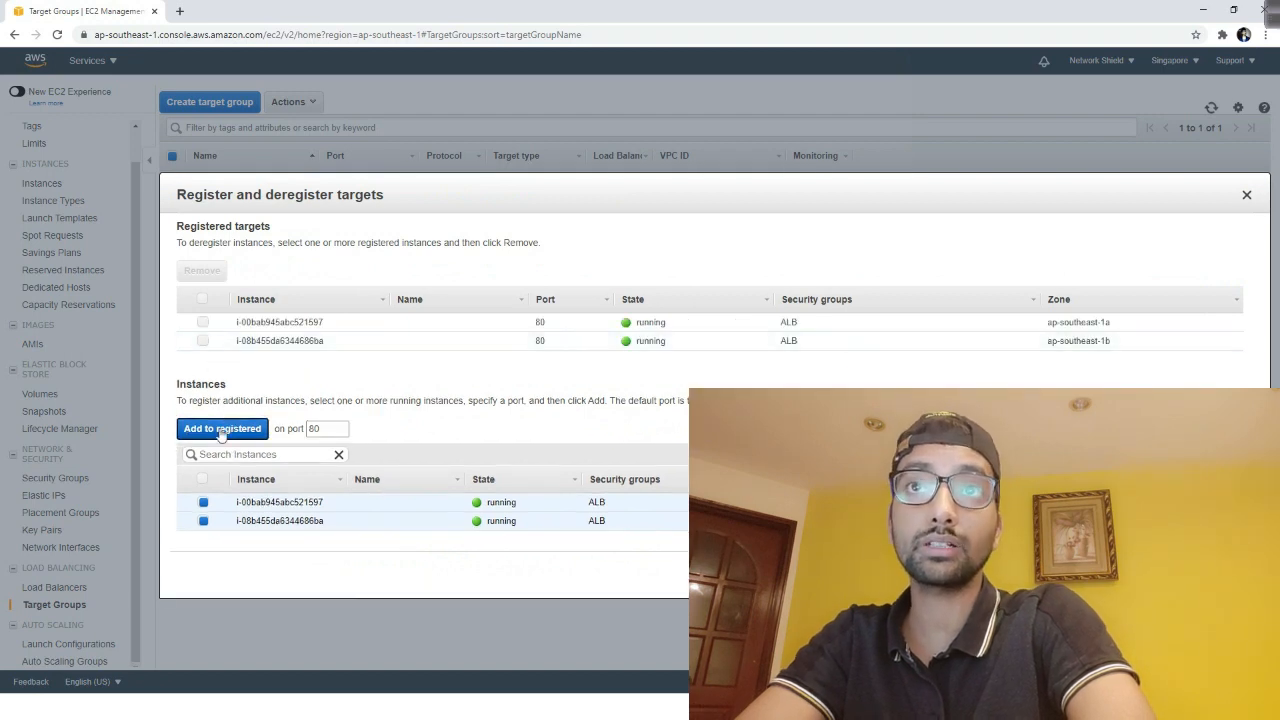
left_click(205, 341)
left_click(203, 322)
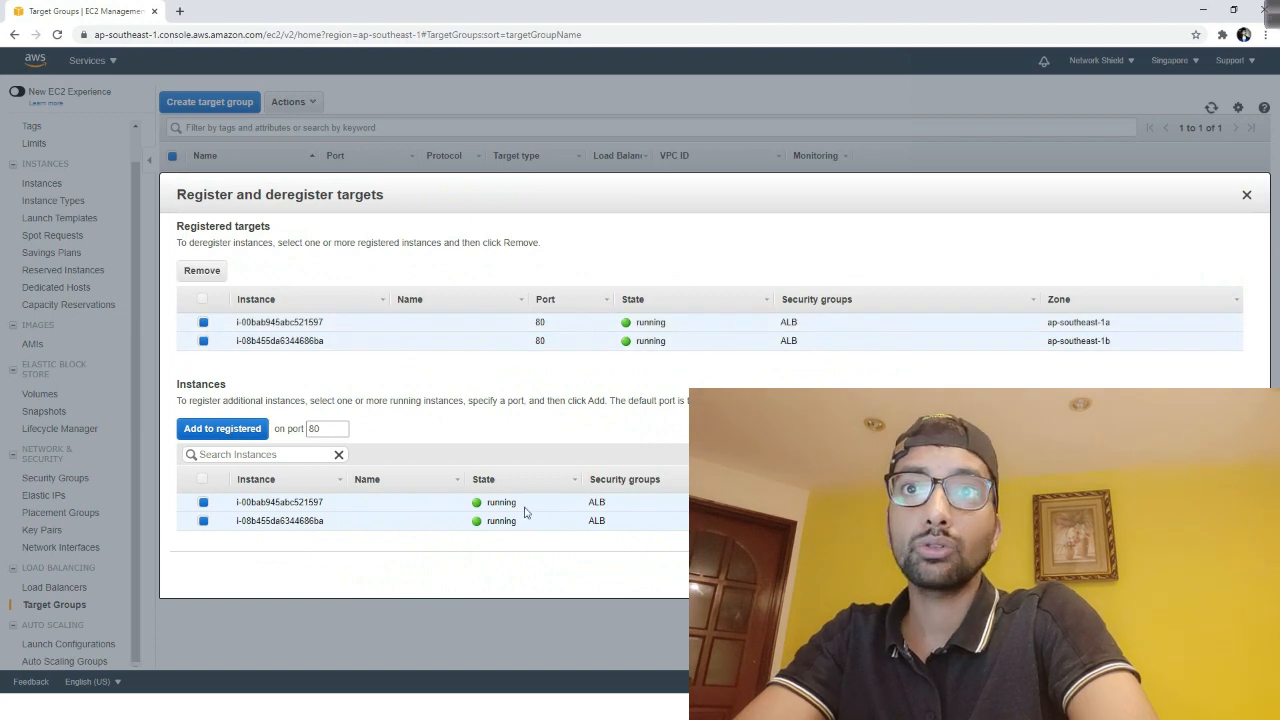
left_click(208, 521)
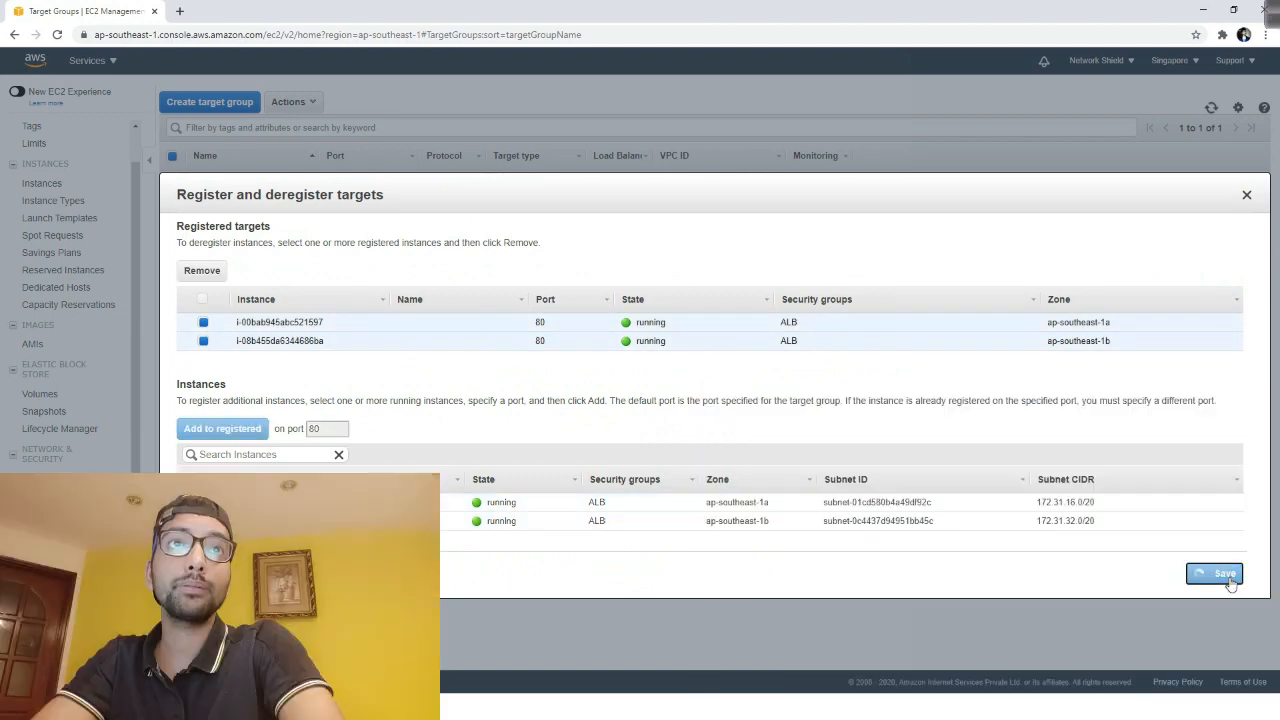
left_click(1226, 575)
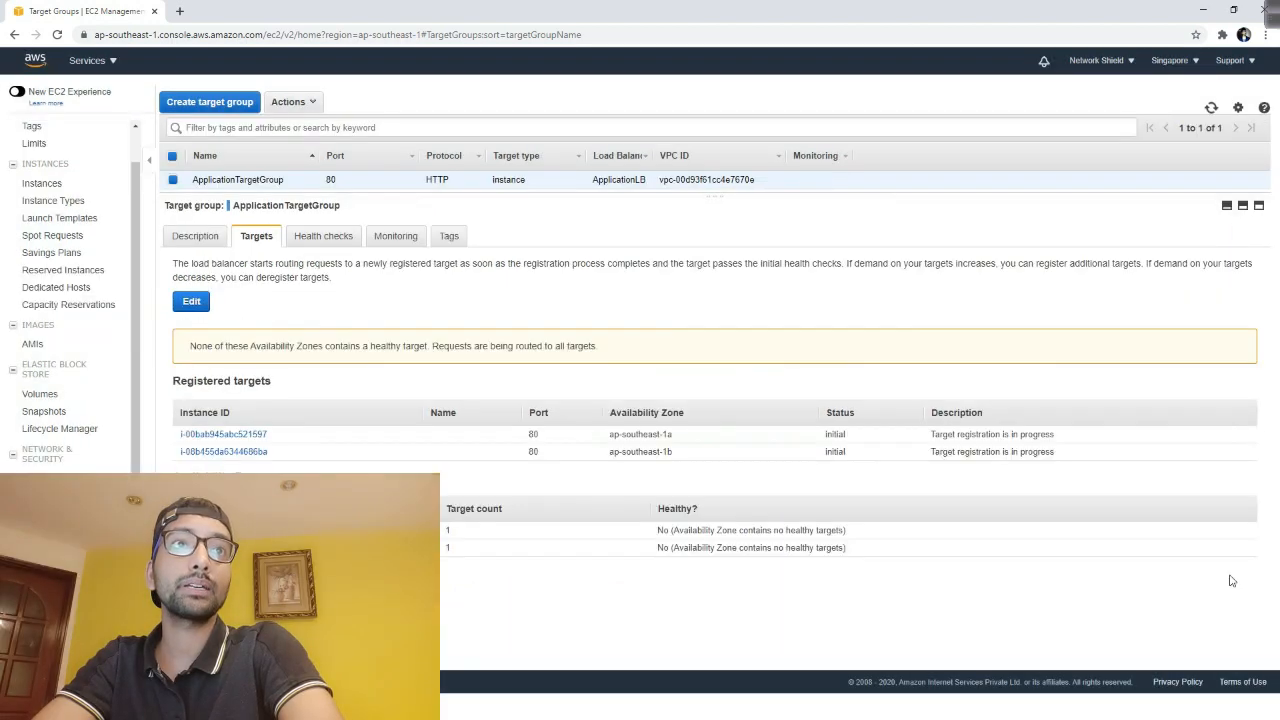
Check the health status of both registered targets, refreshing the target group's details
mouse_move(834, 421)
left_mouse_down()
mouse_move(871, 466)
mouse_move(845, 451)
mouse_move(888, 484)
mouse_move(846, 458)
mouse_move(828, 424)
left_mouse_up()
left_click(876, 473)
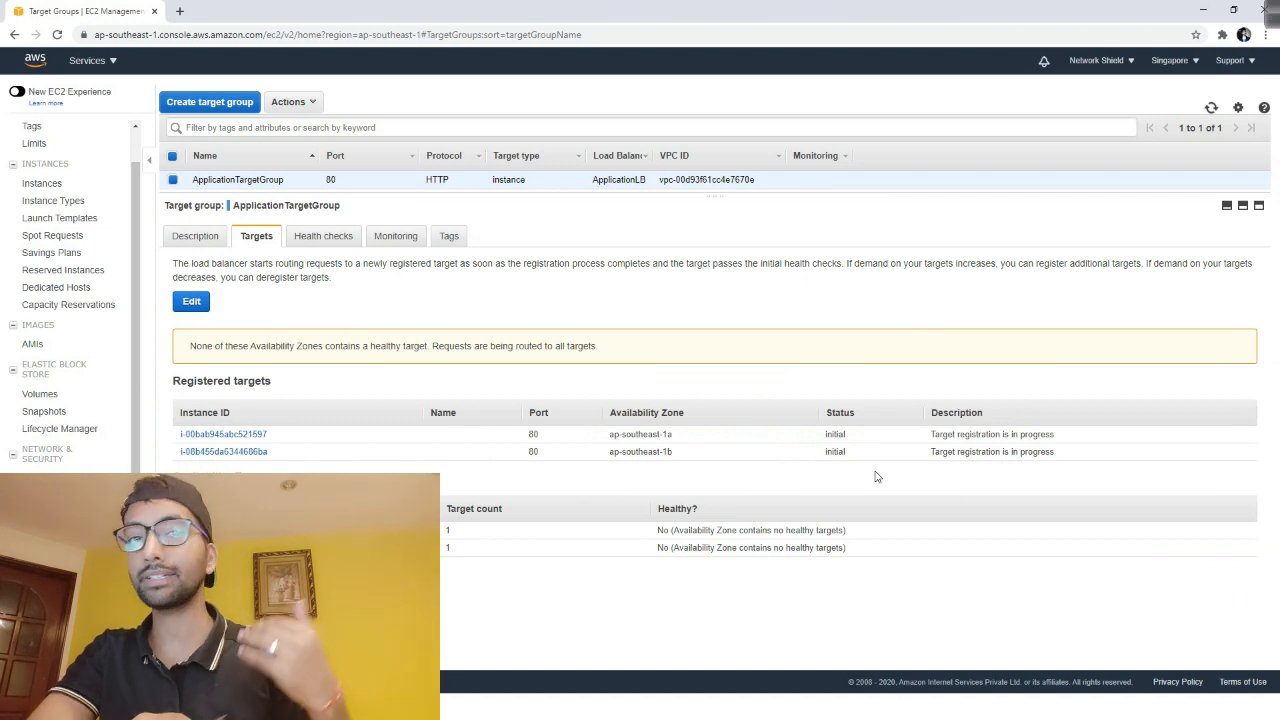
left_click(1211, 108)
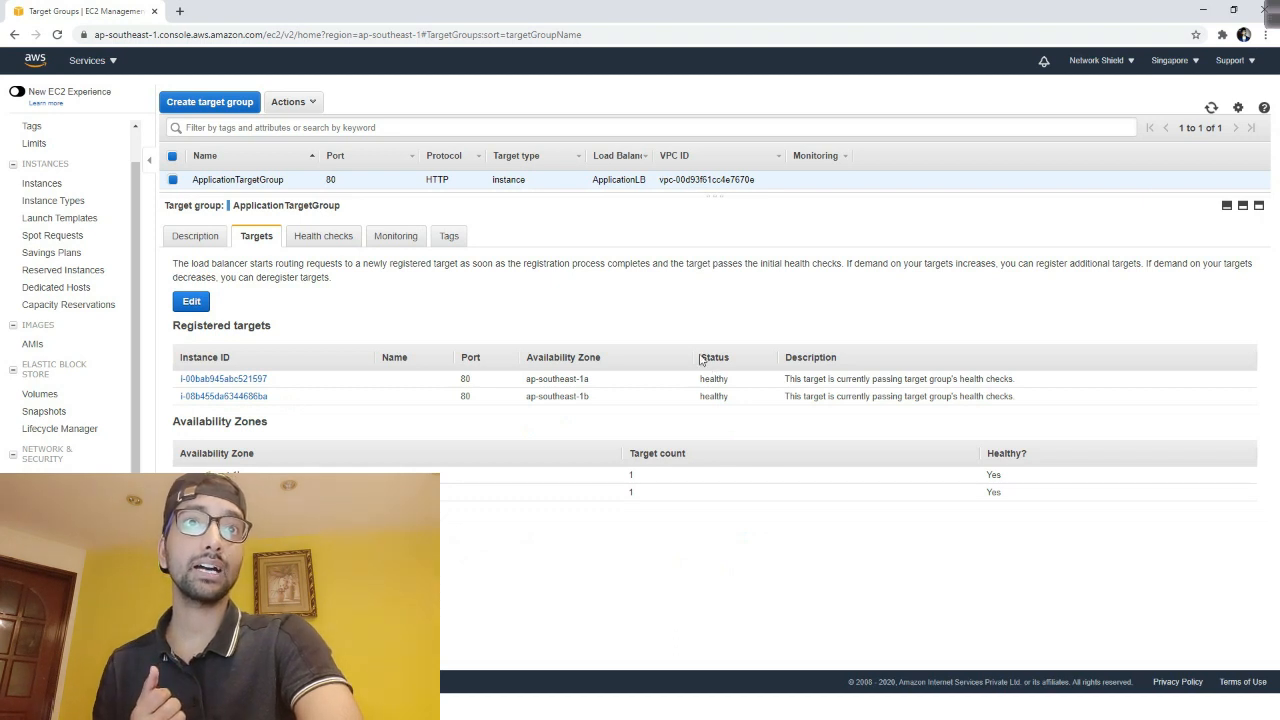
left_click_drag(701, 361, 727, 396)
left_click(738, 546)
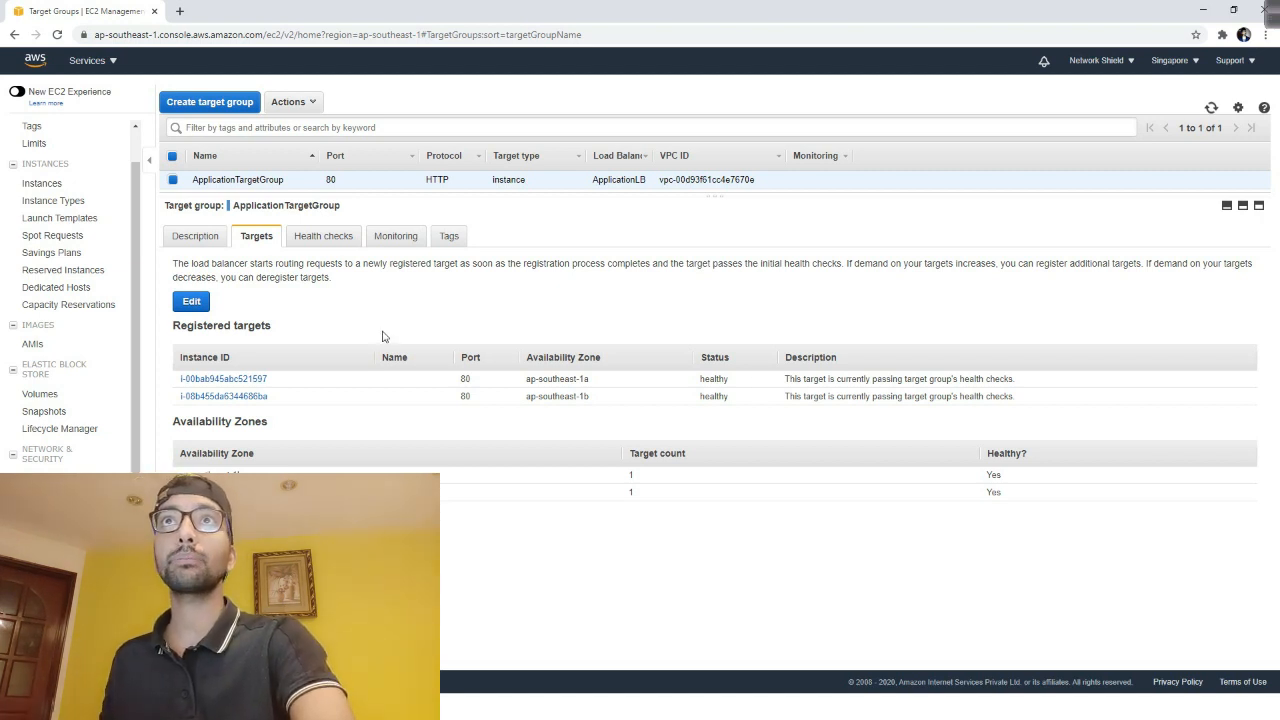
Open a blank browser tab for testing and return to the target groups page in the EC2 console
left_click(180, 11)
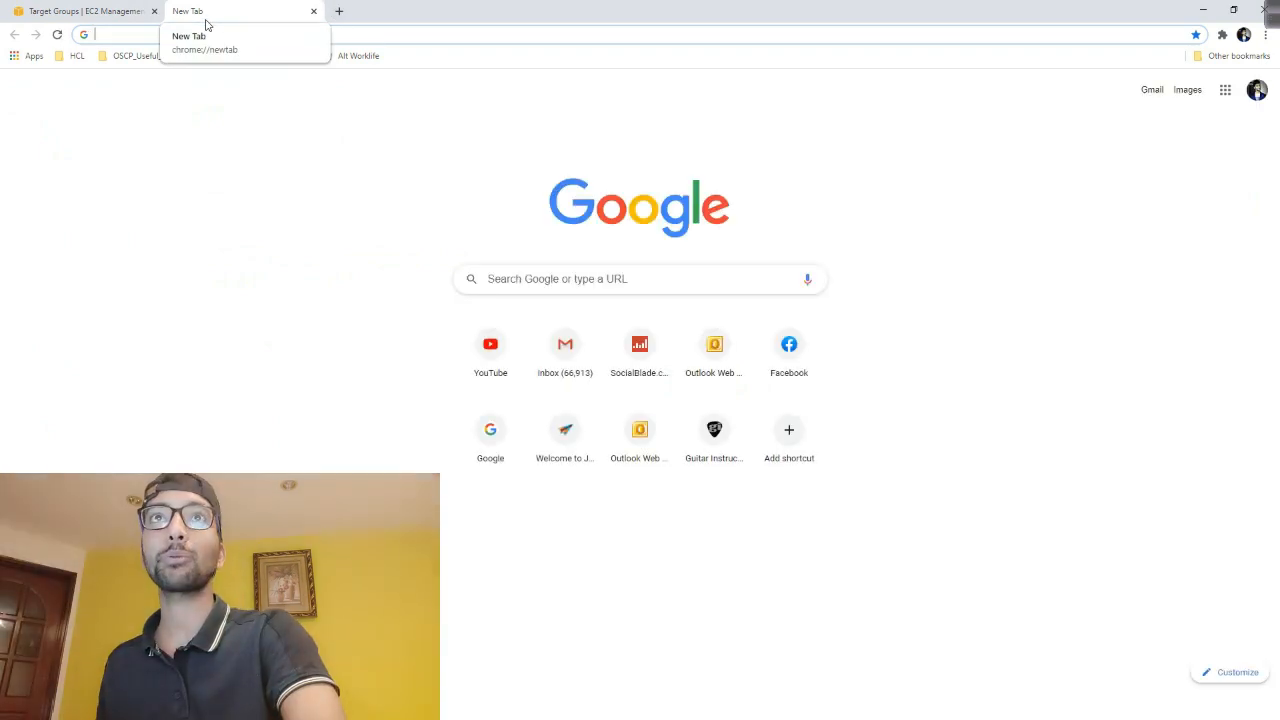
left_click(466, 45)
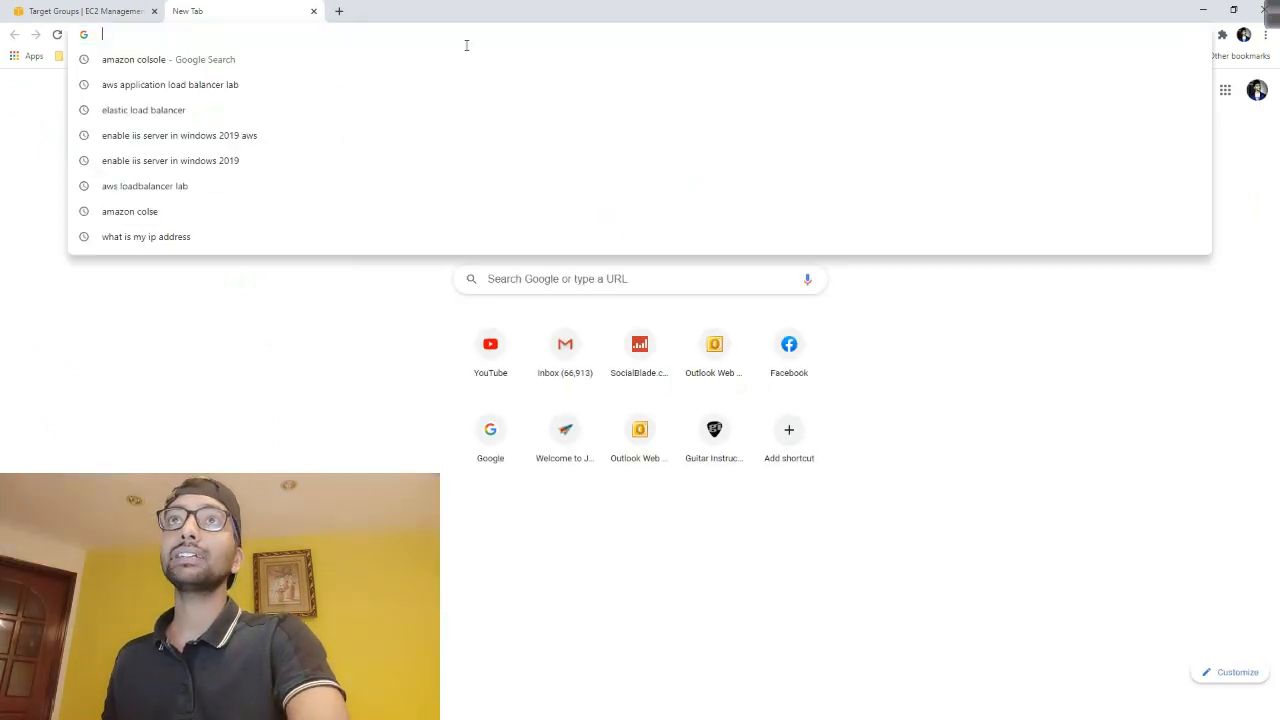
left_click(124, 13)
left_click(250, 13)
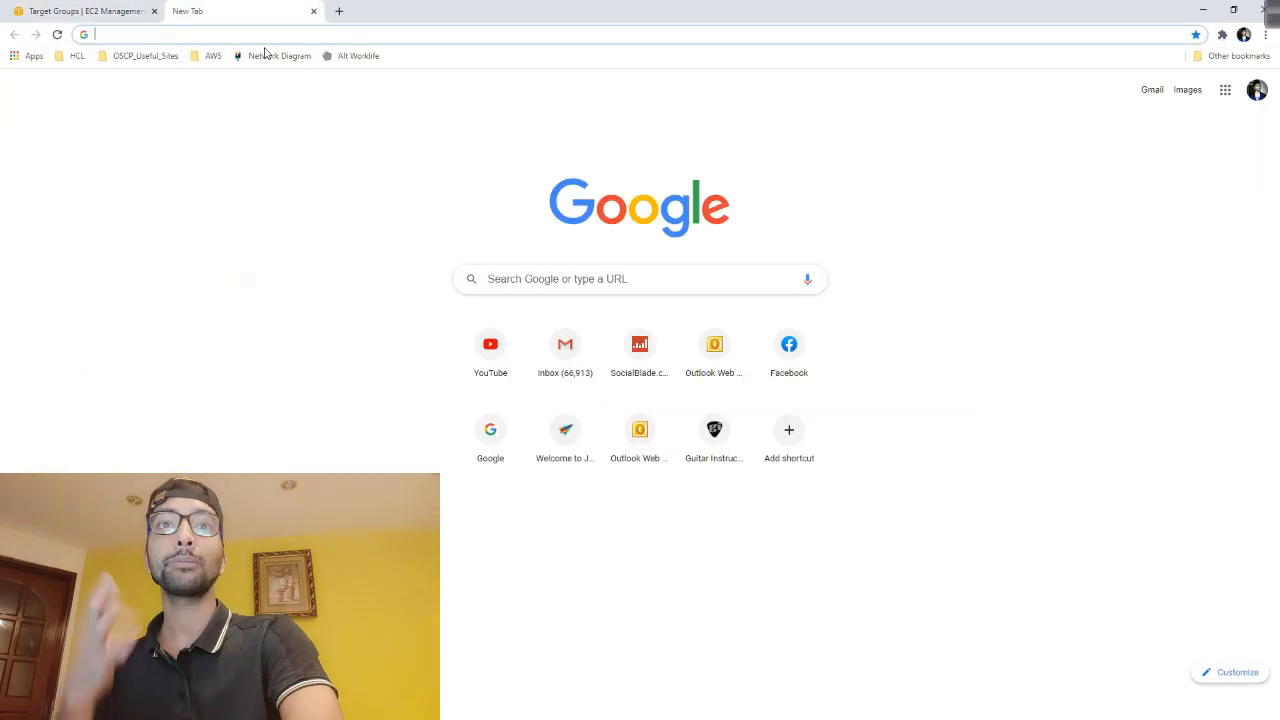
left_click(60, 6)
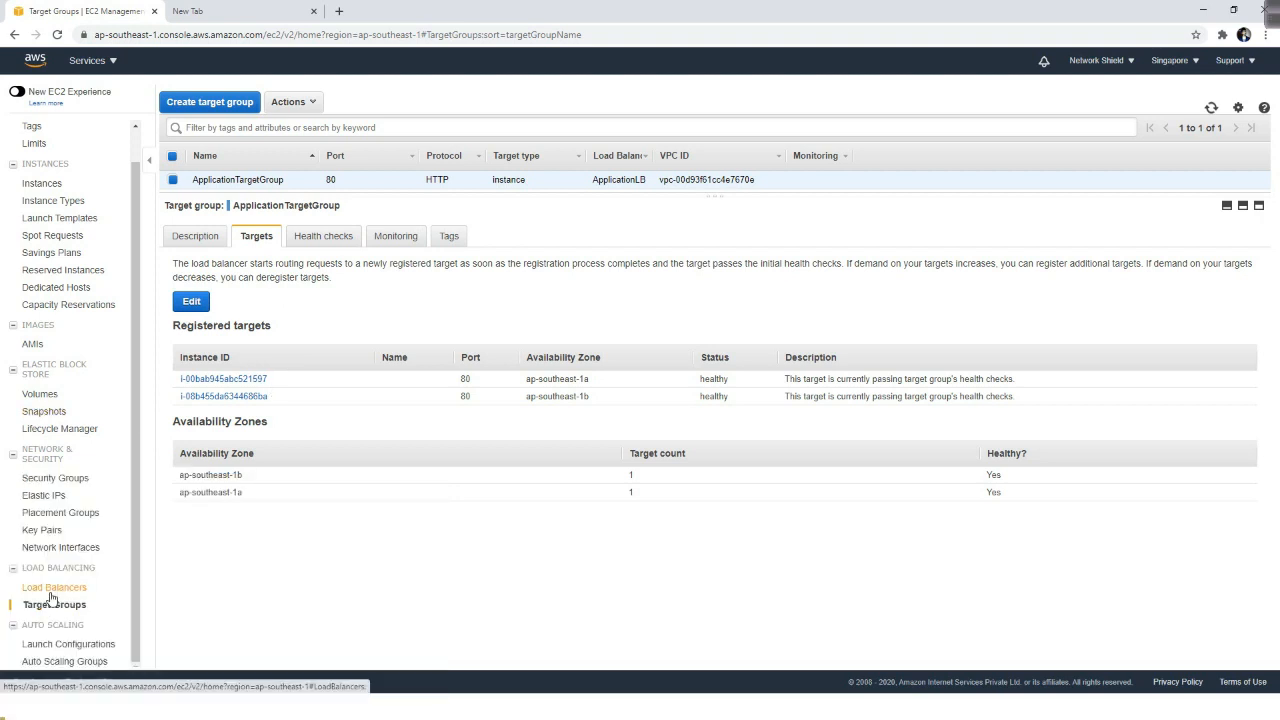
Open the load balancers list and copy the DNS name of ApplicationLB
left_click(52, 588)
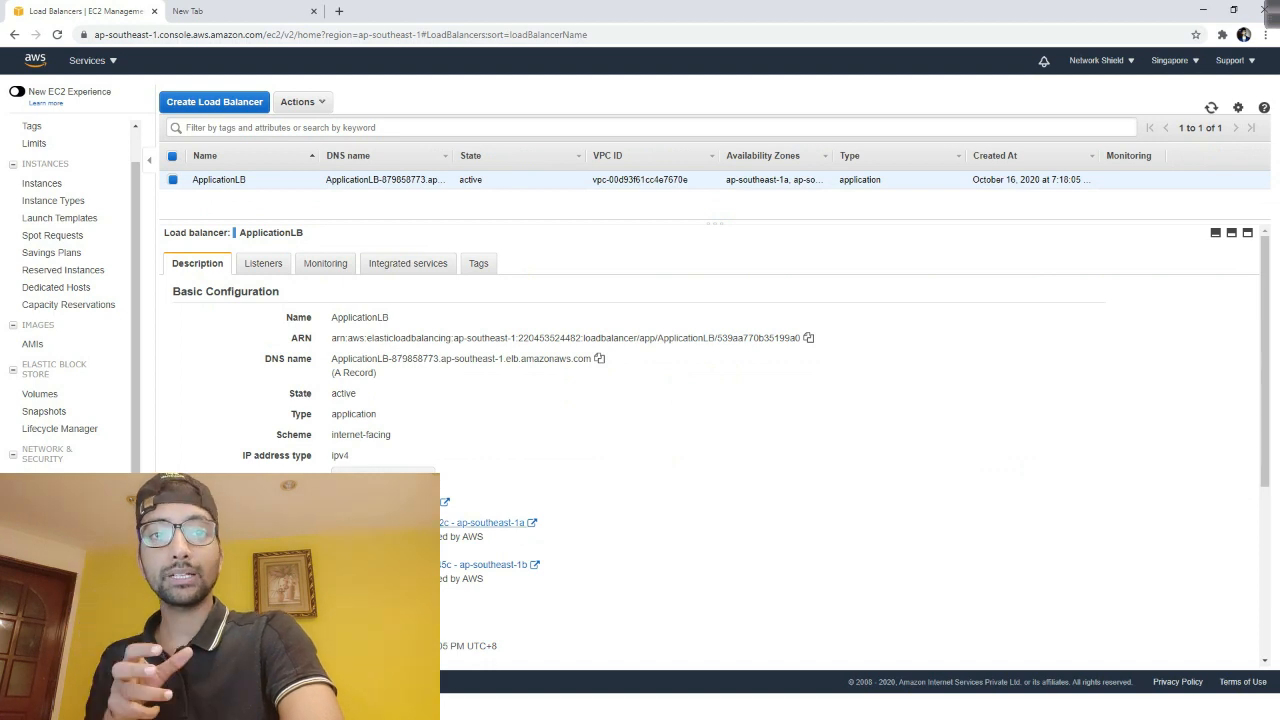
scroll(475, 544, "down", 5)
scroll(475, 544, "up", 5)
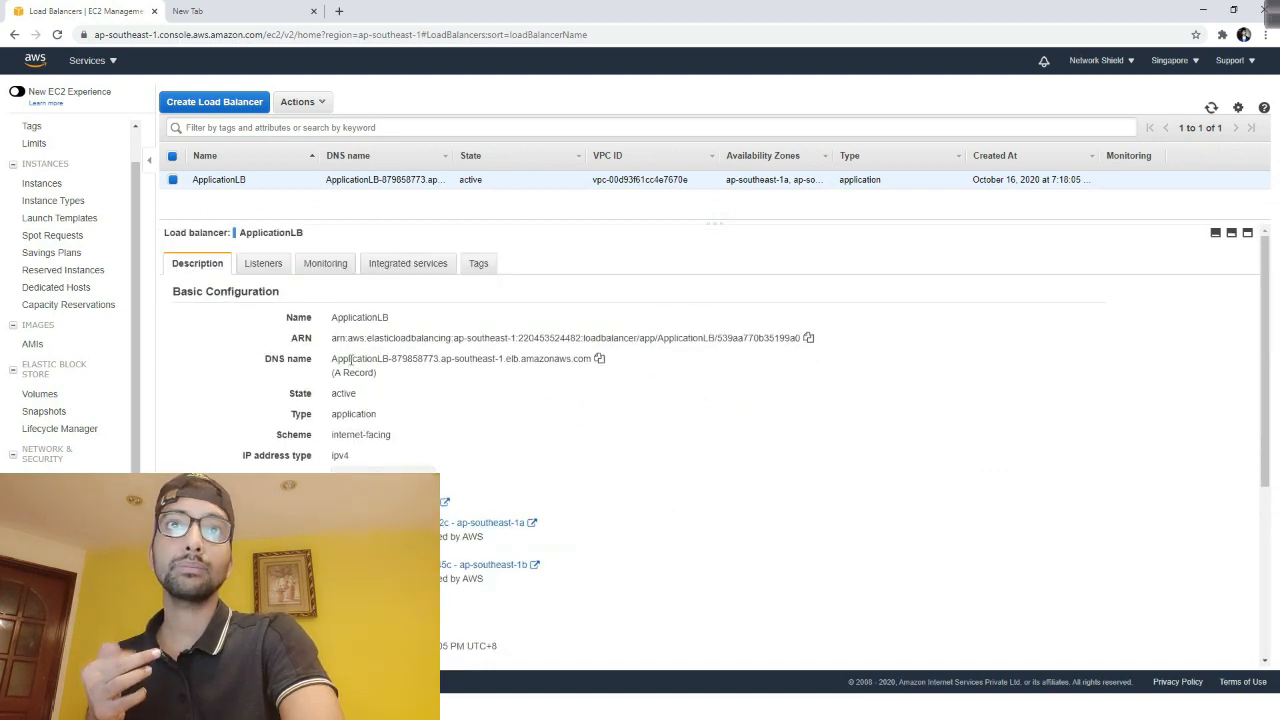
left_click_drag(327, 358, 547, 372)
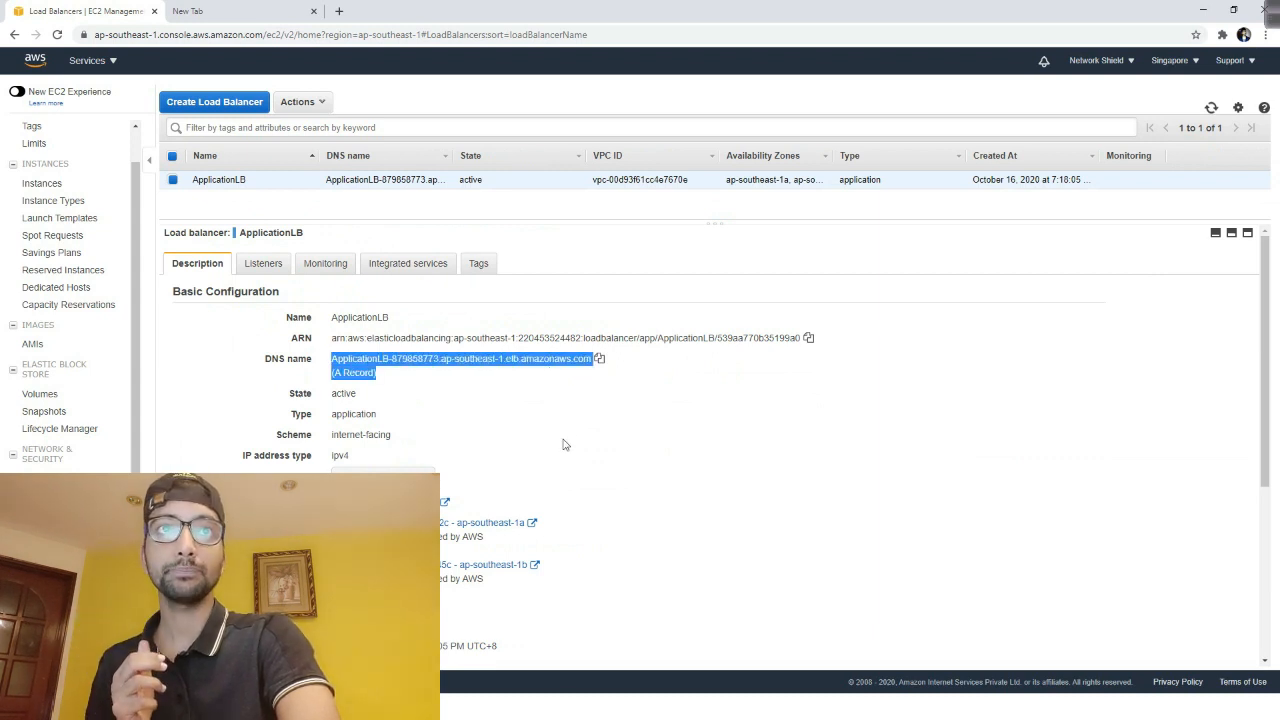
left_click(600, 391)
left_click(599, 358)
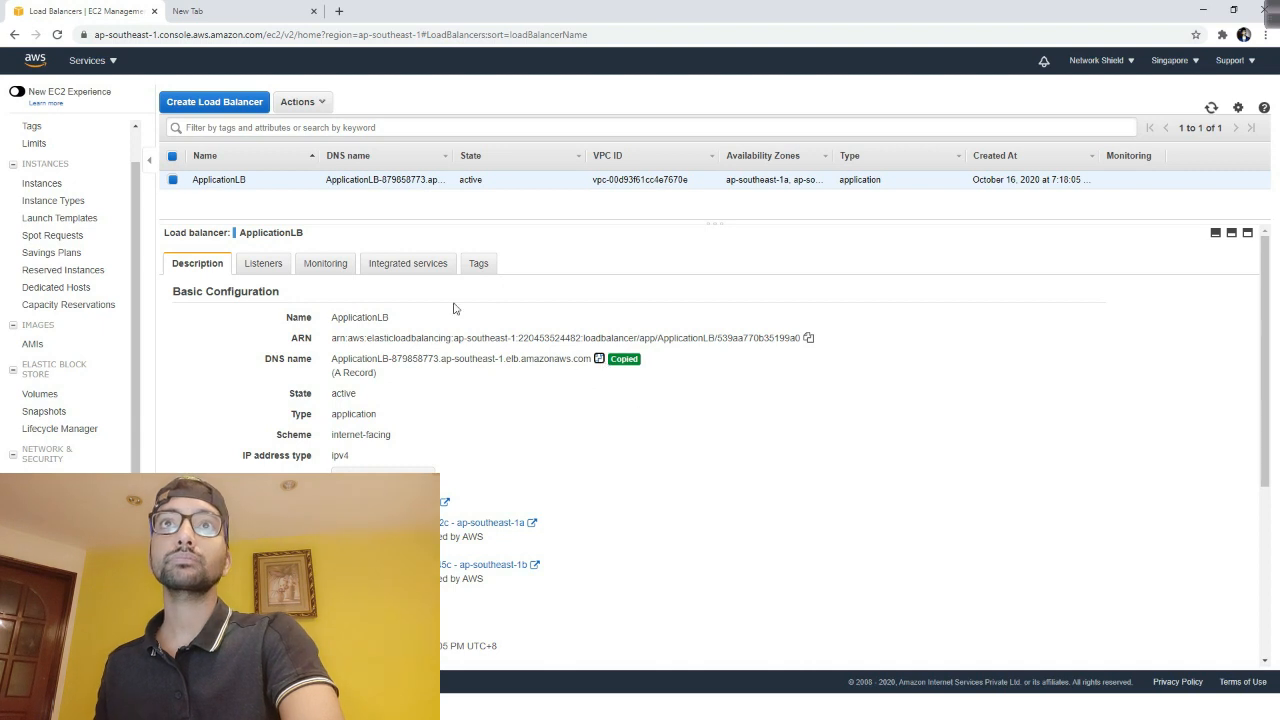
left_click_drag(383, 378, 328, 360)
left_click(388, 380)
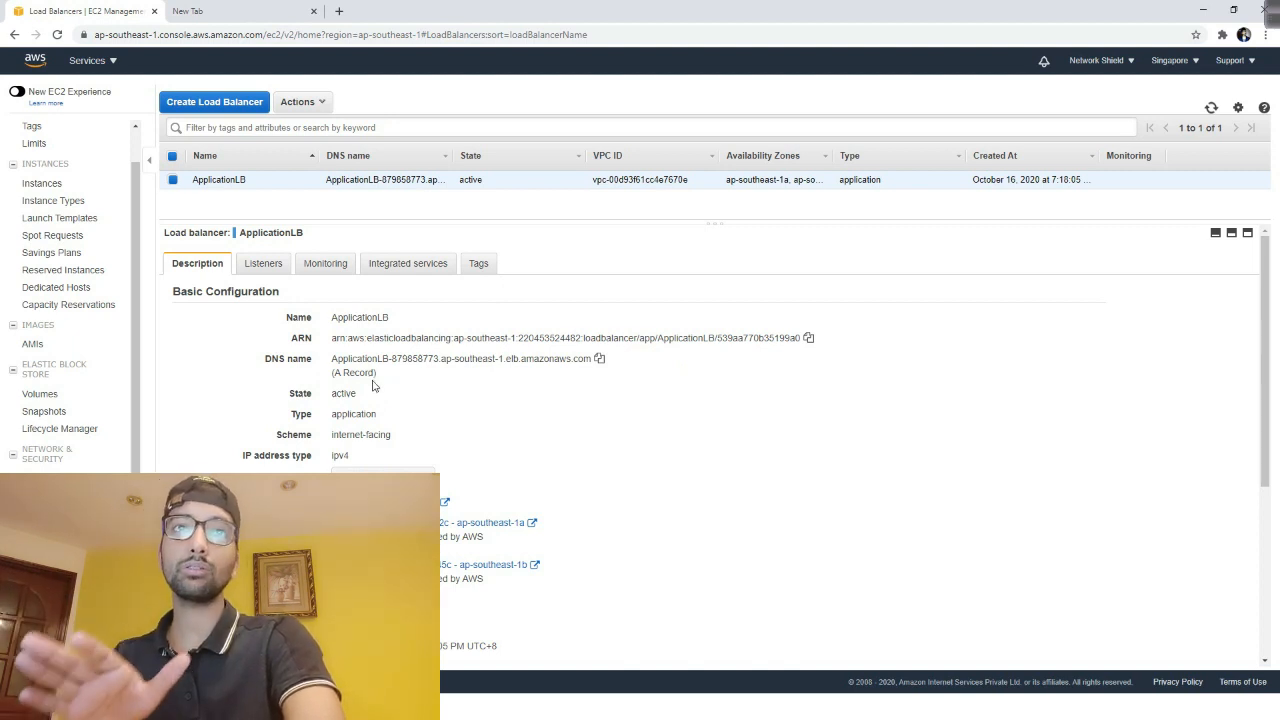
left_click(599, 358)
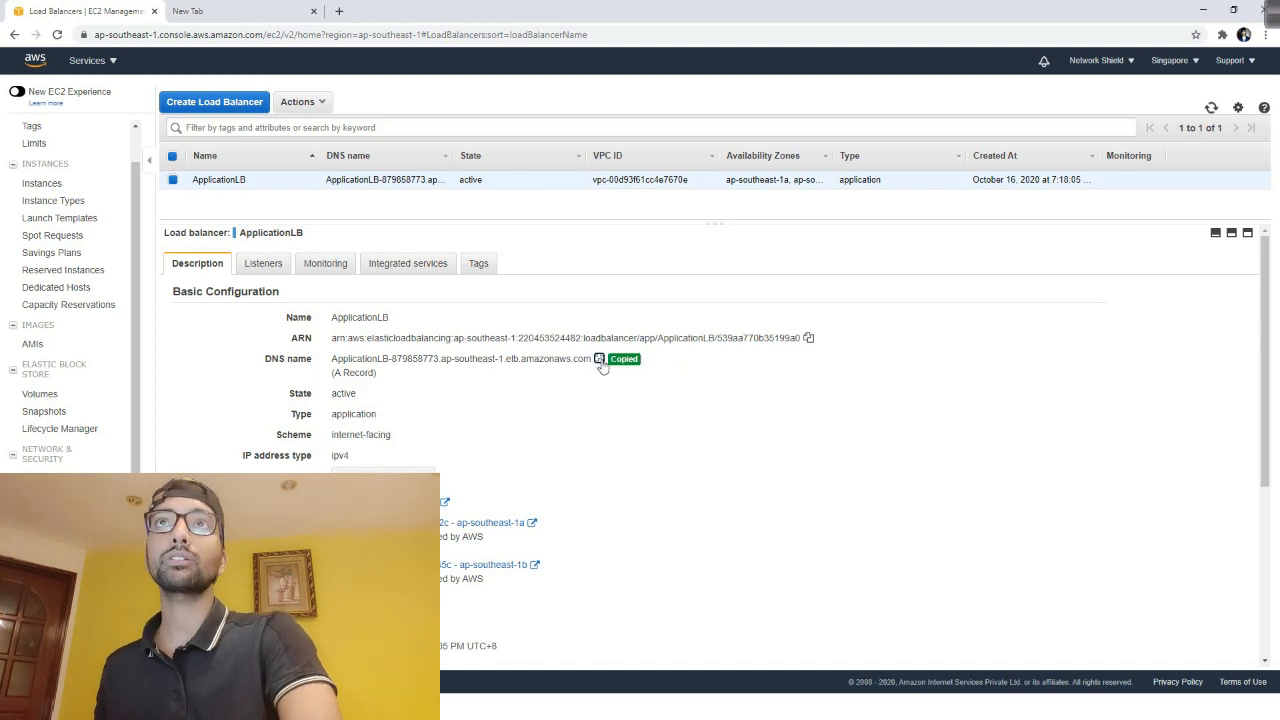
Load the copied ApplicationLB DNS name in the blank browser tab to test the load balancer
left_click(221, 11)
left_click(236, 36)
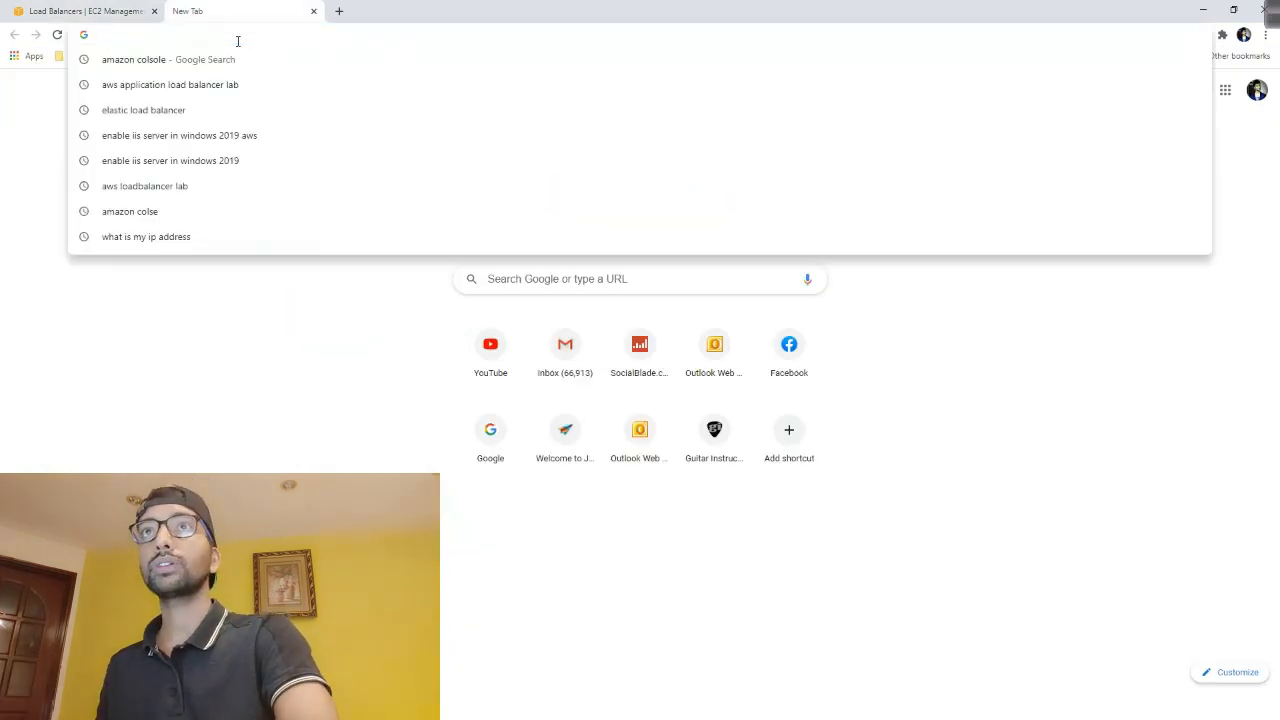
key("ctrl+v")
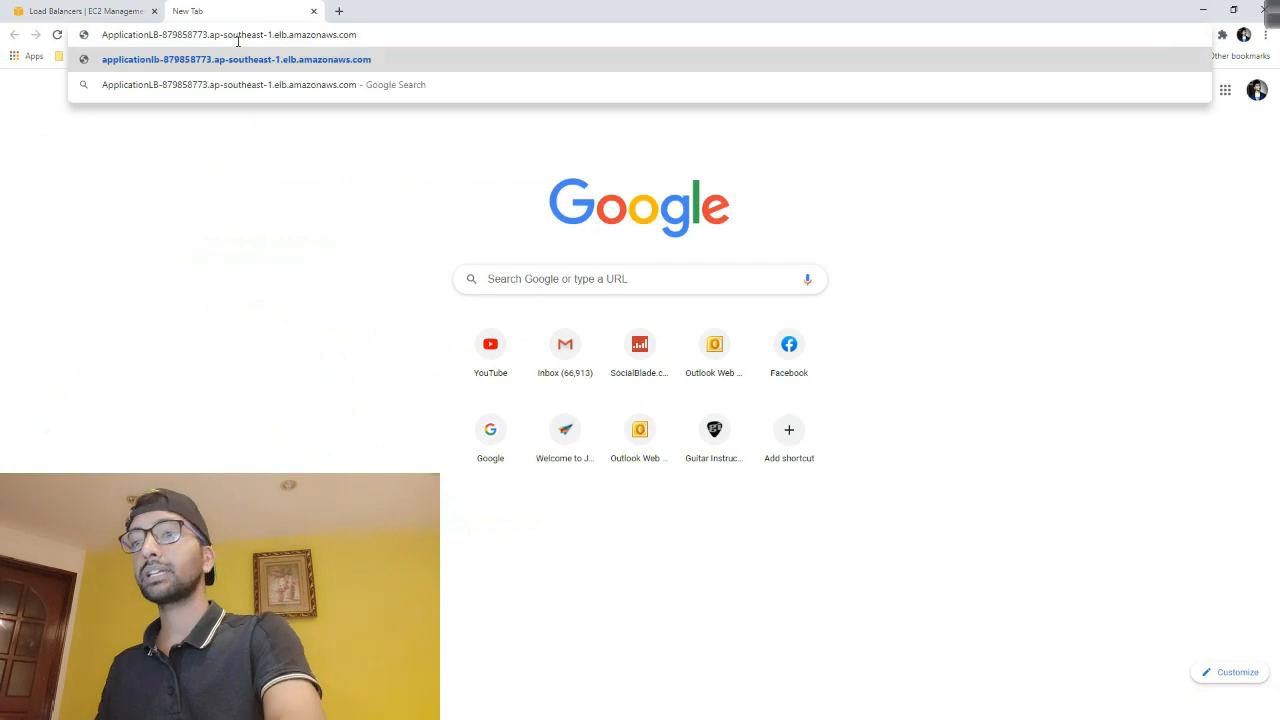
key("Return")
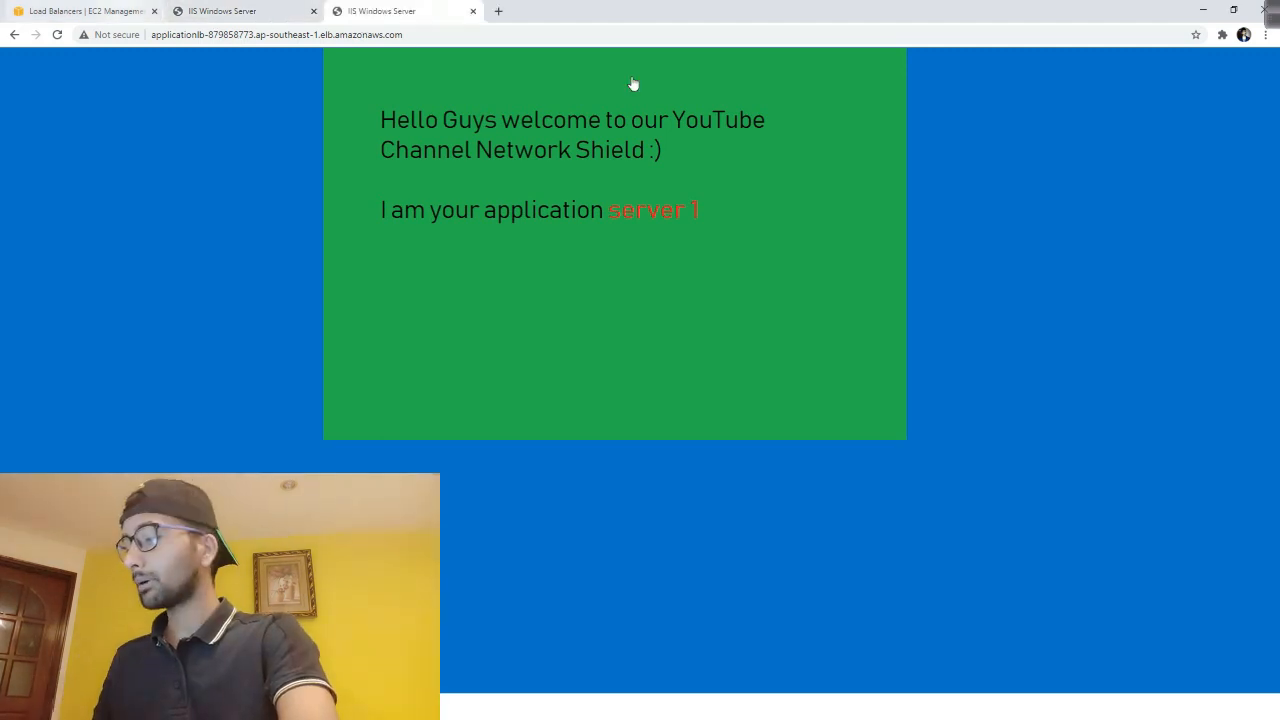
Test the ApplicationLB DNS name in a new incognito window
key("ctrl+shift+n")
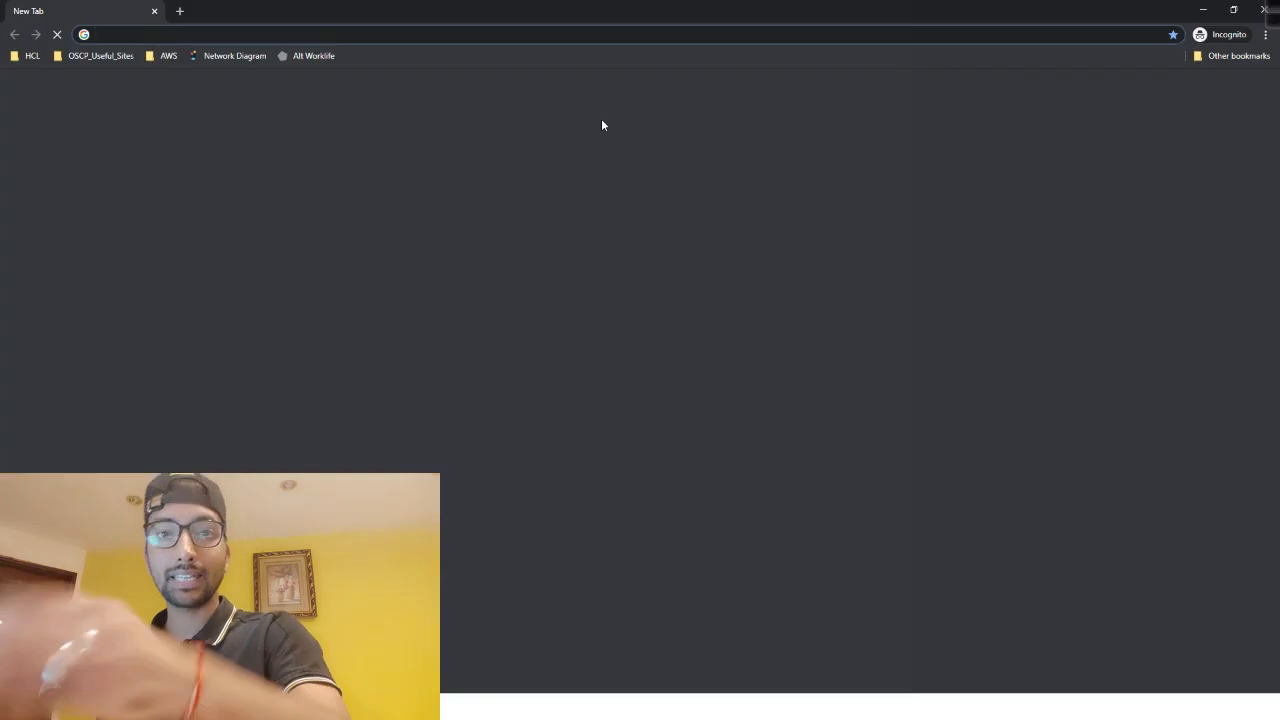
key("ctrl+v")
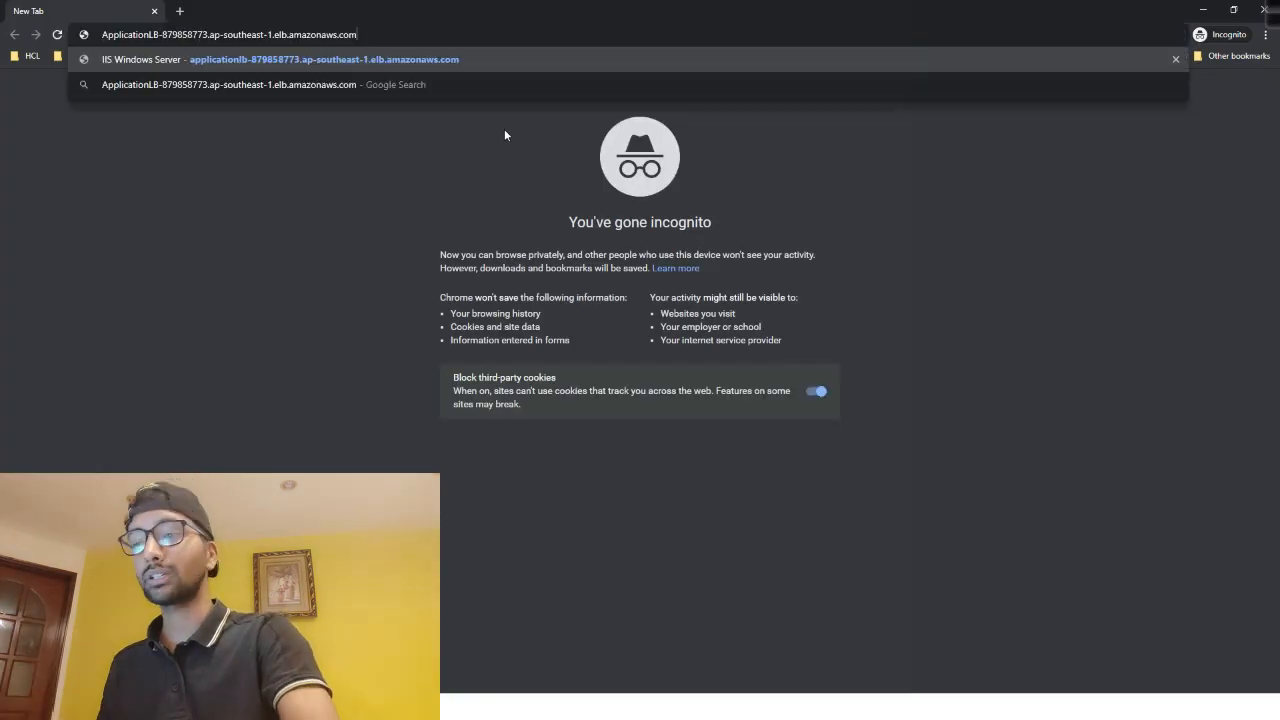
key("Return")
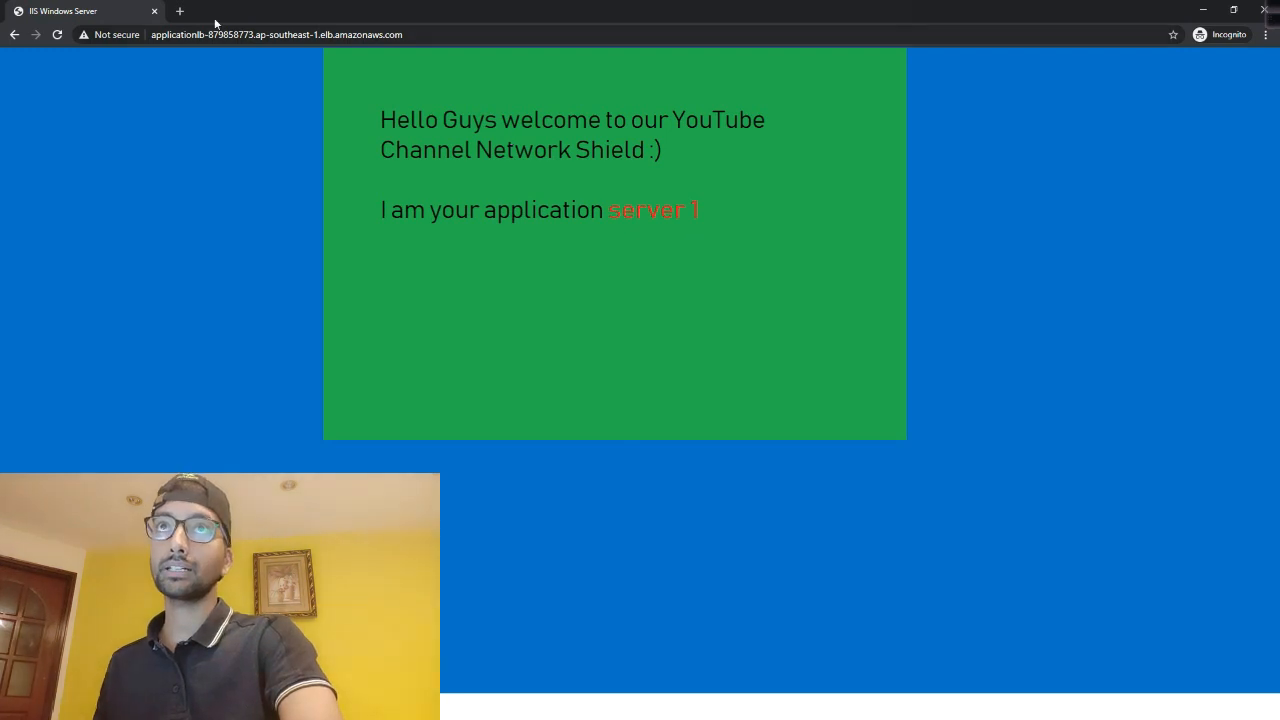
Switch to a Microsoft Edge window and load the ApplicationLB DNS name there
left_click(180, 11)
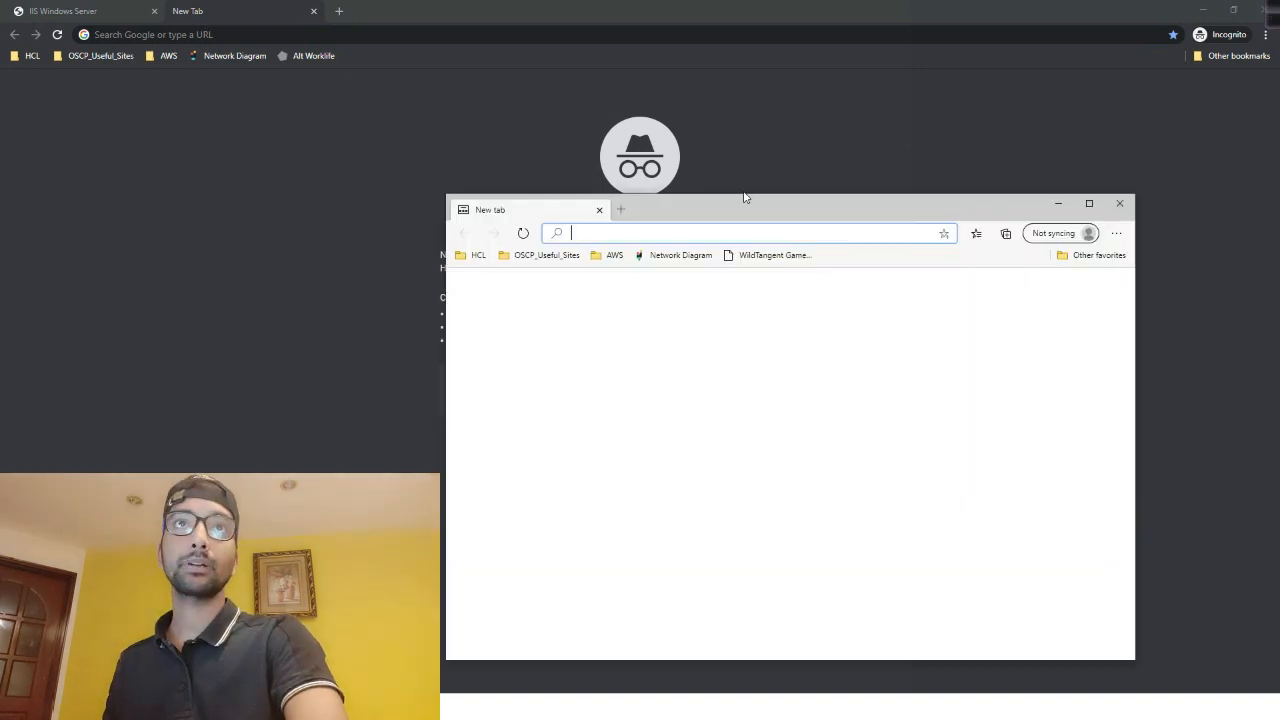
left_click_drag(746, 199, 684, 115)
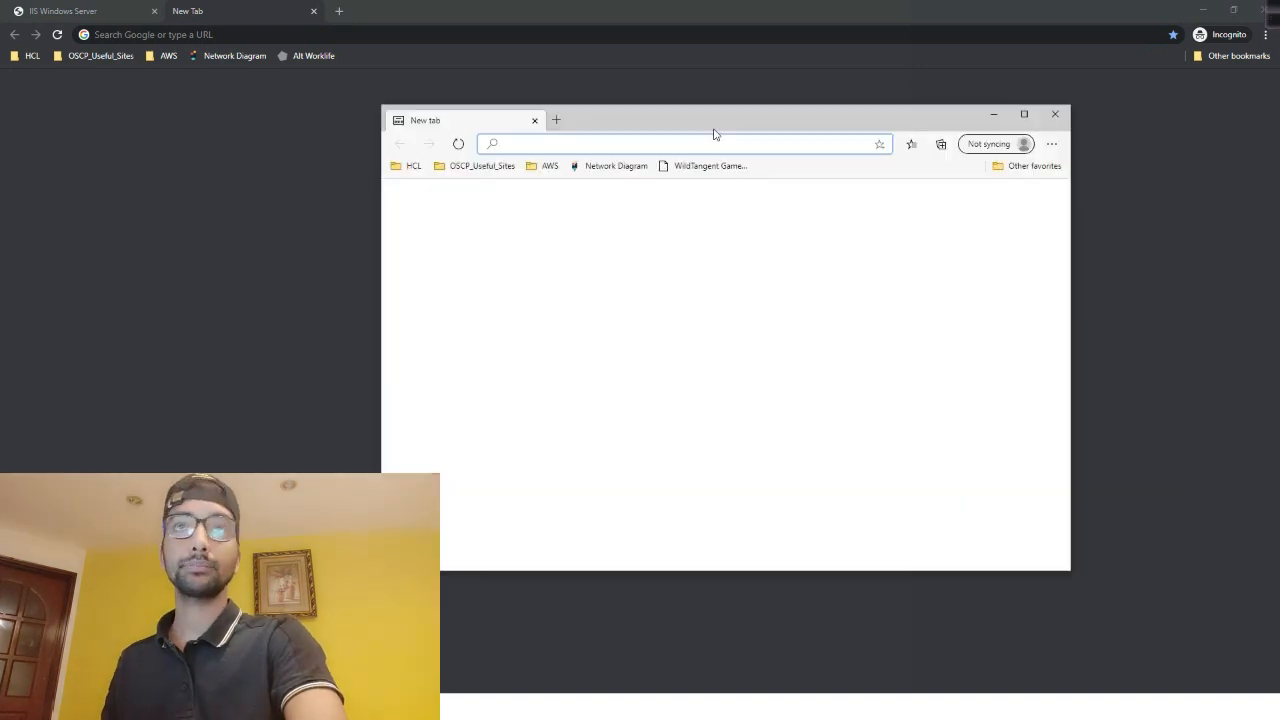
key("ctrl+v")
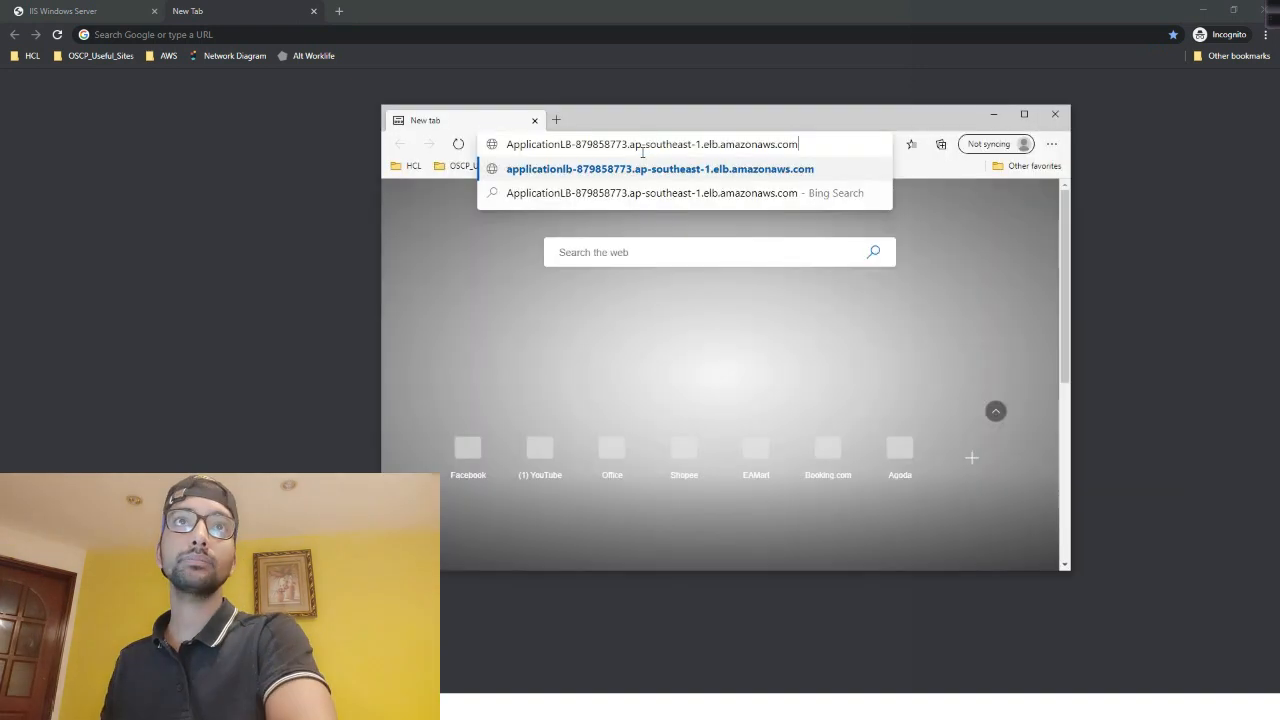
key("Return")
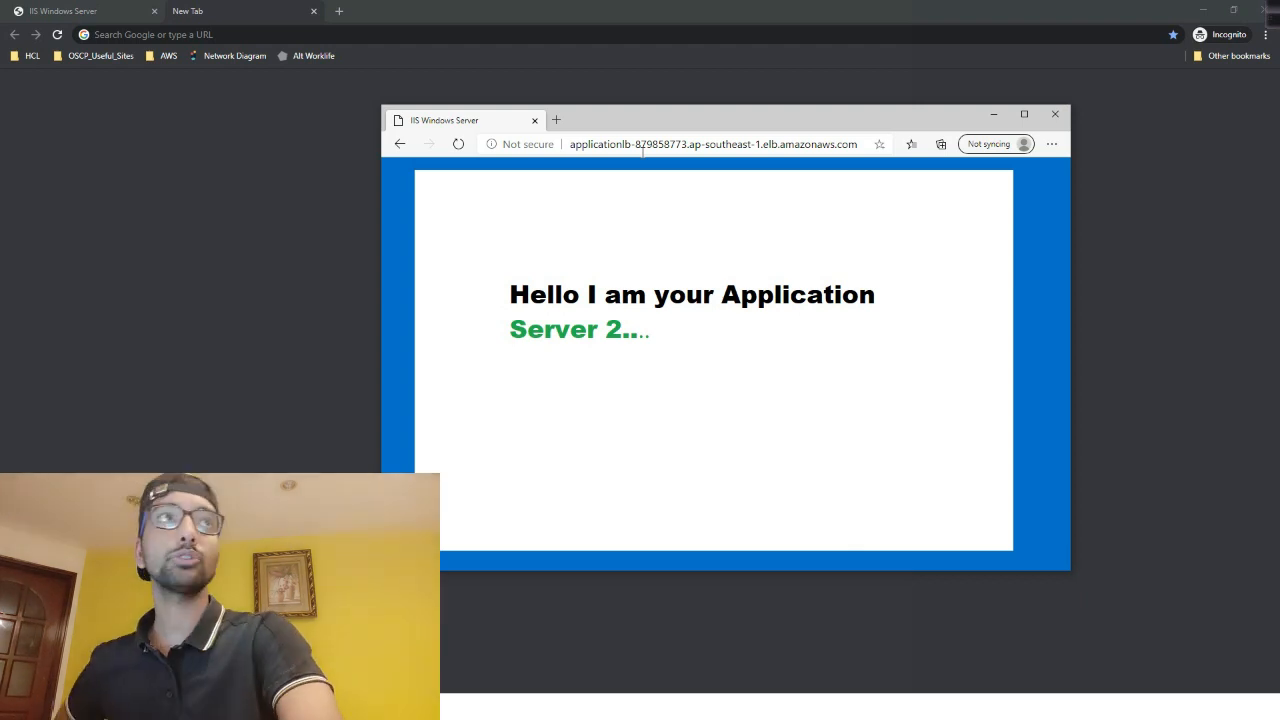
Return to the EC2 console in Chrome and start a new instance launch, searching for the 2019 image to use Microsoft Windows Server 2019 Base
left_click(1203, 9)
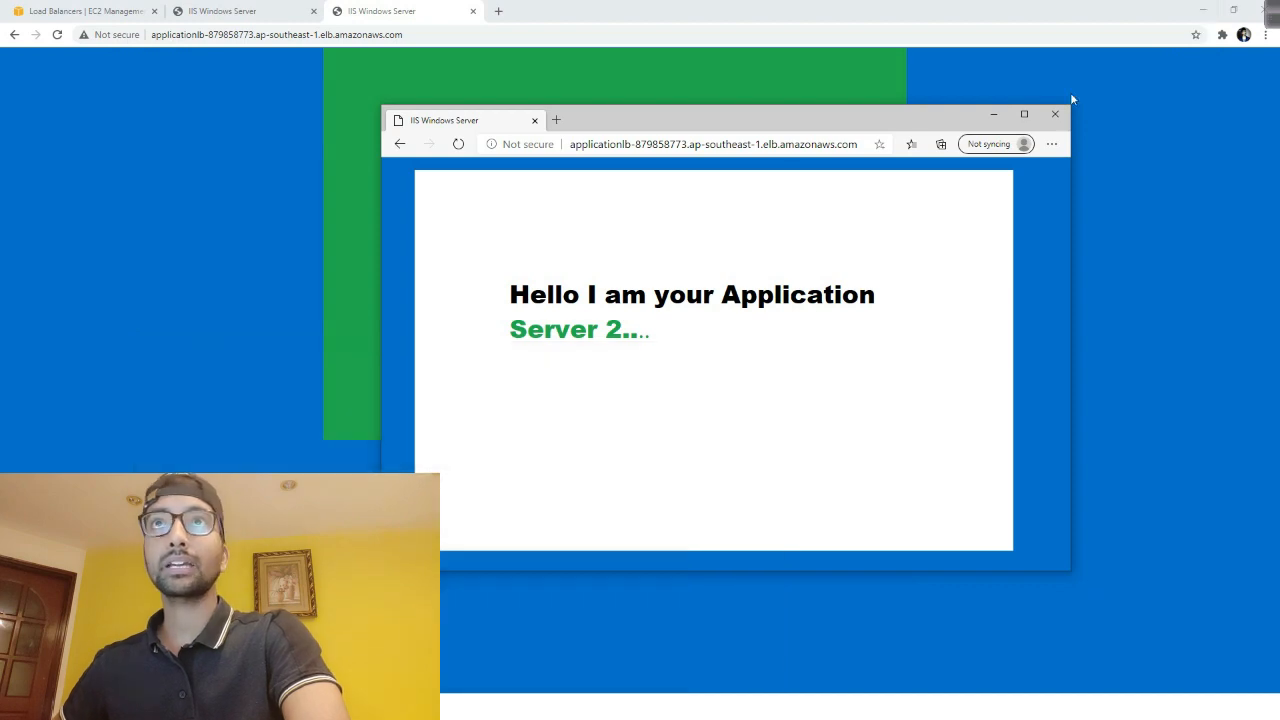
left_click(88, 11)
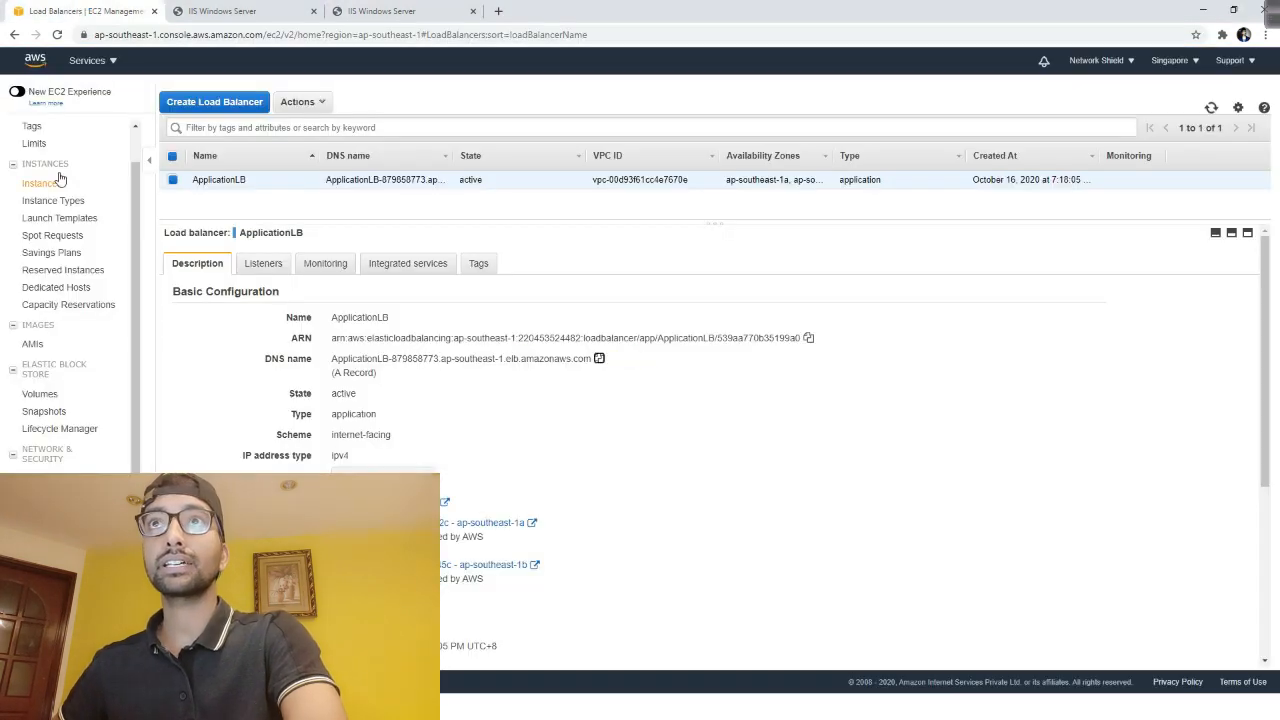
left_click(92, 61)
left_click(84, 136)
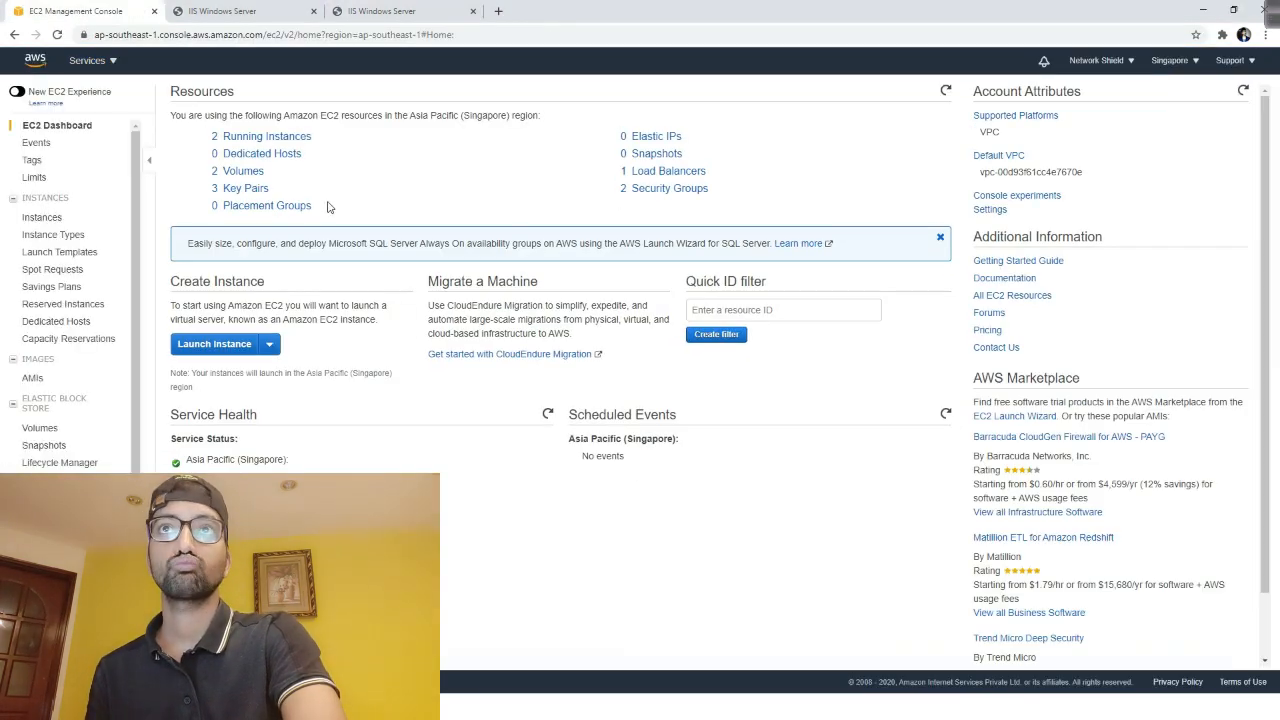
left_click(266, 141)
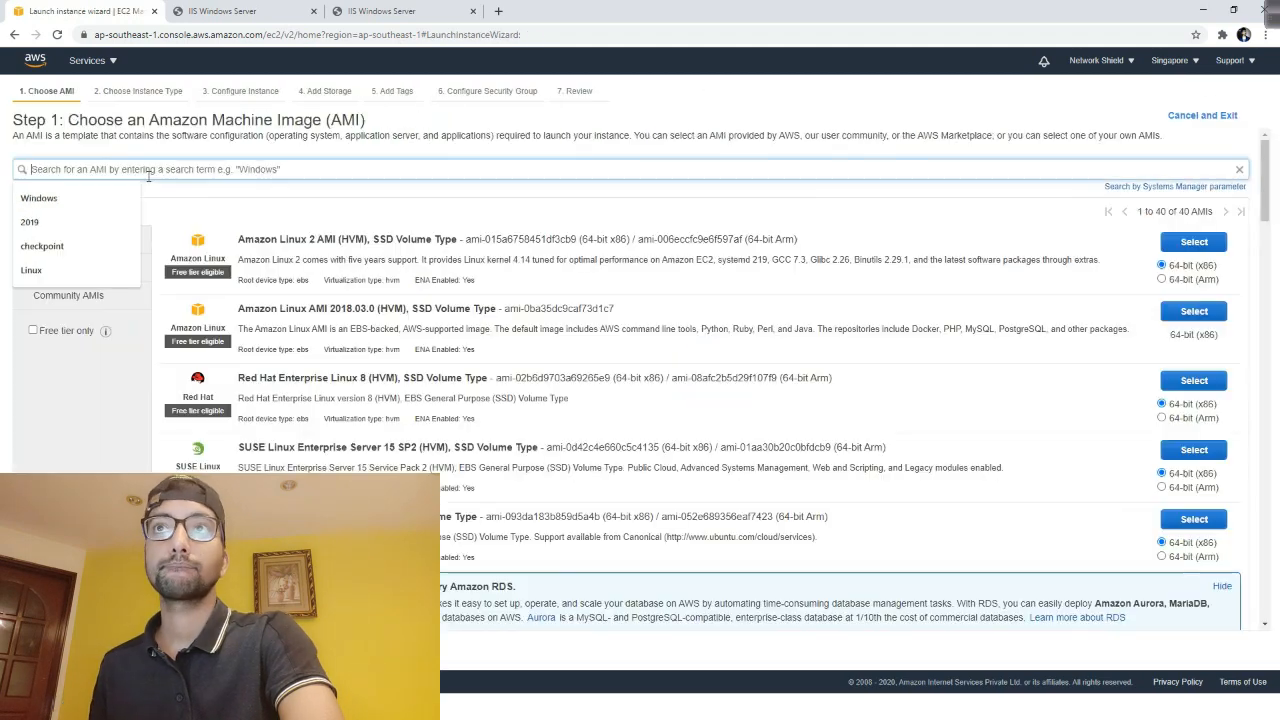
type("2019")
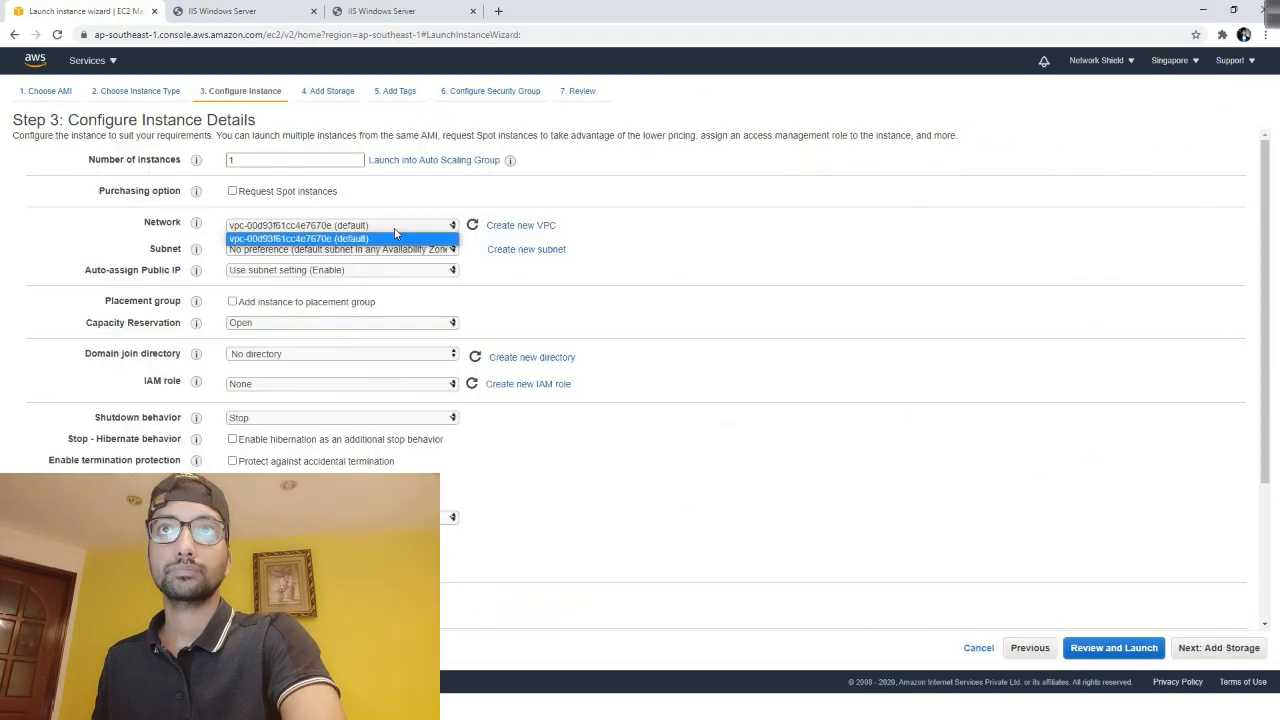
Configure the new instance with the default VPC, the default subnet in ap-southeast-1c and an auto-assigned public IP
left_click(396, 236)
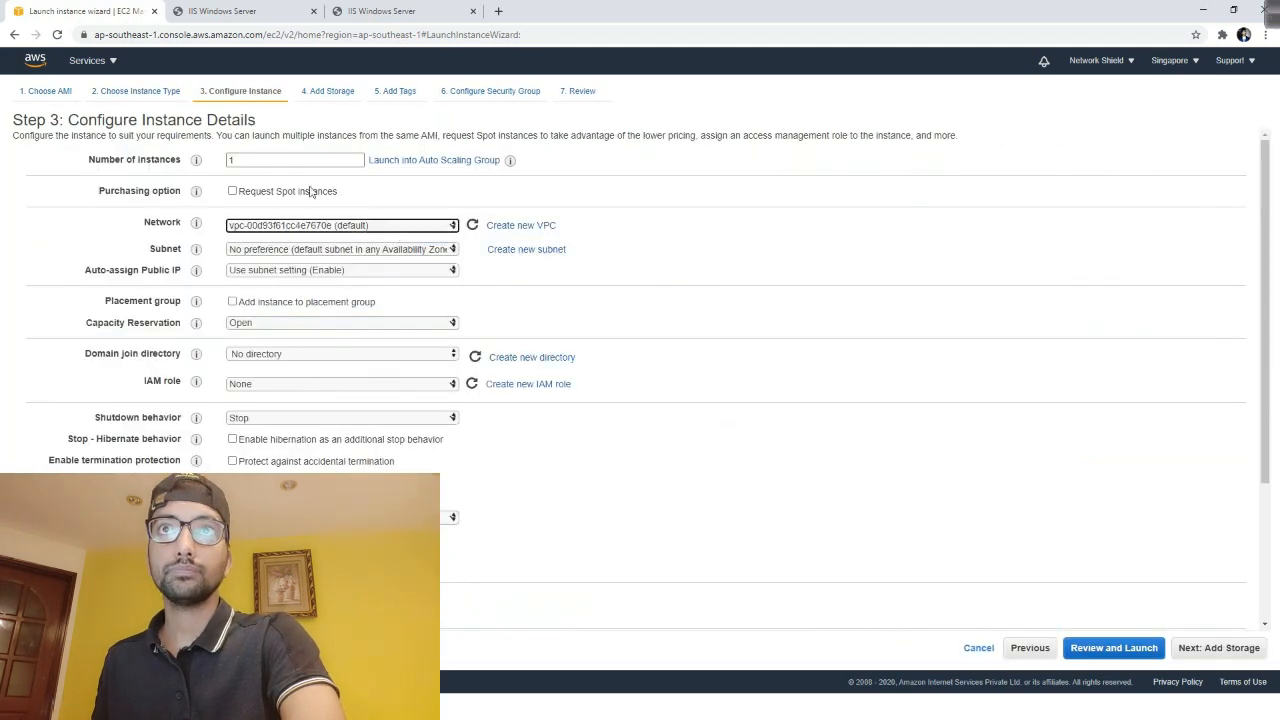
left_click(390, 252)
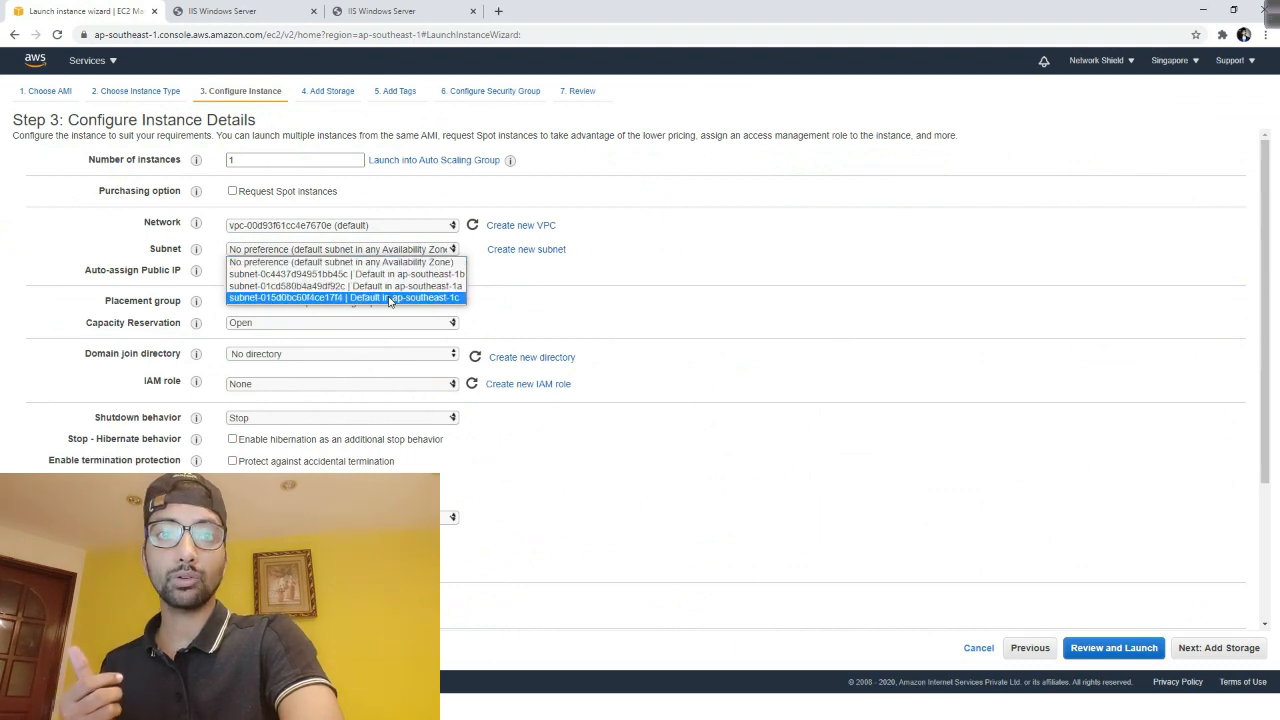
left_click(390, 298)
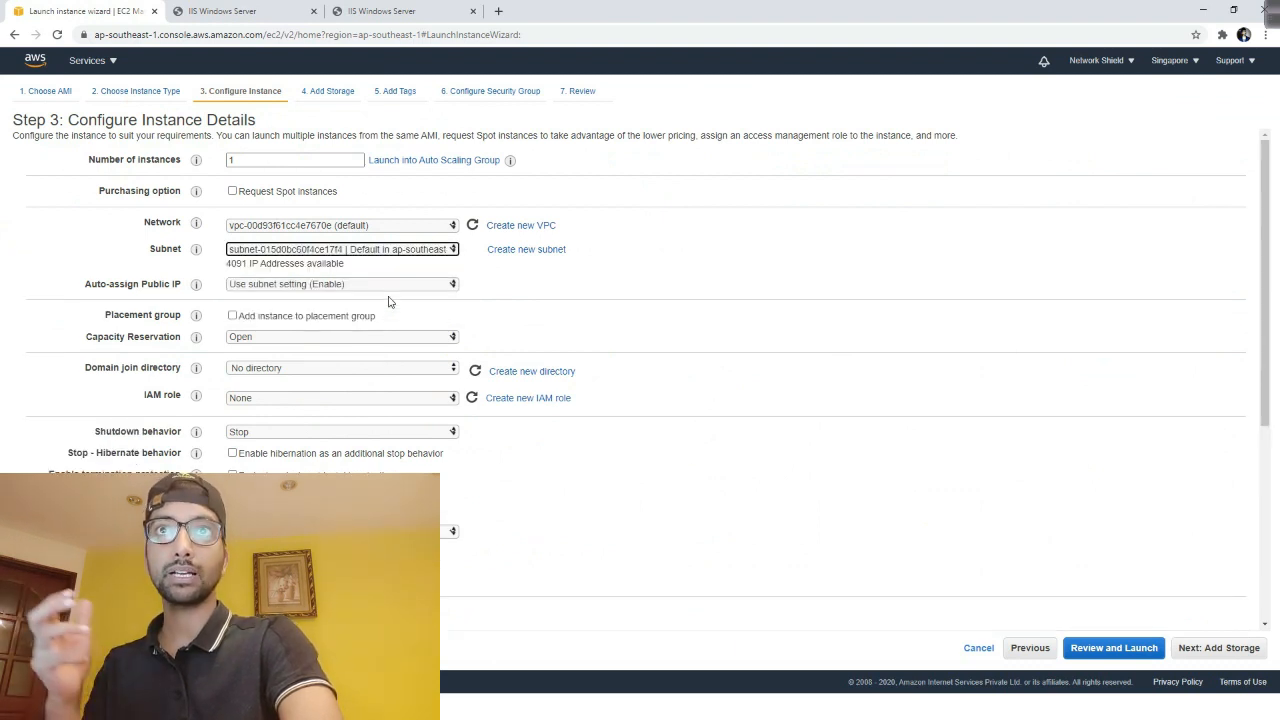
left_click(308, 288)
left_click(284, 308)
scroll(353, 455, "down", 3)
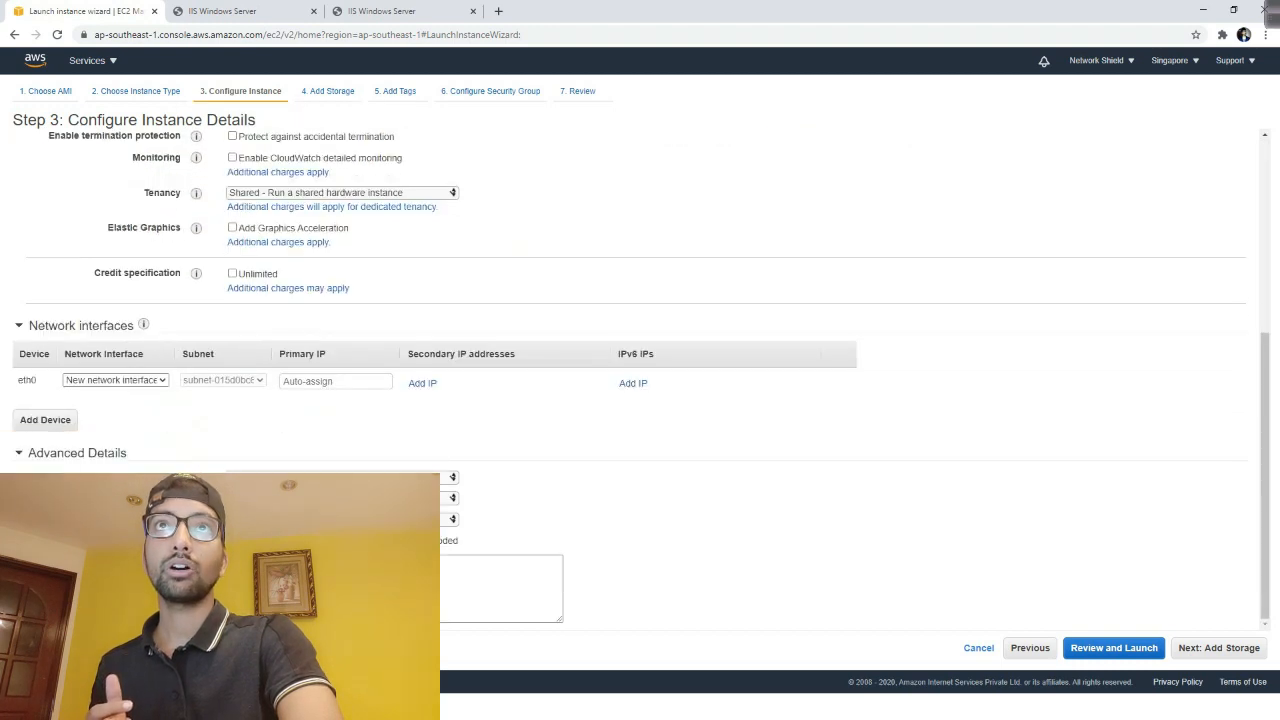
scroll(420, 280, "up", 3)
Assign the existing ALB security group to the new instance
left_click(490, 91)
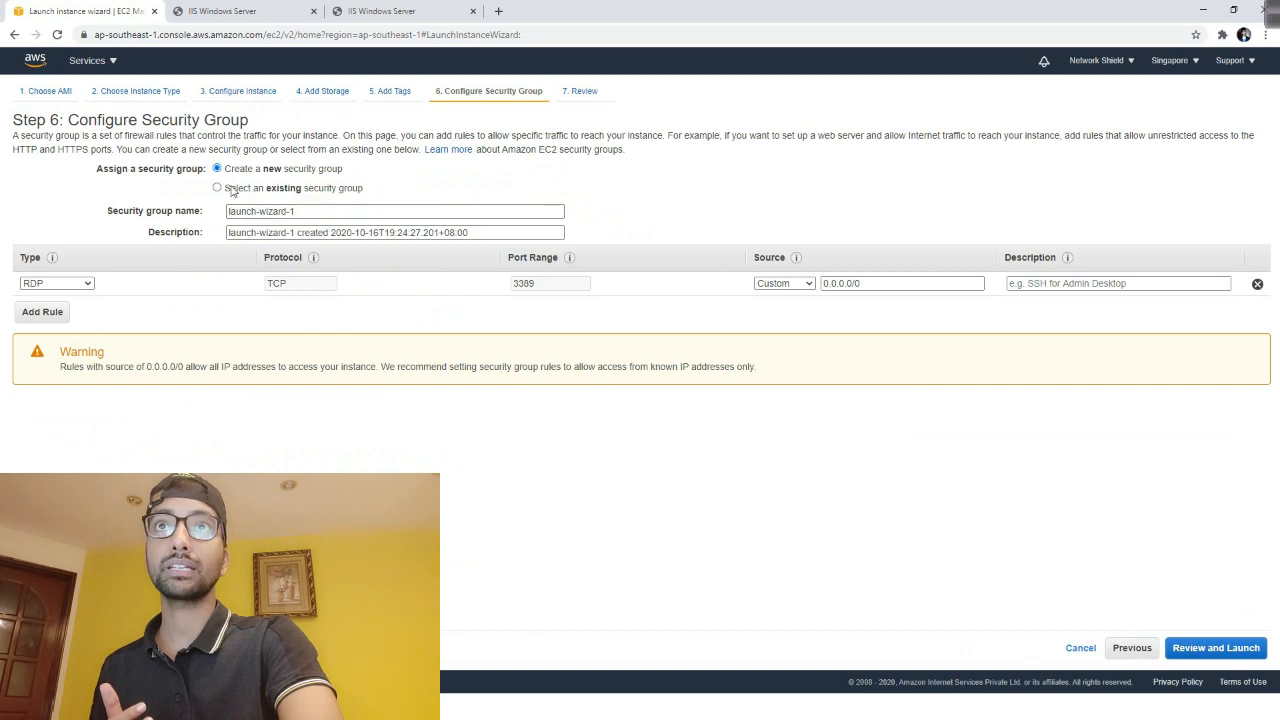
left_click(224, 188)
left_click(26, 243)
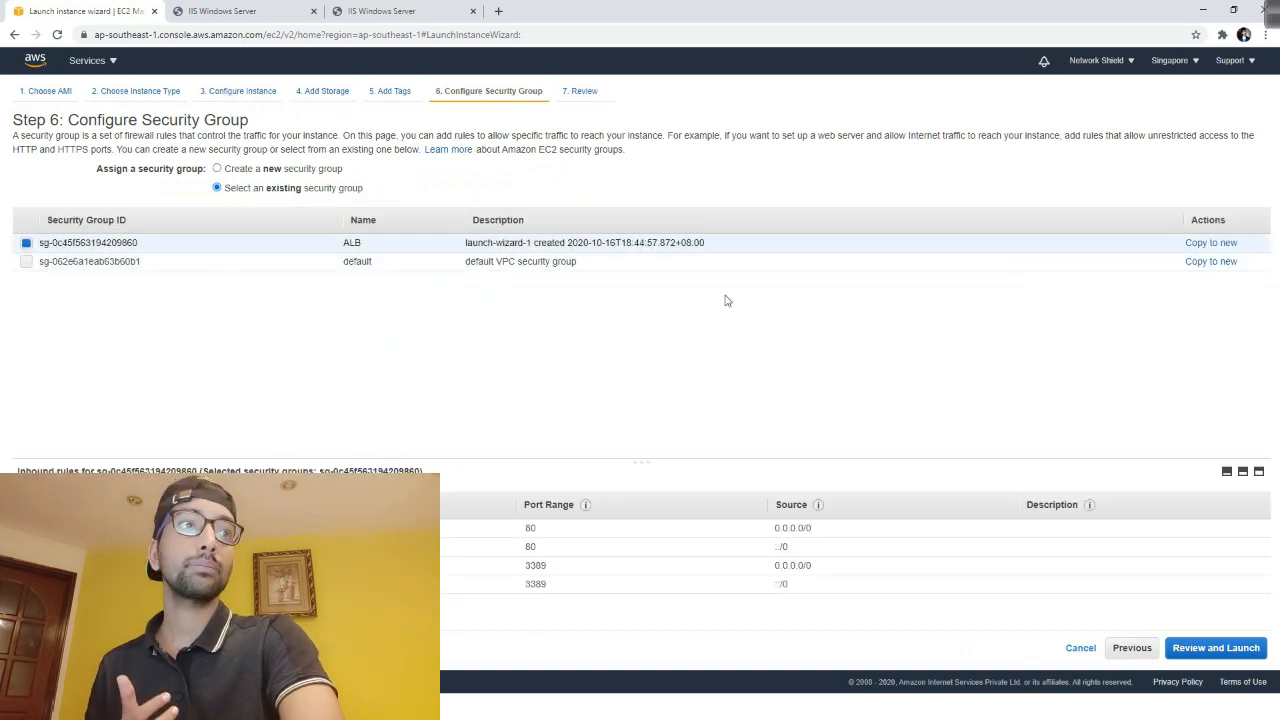
Review and launch the instance with the existing ALB_Testing key pair, acknowledging access to its private key file
left_click(1218, 650)
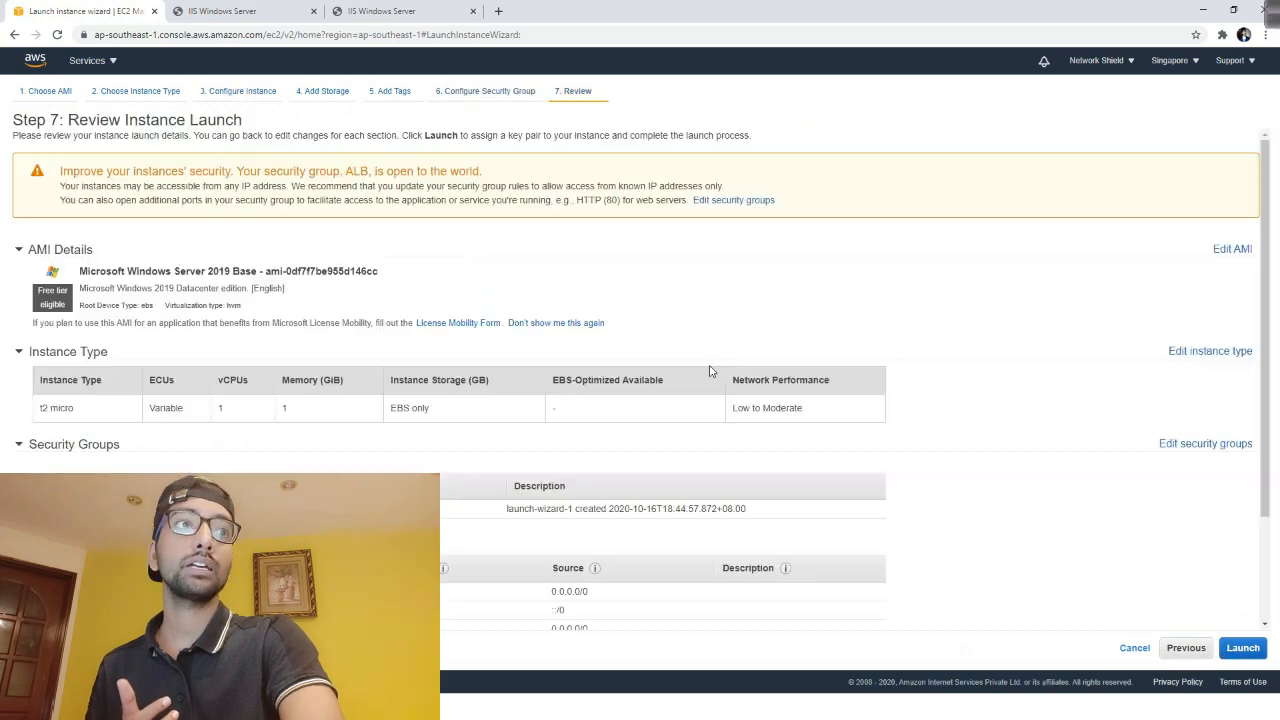
left_click(1243, 650)
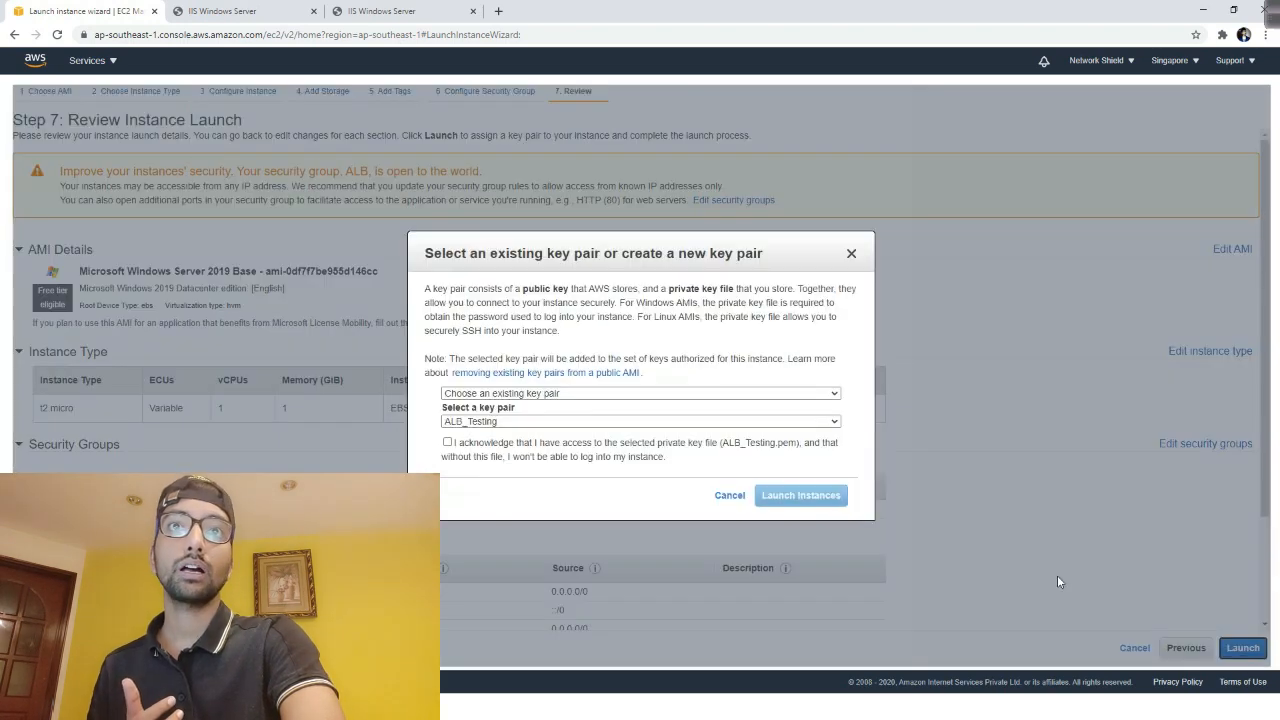
left_click(447, 442)
left_click(796, 498)
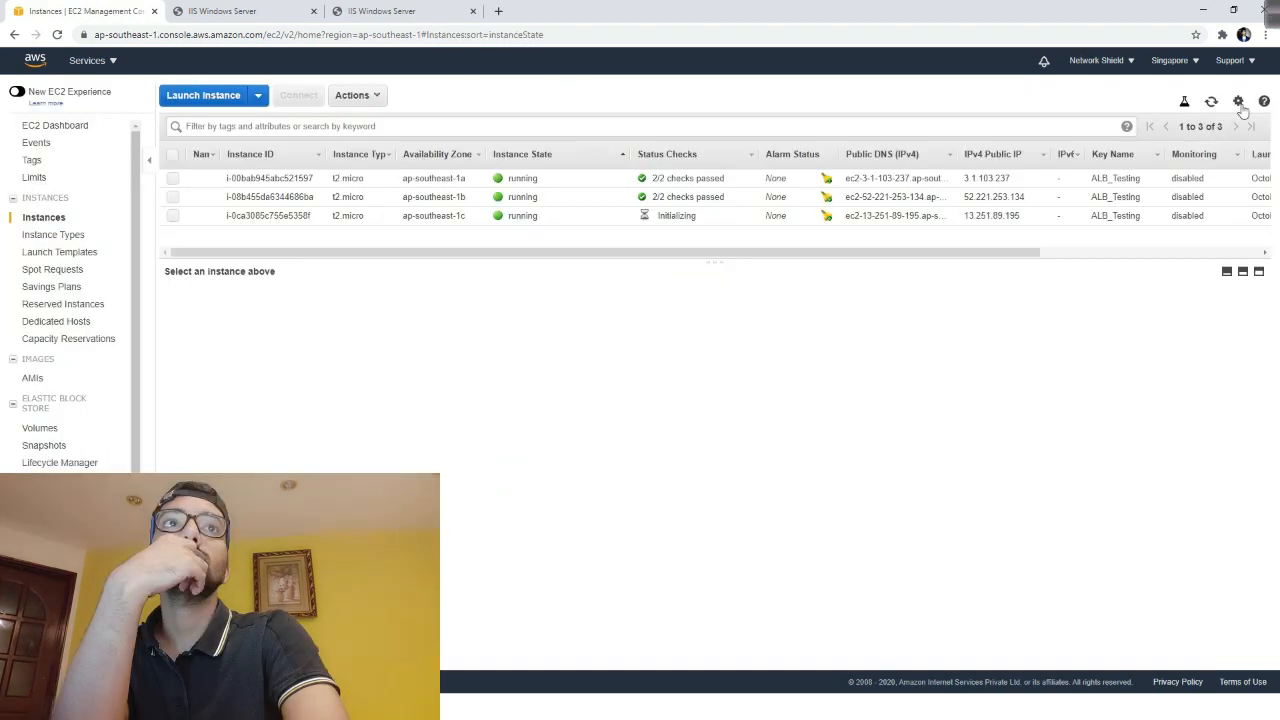
Refresh the instances list and check the status and details of the new instance in ap-southeast-1c
left_click(1213, 102)
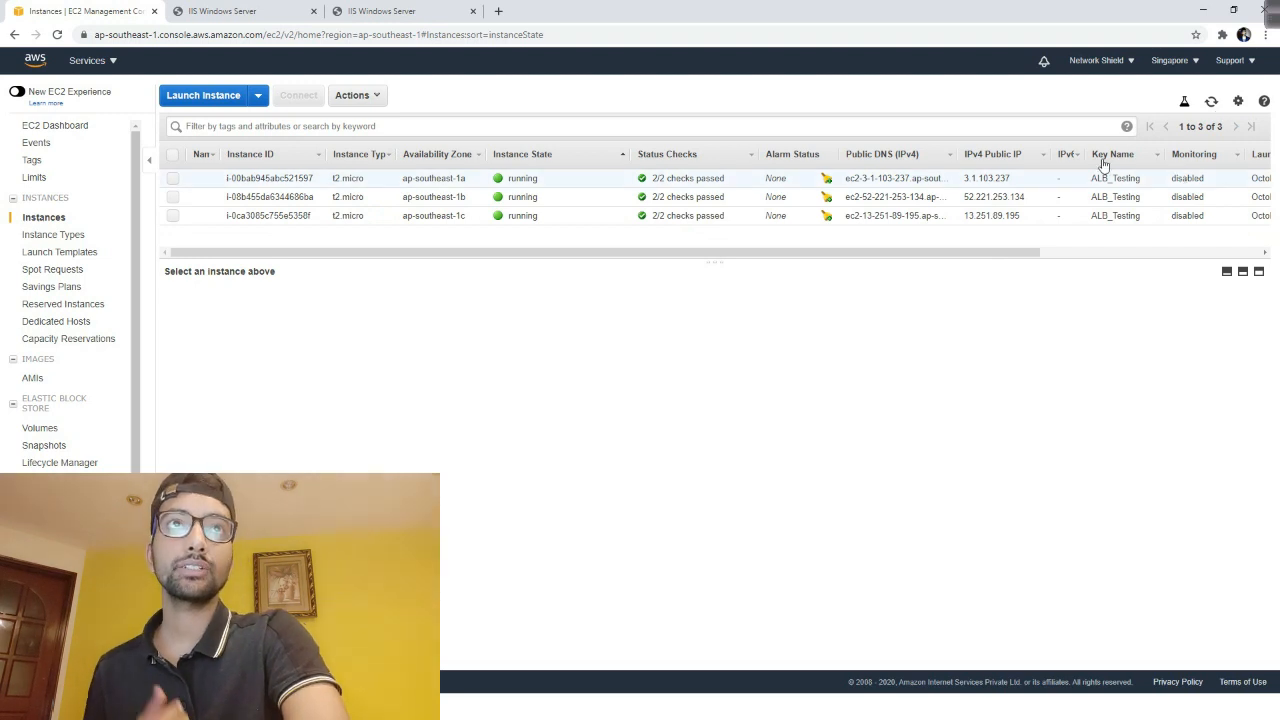
left_click_drag(654, 220, 723, 228)
left_click(517, 212)
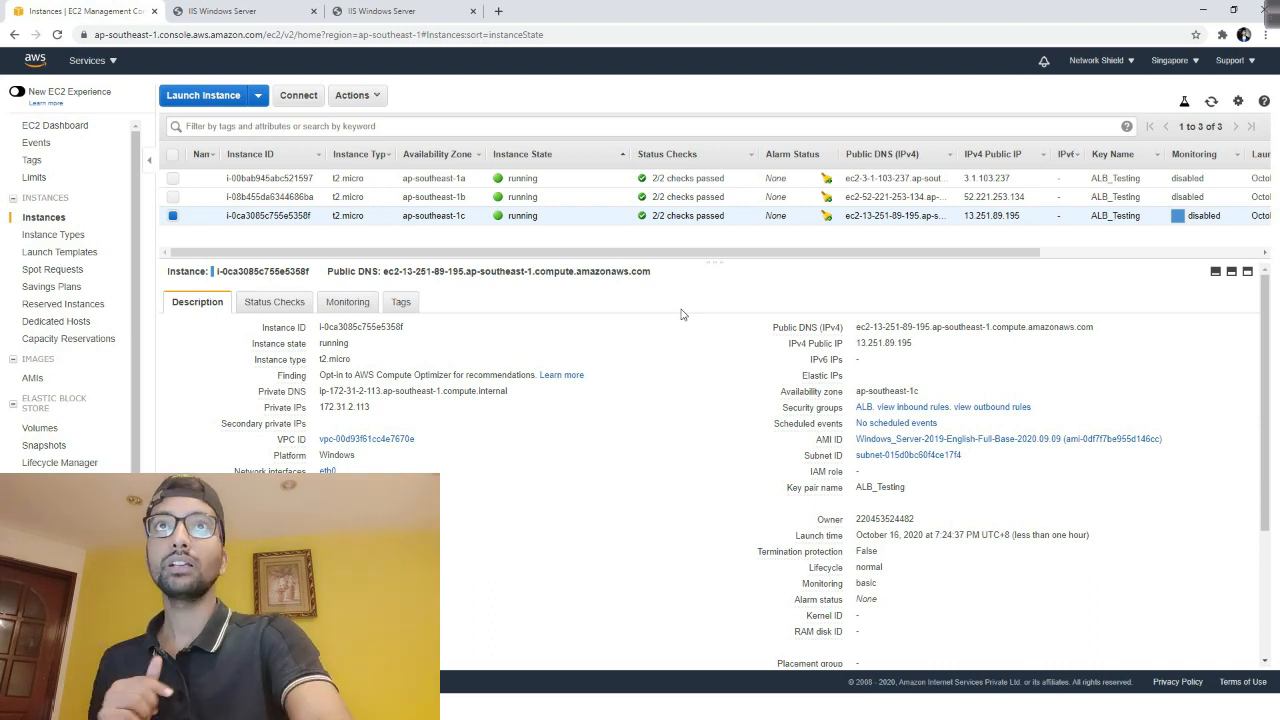
Reload the ApplicationLB page in both IIS Windows Server tabs to check which server responds
left_click(200, 11)
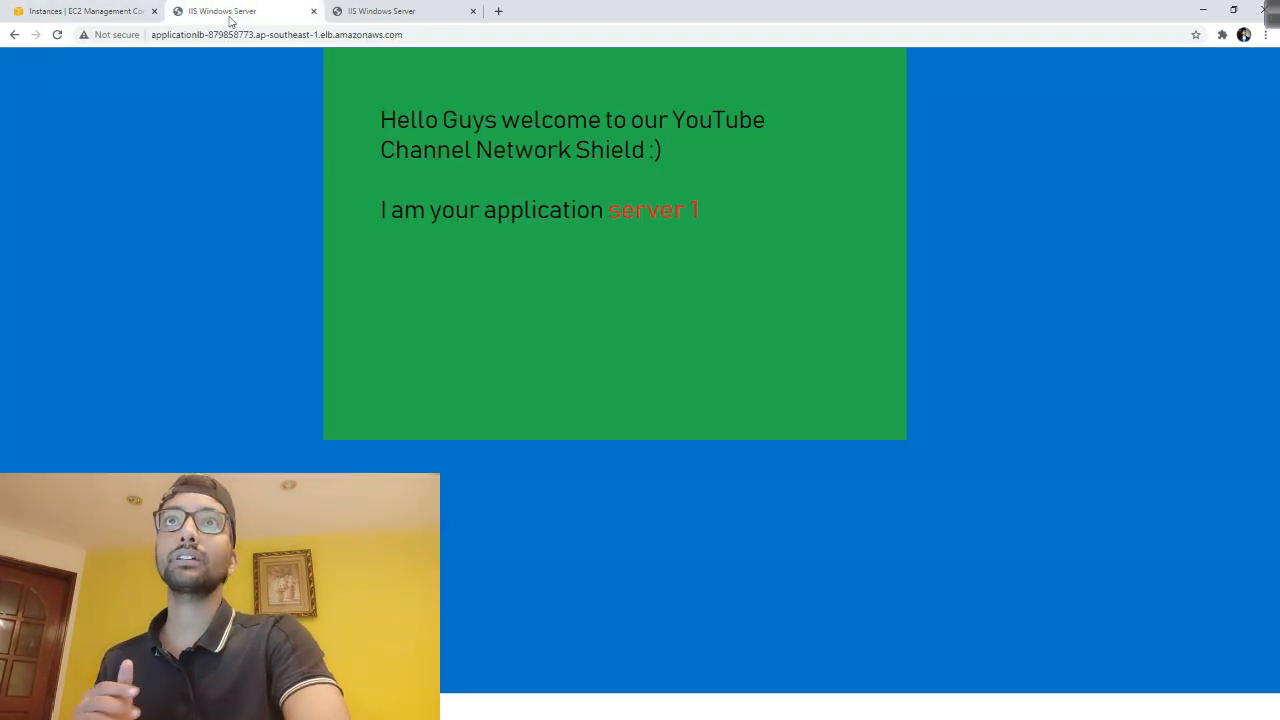
left_click(304, 38)
key("Return")
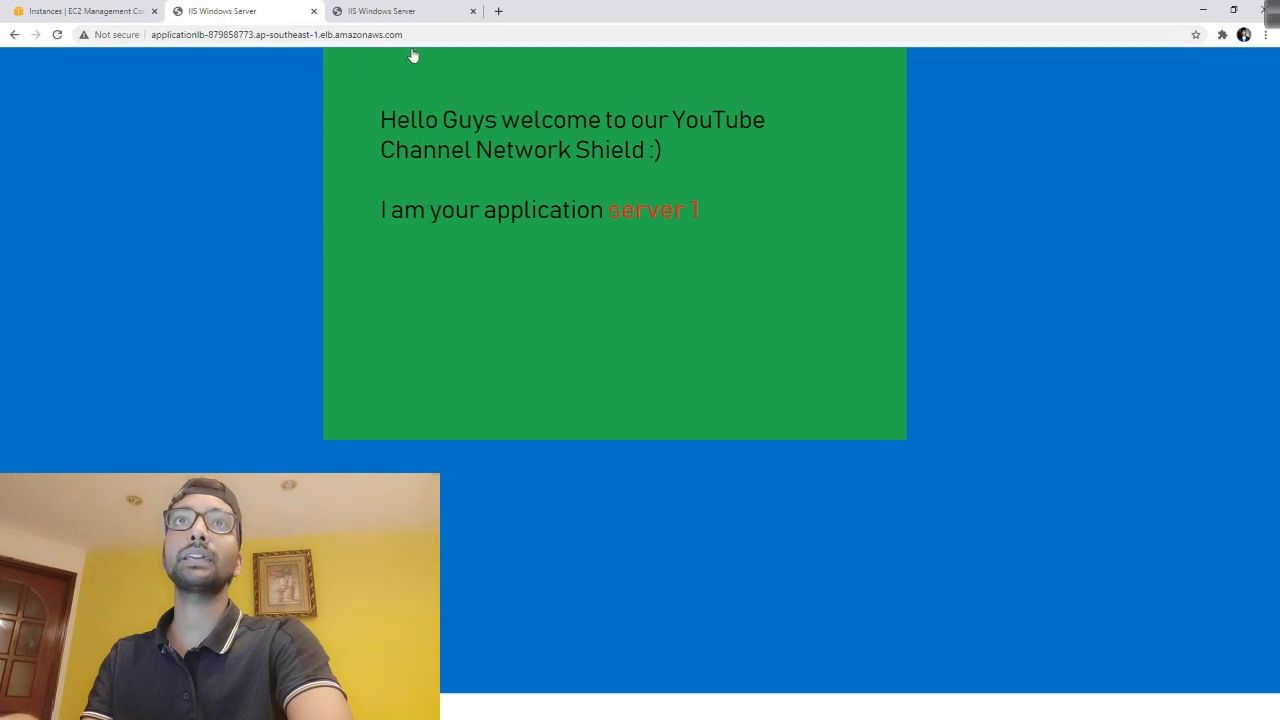
left_click(400, 12)
left_click(405, 34)
key("Return")
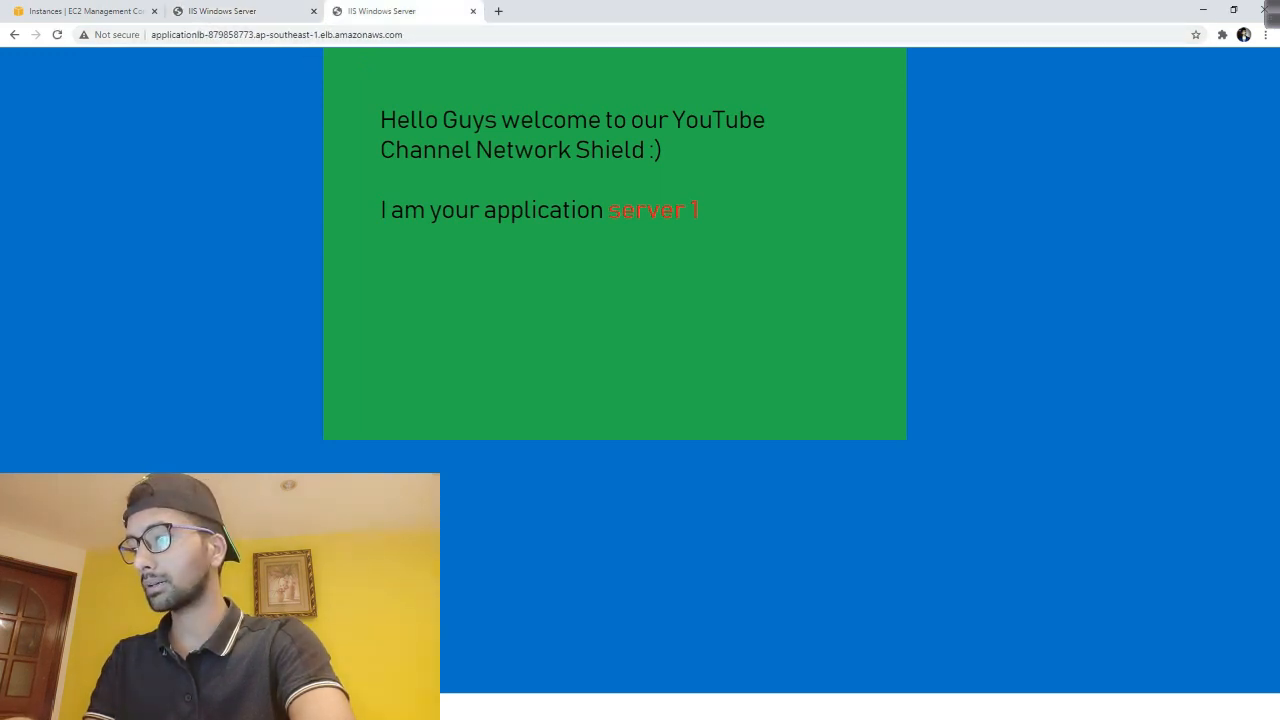
Switch to Microsoft Edge and reload the ApplicationLB address twice to check which server responds
key("alt+Tab")
left_click(641, 146)
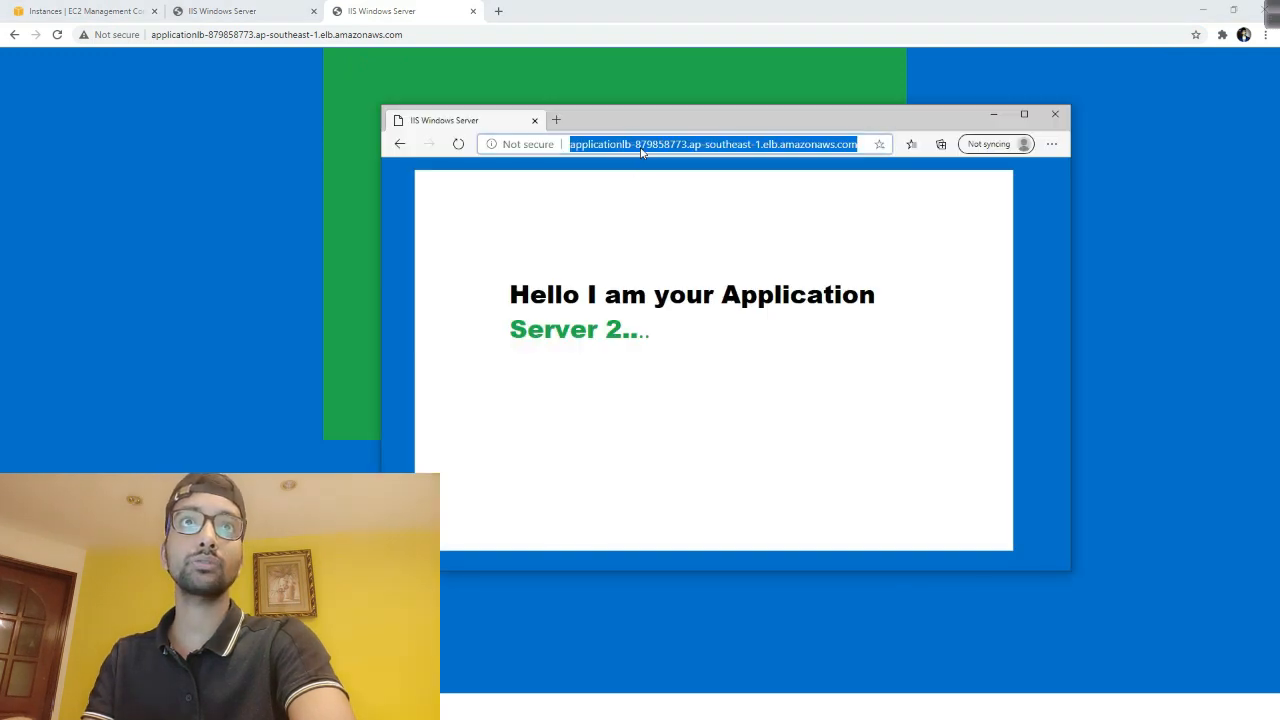
key("Return")
left_click(735, 145)
key("Return")
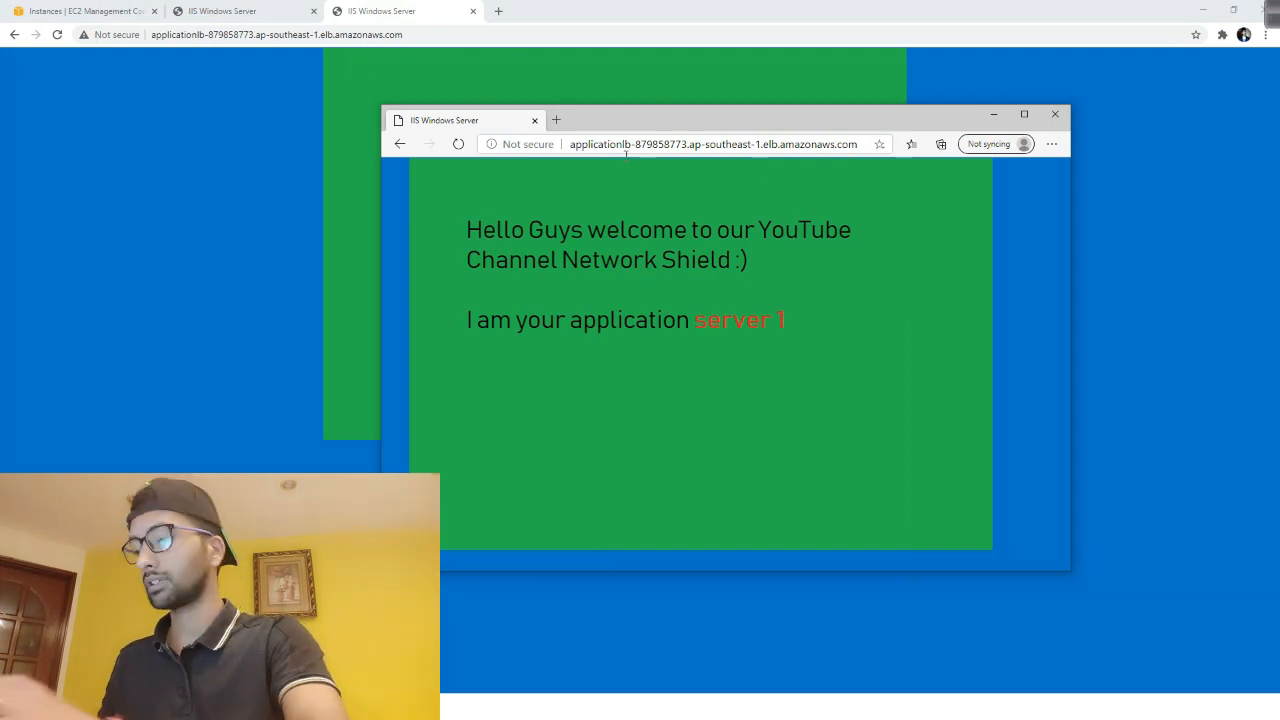
key("ctrl+p")
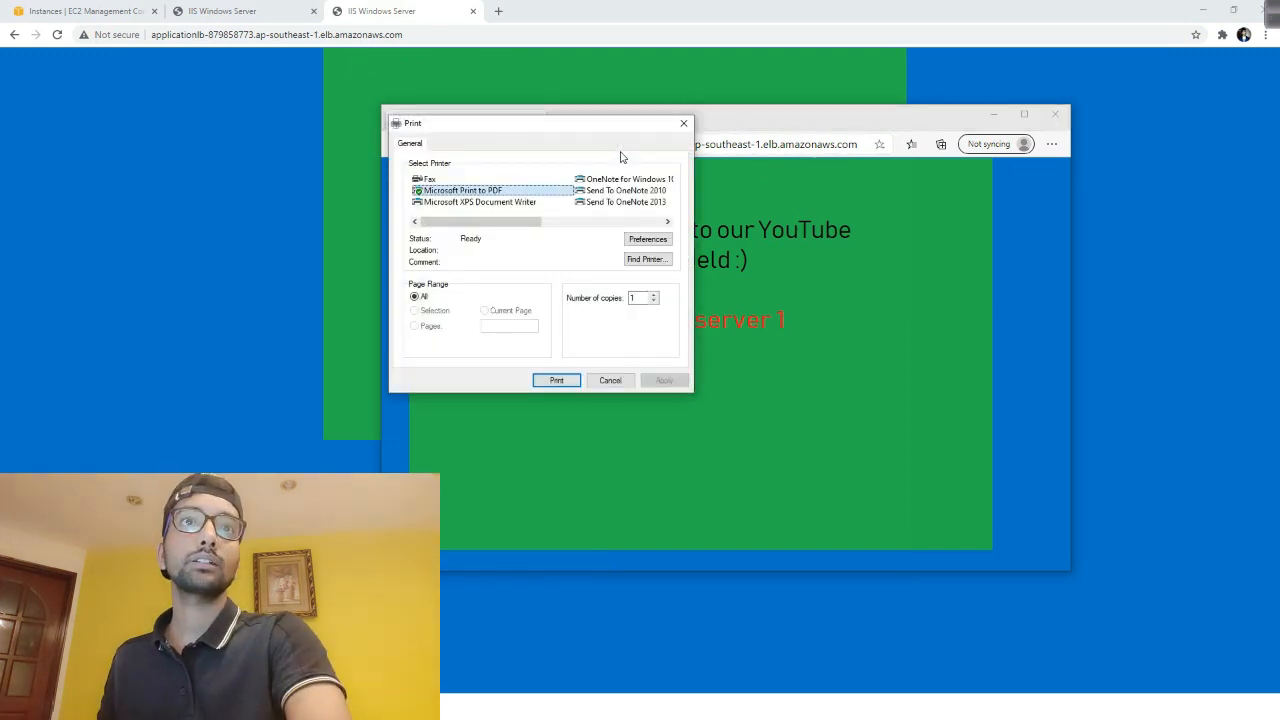
left_click(611, 381)
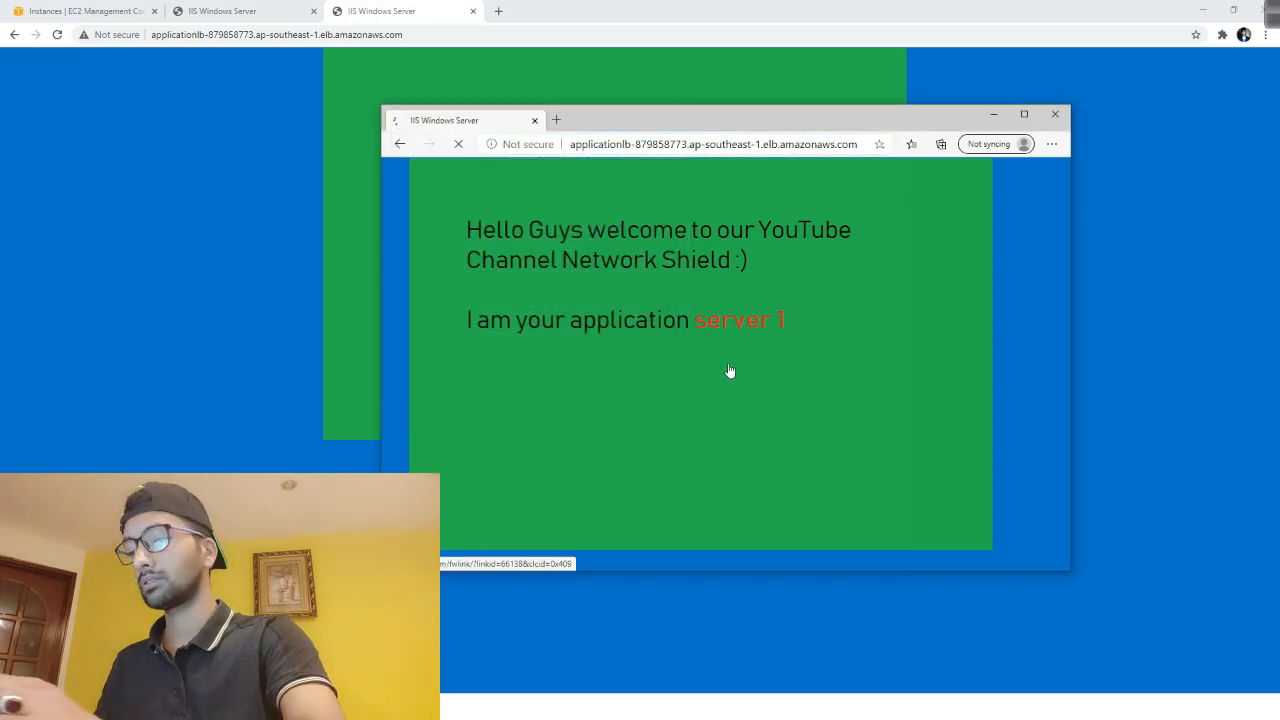
left_click(730, 371)
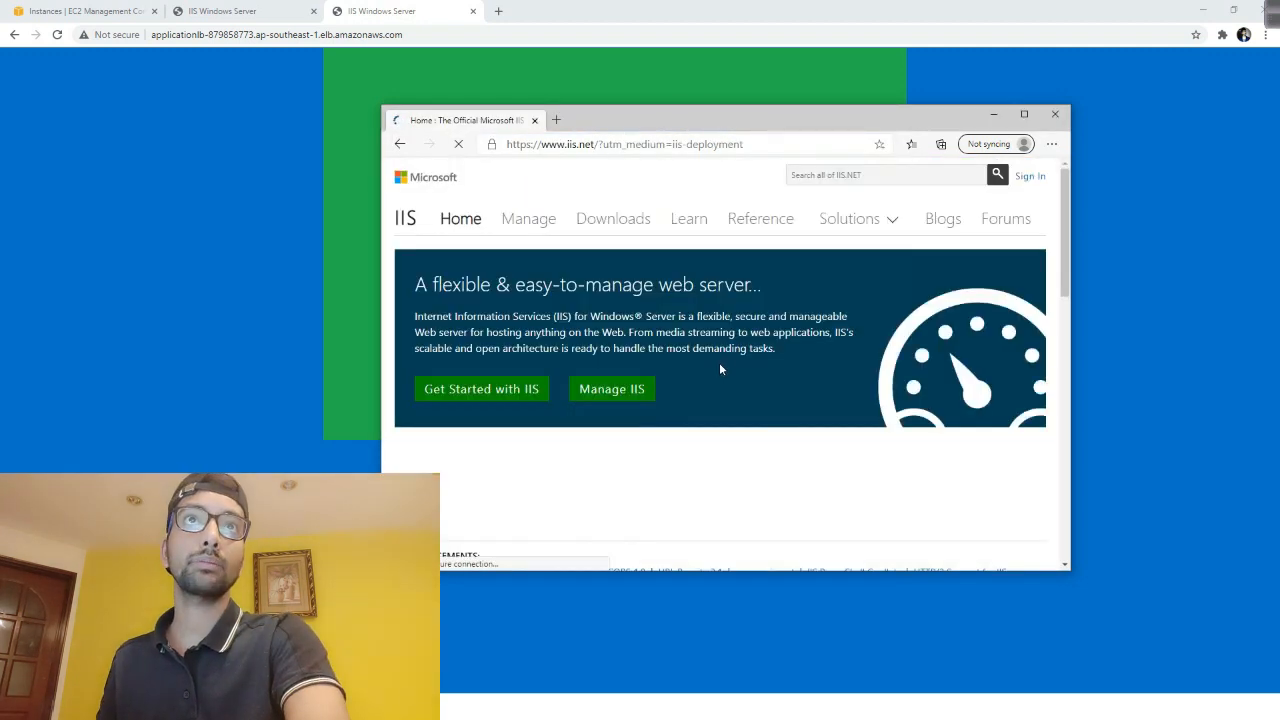
Load ApplicationLB-879858773.ap-southeast-1.elb.amazonaws.com in place of the IIS website to check the responding server
left_click(596, 150)
type("ApplicationLB-879858773.ap-southeast-1.elb.amazonaws.com")
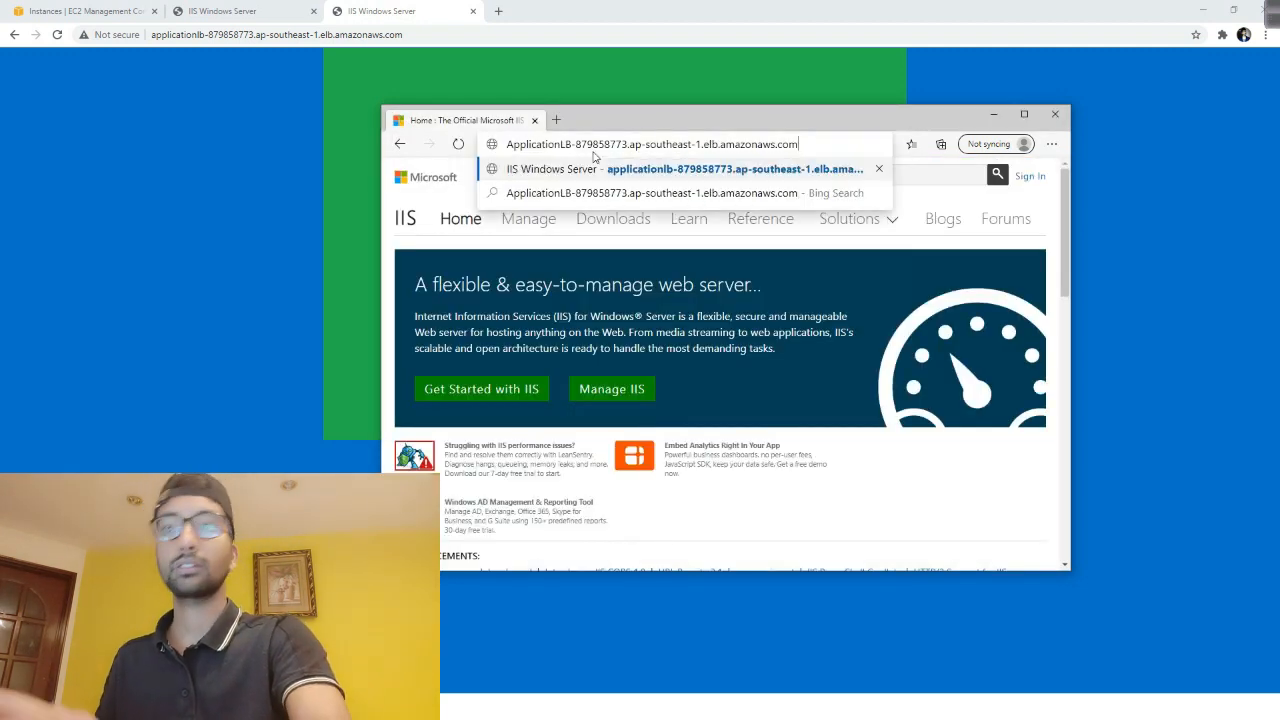
key("Return")
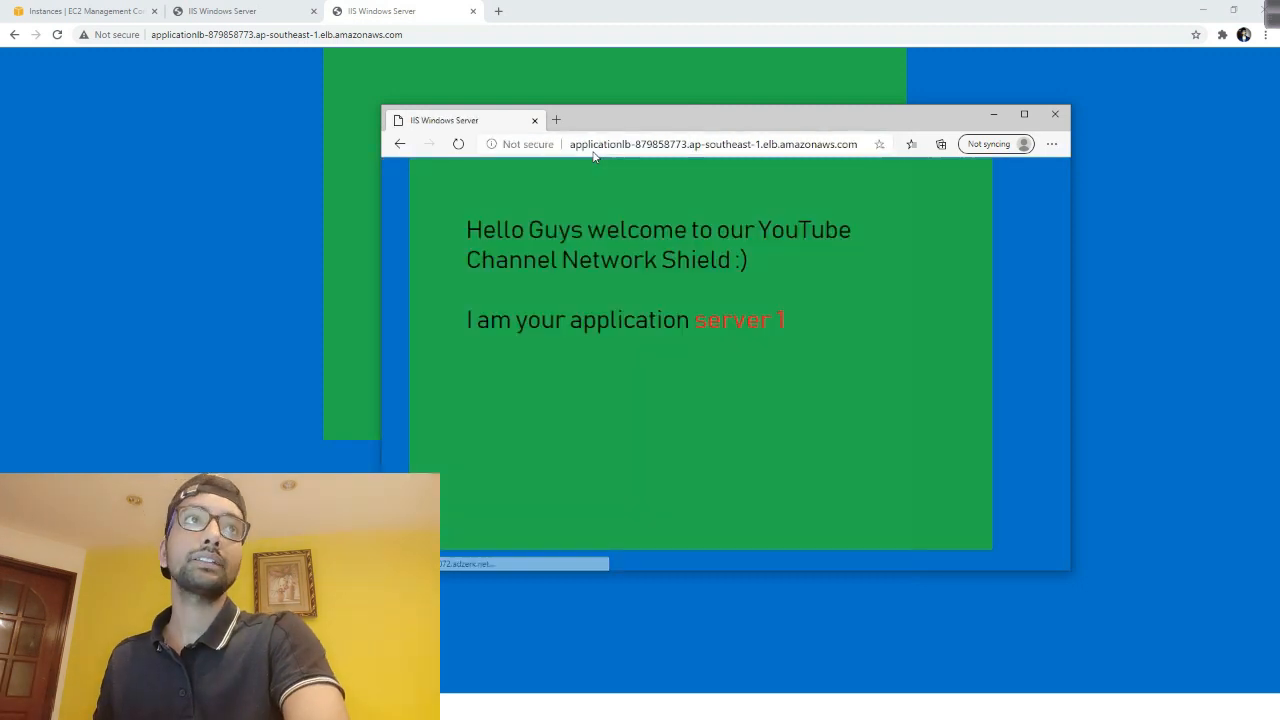
Switch back to Chrome and load ApplicationLB-879858773.ap-southeast-1.elb.amazonaws.com in a new tab to check the responding server
left_click(1157, 94)
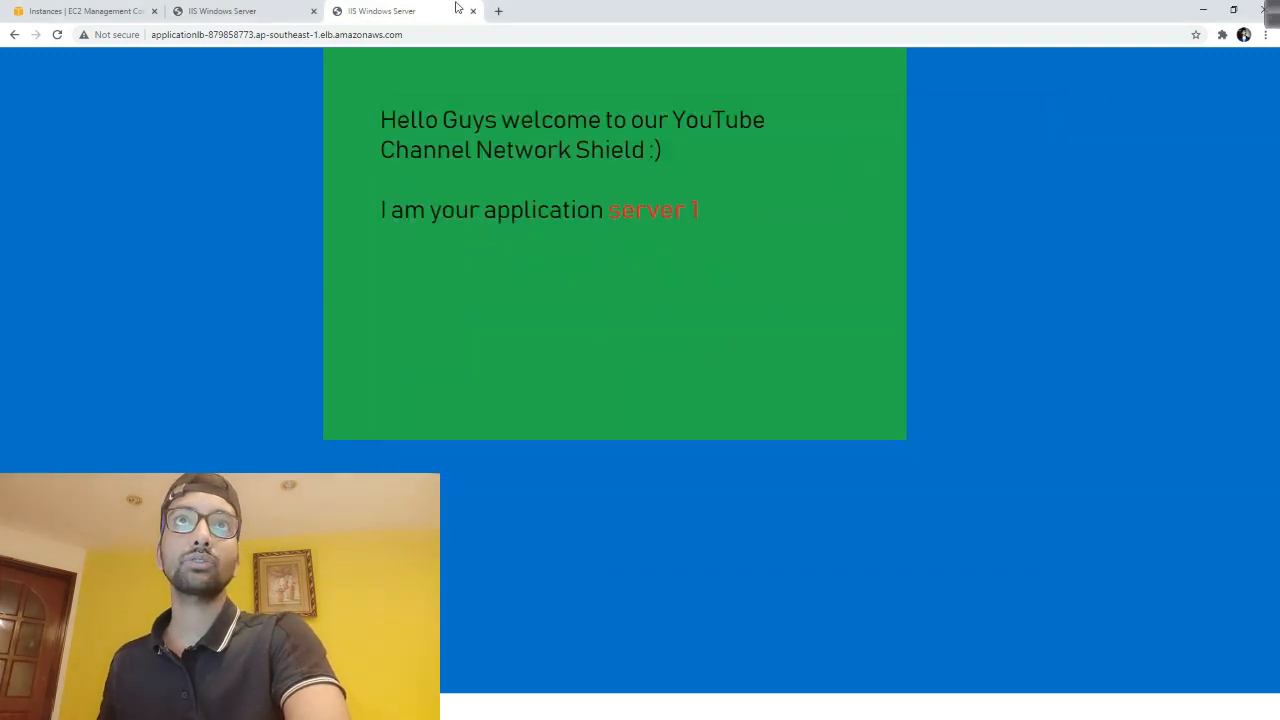
left_click(498, 11)
left_click(514, 31)
type("ApplicationLB-879858773.ap-southeast-1.elb.amazonaws.com")
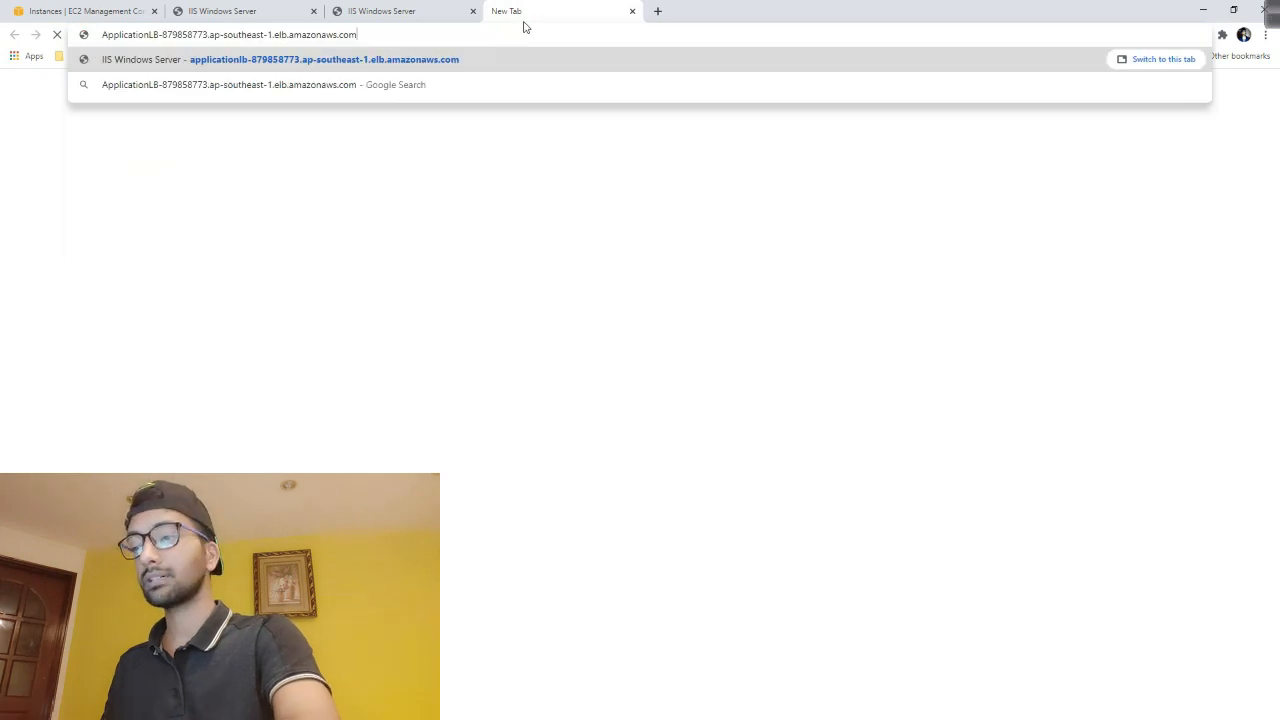
key("Return")
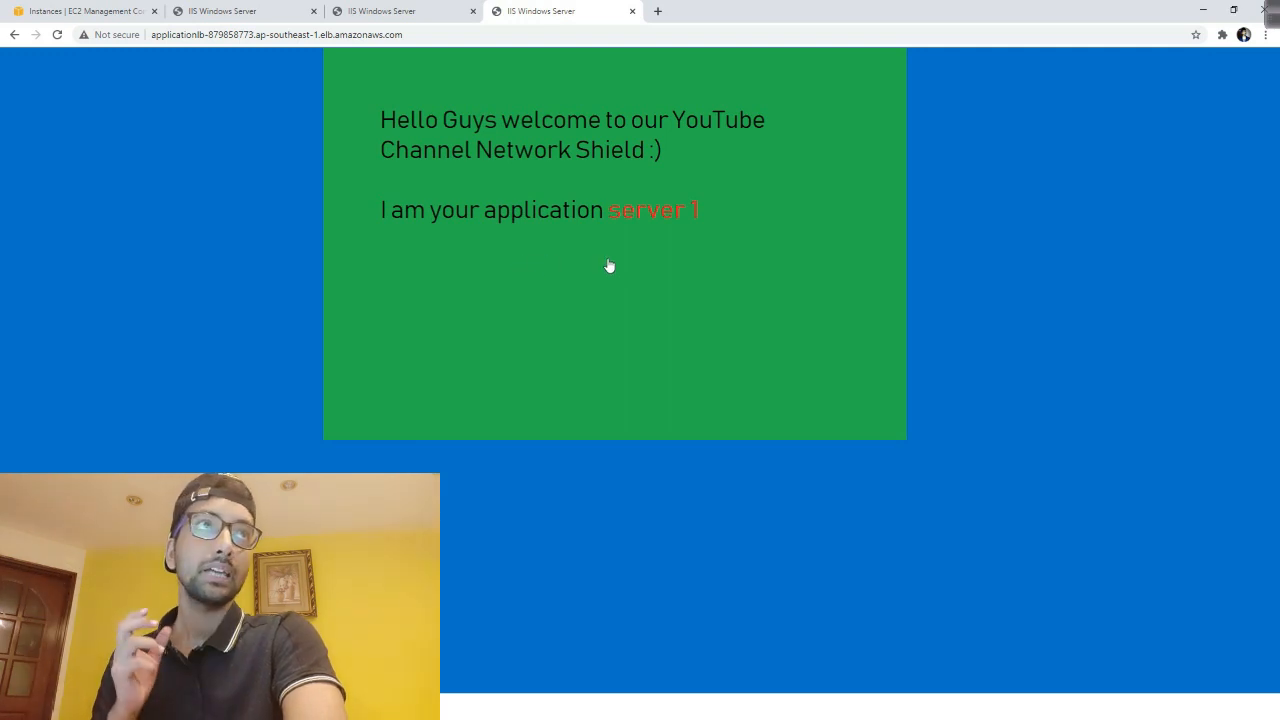
left_click(1198, 14)
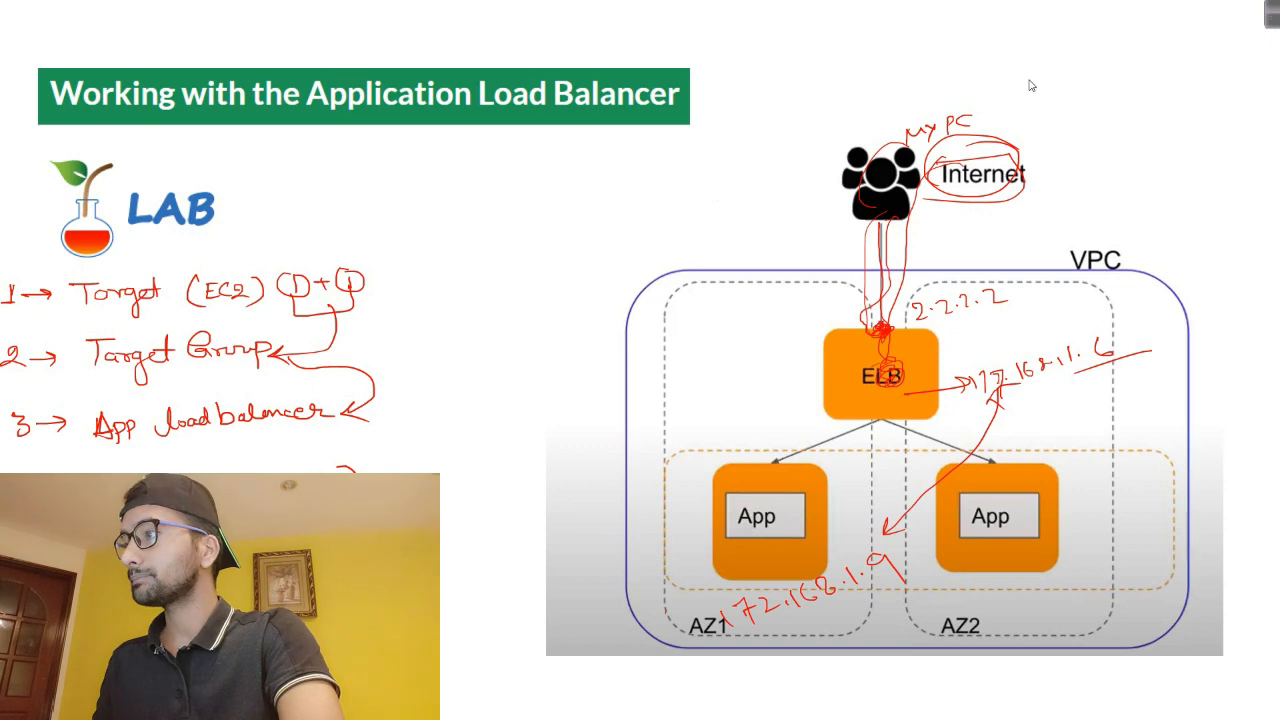
key("alt+Tab")
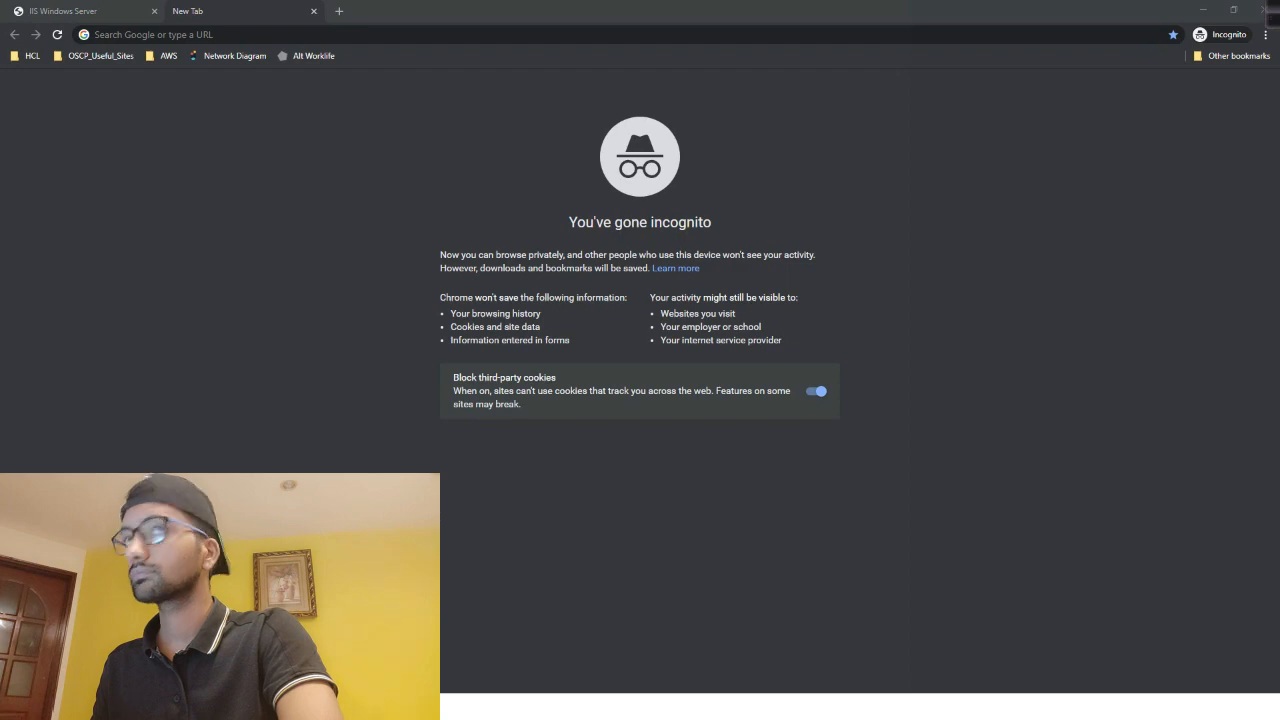
Return to the EC2 console in Chrome and show the registered targets of ApplicationTargetGroup
key("alt+Tab")
left_click(47, 5)
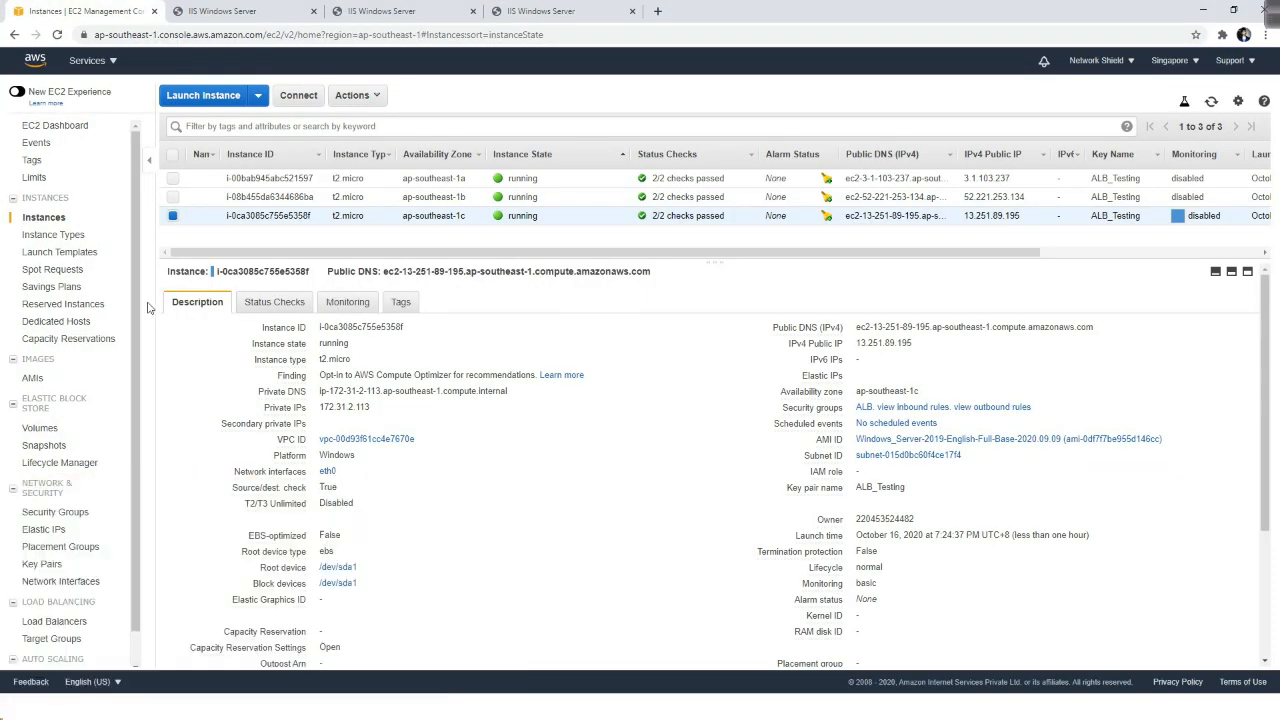
scroll(120, 420, "down", 2)
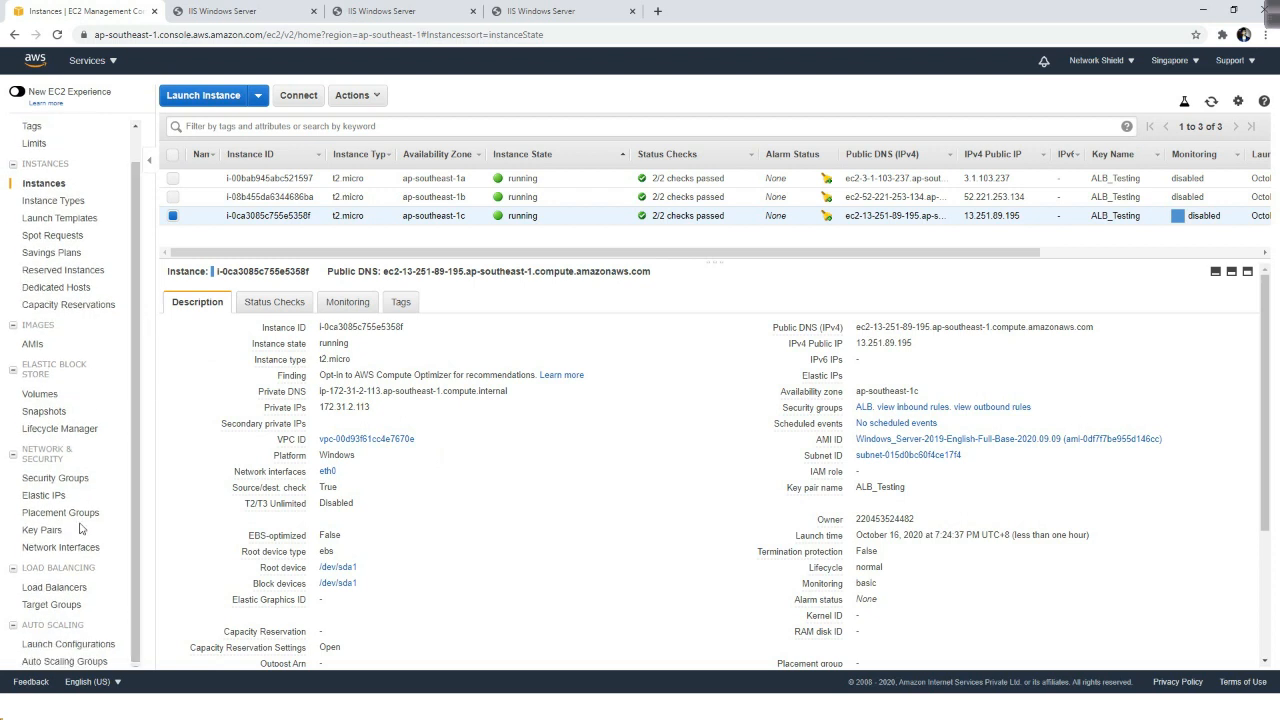
left_click(52, 605)
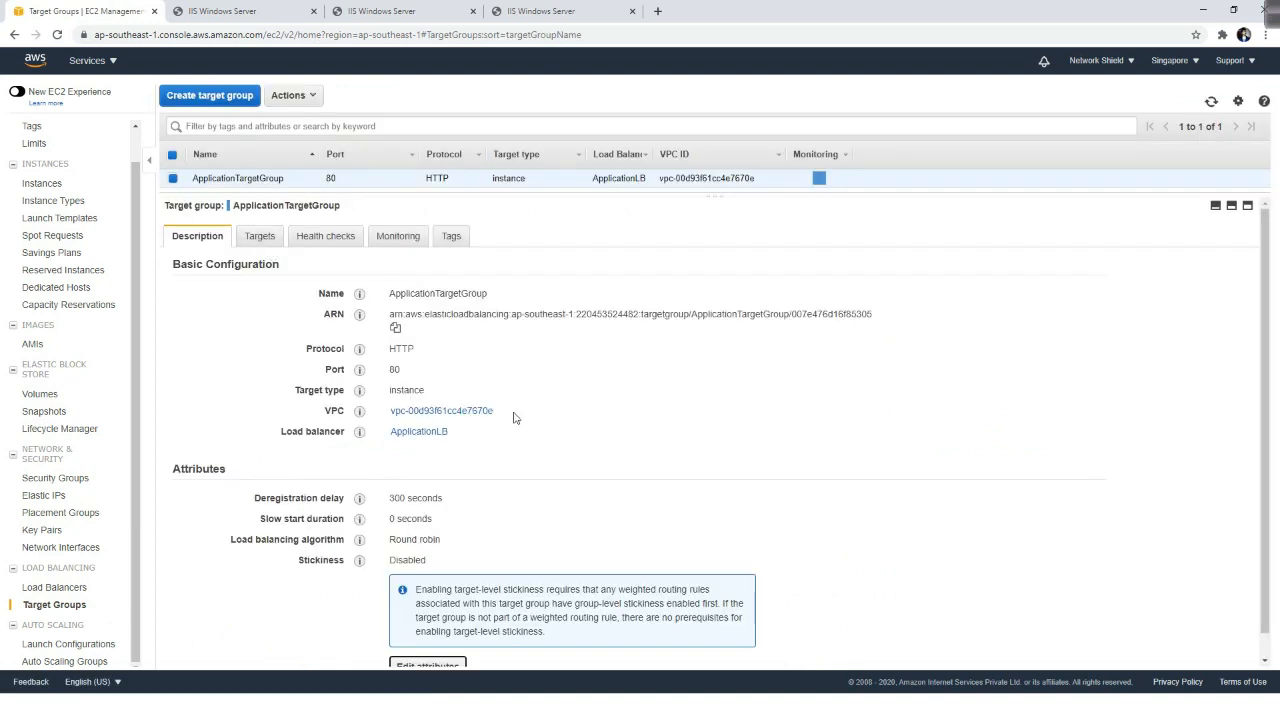
scroll(546, 443, "down", 1)
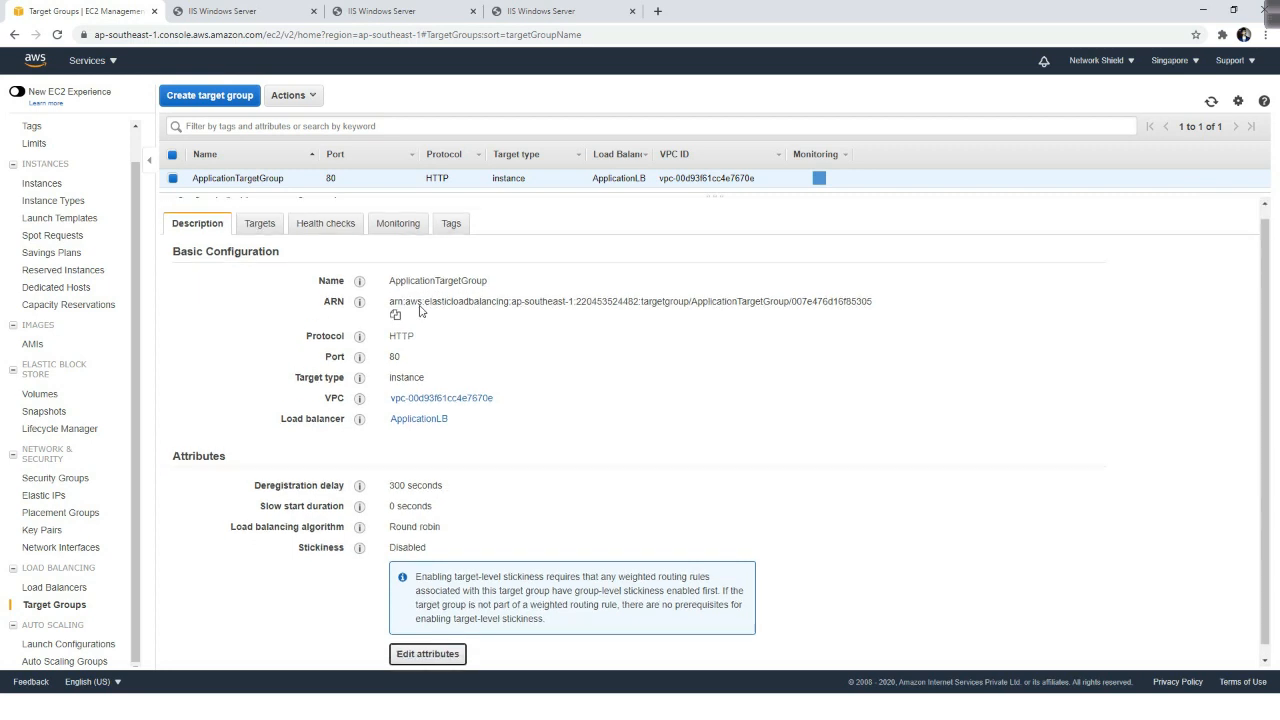
scroll(420, 311, "up", 1)
left_click(256, 240)
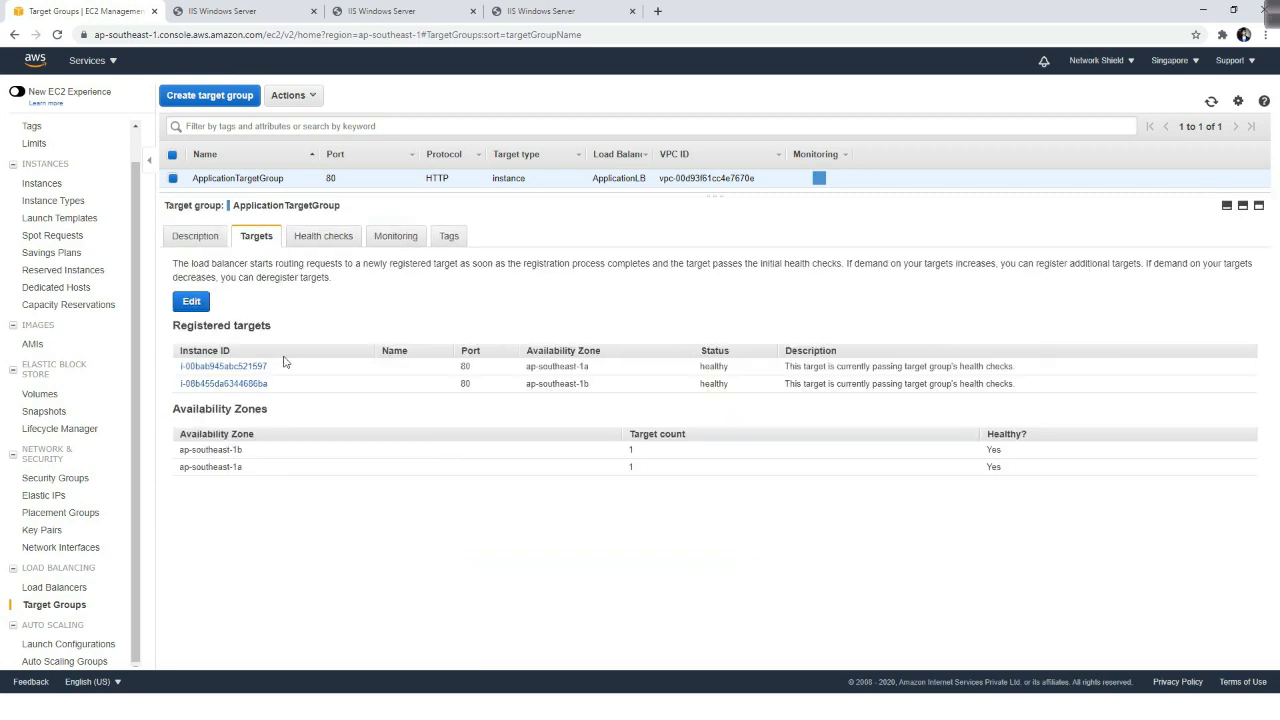
Register the ap-southeast-1c instance with ApplicationTargetGroup on port 80 and save the target list
left_click(204, 308)
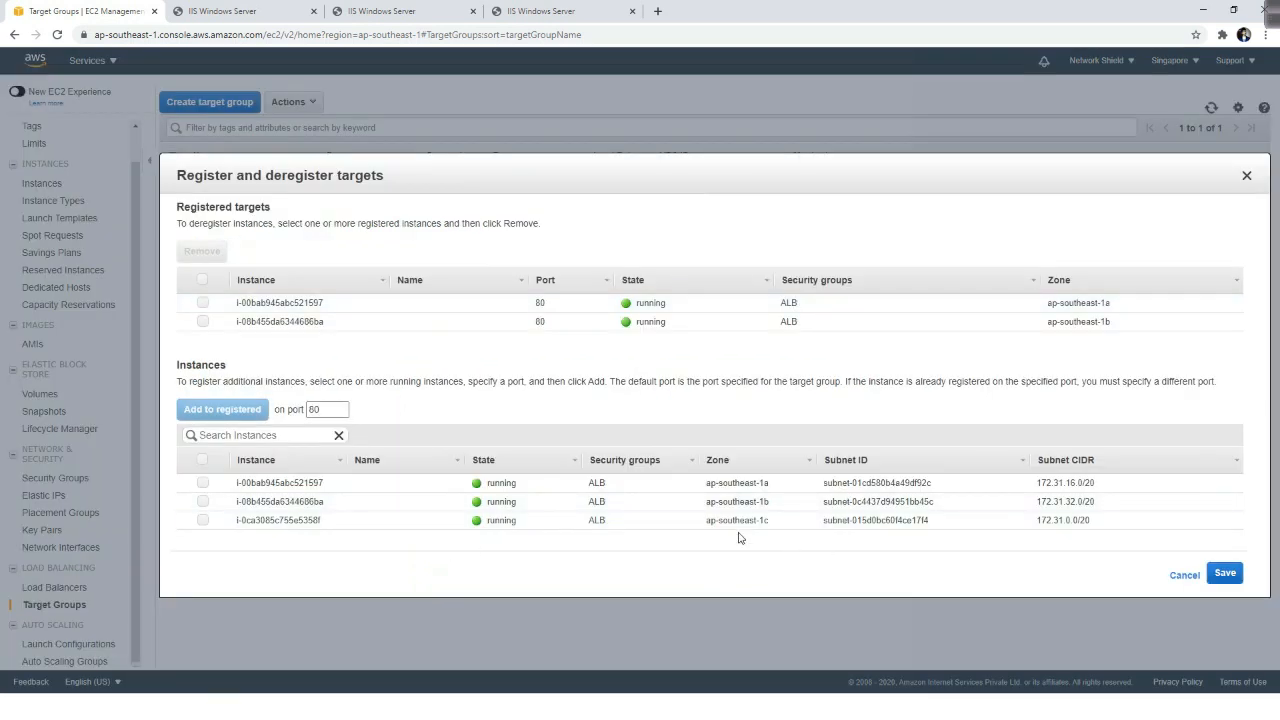
left_click_drag(768, 521, 703, 528)
left_click(203, 521)
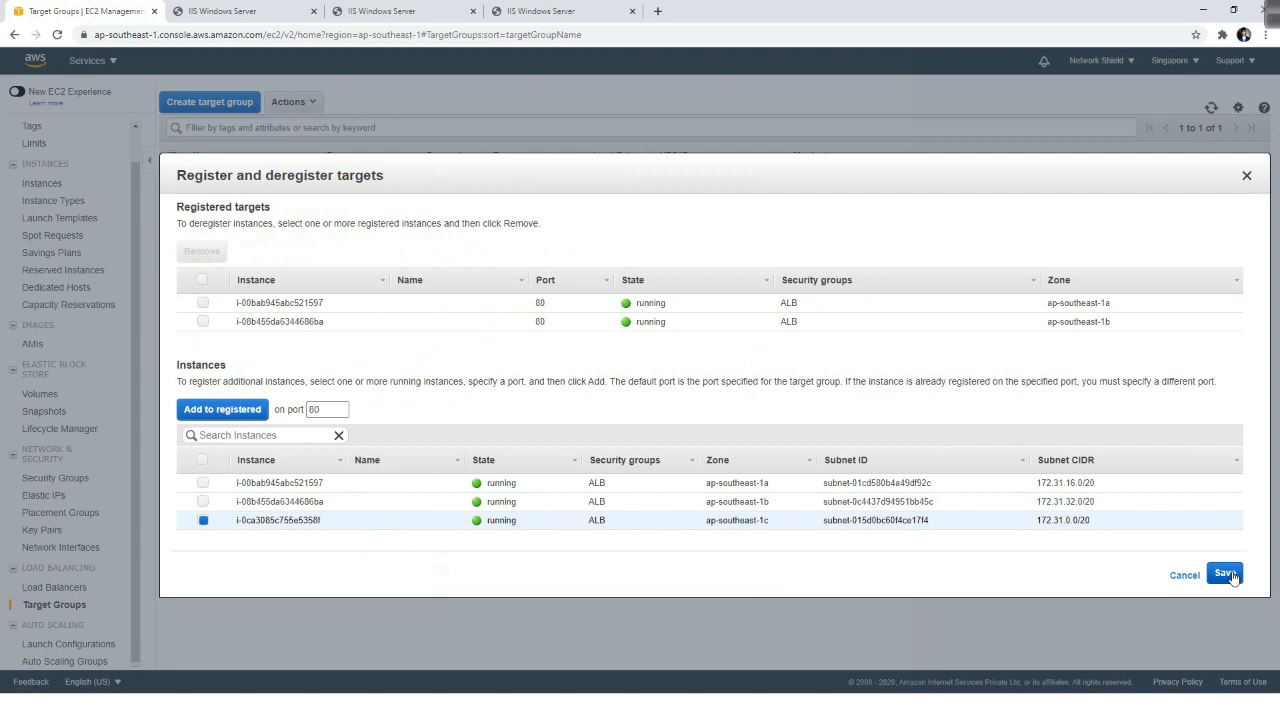
left_click(245, 410)
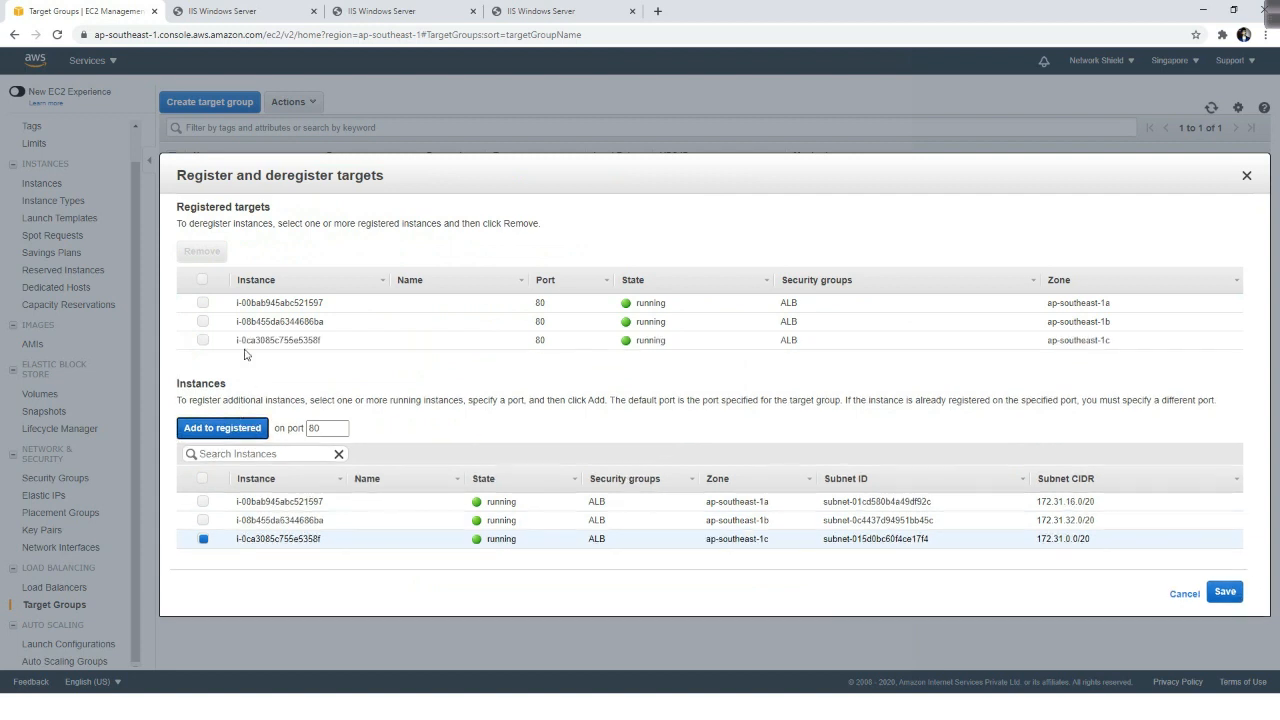
left_click(1225, 592)
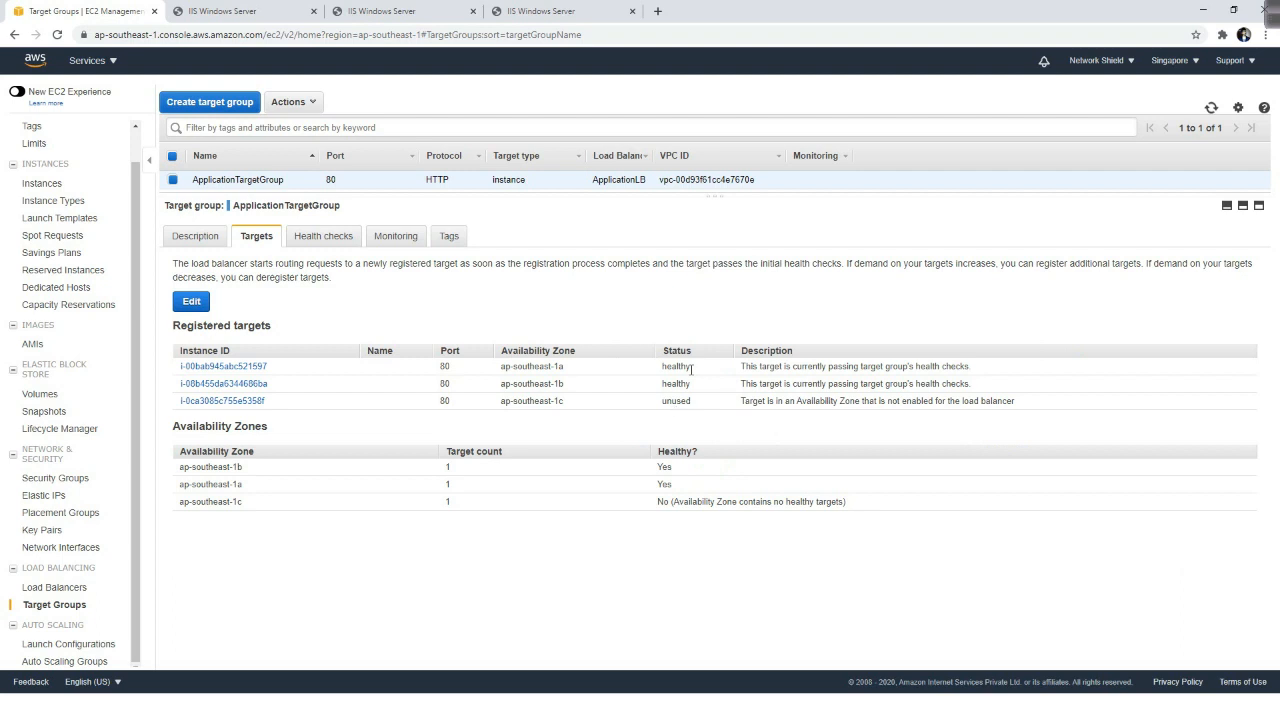
Examine the status of the newly registered ap-southeast-1c target in ApplicationTargetGroup
left_click_drag(700, 406, 659, 406)
left_click(721, 420)
left_click_drag(698, 404, 689, 404)
left_click(742, 440)
left_click_drag(700, 404, 660, 404)
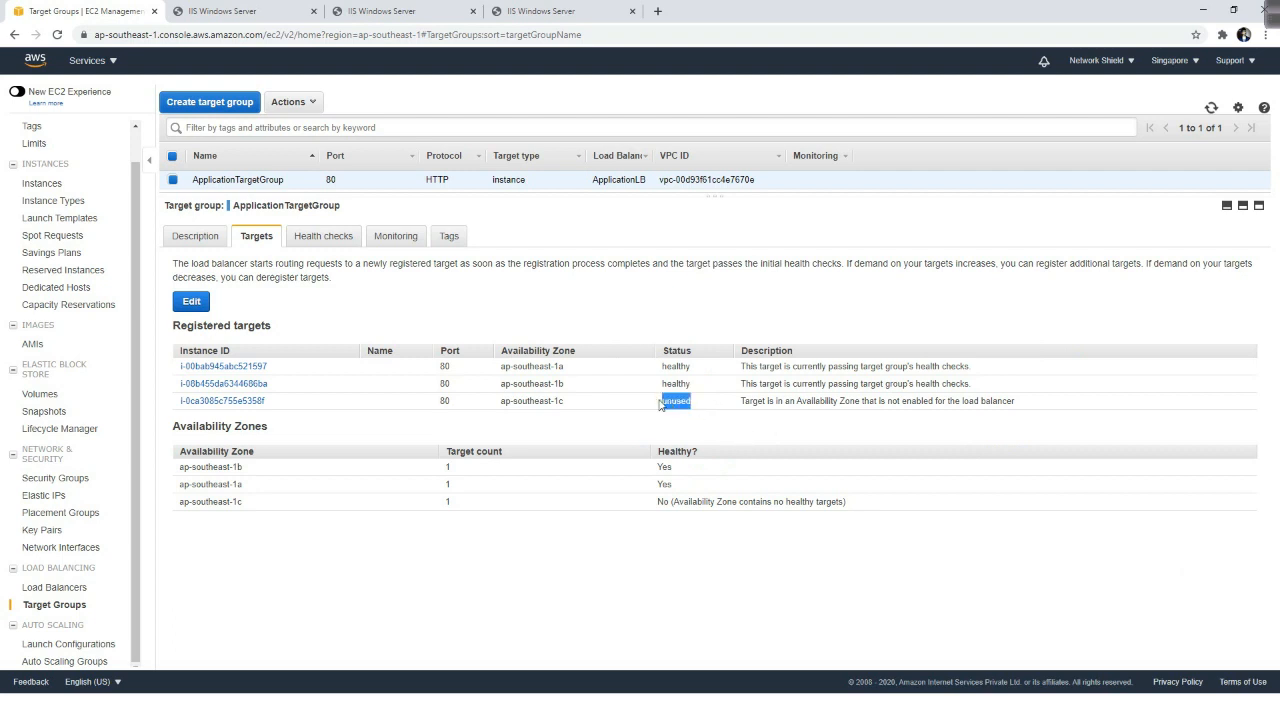
left_click(715, 440)
left_click_drag(701, 405, 656, 404)
left_click(720, 434)
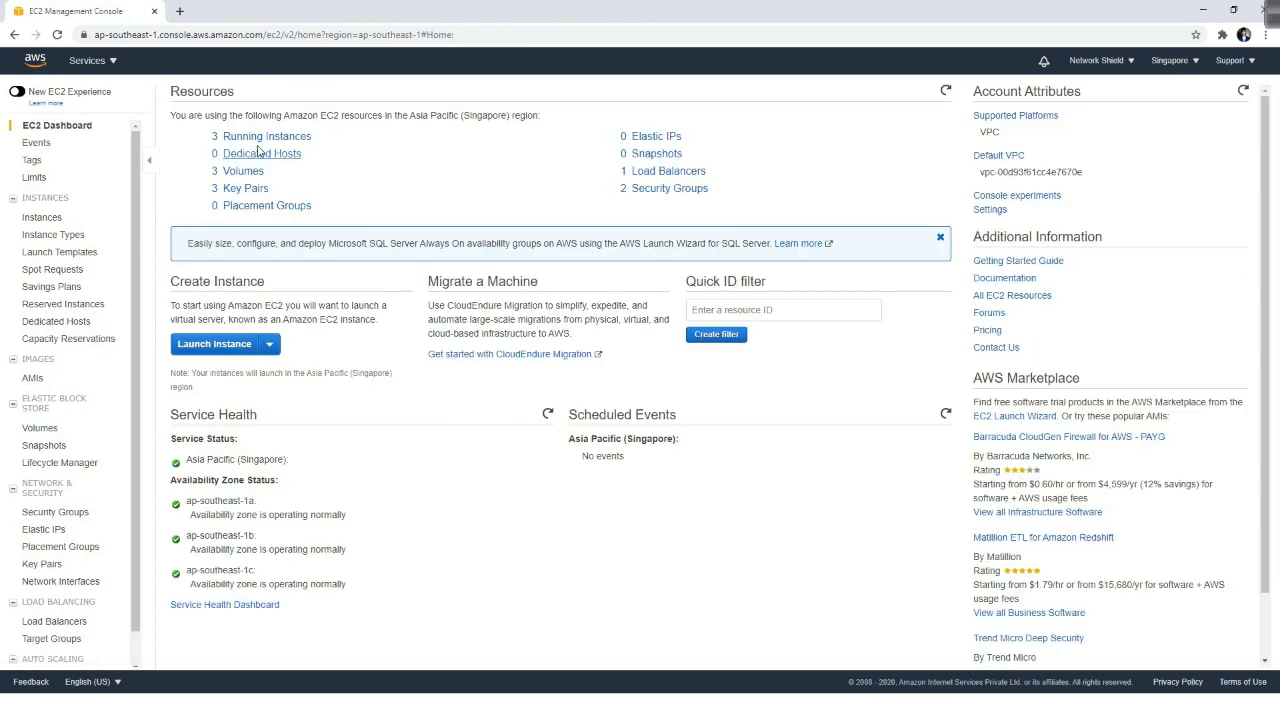
Open the connection details for the running ap-southeast-1c instance and download its Remote Desktop file
left_click(243, 118)
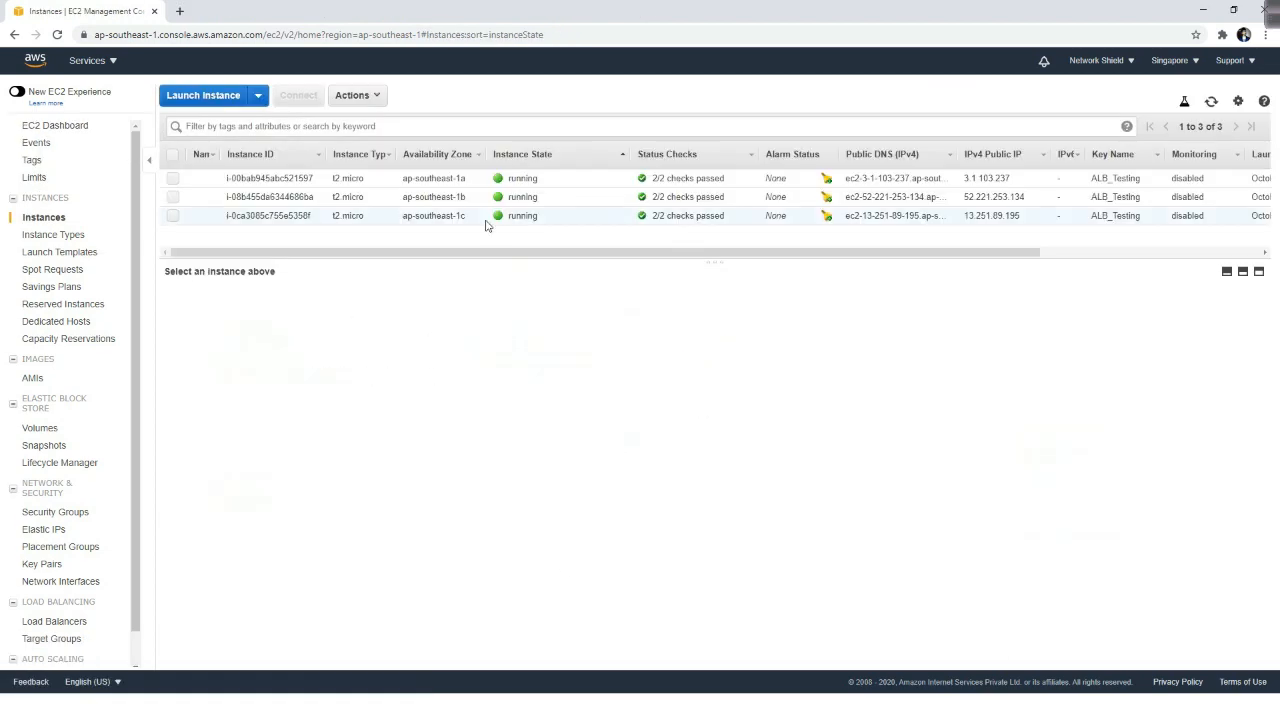
left_click(233, 216)
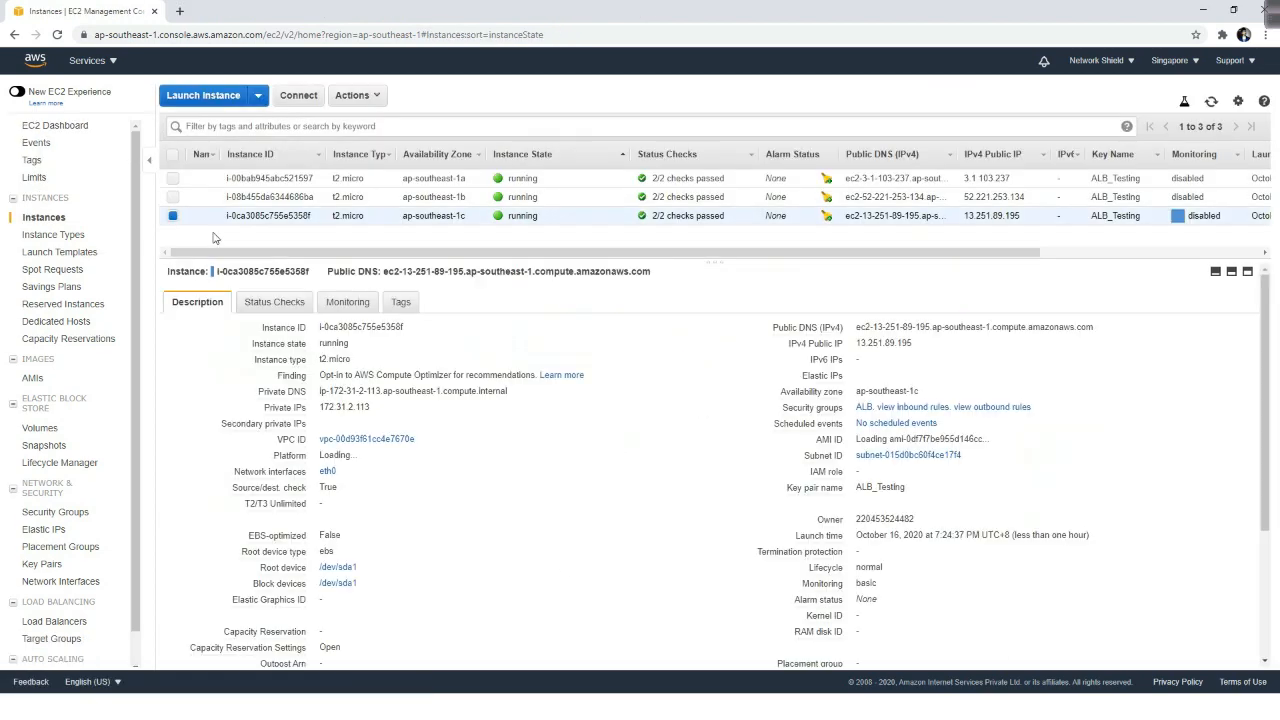
left_click(300, 96)
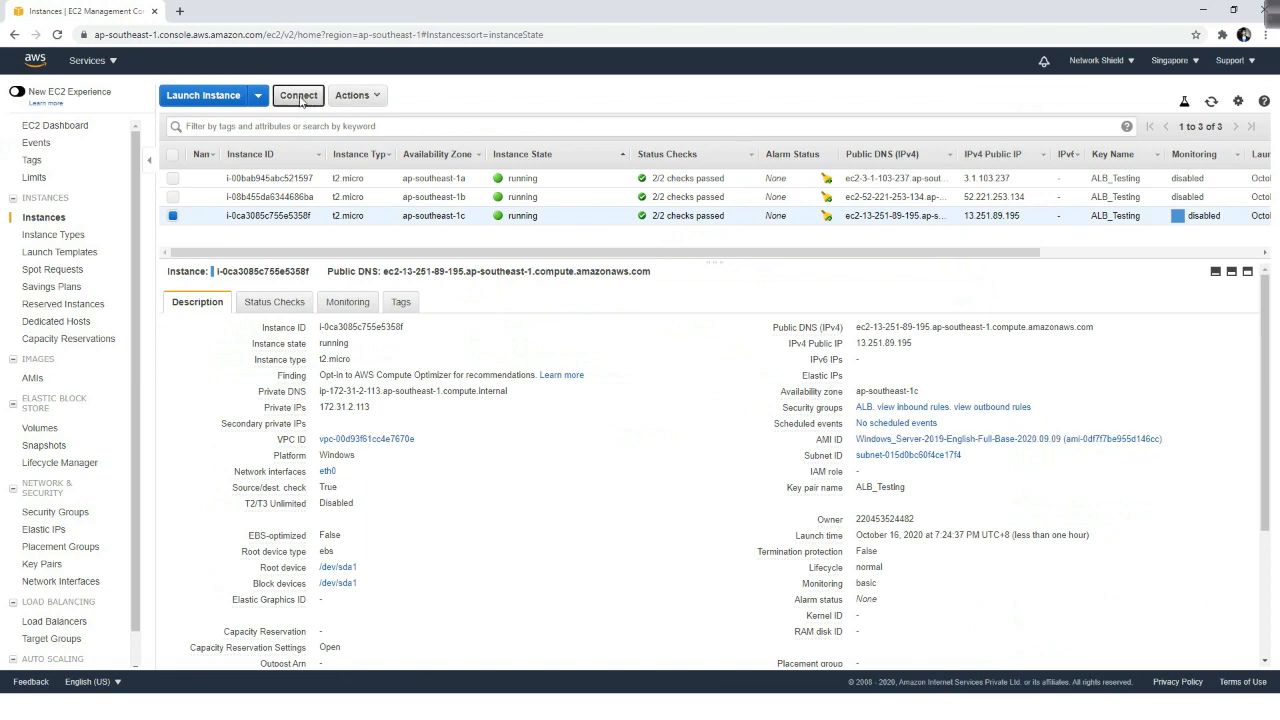
left_click(707, 348)
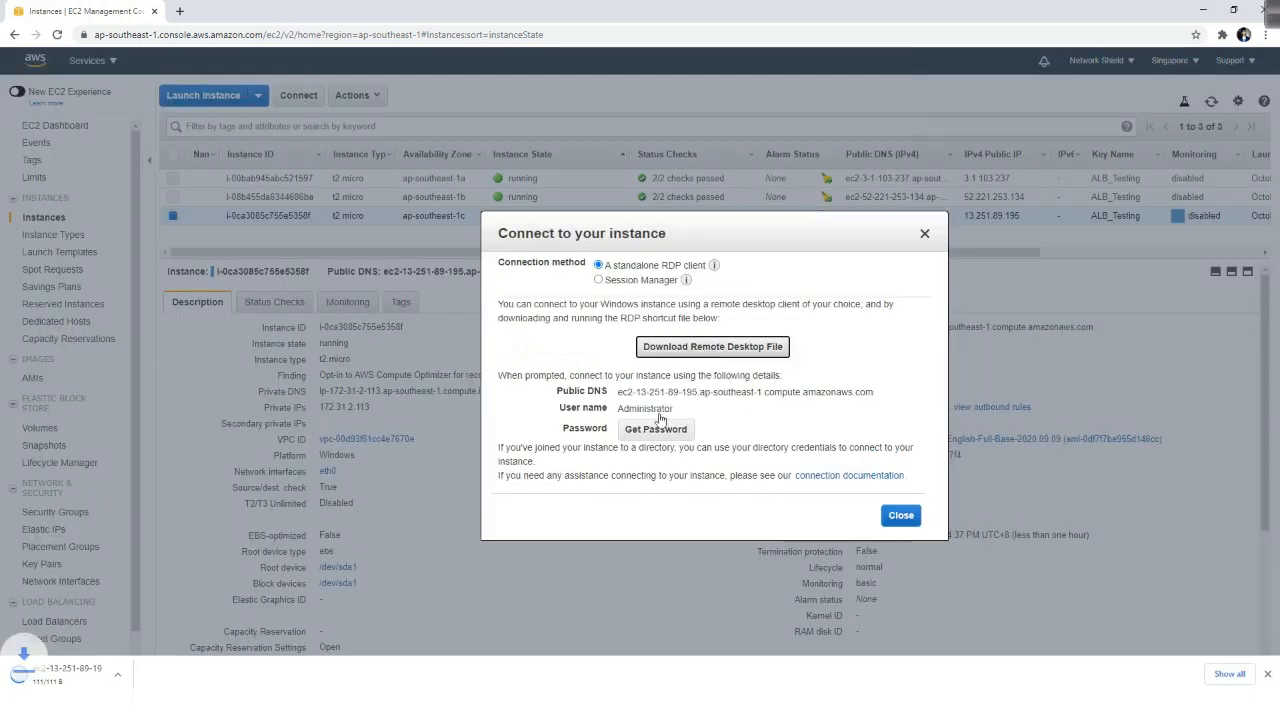
Decrypt the instance's Administrator password with the ALB_Testing.pem key file and select the password for copying
left_click(656, 429)
left_click(697, 365)
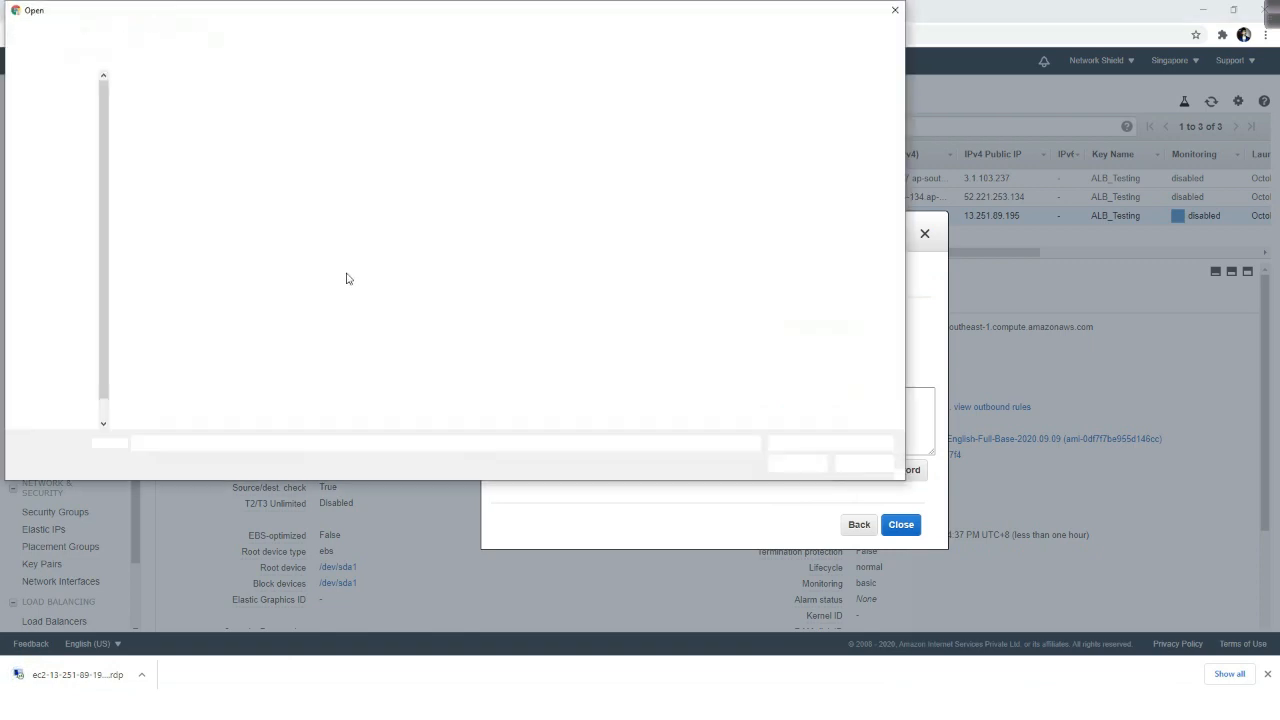
left_click(167, 153)
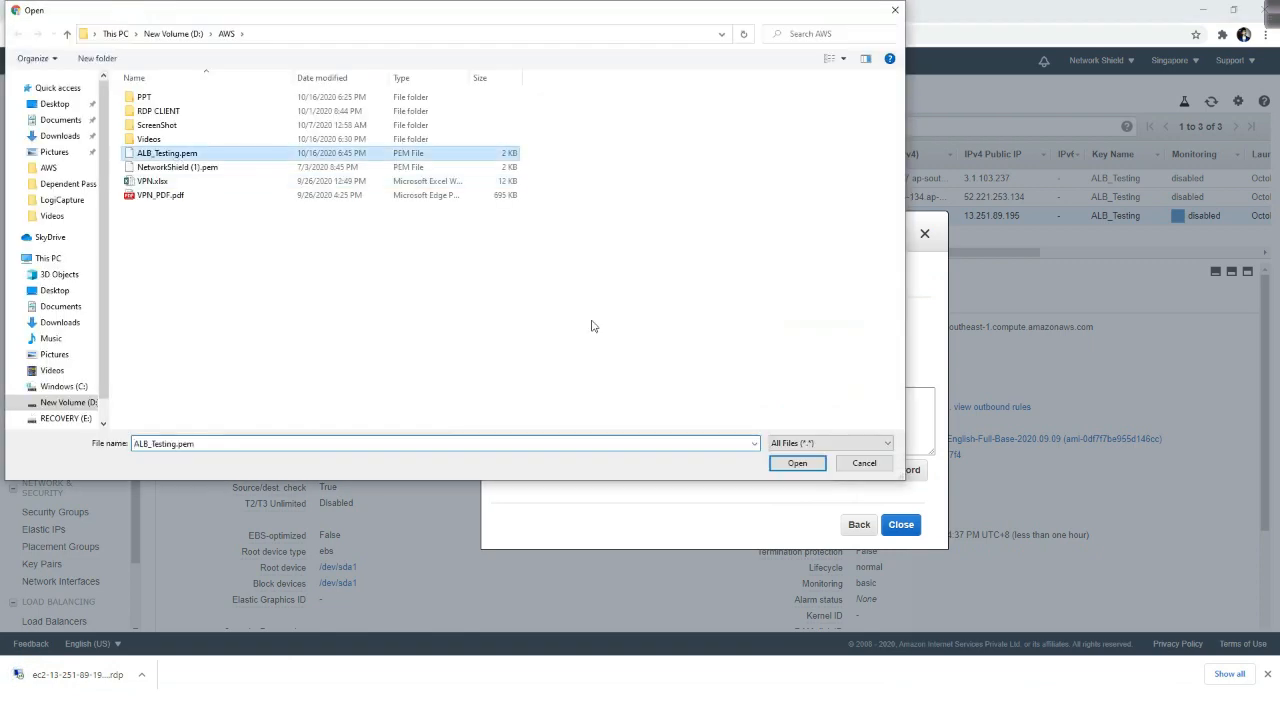
left_click(783, 464)
left_click(872, 482)
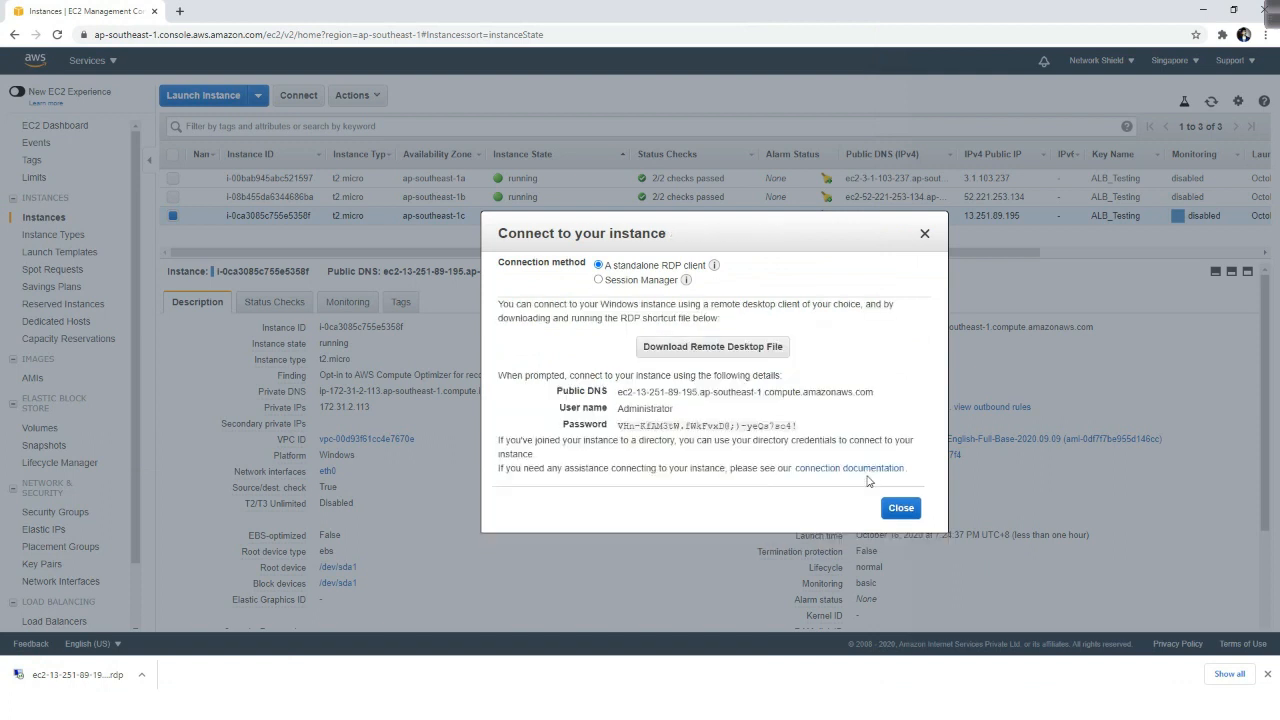
left_click(804, 426)
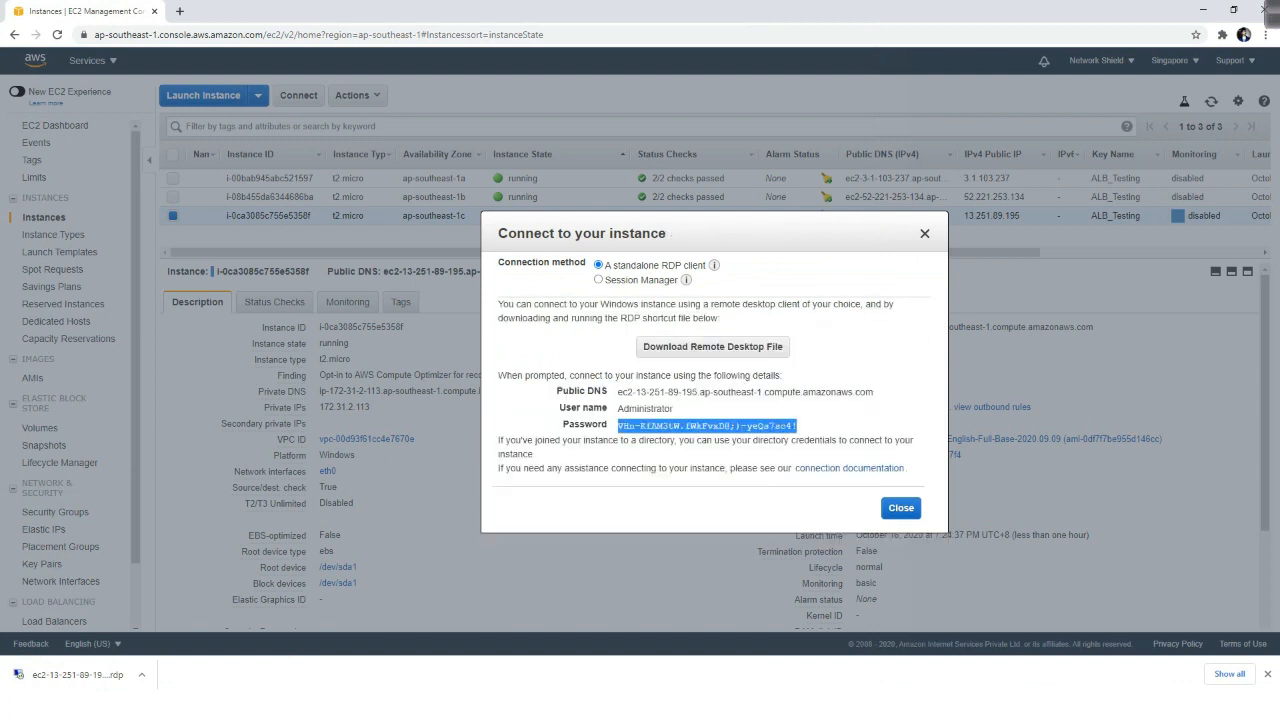
Connect to the instance using the downloaded Remote Desktop file, accept the unknown publisher, and show the session full screen
left_click(78, 674)
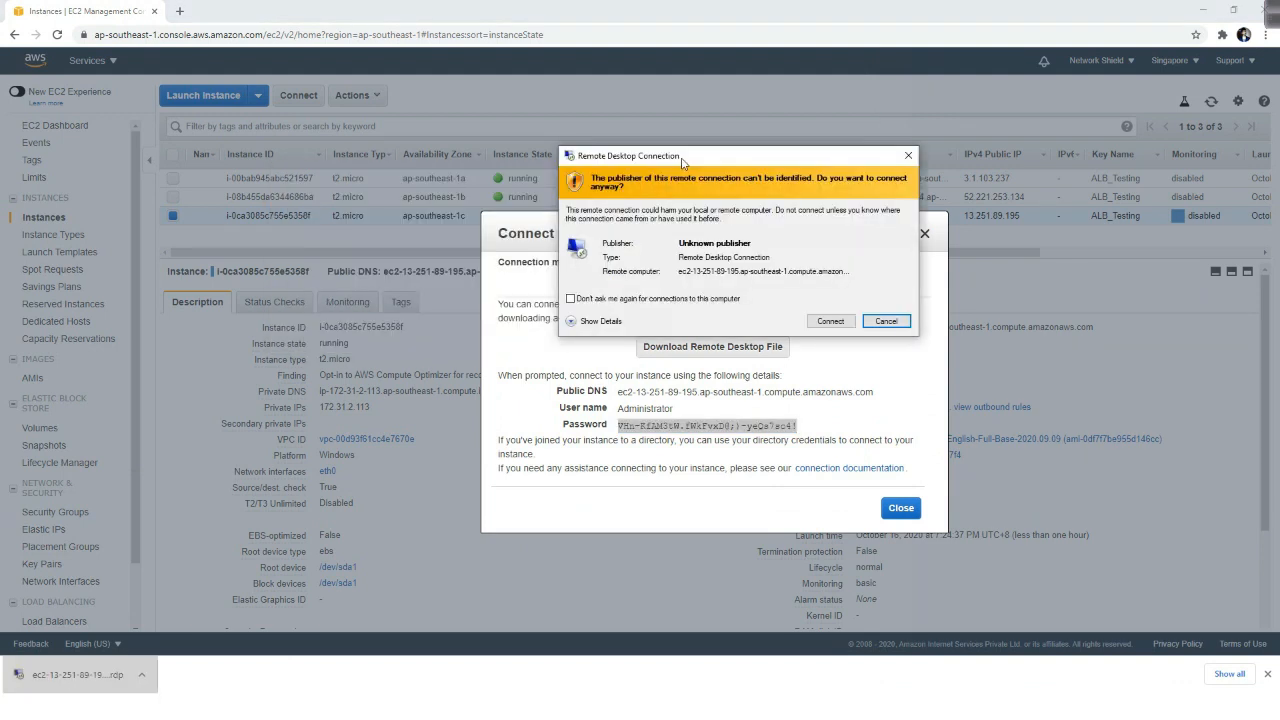
left_click(829, 336)
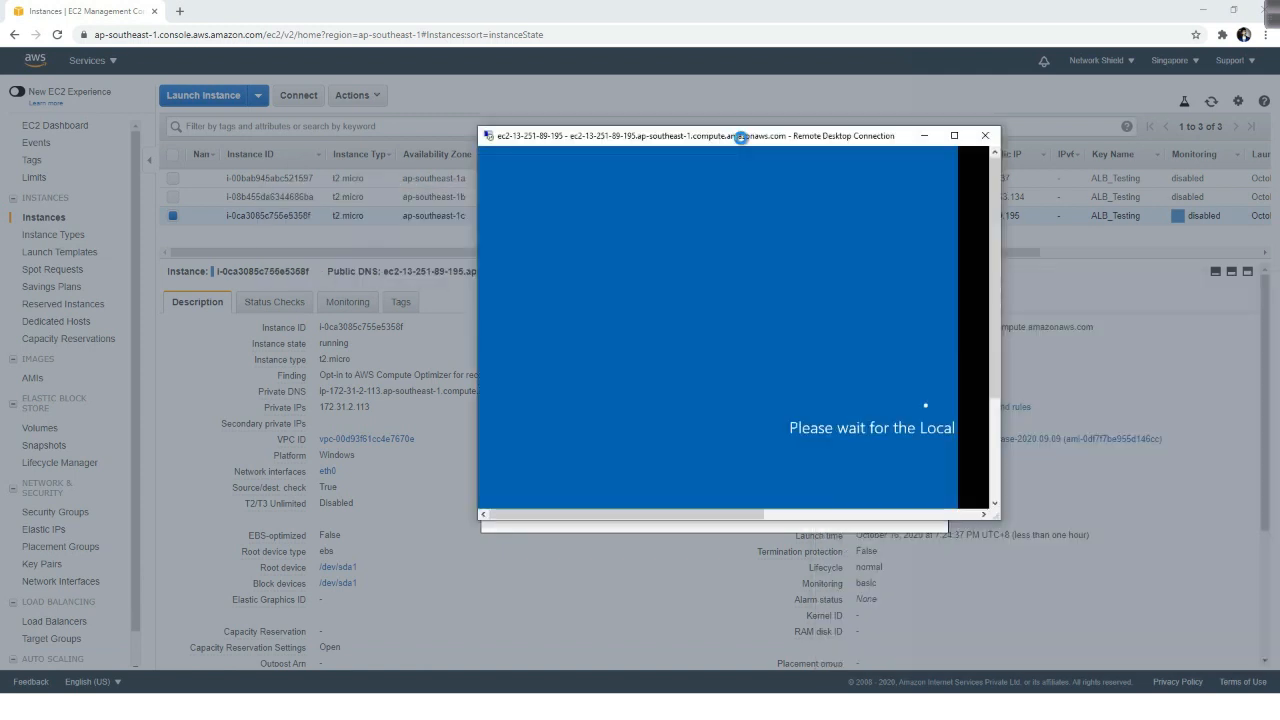
left_click(926, 121)
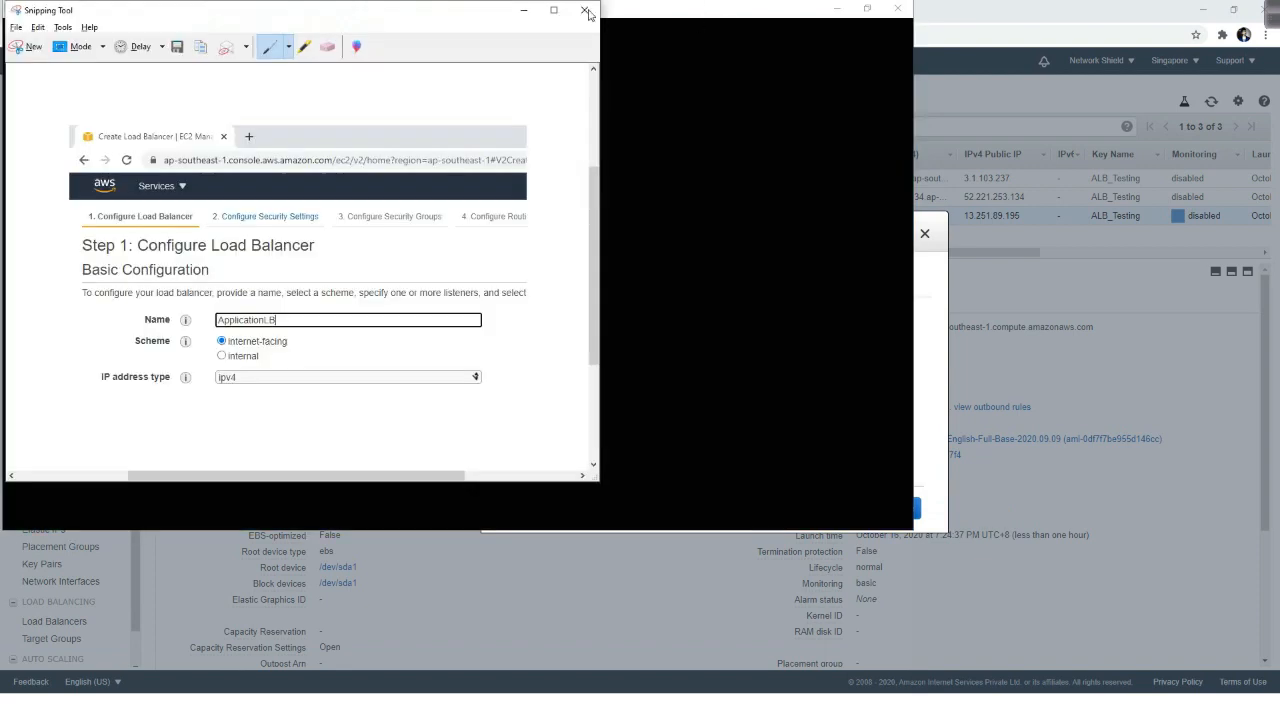
left_click(586, 11)
left_click(366, 256)
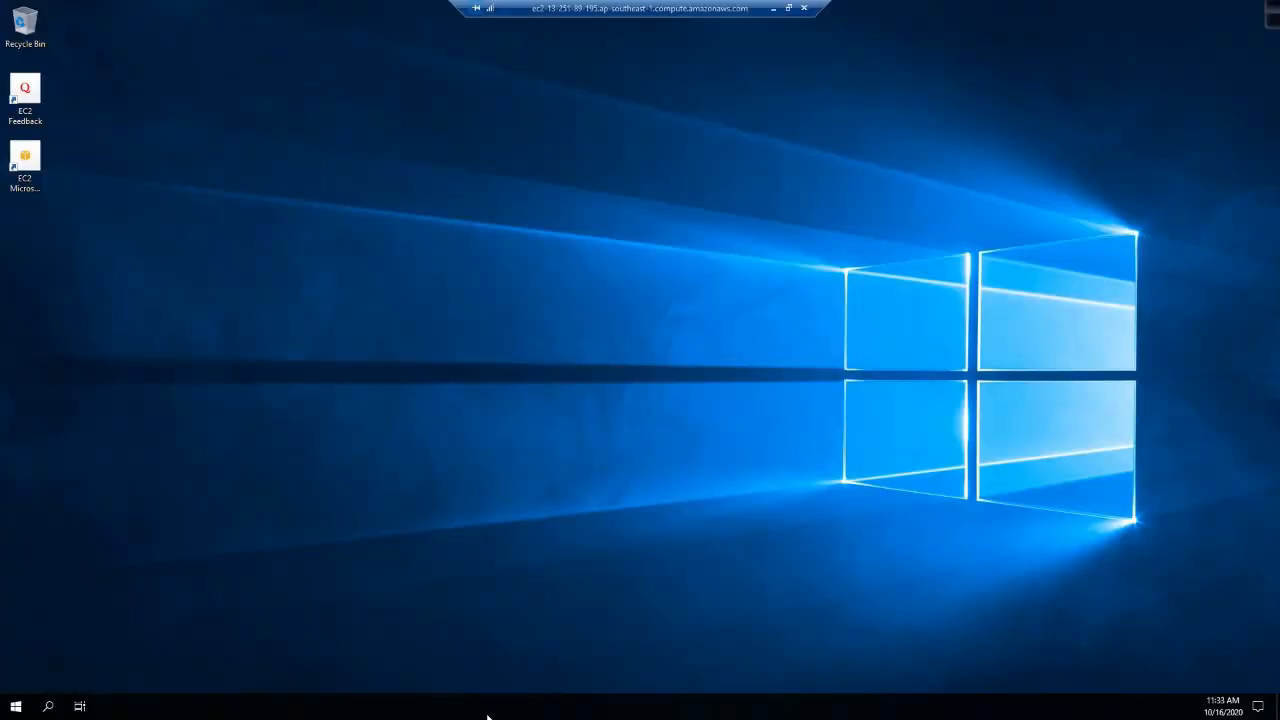
Open Server Manager and start adding roles with a role-based or feature-based installation on the local server from the server pool
left_click(31, 710)
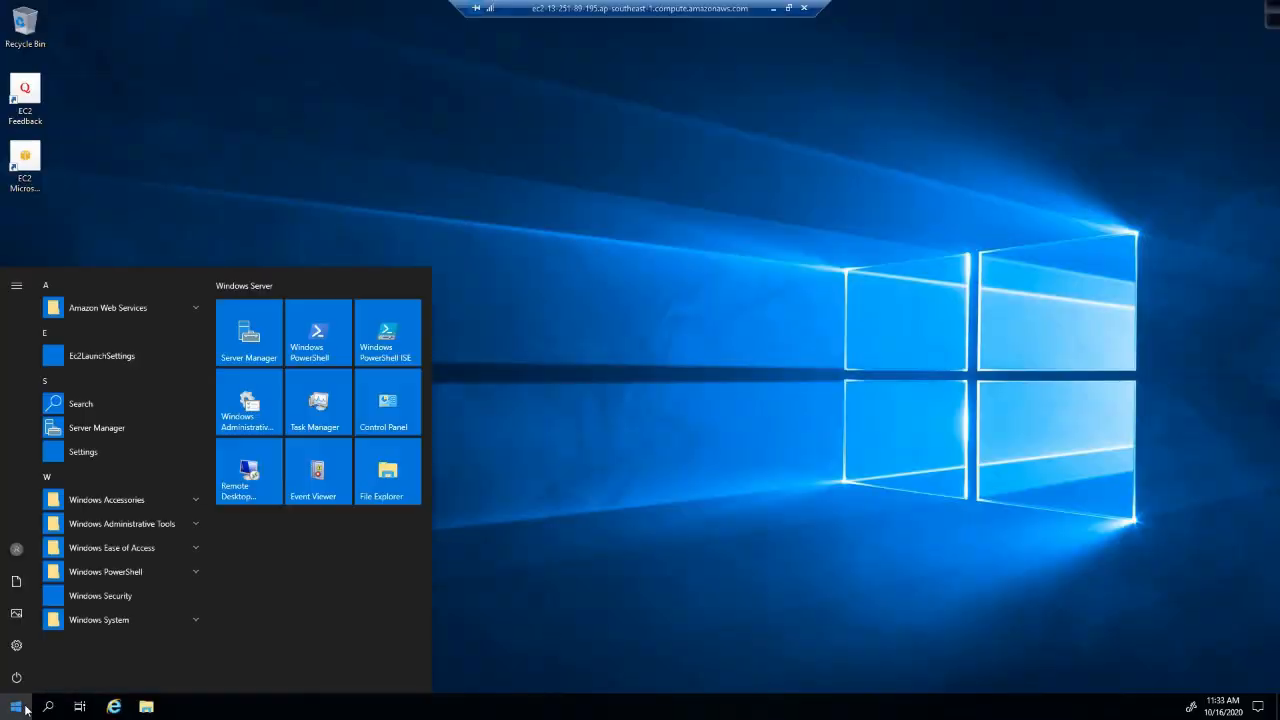
left_click(88, 433)
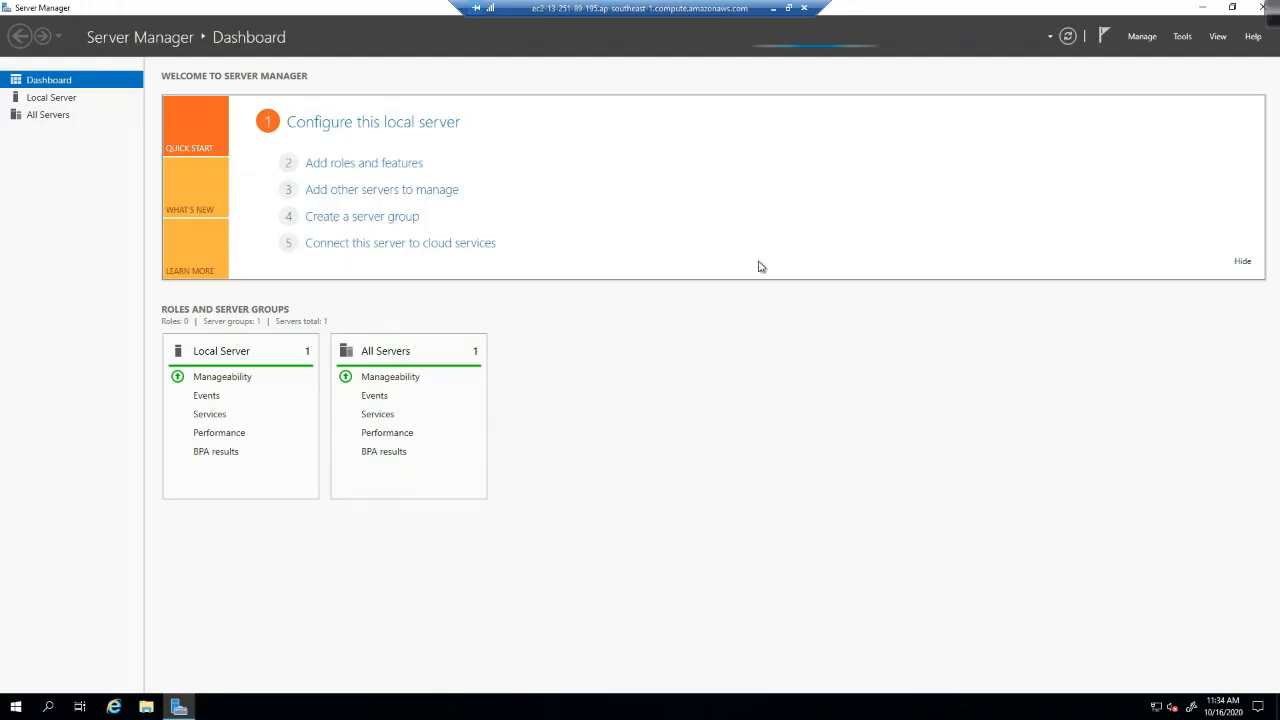
left_click(363, 165)
left_click(384, 379)
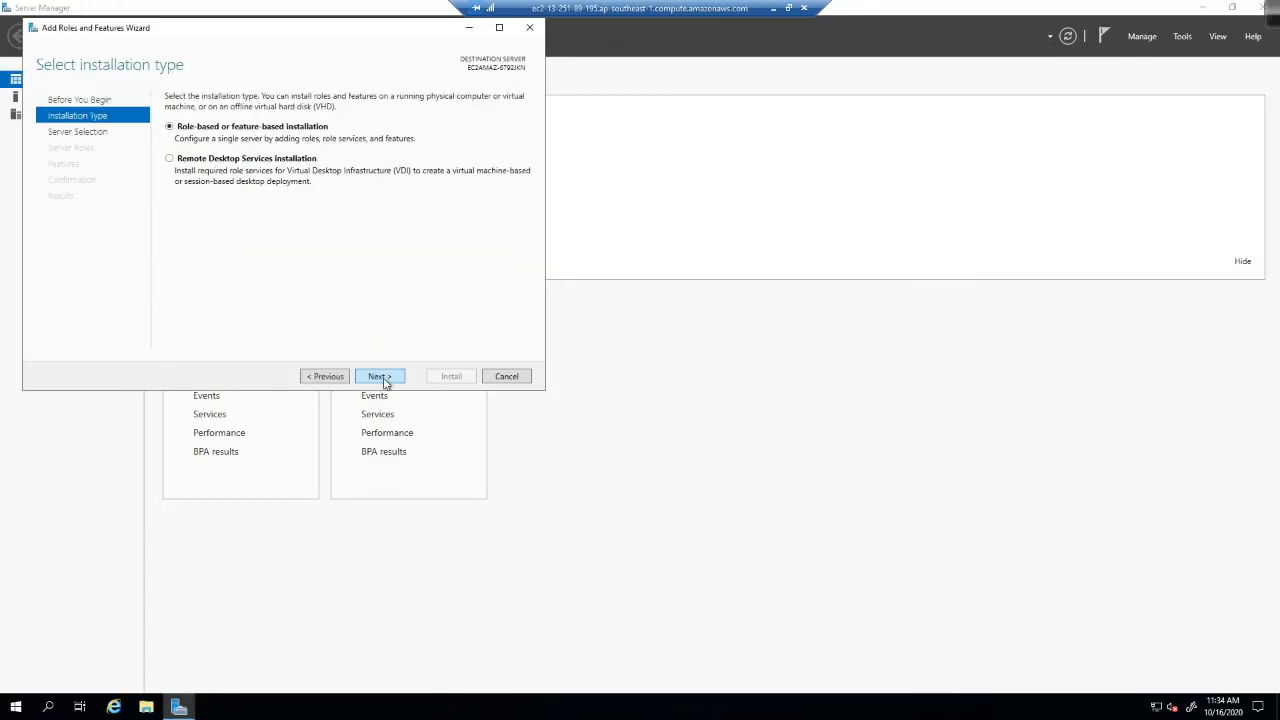
left_click(384, 379)
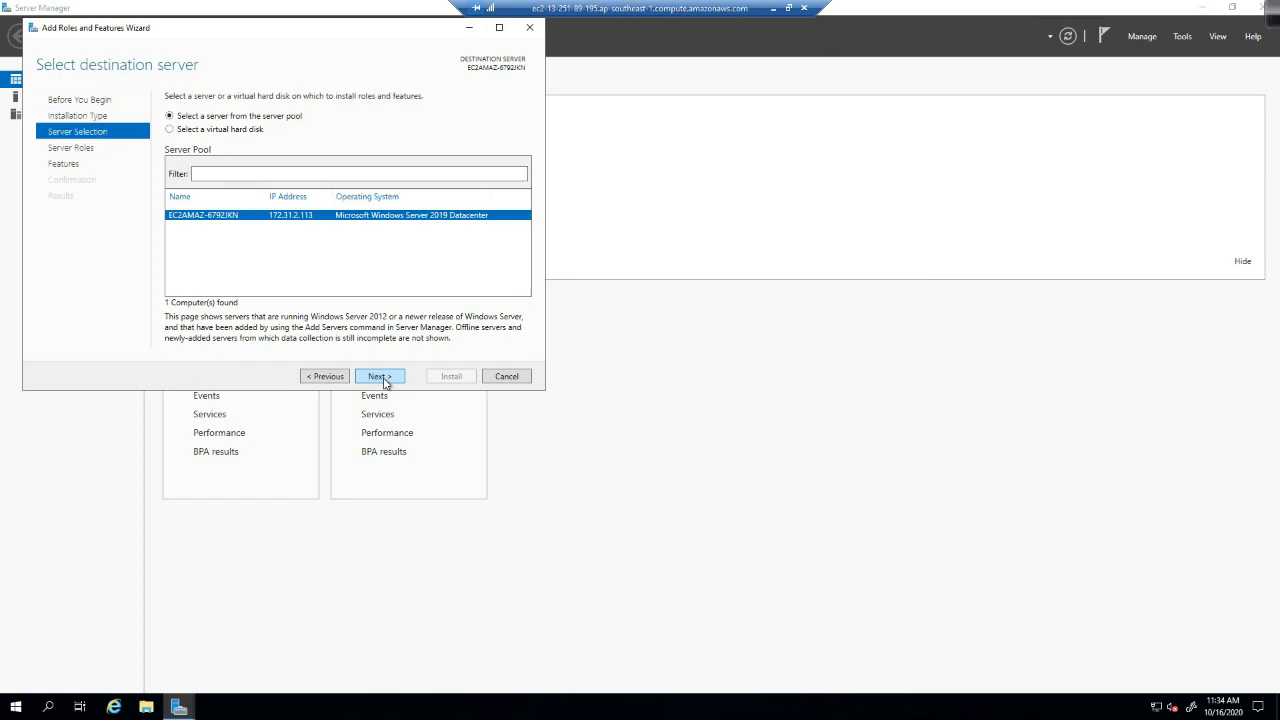
left_click(383, 378)
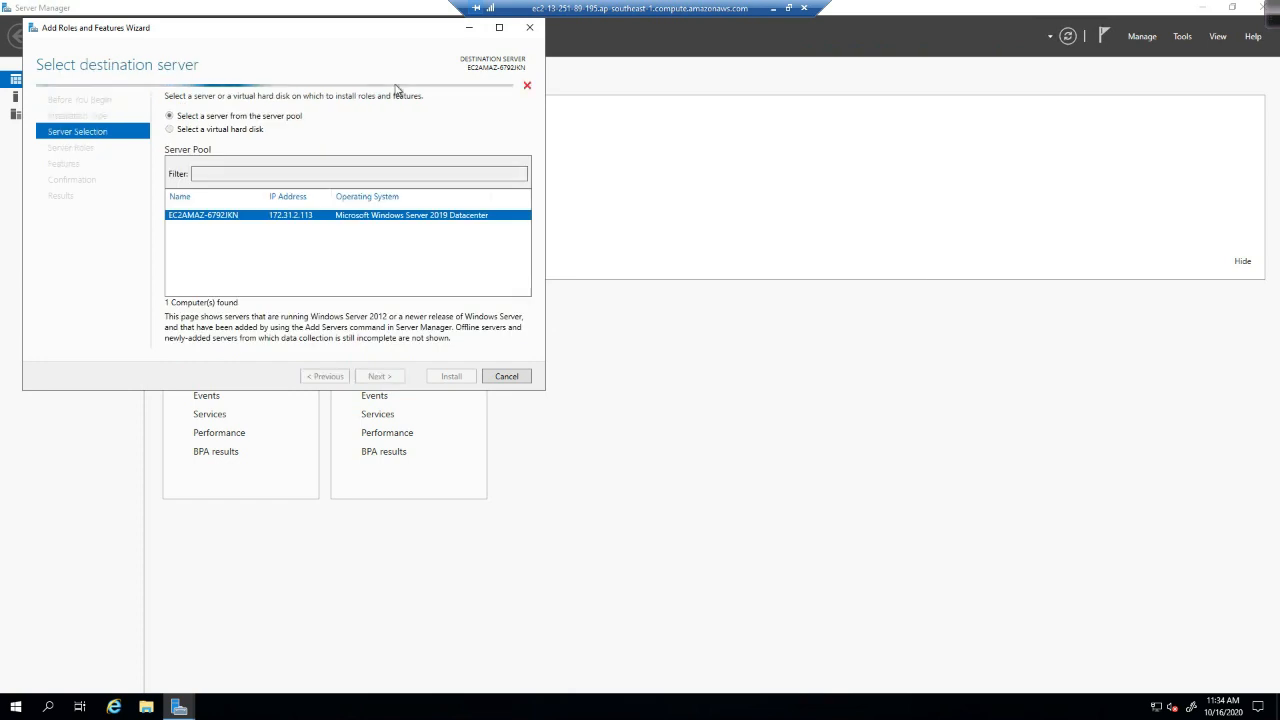
Add the Web Server (IIS) role with its required management tools, keep the default features and role services, and install it
scroll(500, 324, "down", 1)
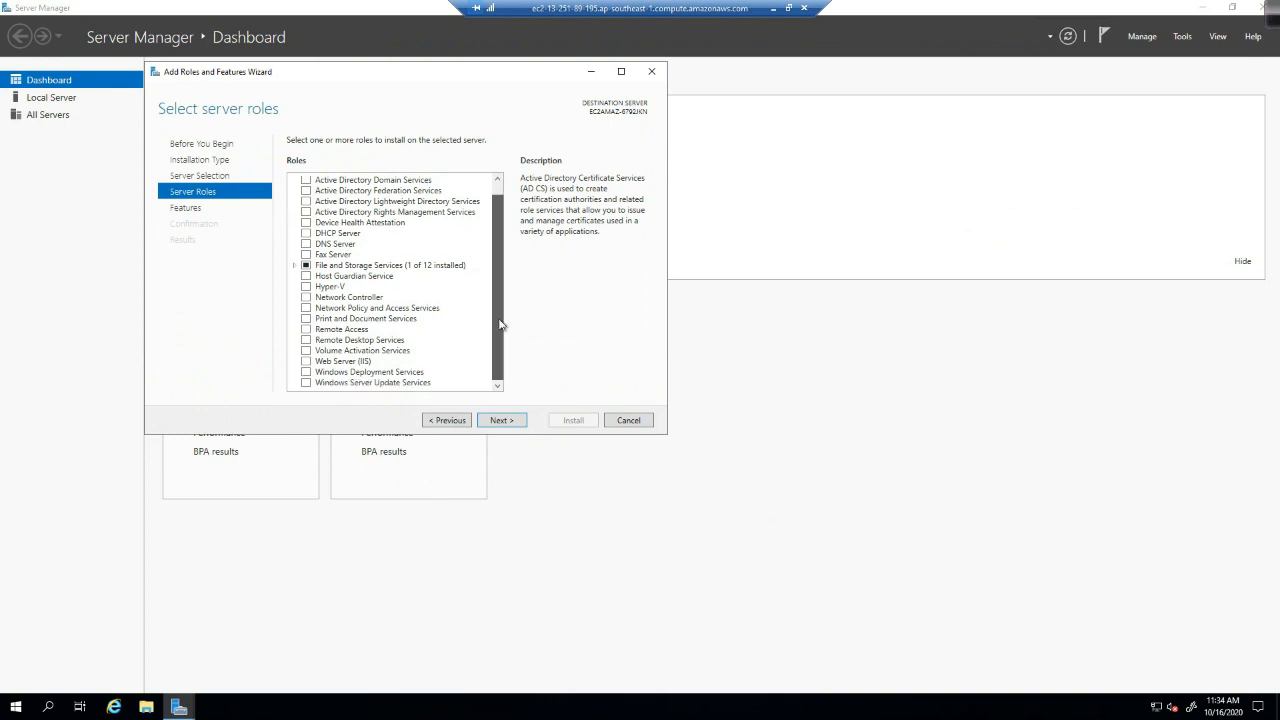
left_click(307, 363)
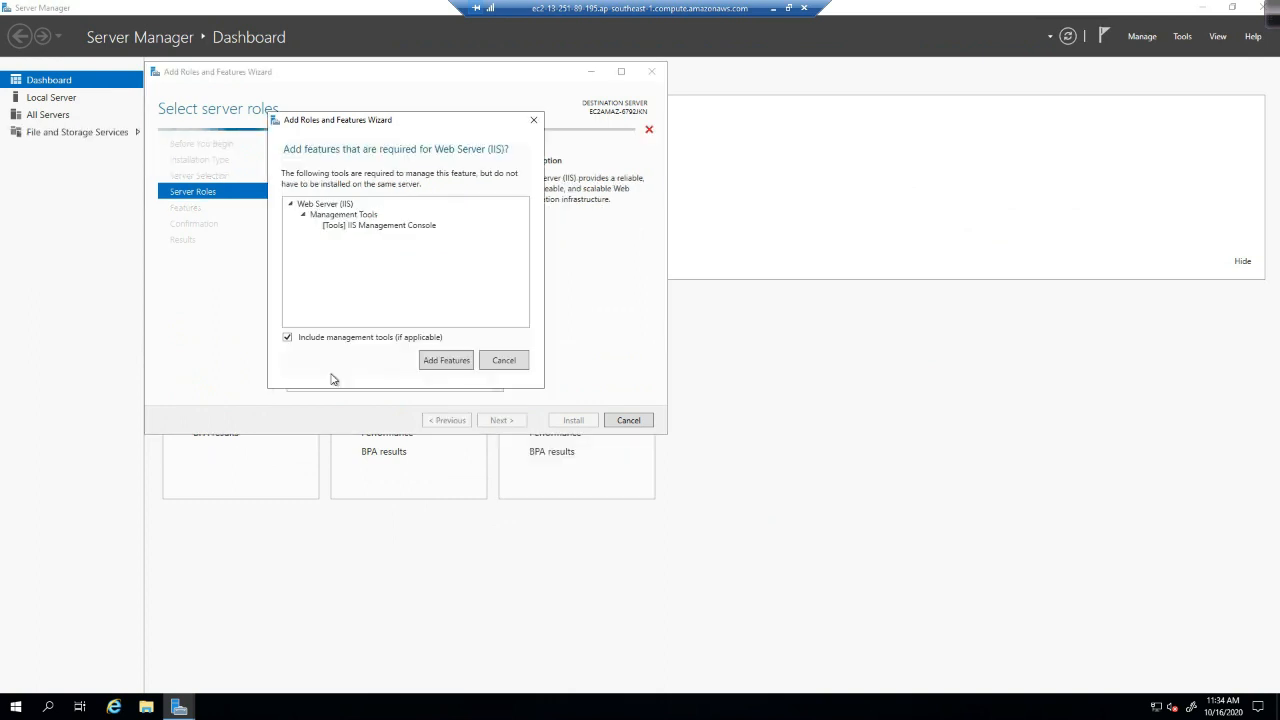
left_click(433, 366)
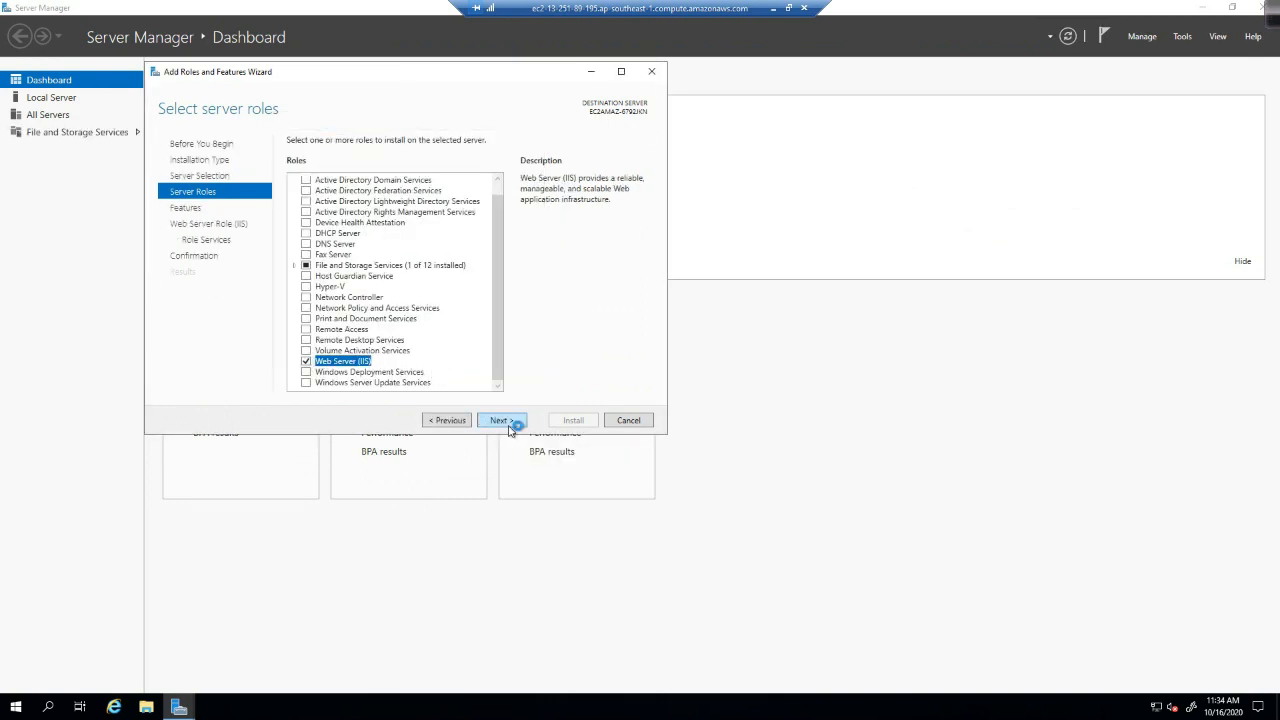
left_click(500, 421)
left_click(502, 421)
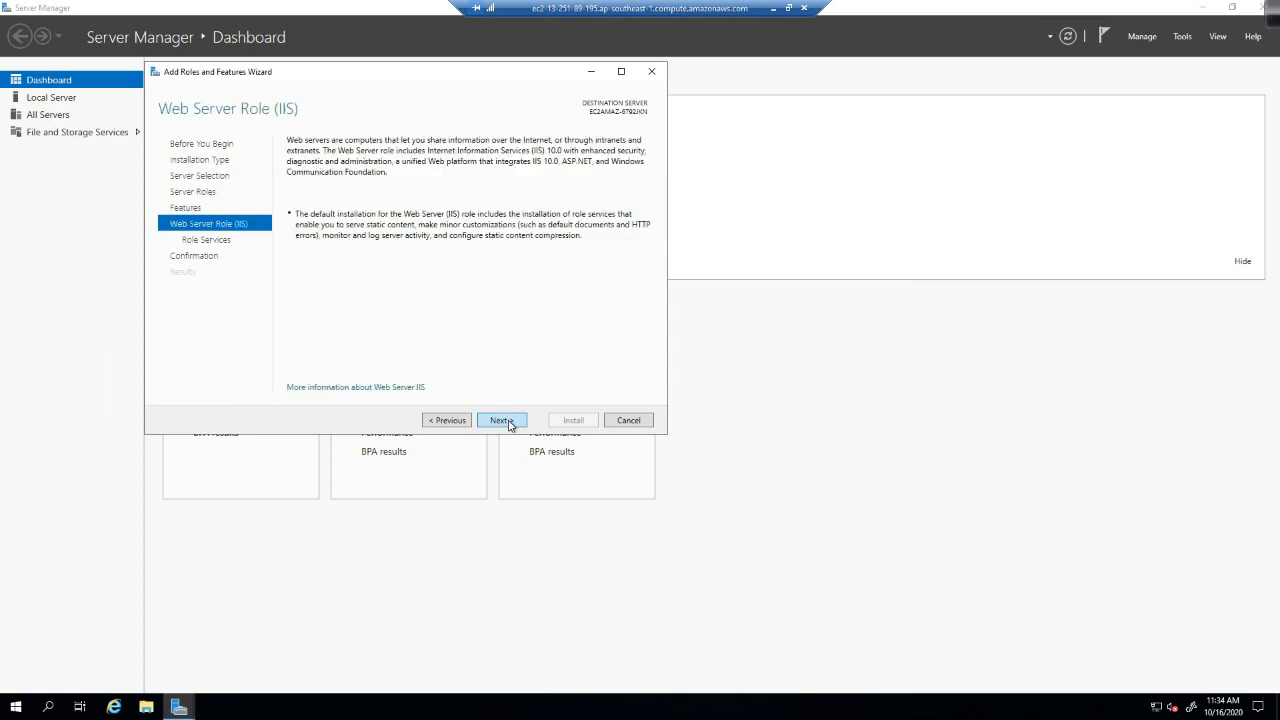
left_click(507, 421)
left_click(505, 420)
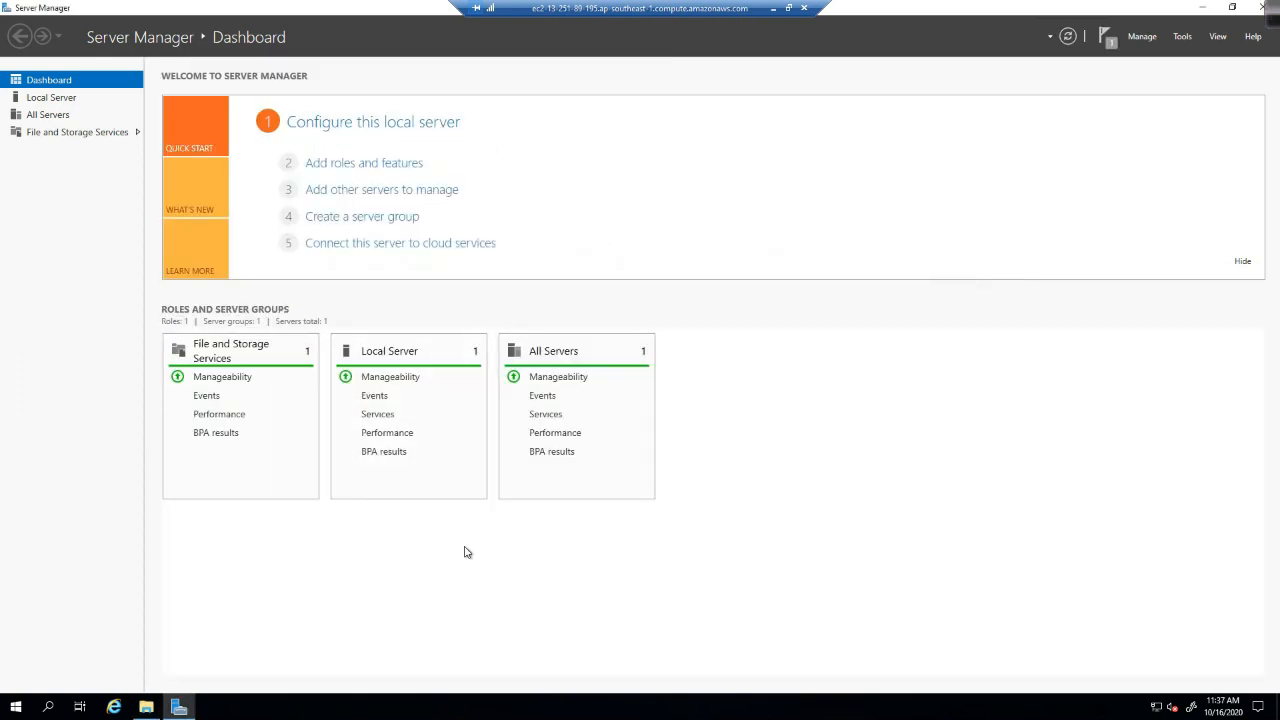
Browse to C:\inetpub\wwwroot and open the iisstart PNG image in Paint
left_click(146, 707)
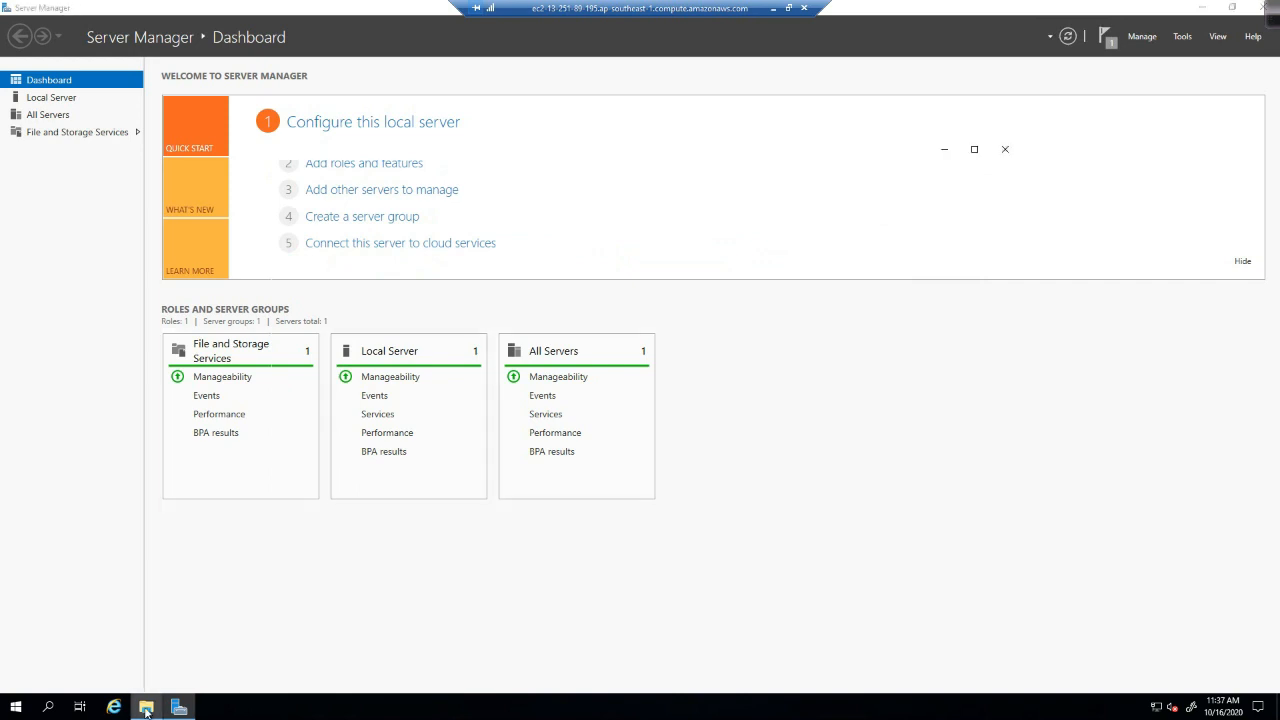
double_click(474, 369)
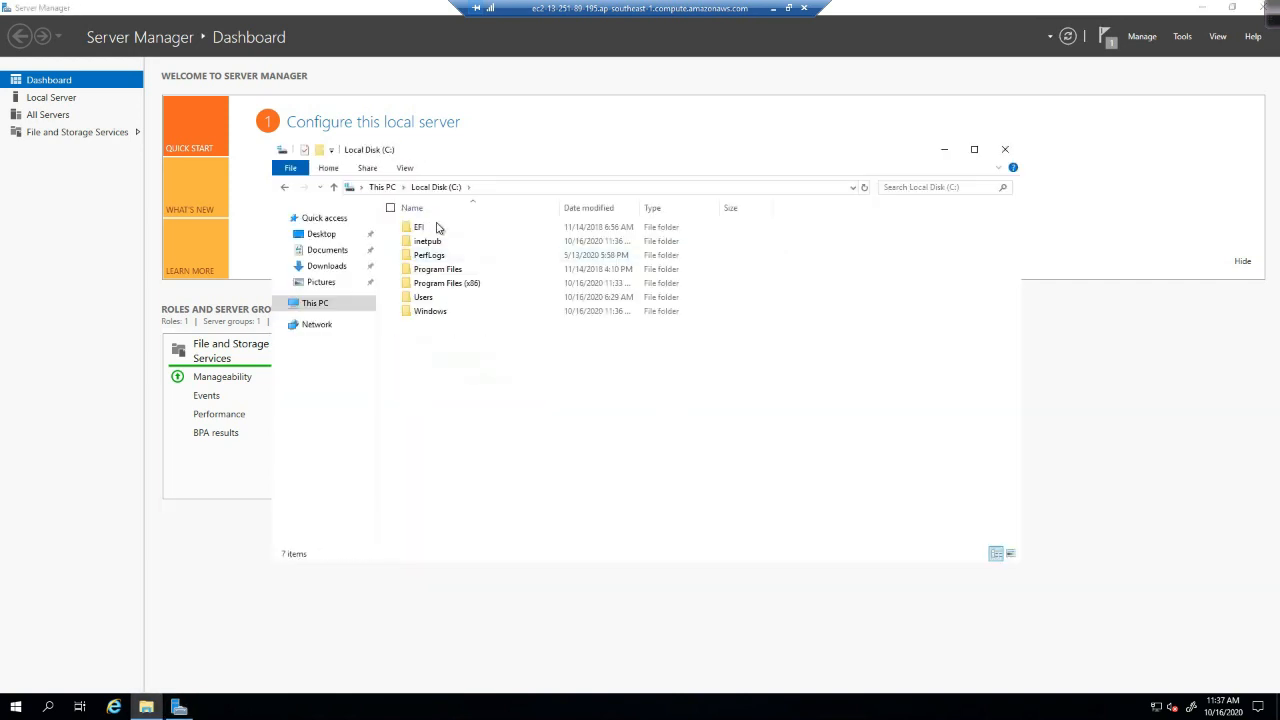
double_click(430, 242)
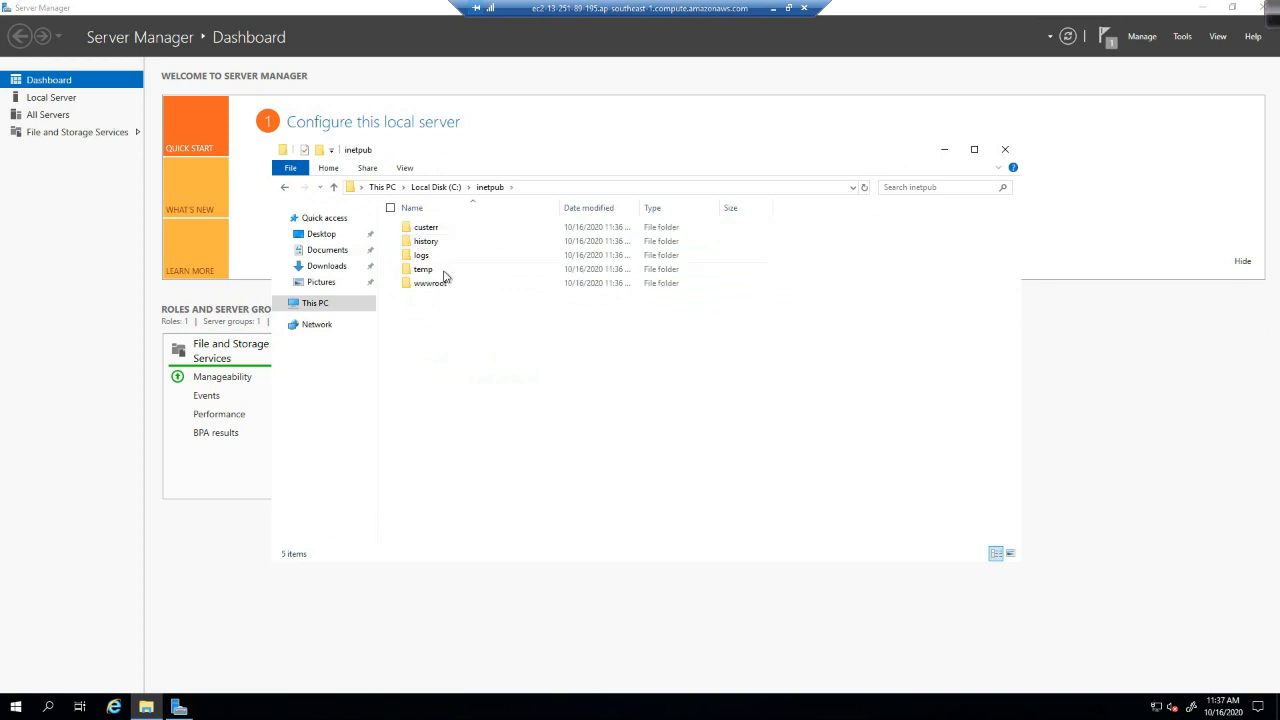
double_click(432, 285)
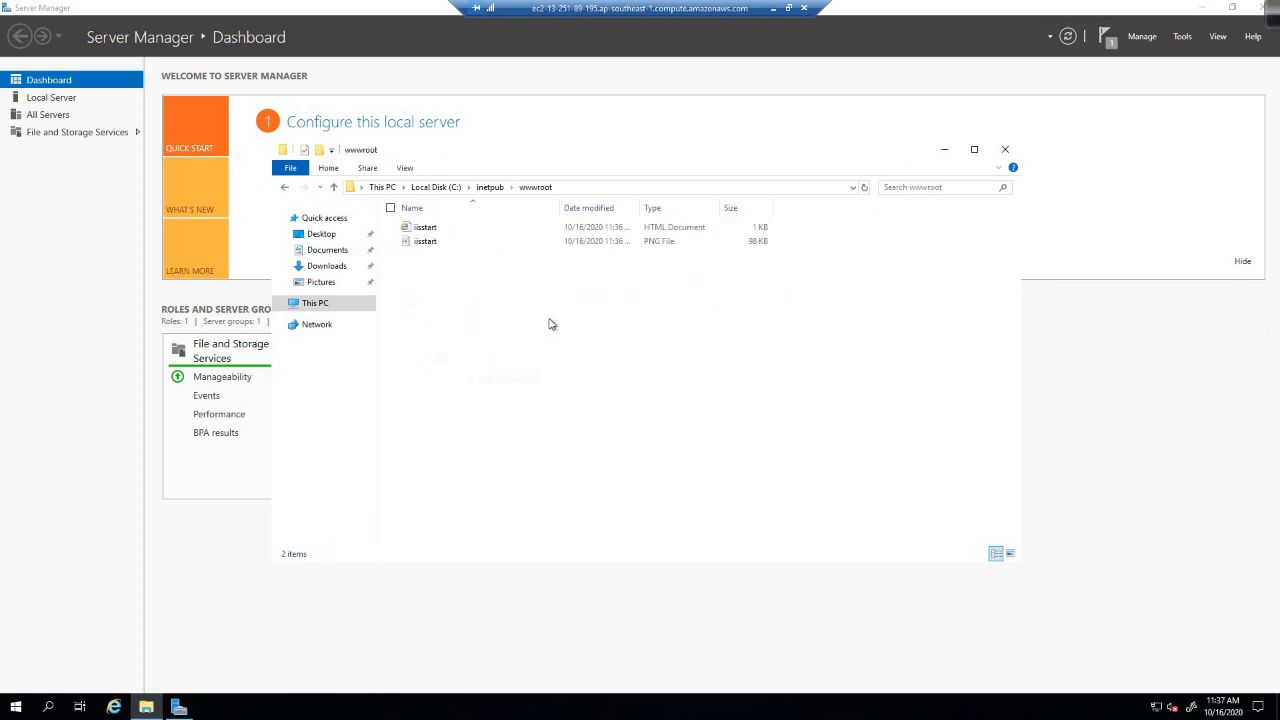
left_click(434, 243)
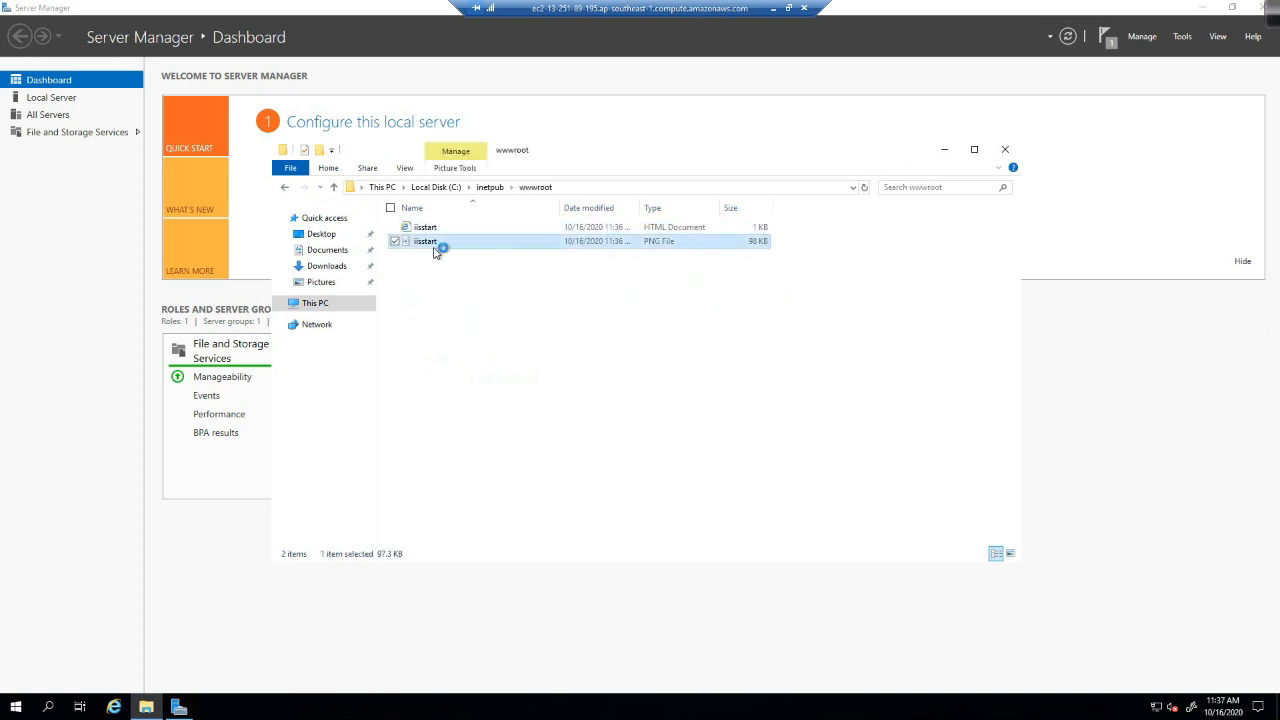
double_click(436, 244)
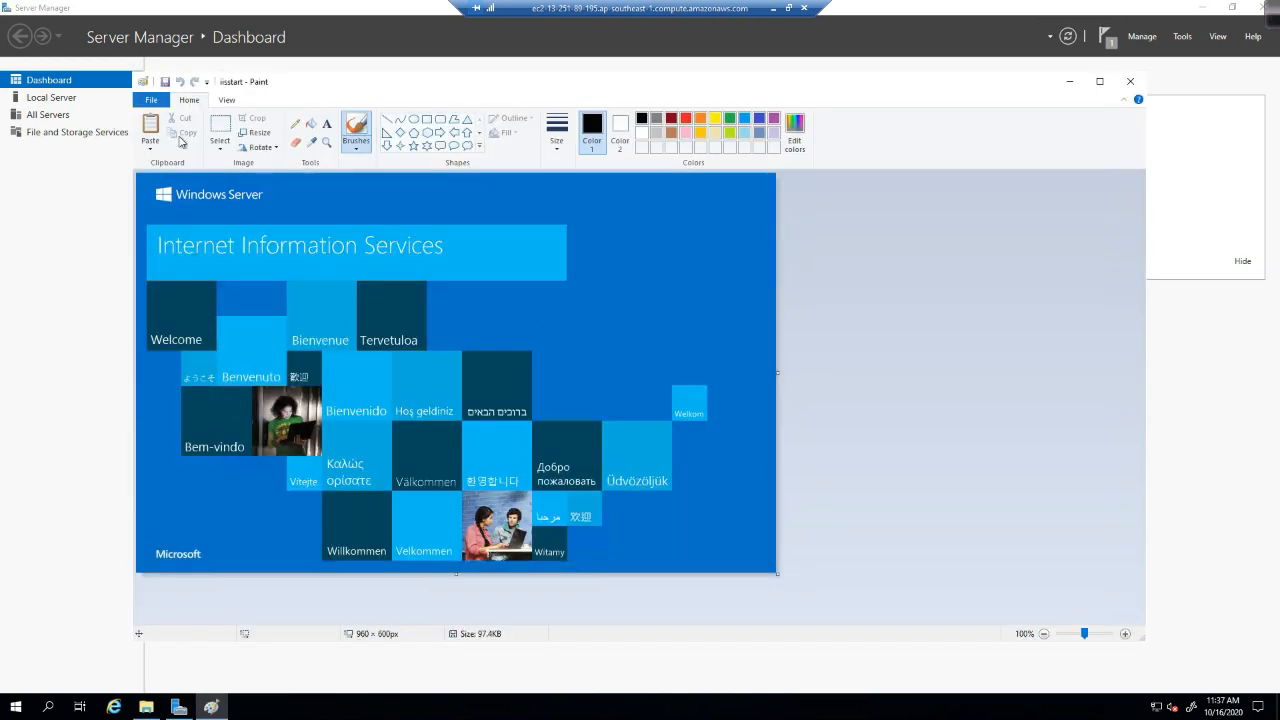
Add the number 3 as red 48-point text beside the Tervetuloa tile, save the image, and close Paint
left_click(326, 127)
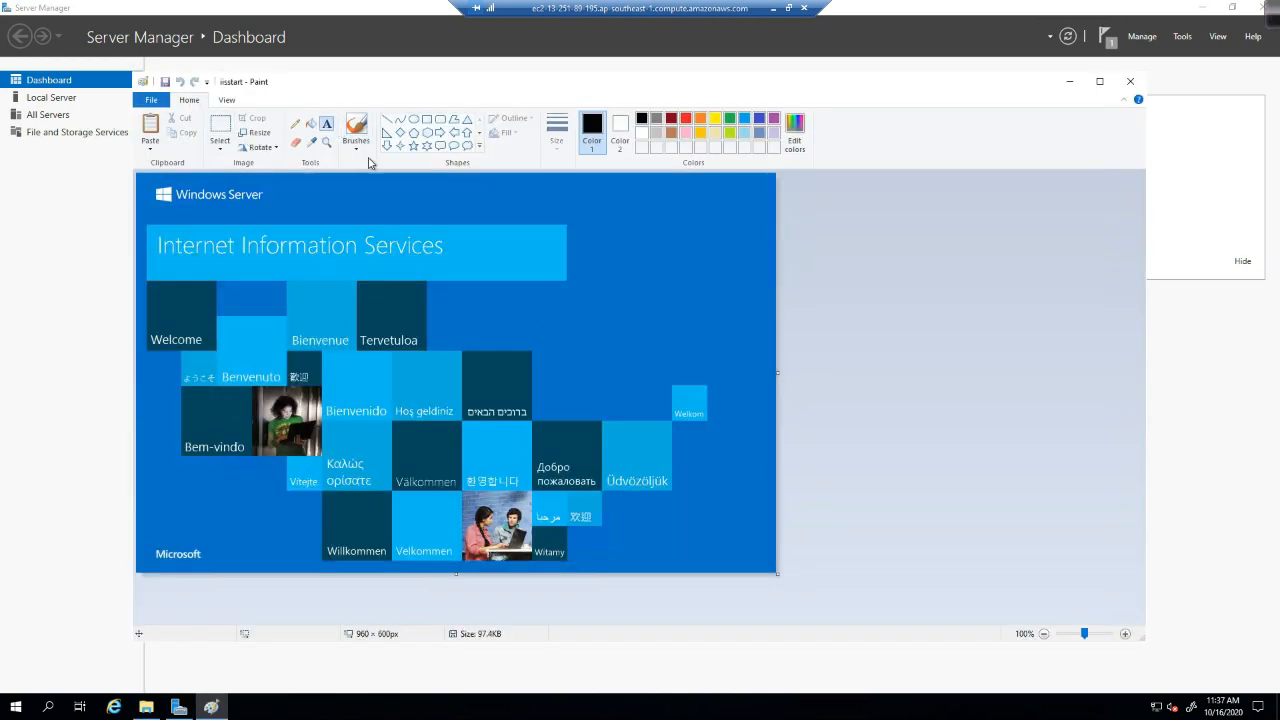
left_click(475, 318)
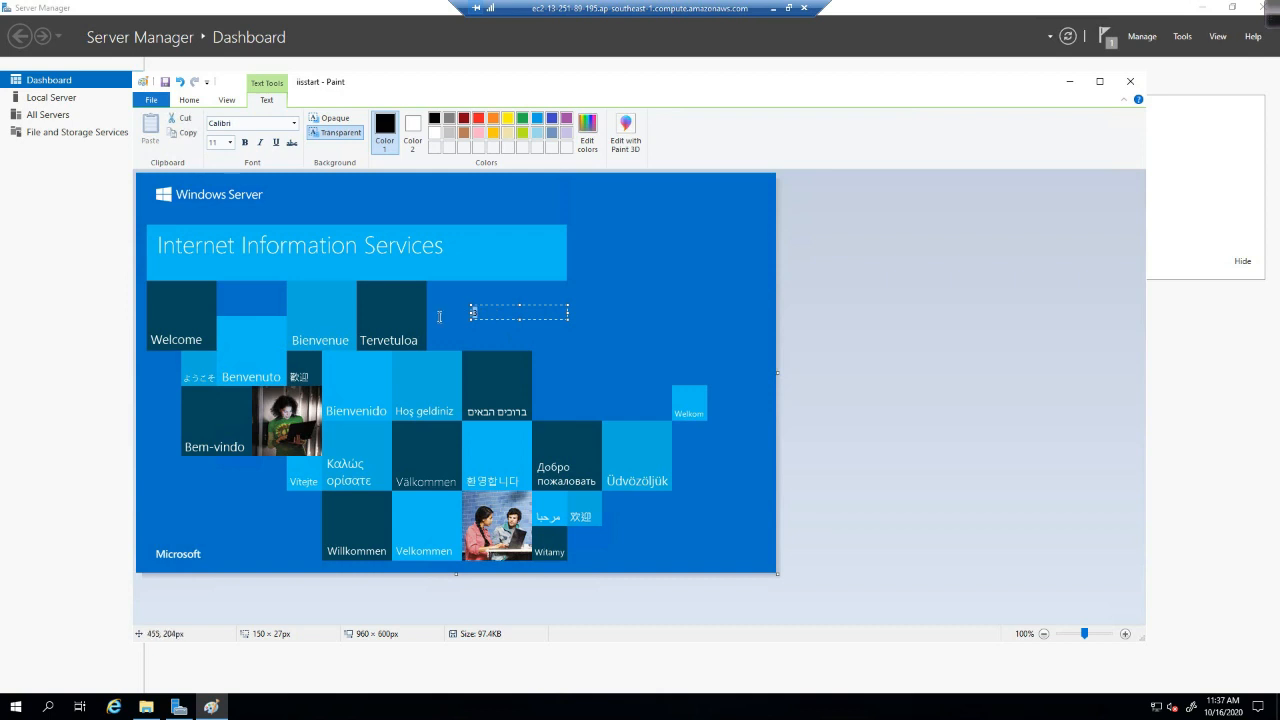
left_click(230, 143)
left_click(216, 316)
left_click_drag(475, 325, 476, 390)
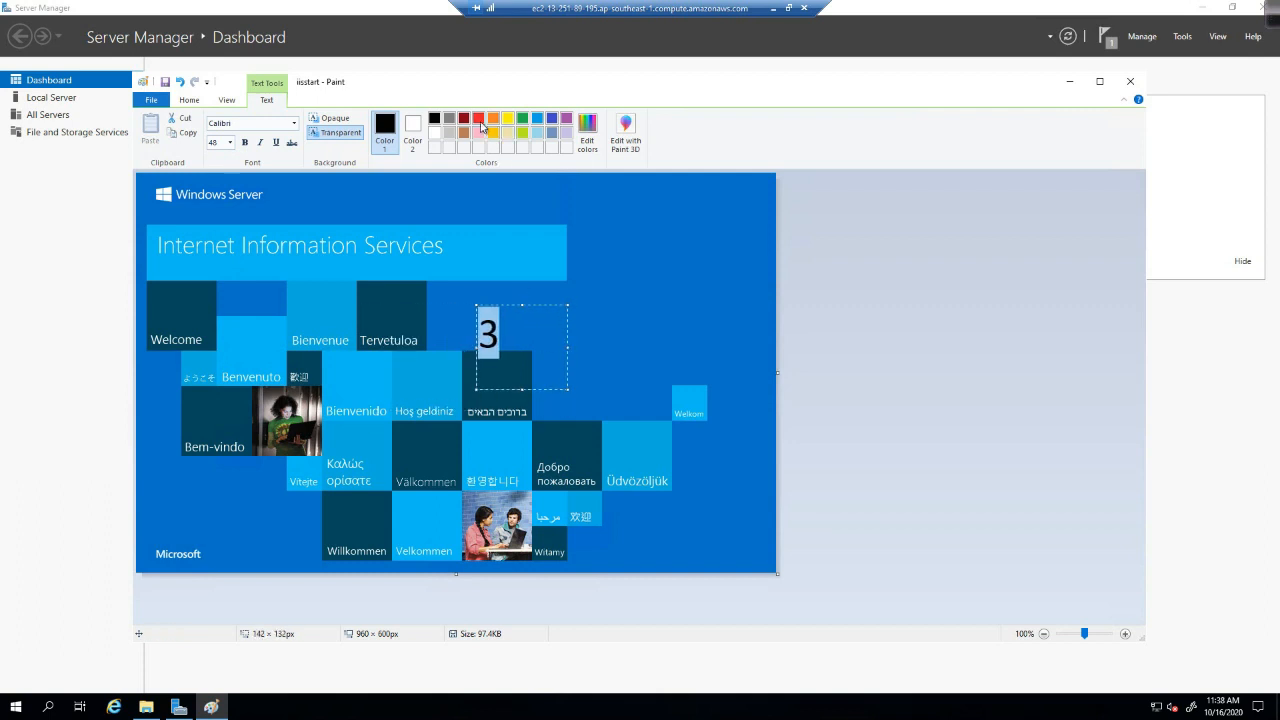
left_click(478, 118)
left_click(700, 297)
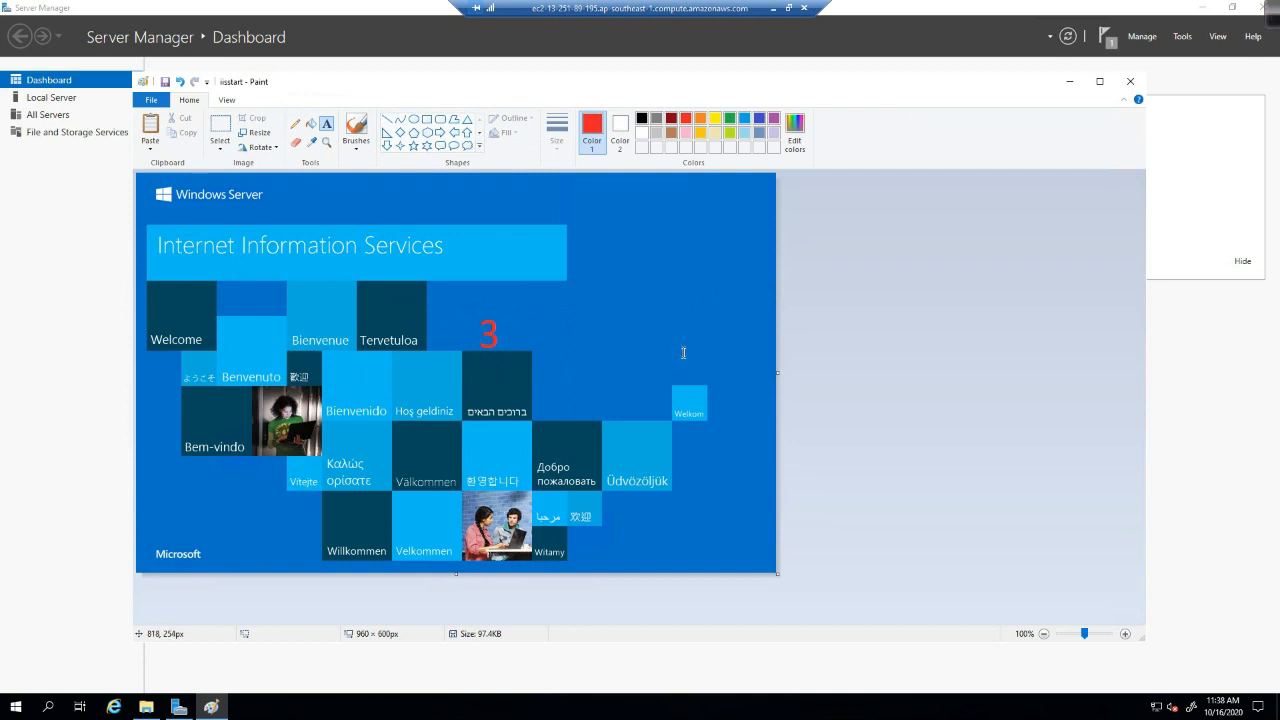
left_click(1130, 81)
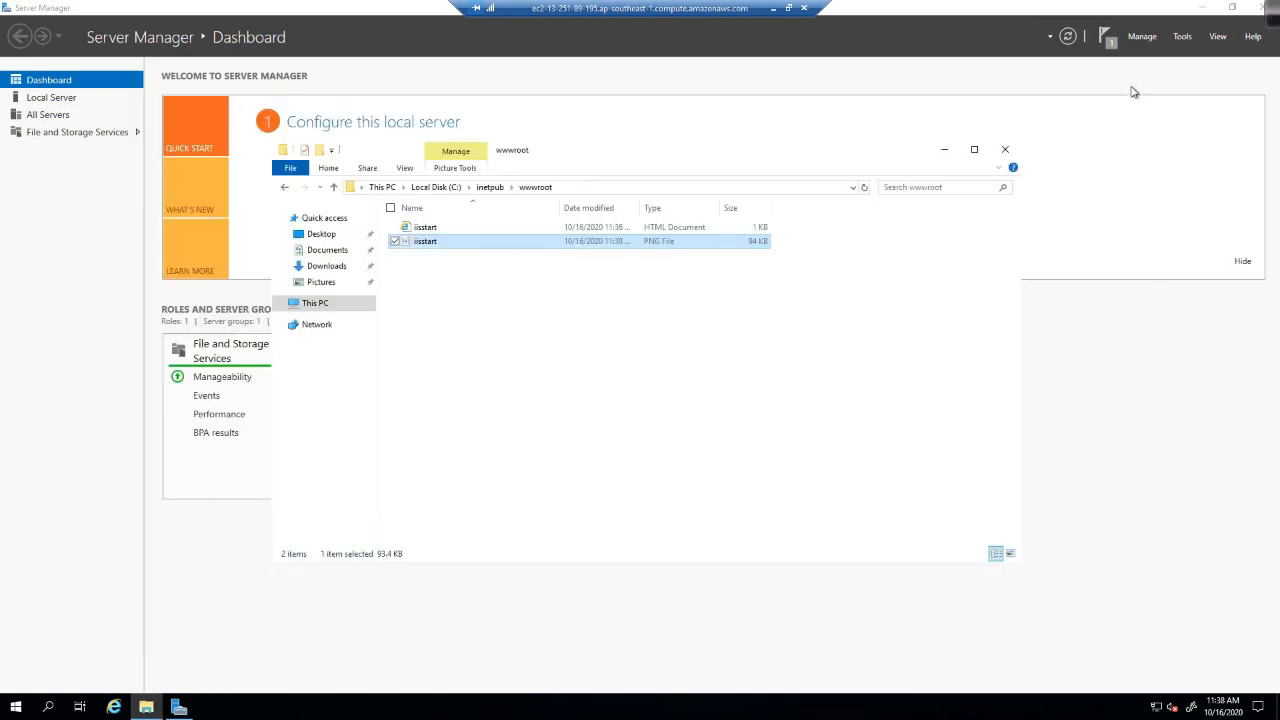
Minimize the remote session, return to the EC2 console, and add ap-southeast-1c with subnet-015d0bc60f4ce17f4 to ApplicationLB's availability zones
left_click(771, 8)
left_click(899, 508)
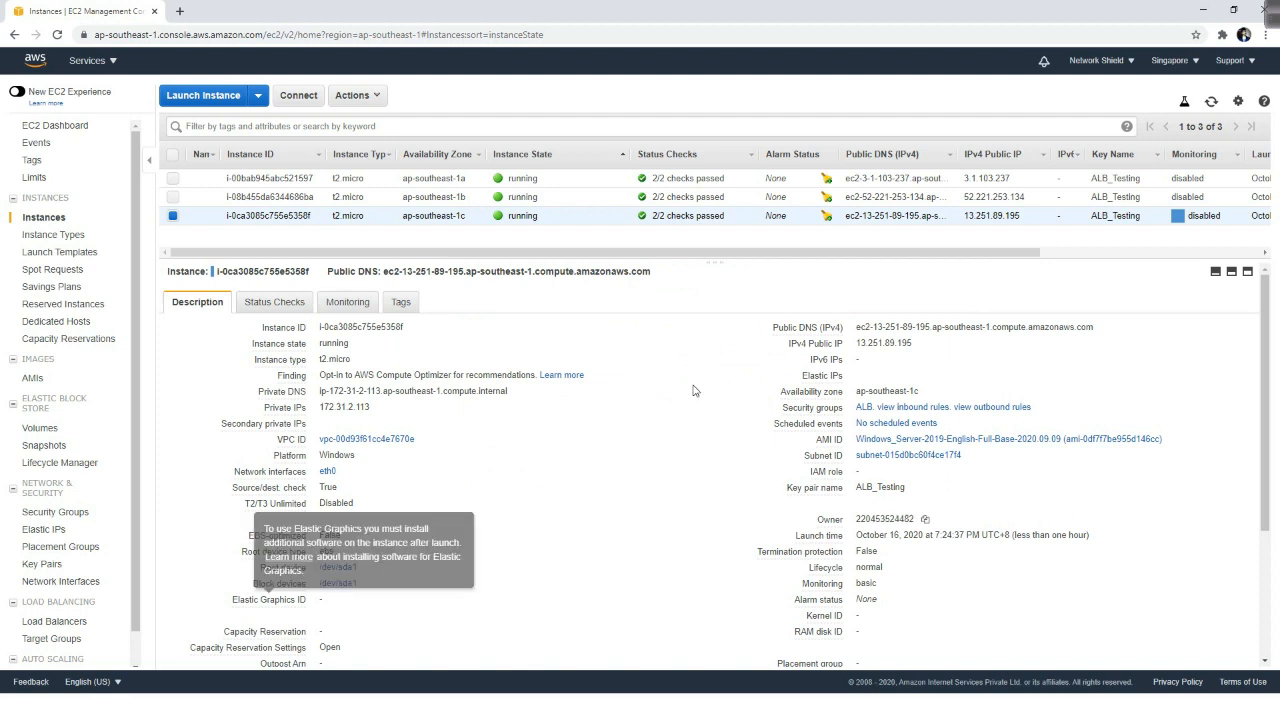
left_click(57, 622)
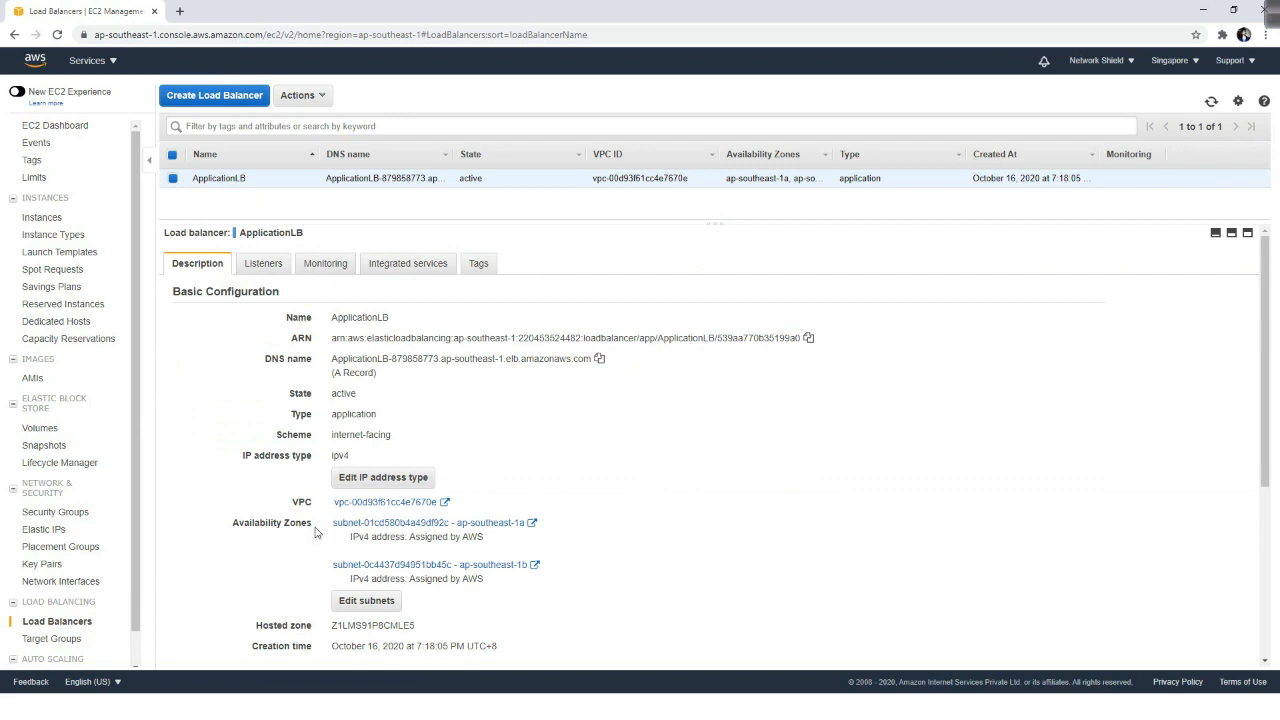
left_click(367, 602)
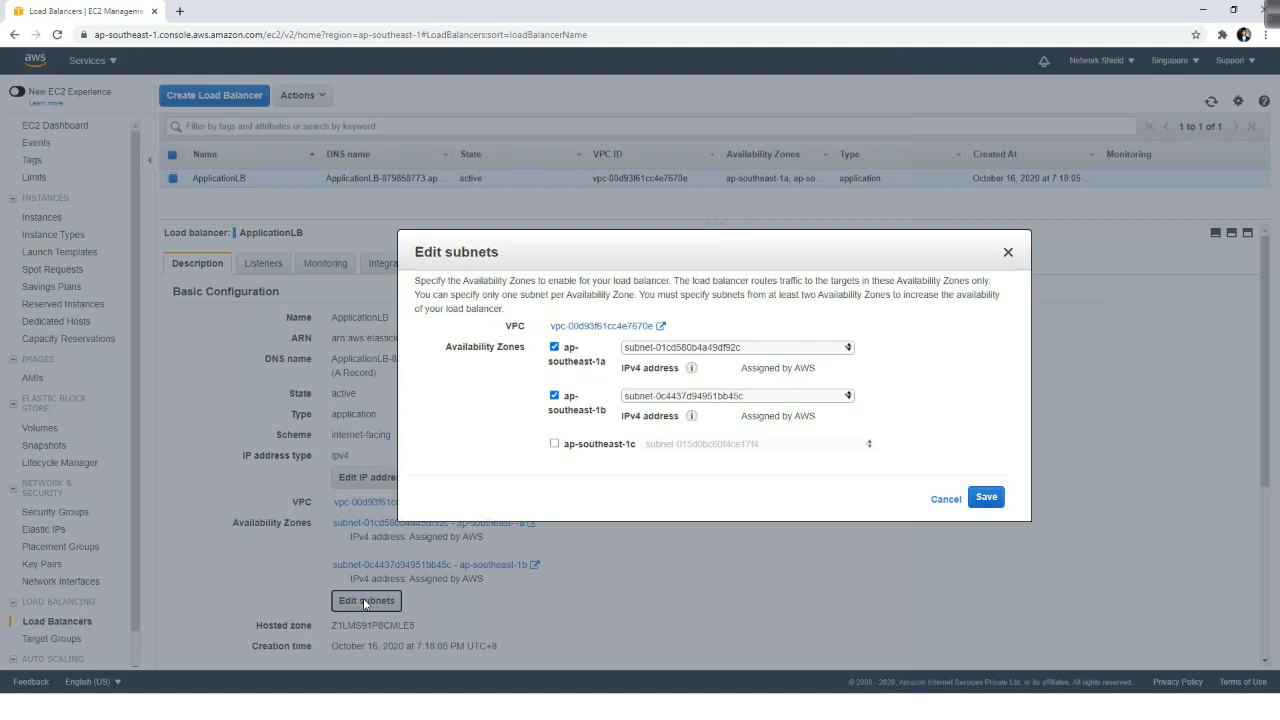
left_click(555, 445)
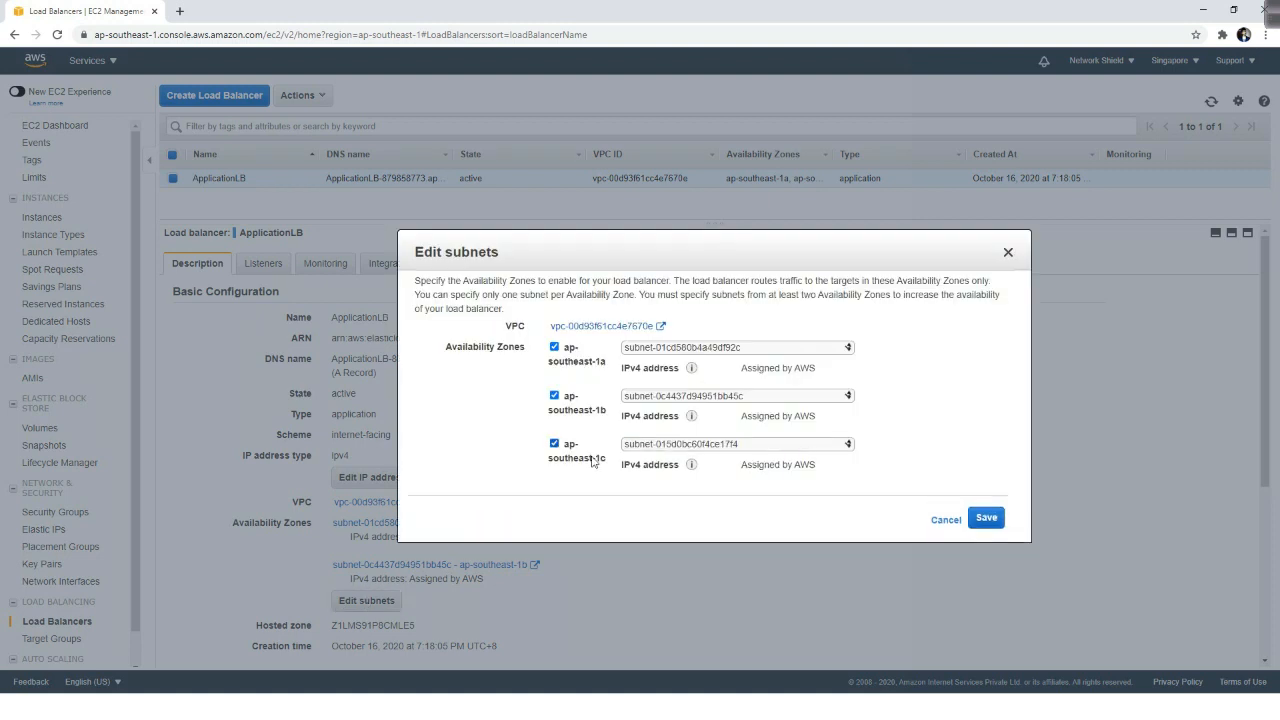
left_click(708, 444)
left_click(708, 456)
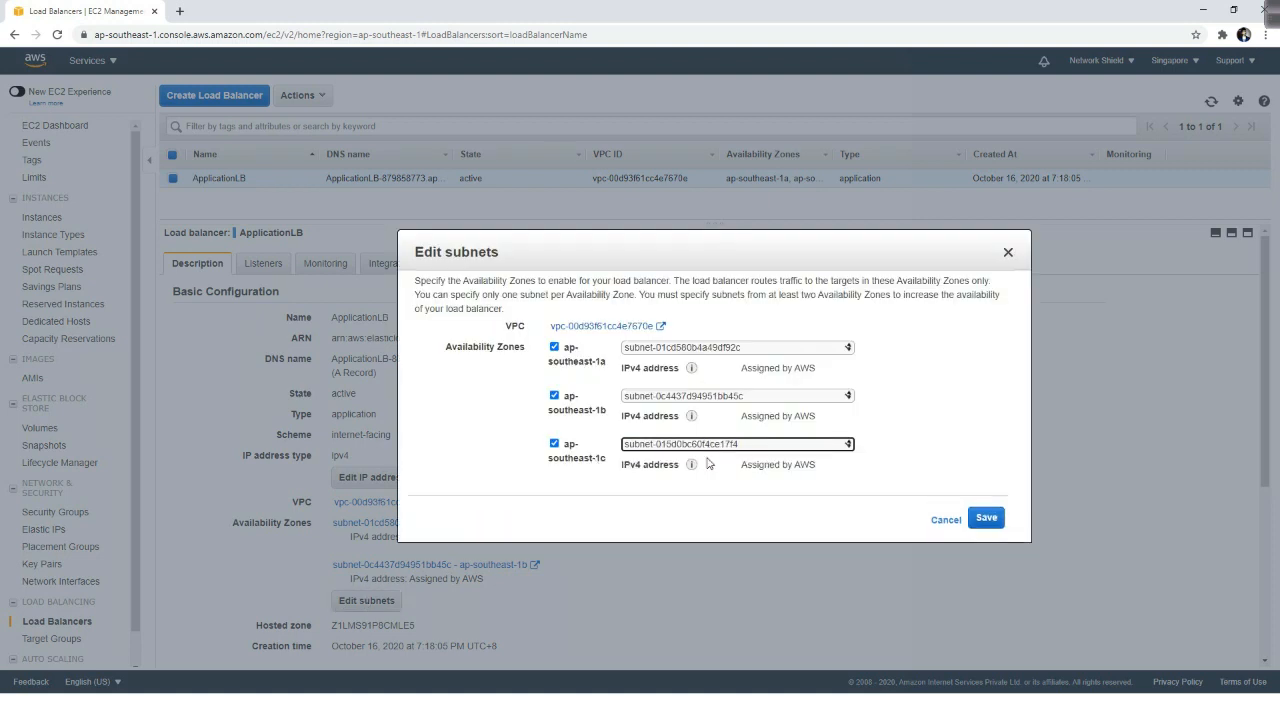
left_click(990, 520)
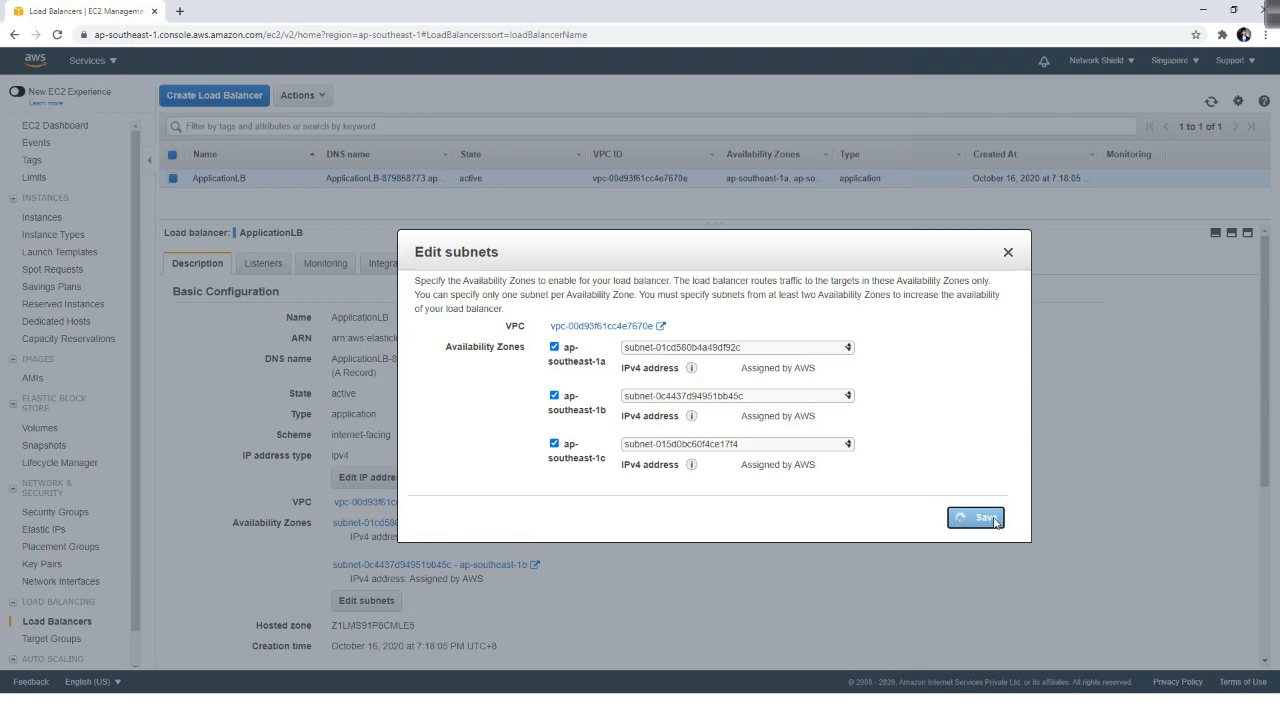
scroll(582, 568, "down", 3)
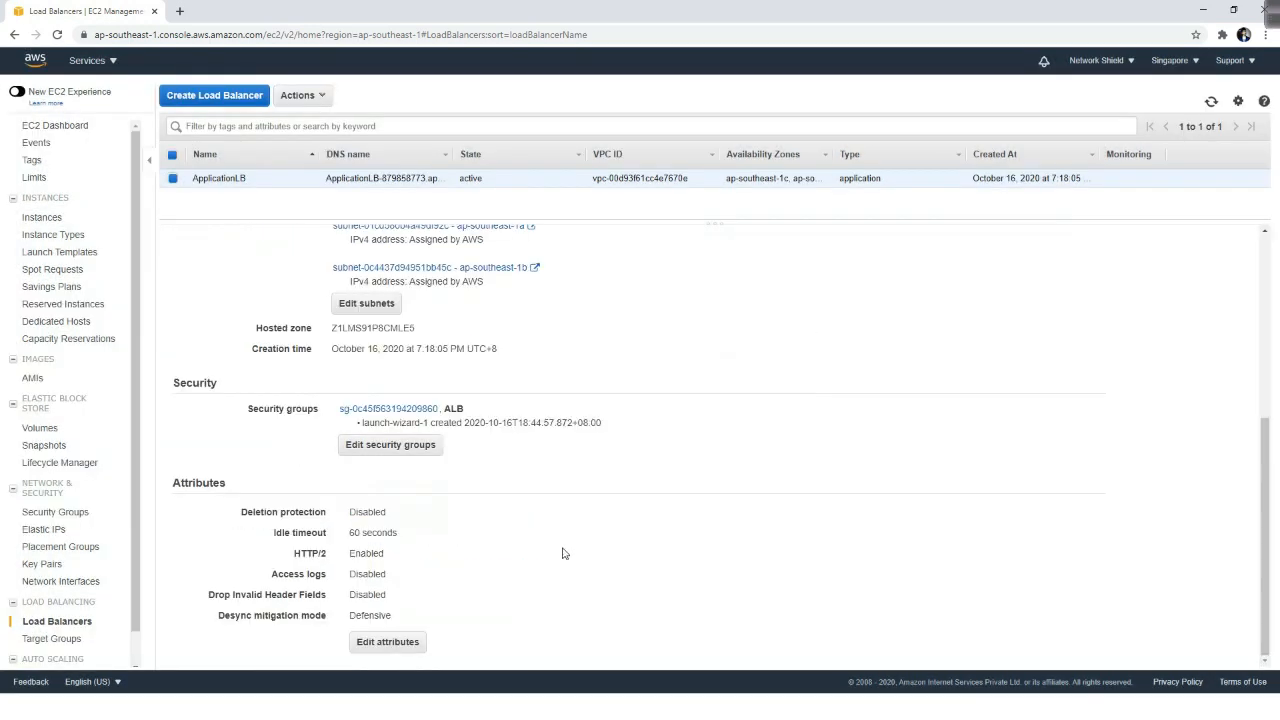
scroll(563, 553, "up", 4)
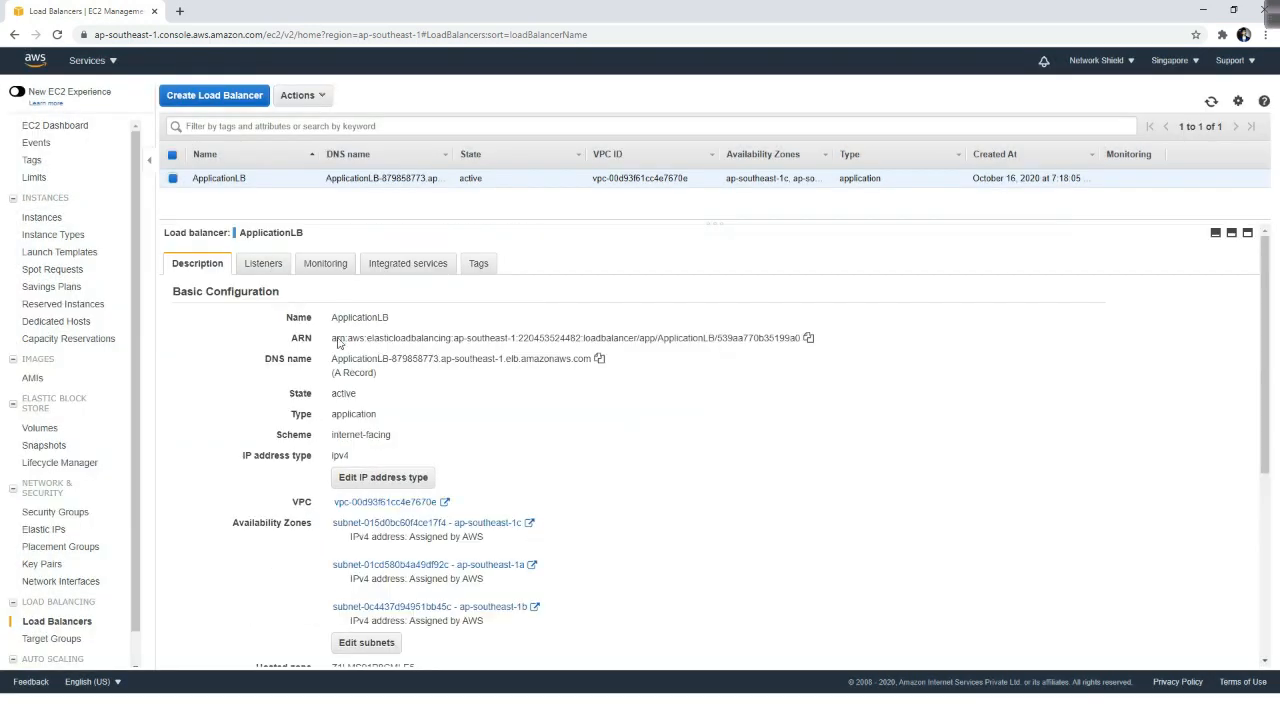
Check the health status of the ap-southeast-1c target registered in ApplicationTargetGroup
left_click(51, 638)
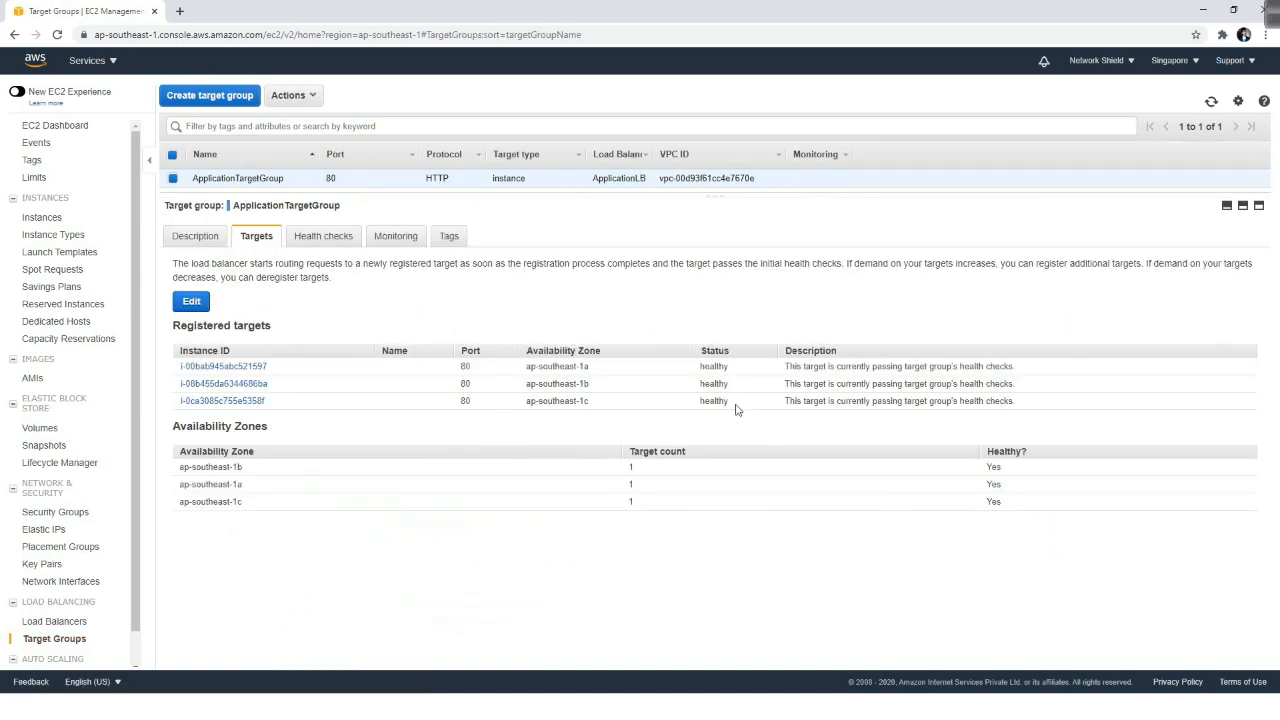
left_click_drag(735, 401, 696, 401)
left_click(711, 432)
Copy ApplicationLB's DNS name from the load balancer details and load it in a new browser tab
key("ctrl+t")
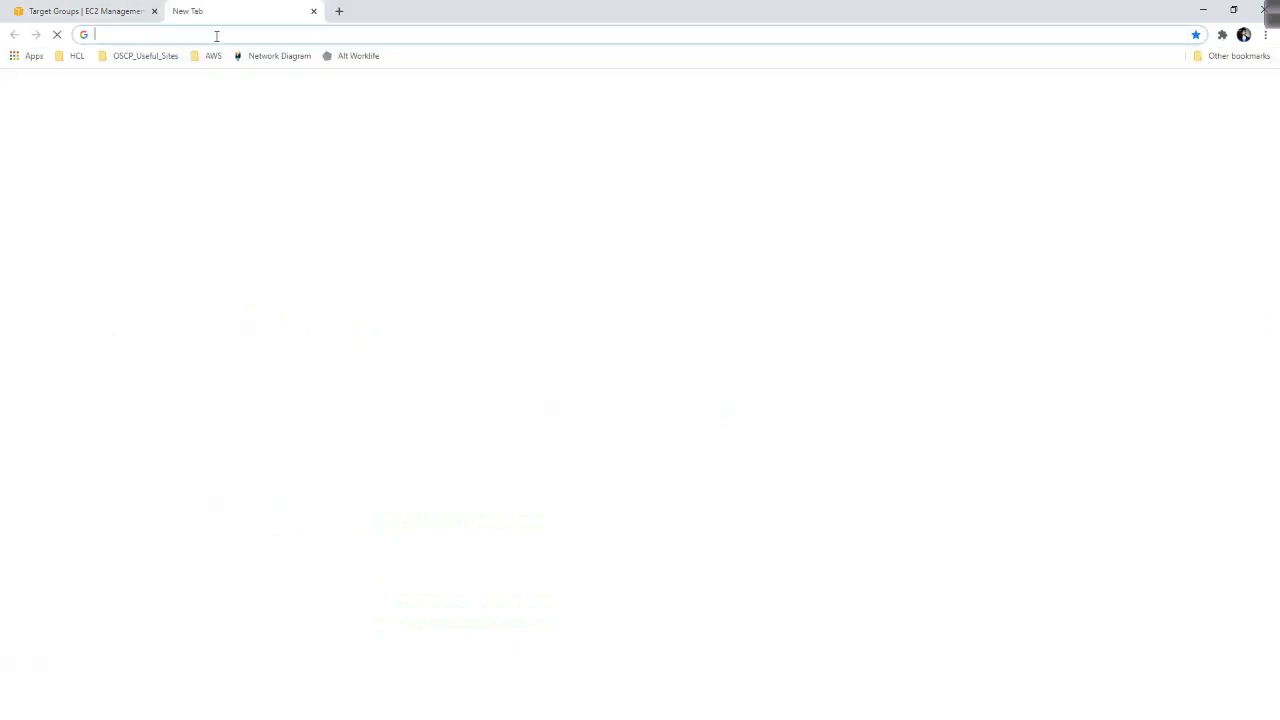
key("ctrl+shift+Tab")
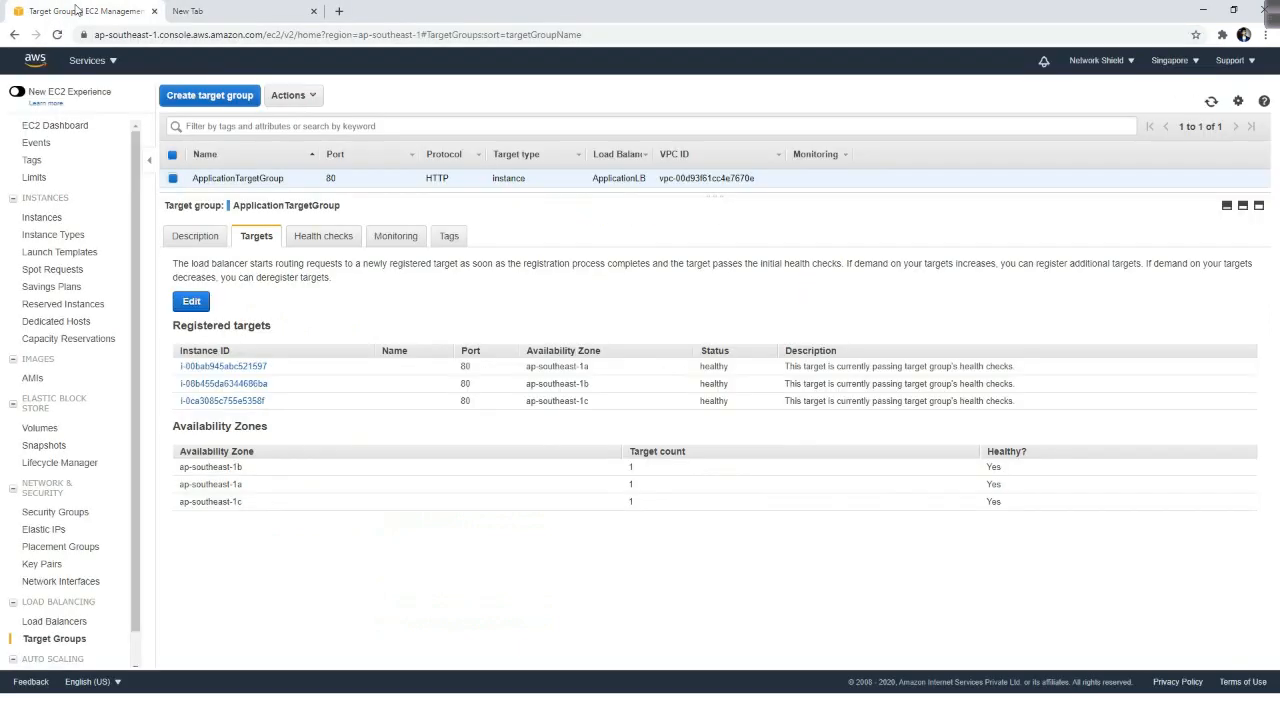
left_click(52, 621)
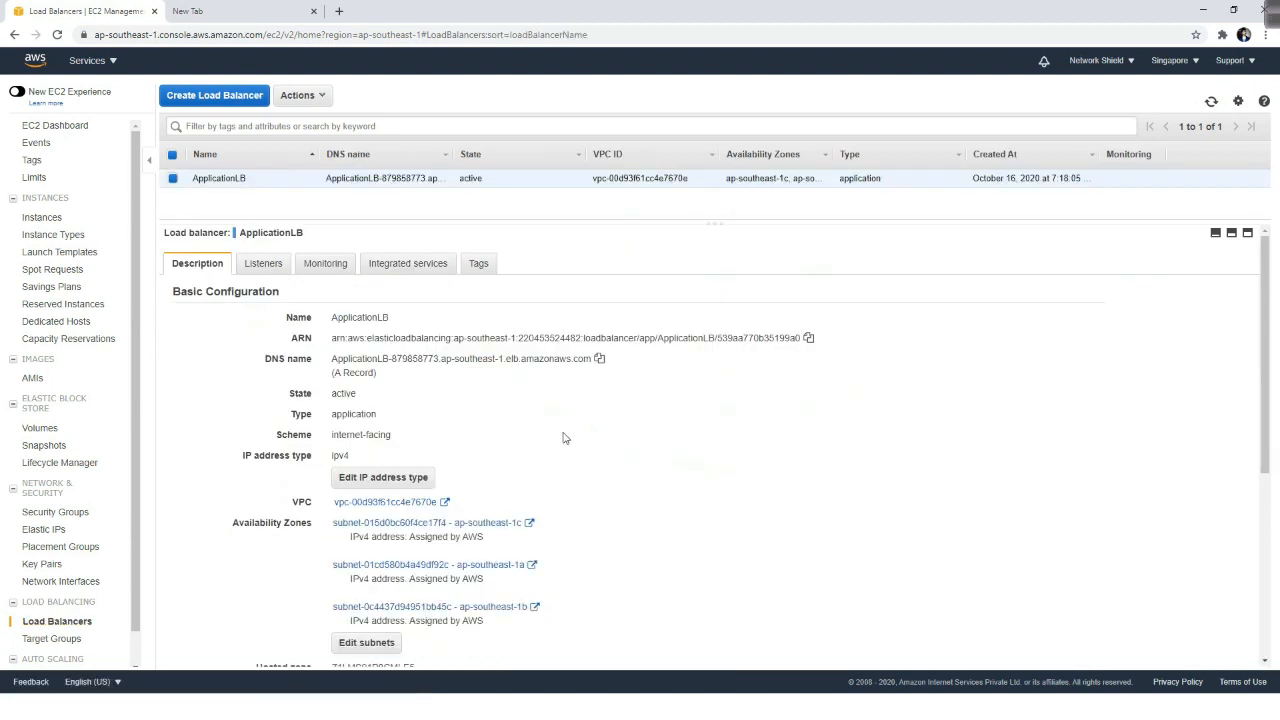
left_click(599, 358)
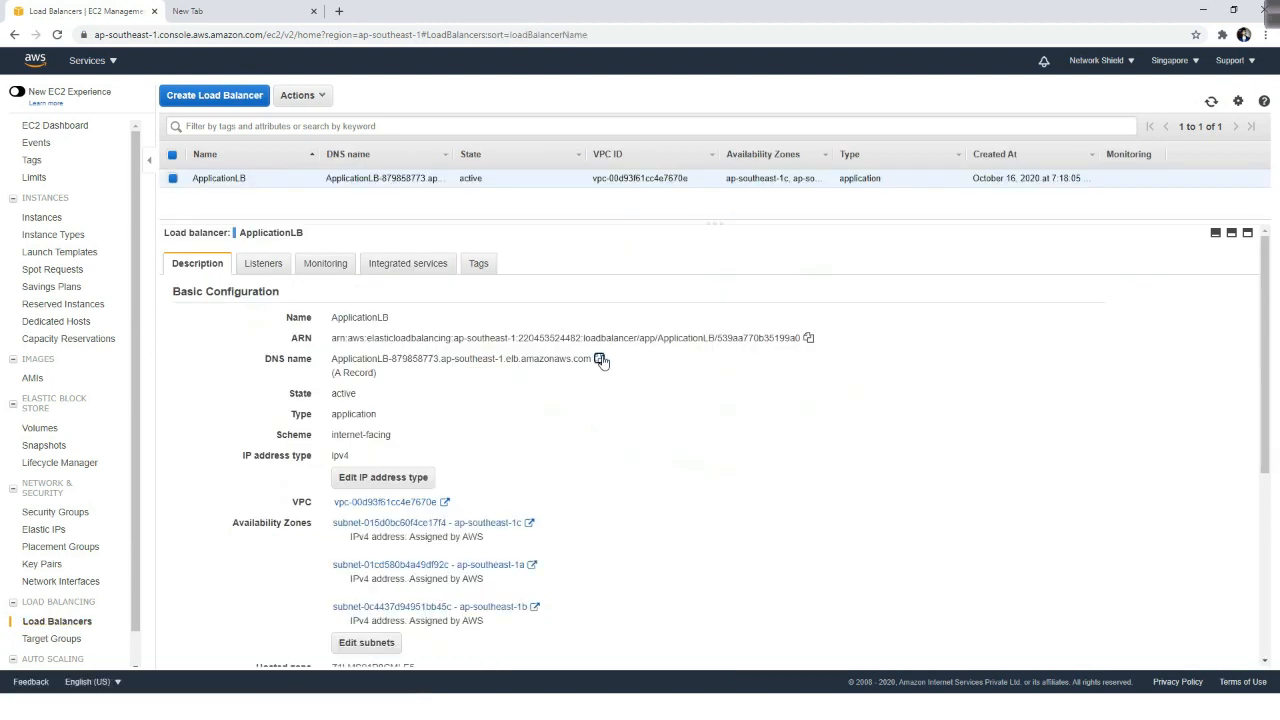
left_click(246, 36)
key("ctrl+Tab")
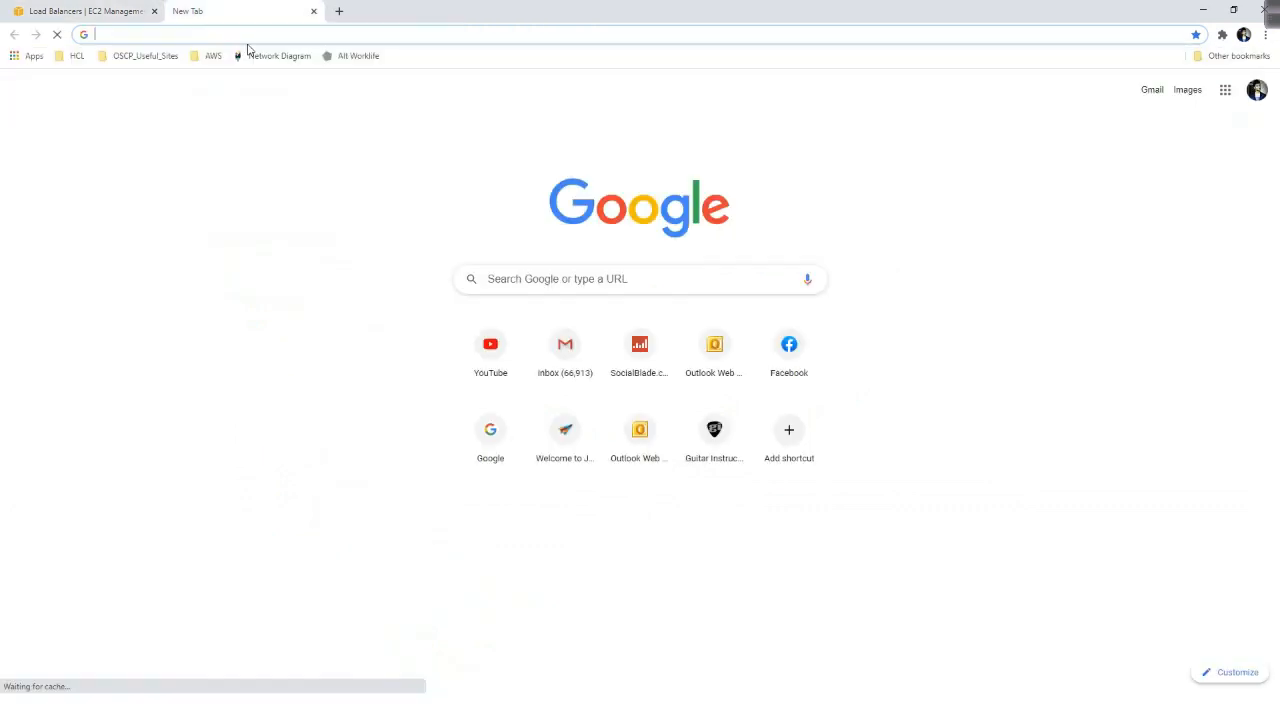
left_click(251, 44)
key("ctrl+v")
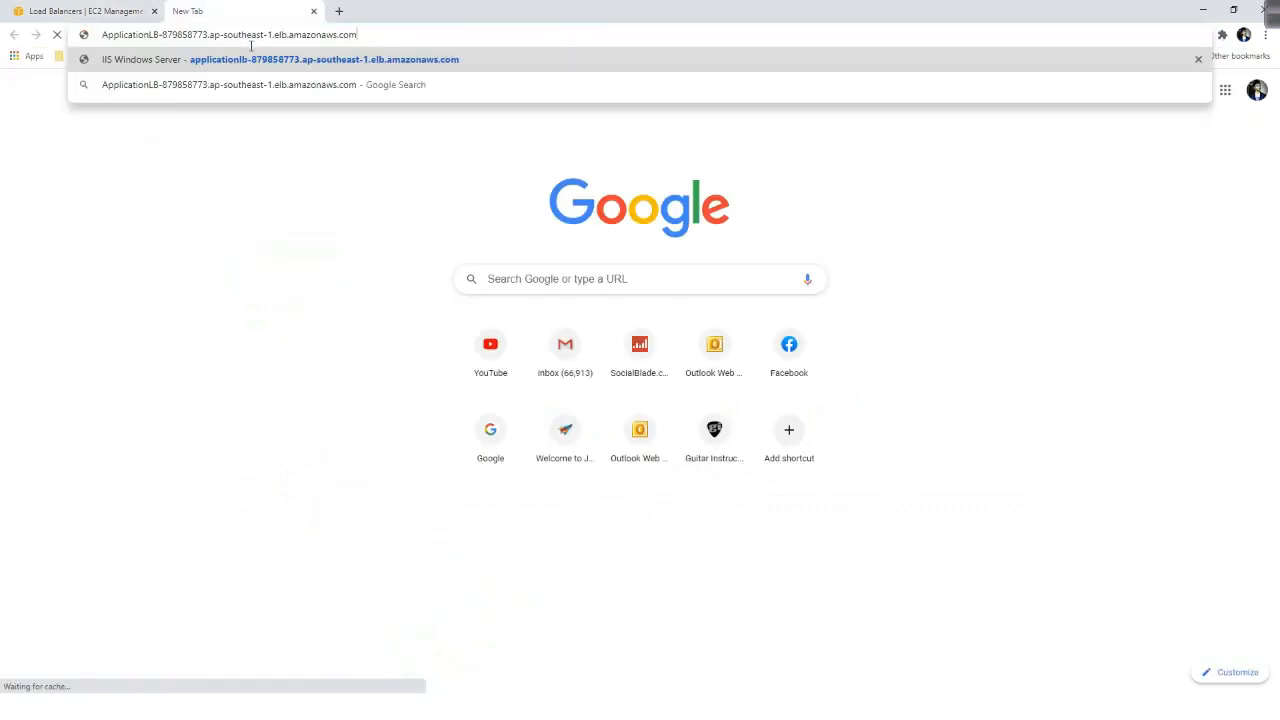
key("Return")
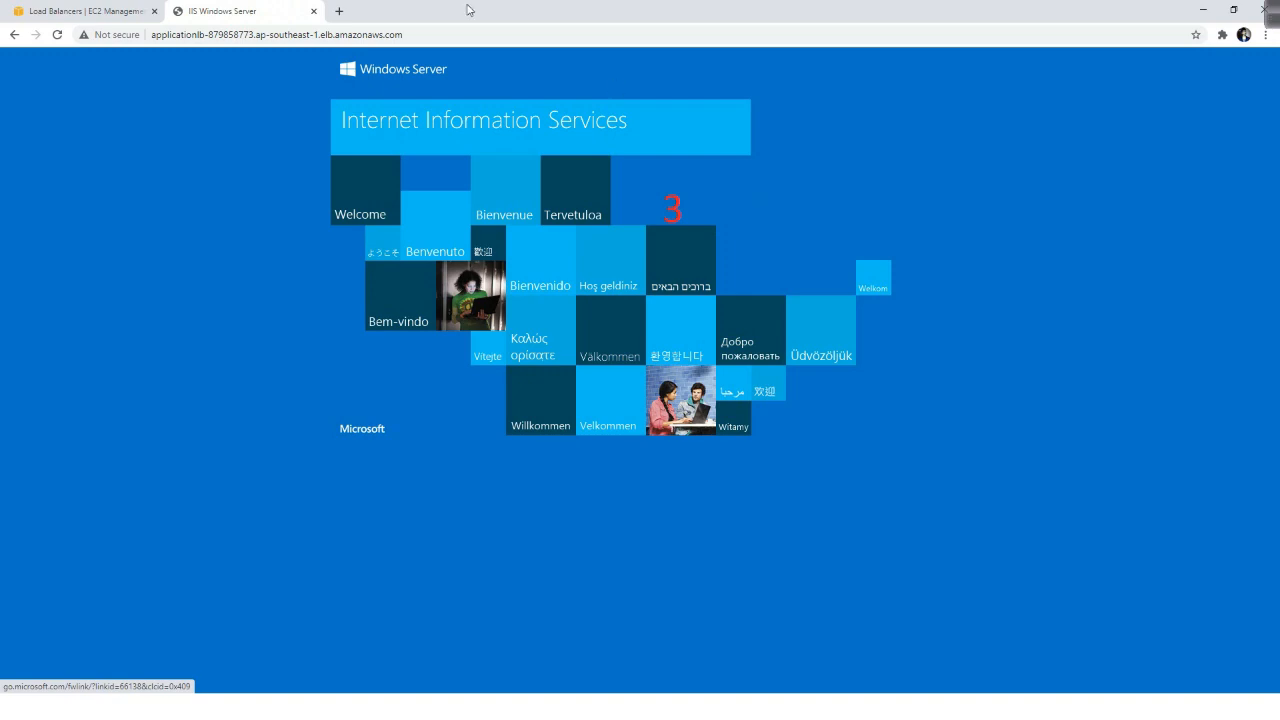
Load the ApplicationLB DNS name in an incognito window, then close that window
key("ctrl+shift+n")
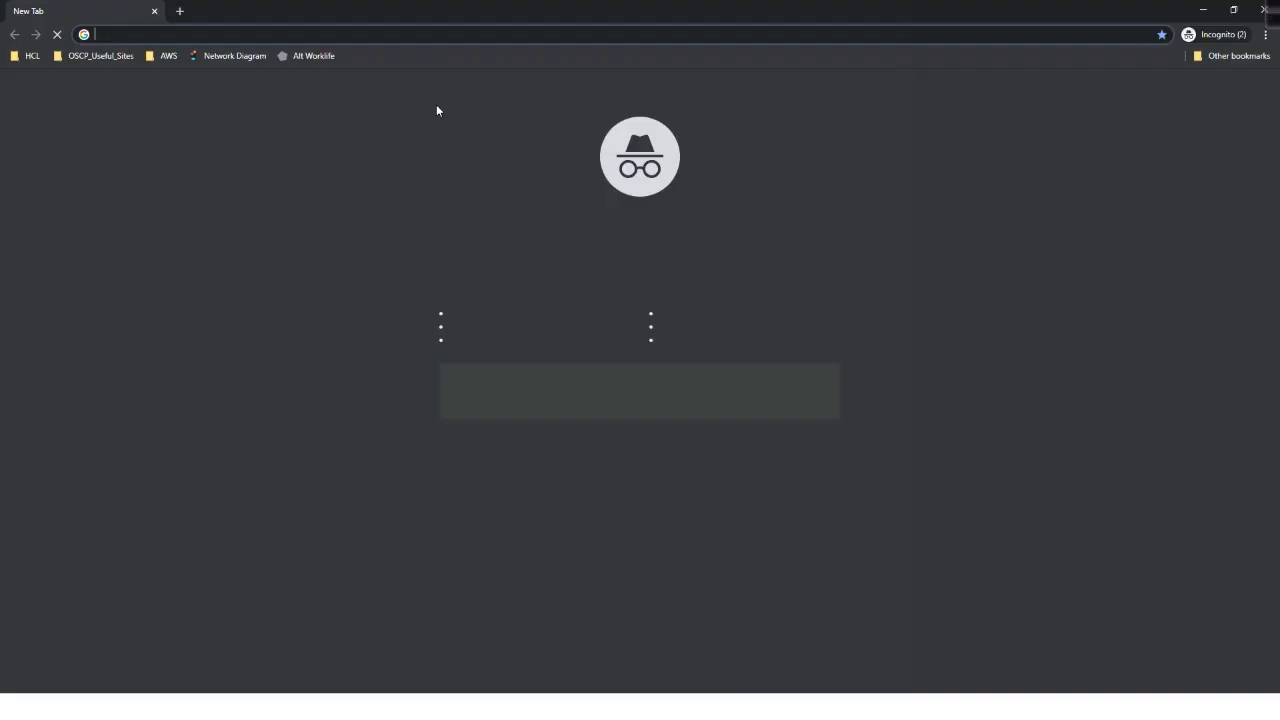
key("ctrl+v")
key("Return")
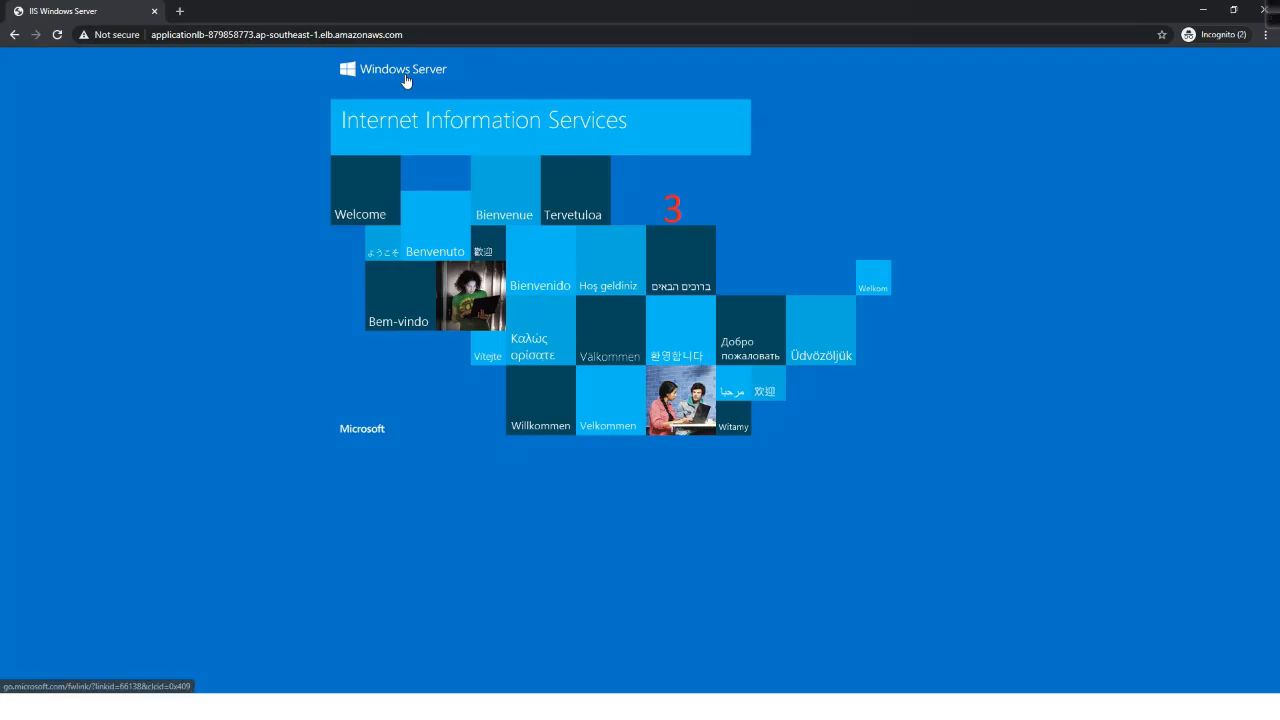
left_click(1265, 8)
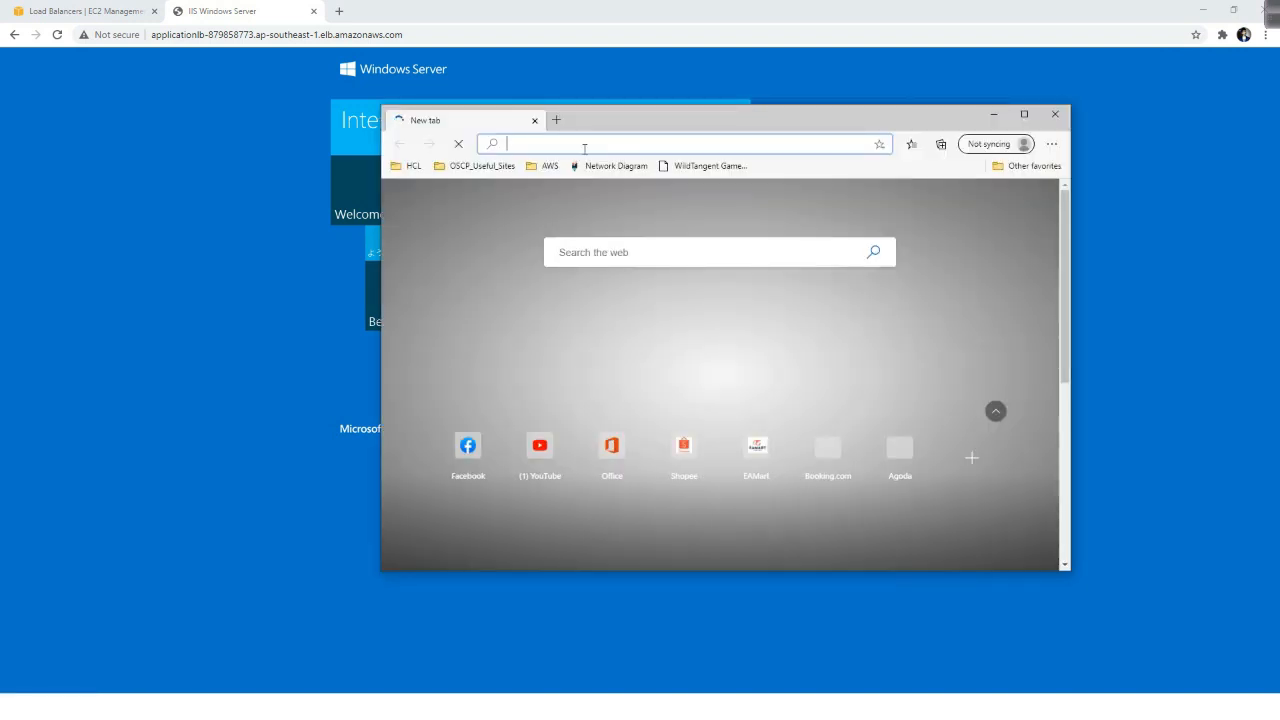
Load the ApplicationLB DNS name in Edge and move its window aside to compare it with the Chrome page
key("ctrl+v")
key("Return")
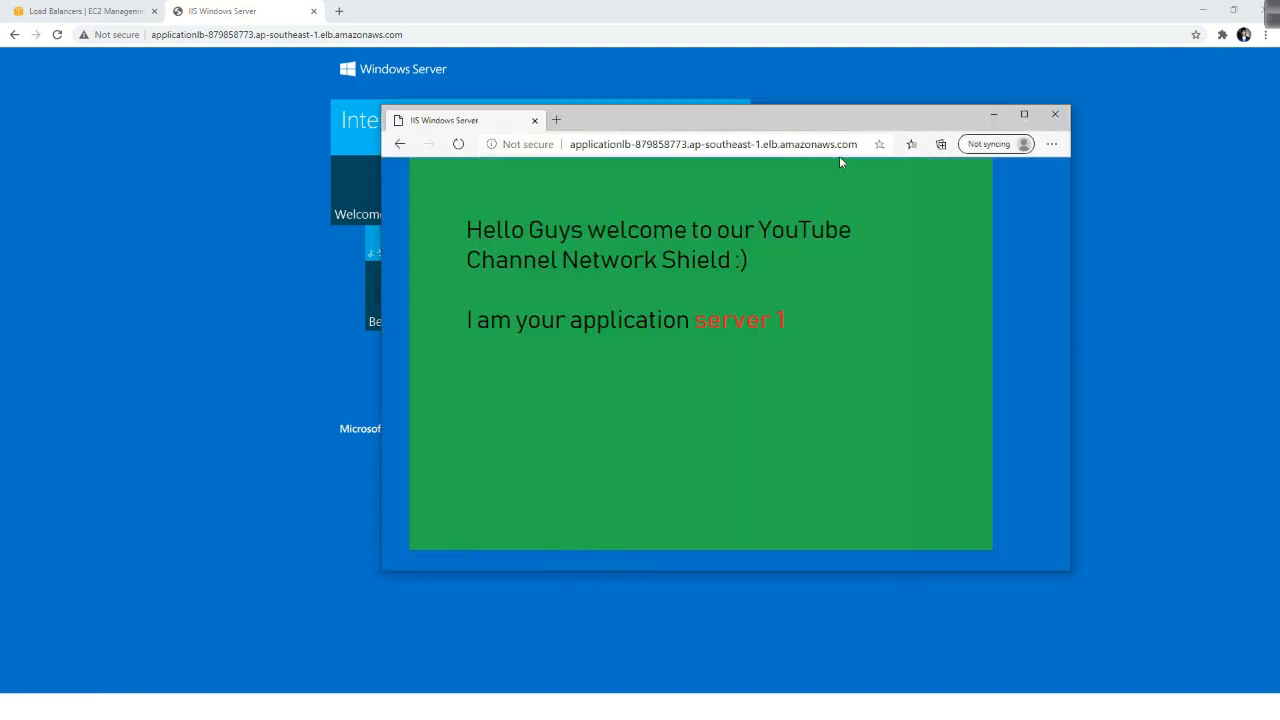
left_click_drag(781, 124, 1139, 179)
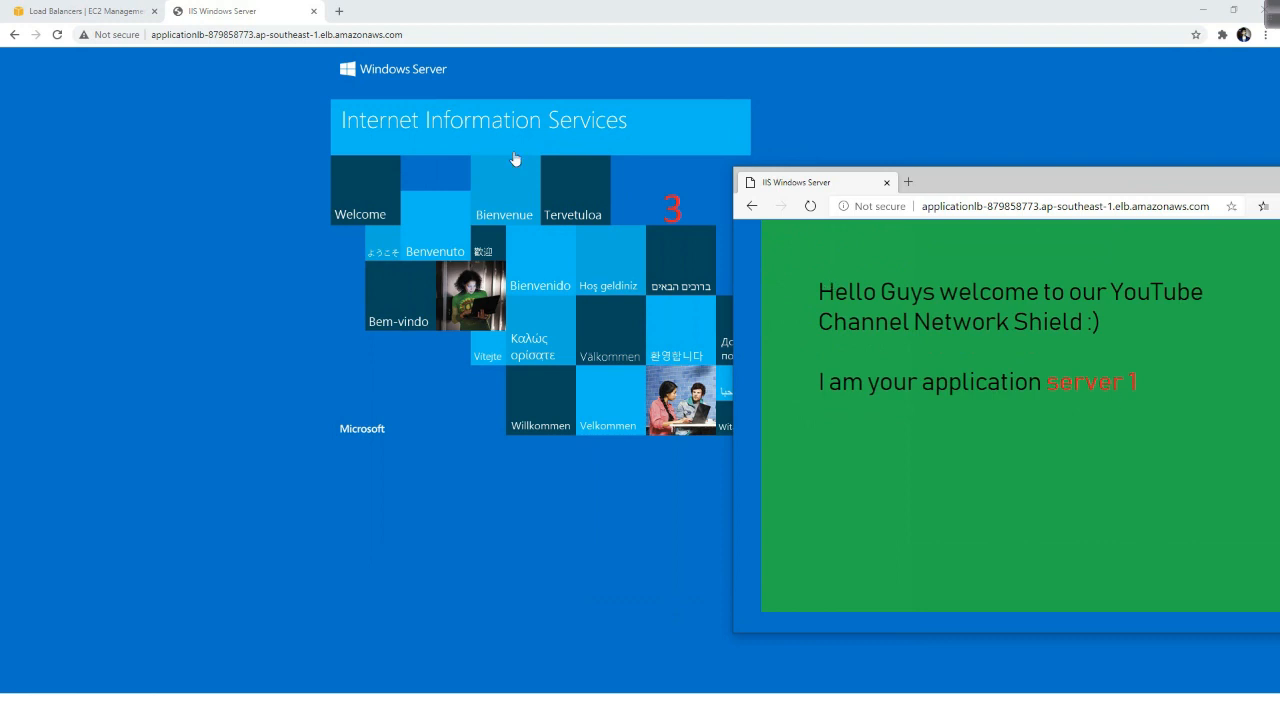
Return to the EC2 load balancer list in Chrome and delete ApplicationLB
left_click(90, 11)
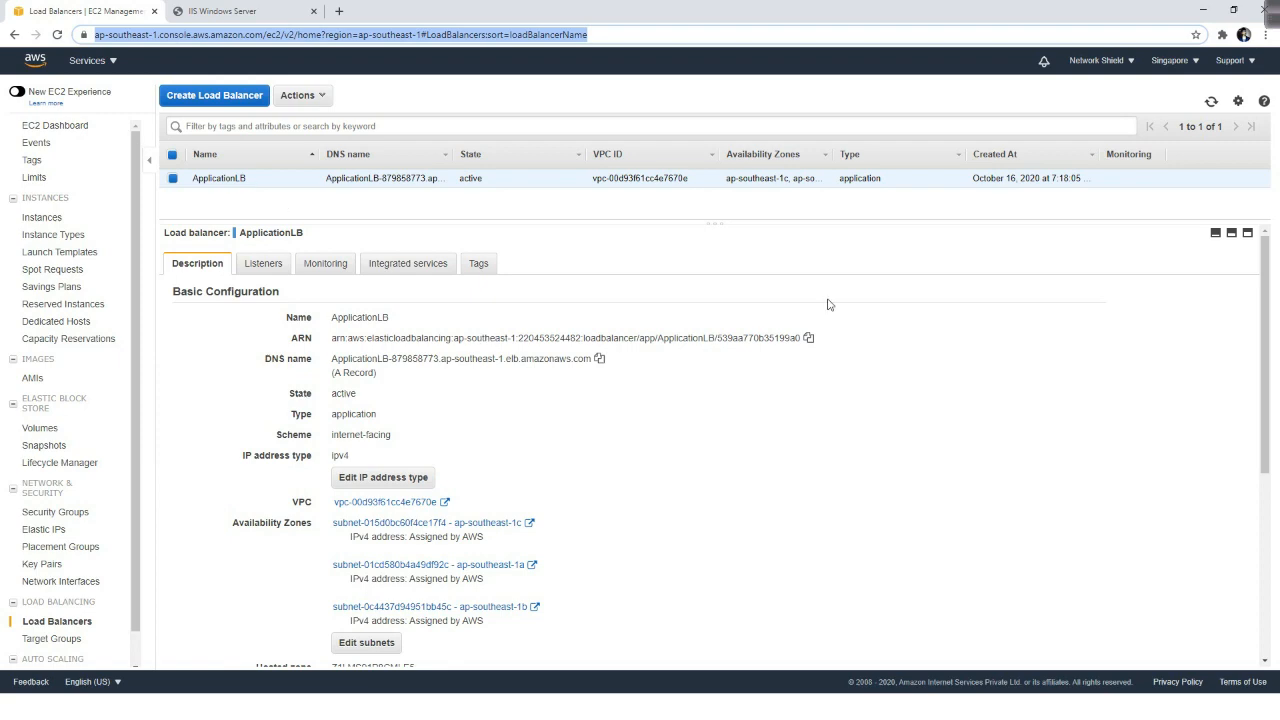
left_click(300, 95)
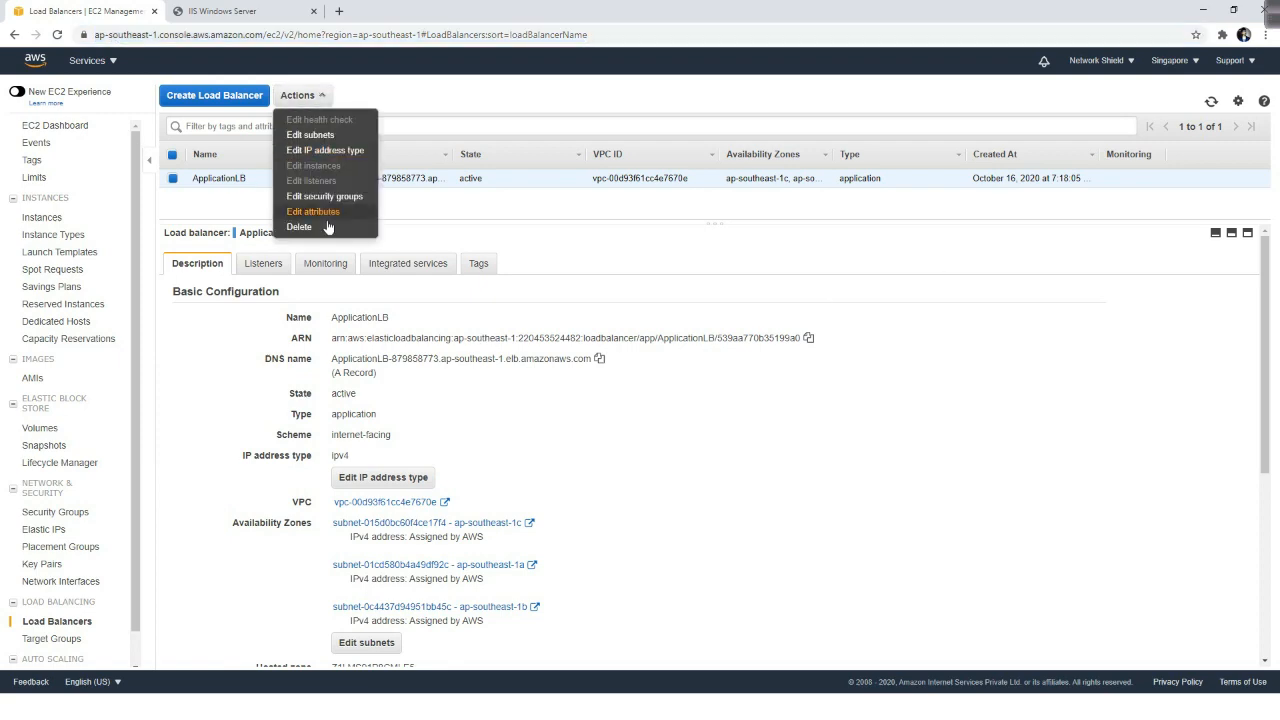
left_click(299, 227)
left_click(798, 428)
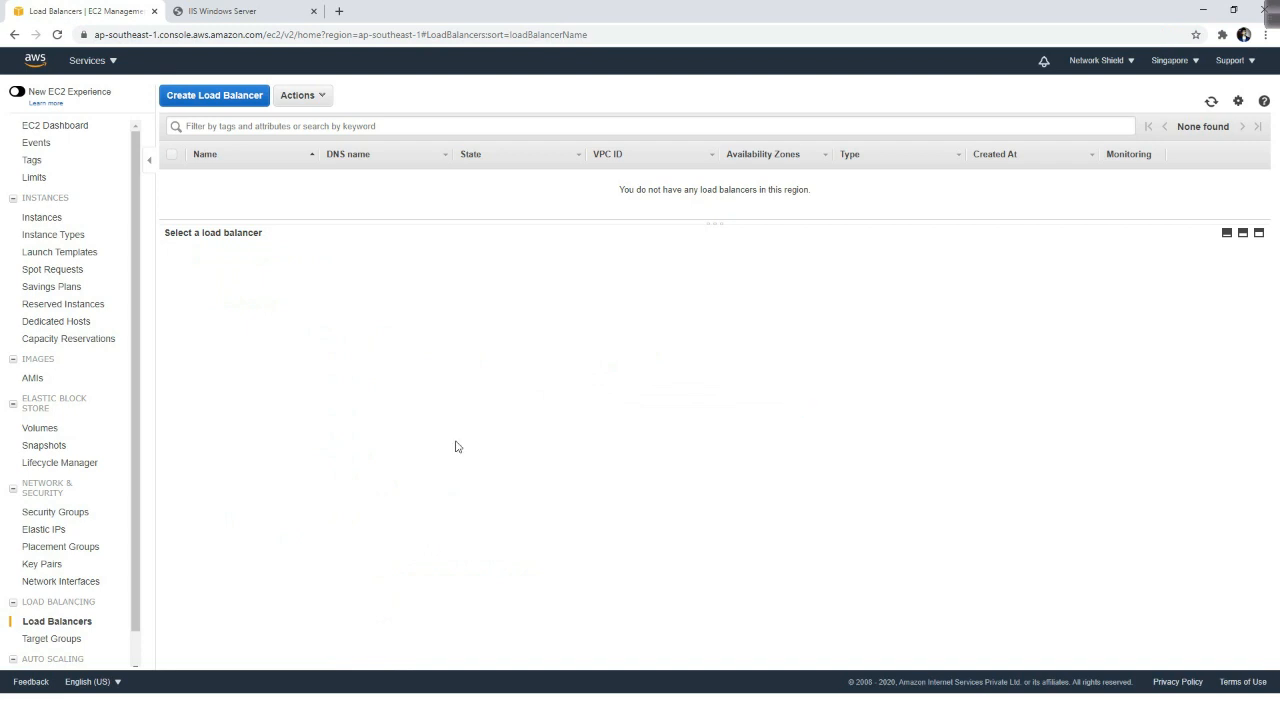
Delete the ApplicationTargetGroup target group
left_click(55, 640)
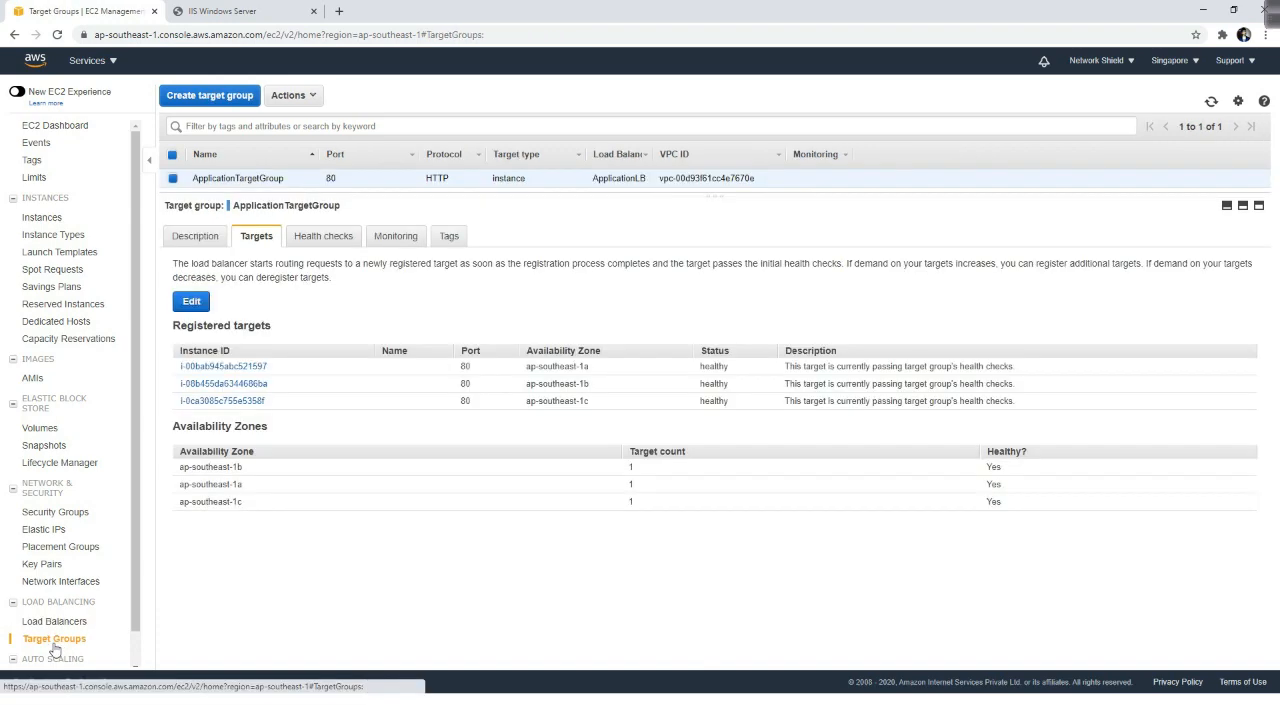
left_click(293, 95)
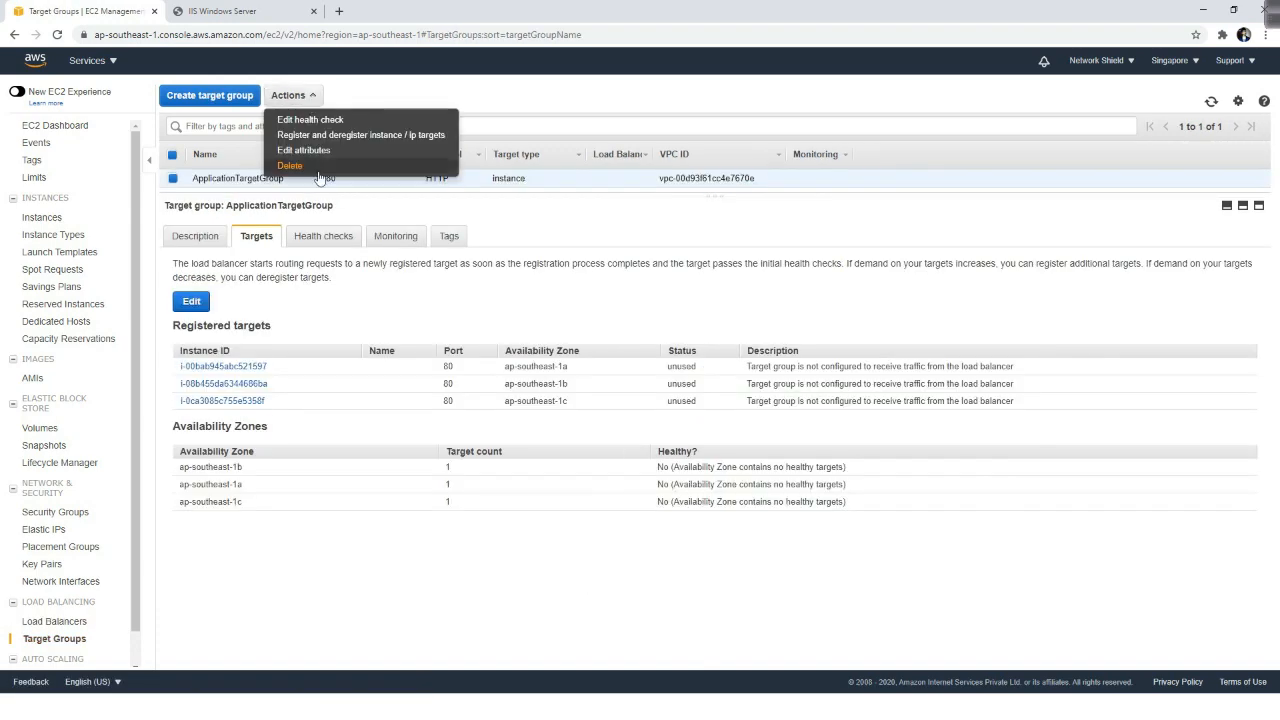
left_click(290, 166)
left_click(797, 424)
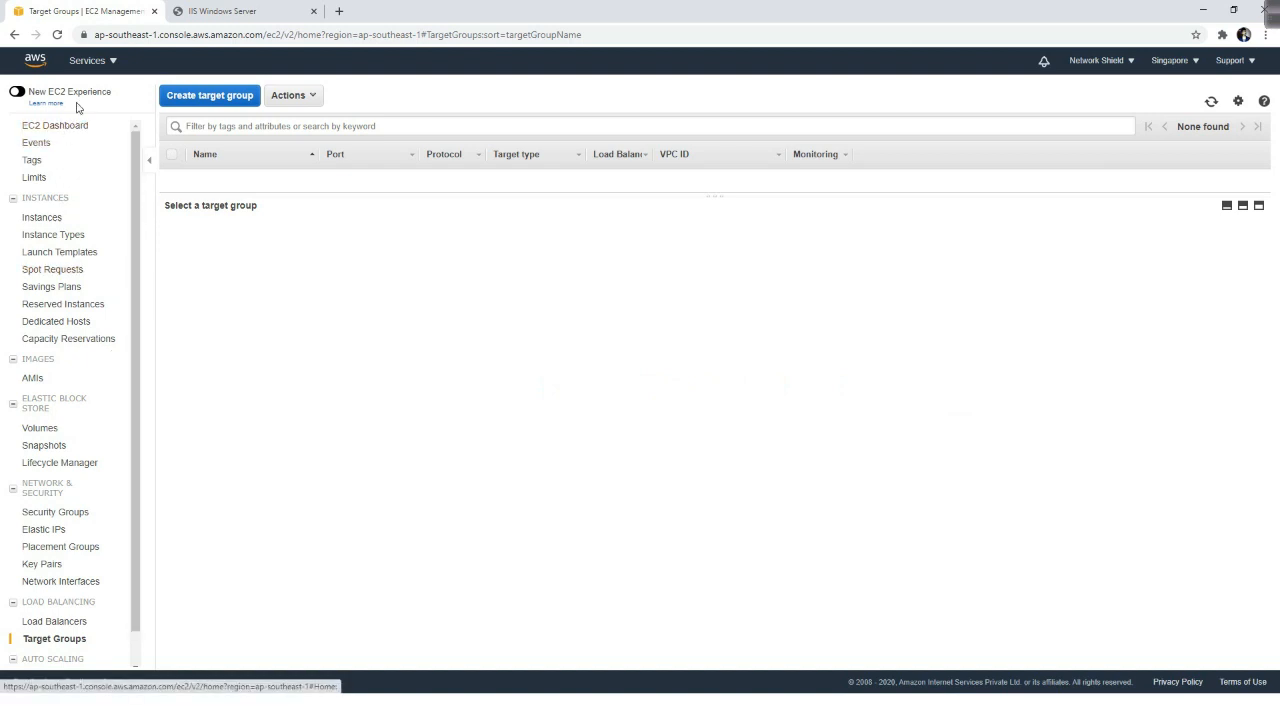
Terminate the three t2.micro EC2 instances in ap-southeast-1a, ap-southeast-1b and ap-southeast-1c
left_click(45, 217)
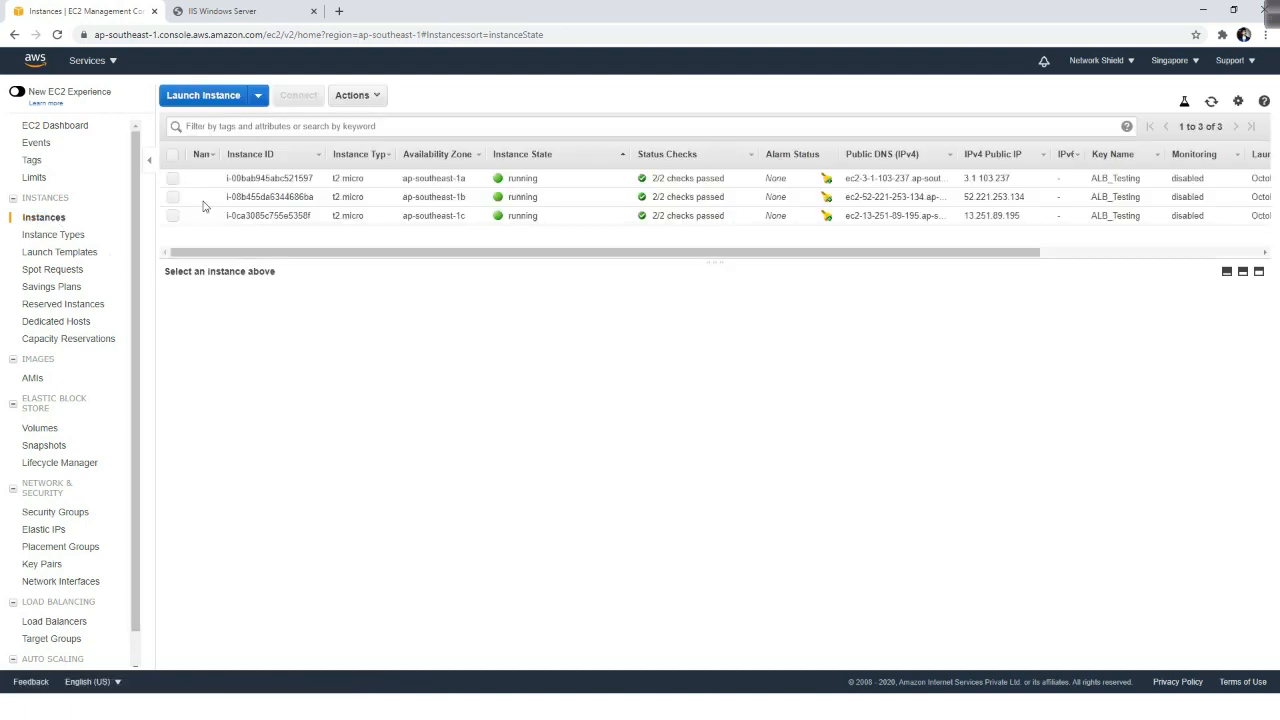
left_click(175, 179)
left_click(173, 198)
left_click(173, 216)
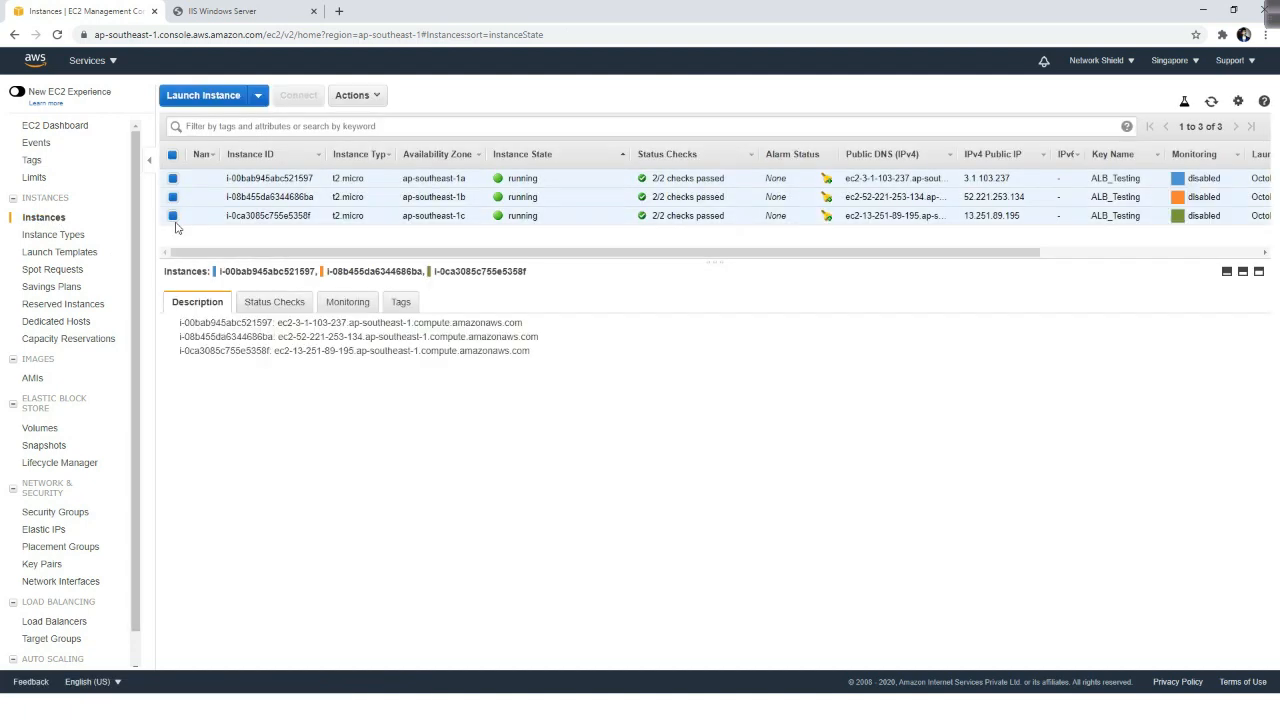
left_click(356, 95)
mouse_move(408, 190)
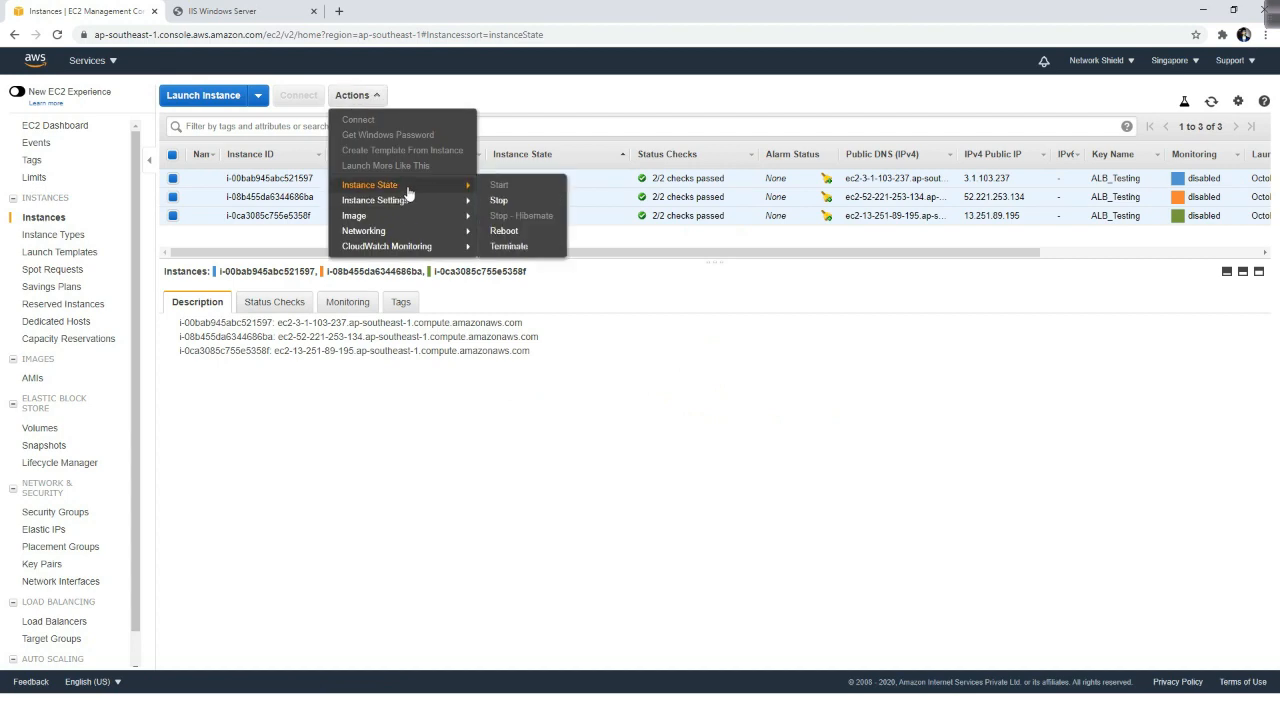
left_click(509, 246)
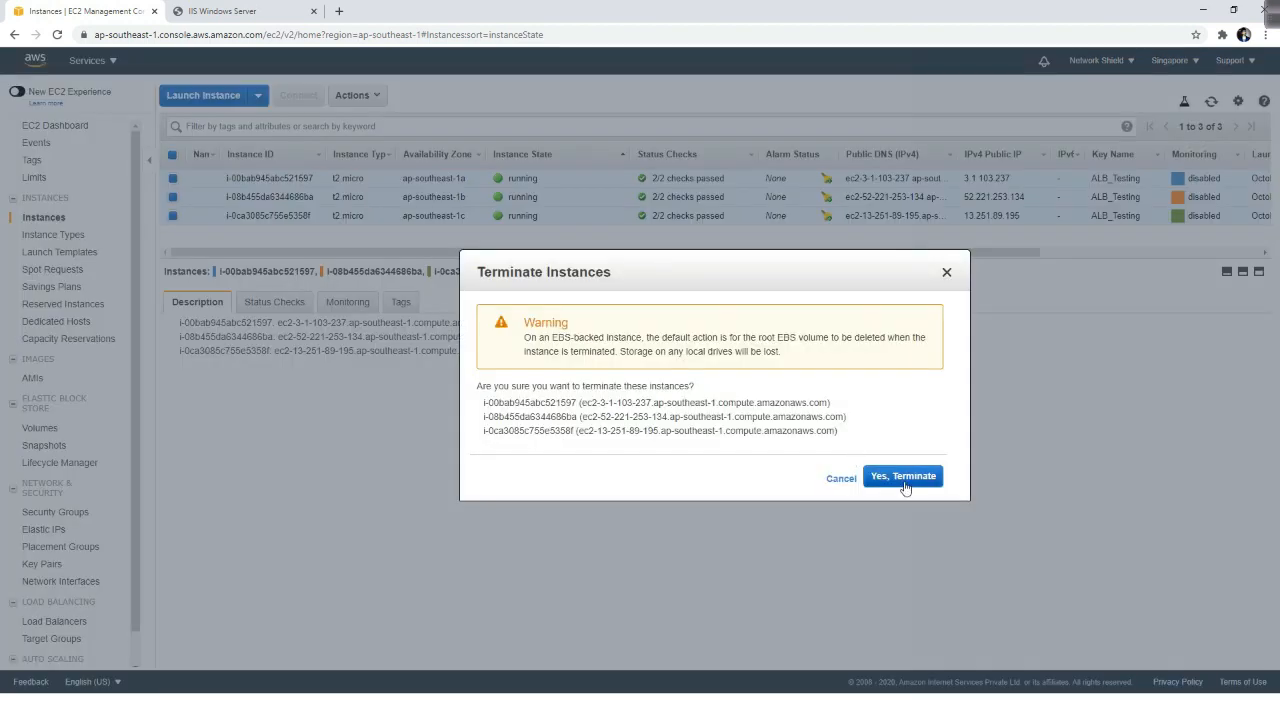
left_click(904, 478)
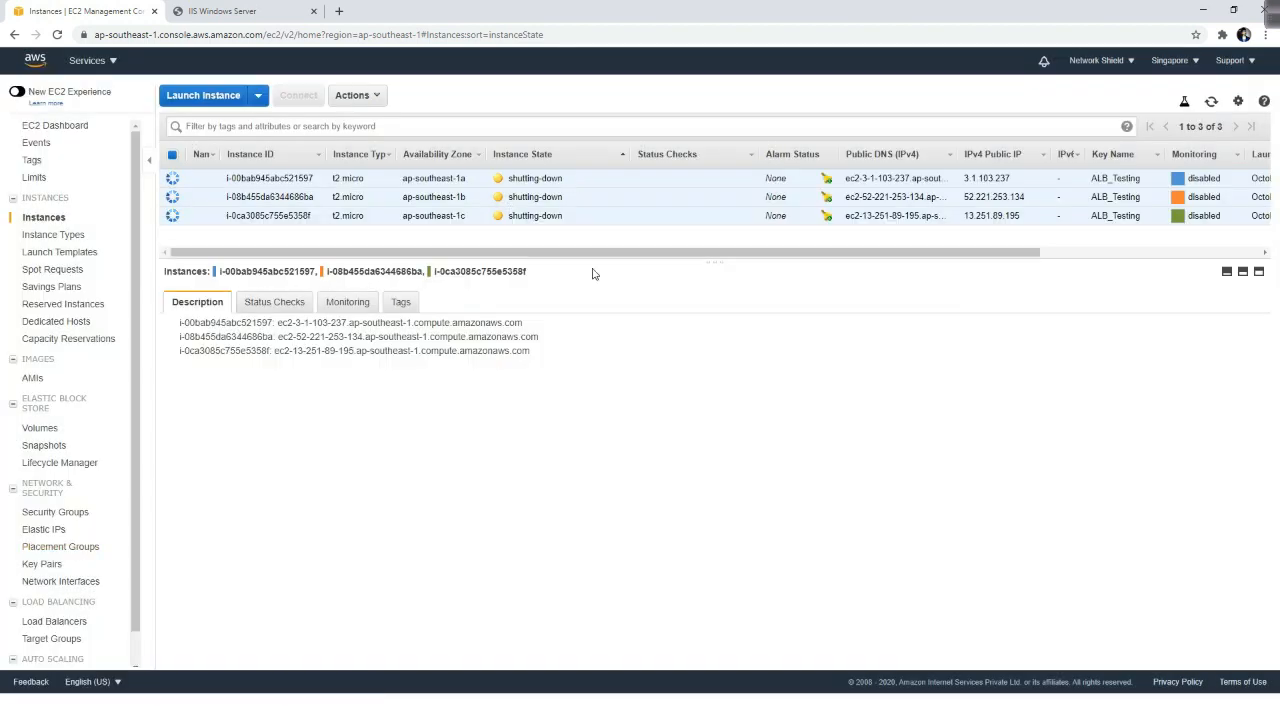